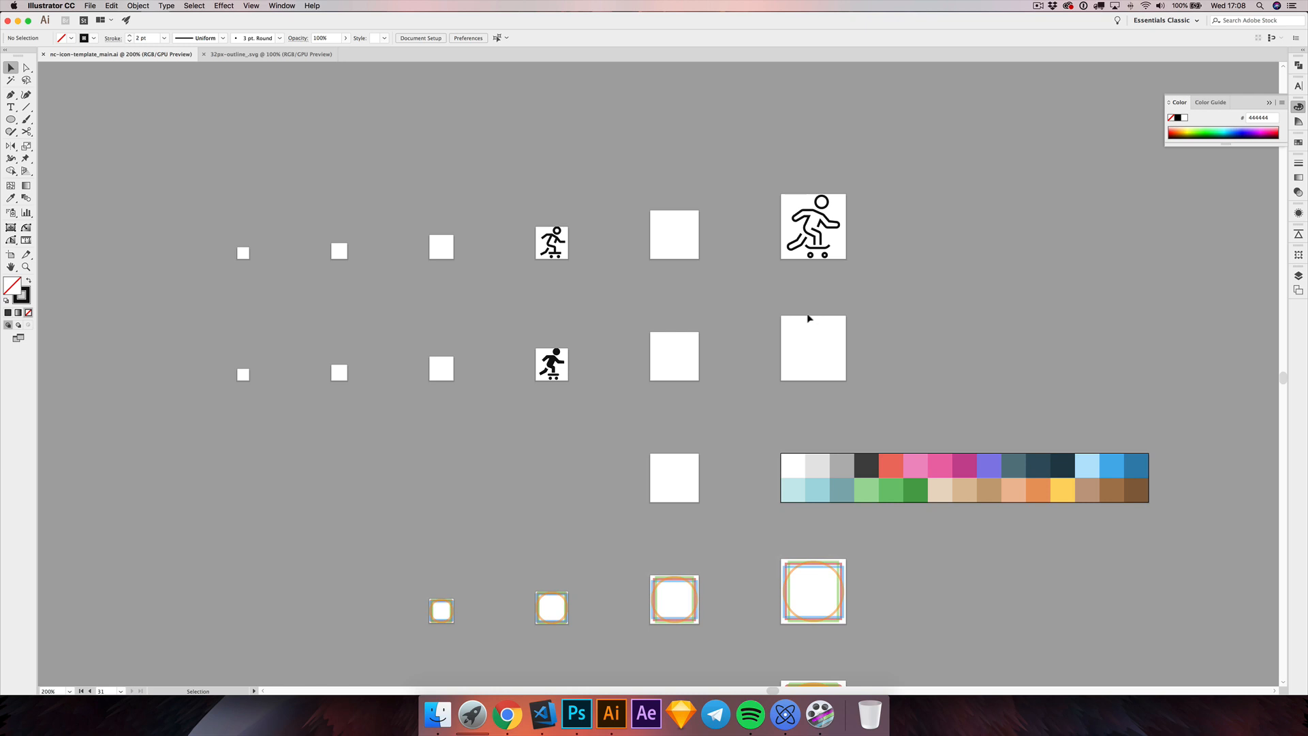
- Examine the outline and solid skateboarder icons on the smaller artboards and compare them with the large outline icon
scroll(809, 318, up, 3)
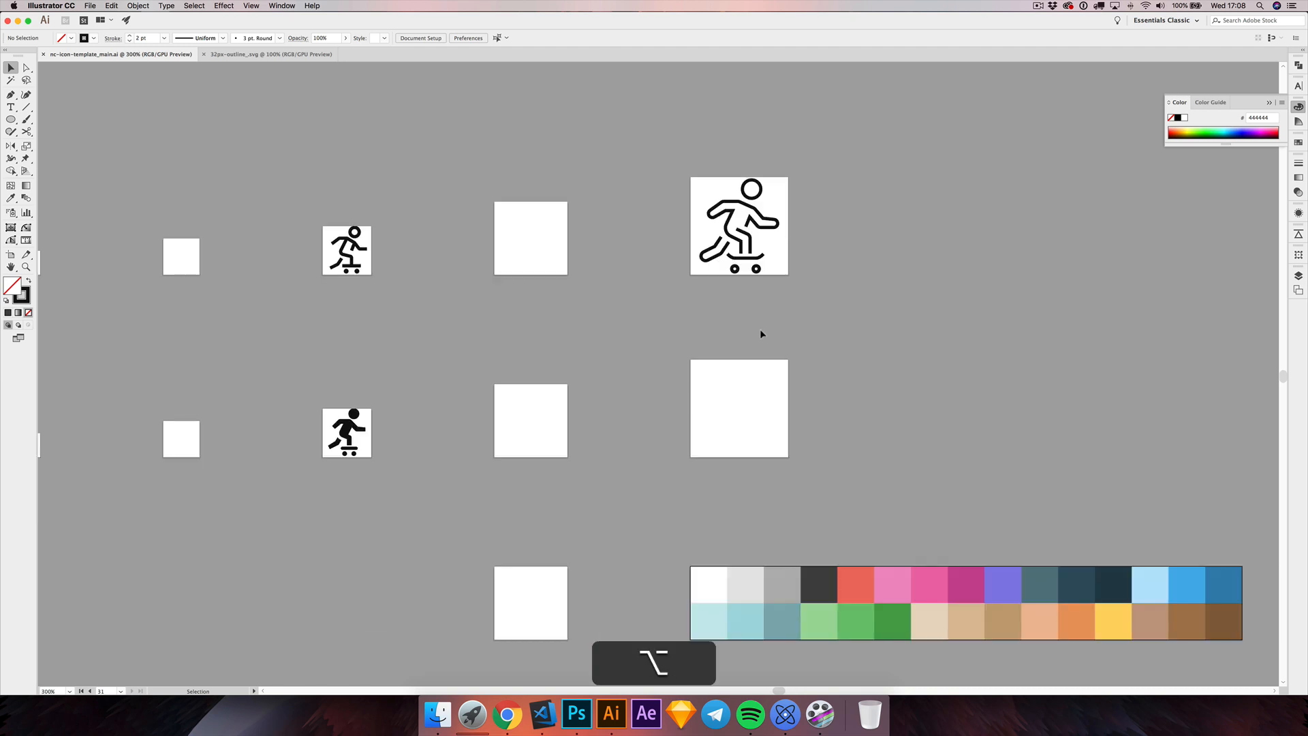
scroll(748, 332, left, 3)
scroll(748, 332, down, 1)
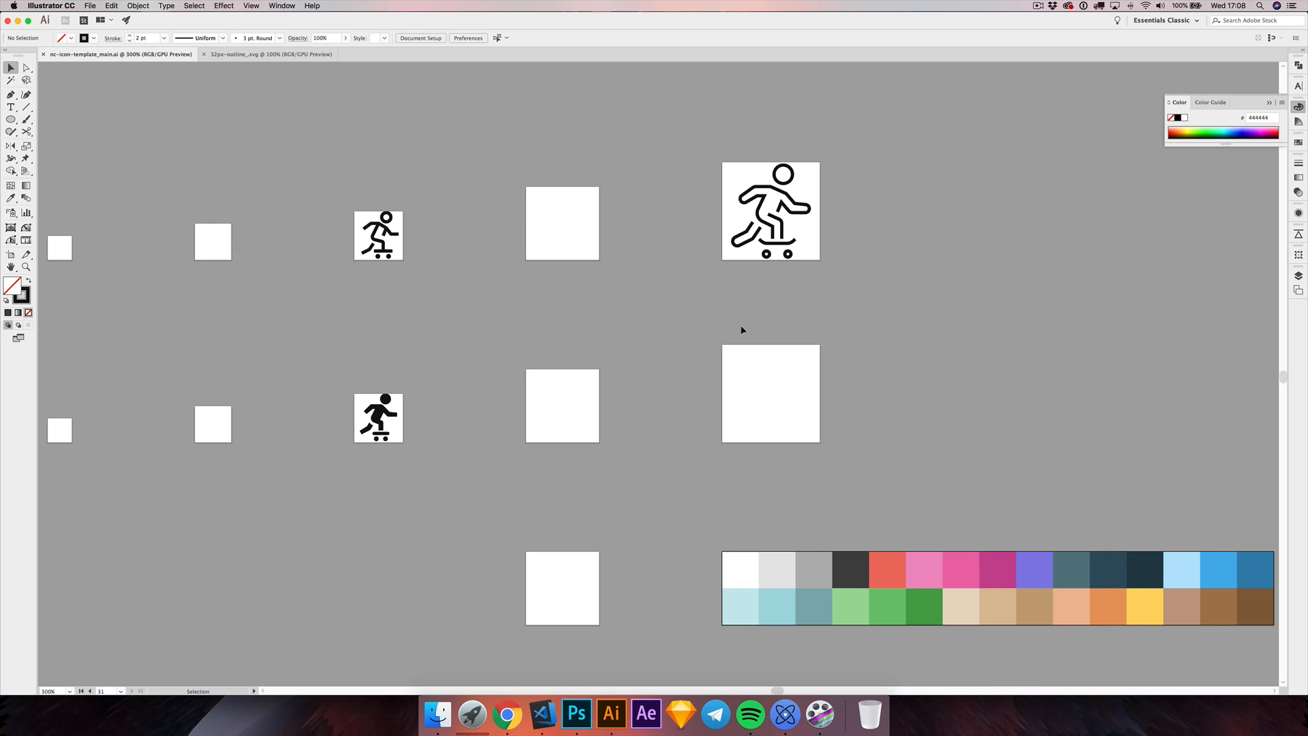
scroll(778, 315, up, 1)
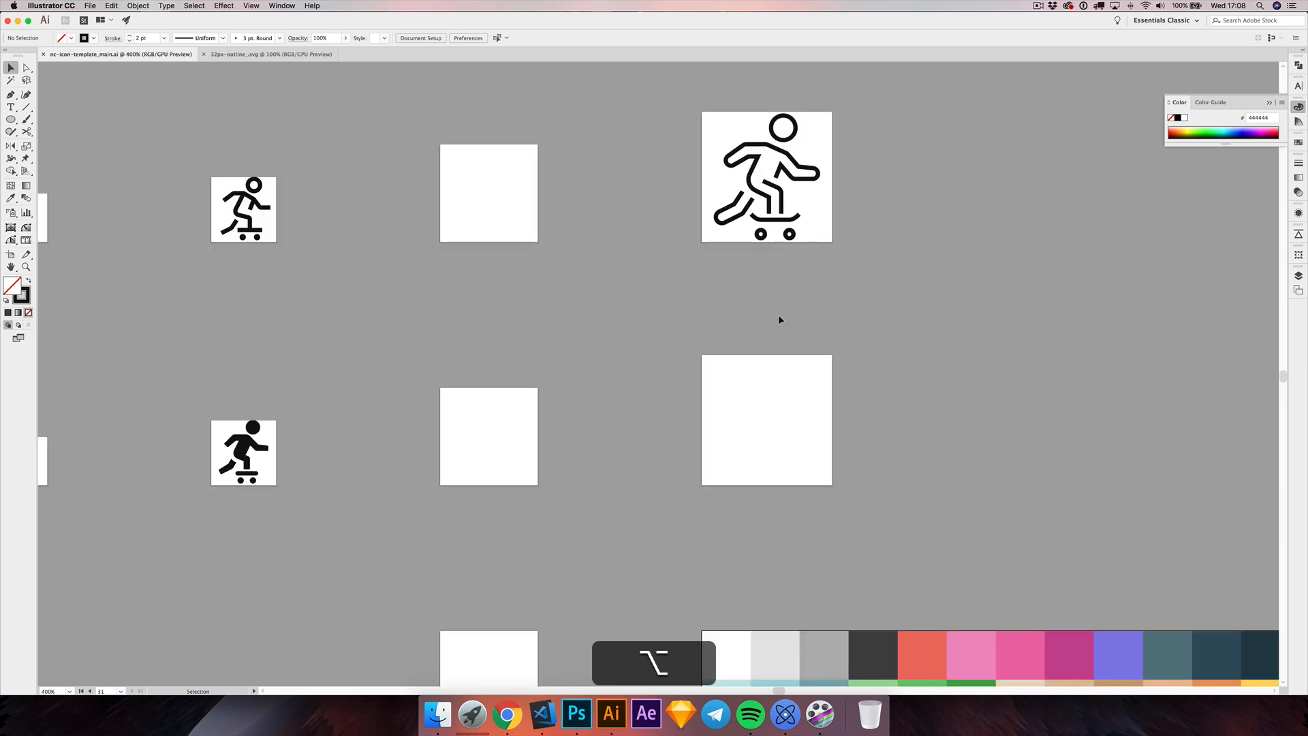
drag(713, 316, 721, 336)
drag(624, 350, 664, 352)
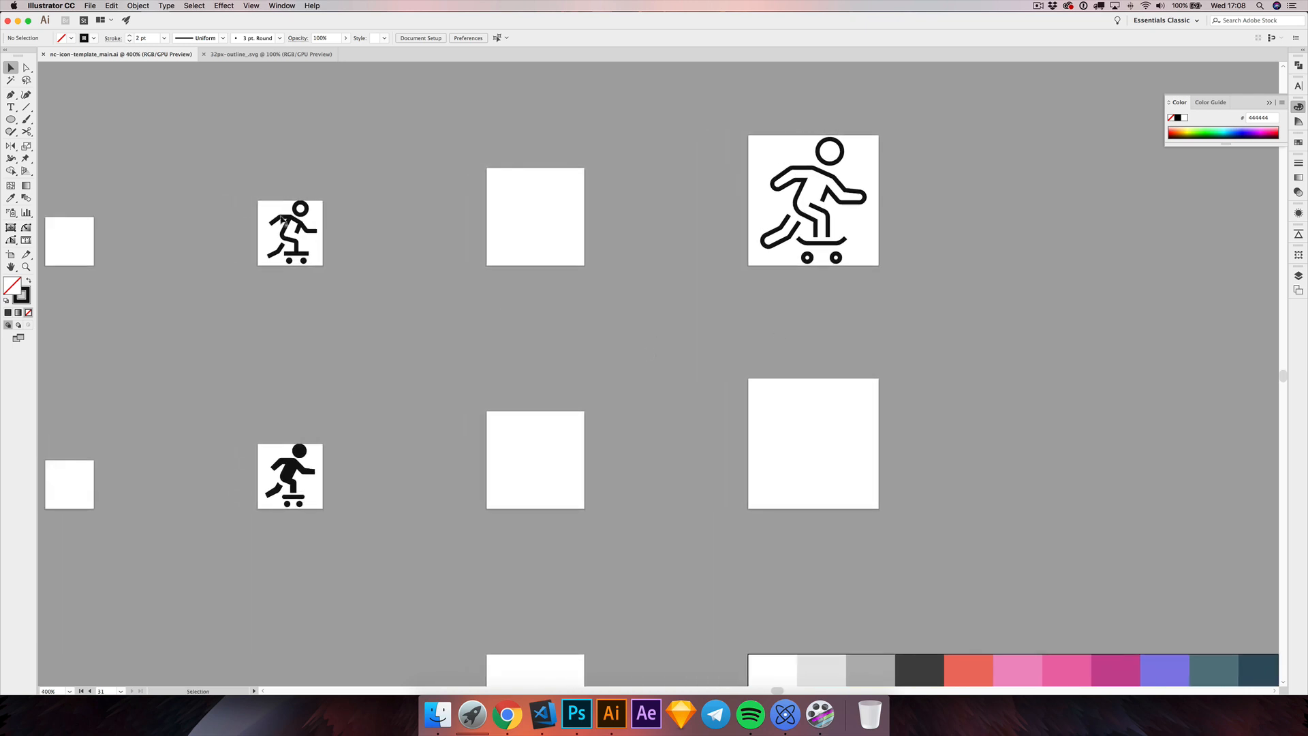
drag(389, 552, 390, 549)
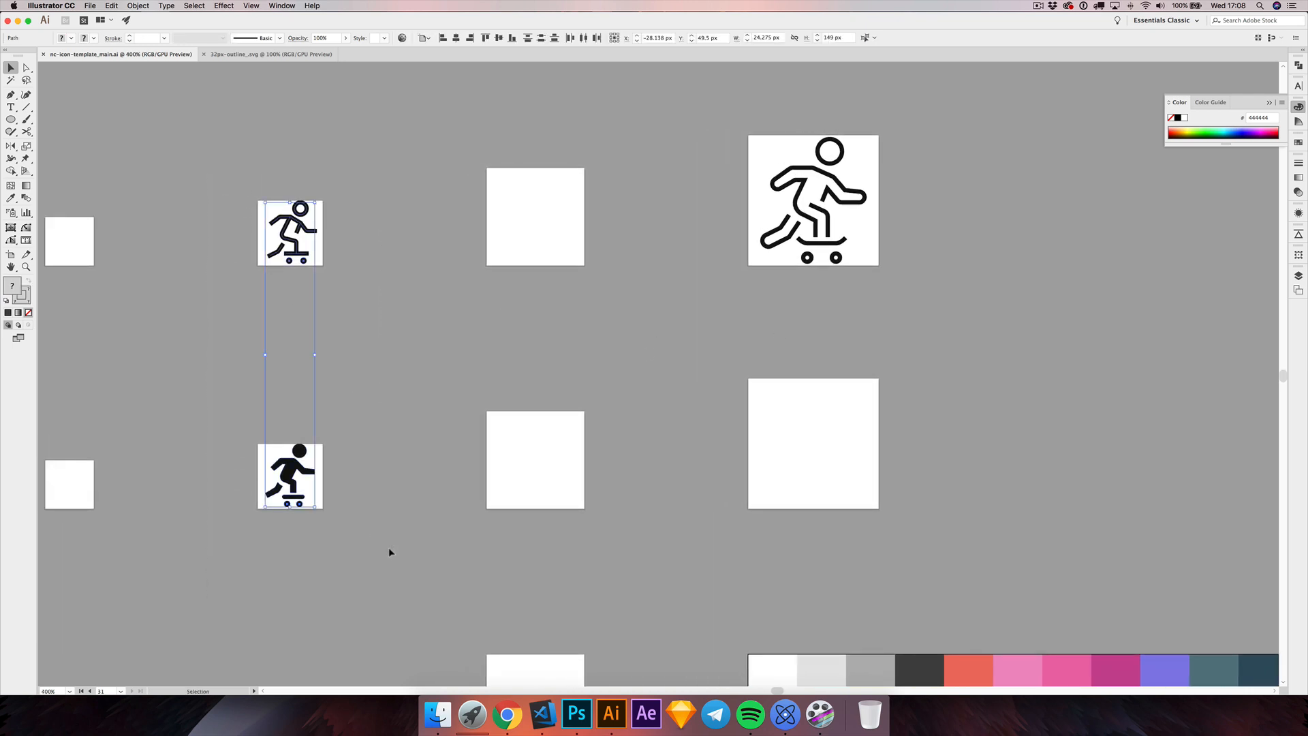
drag(399, 428, 447, 426)
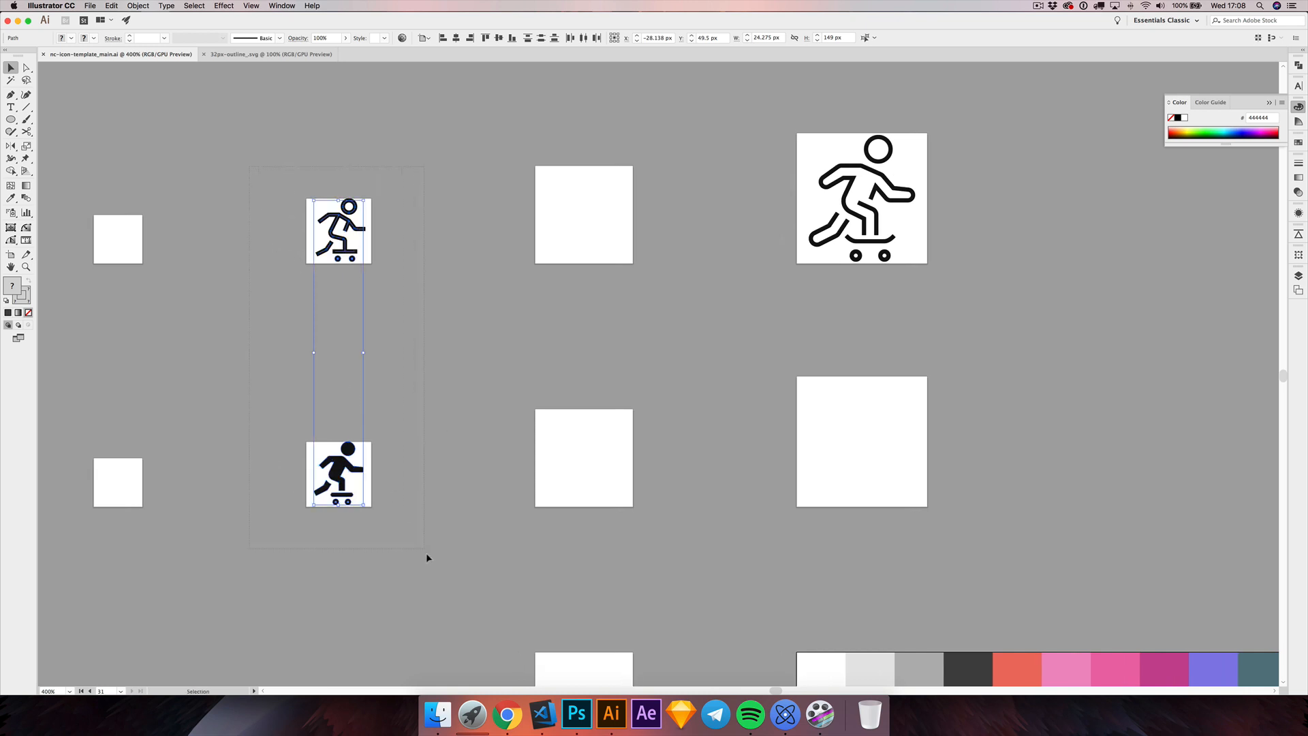
click(391, 344)
drag(772, 311, 737, 328)
scroll(761, 252, right, 2)
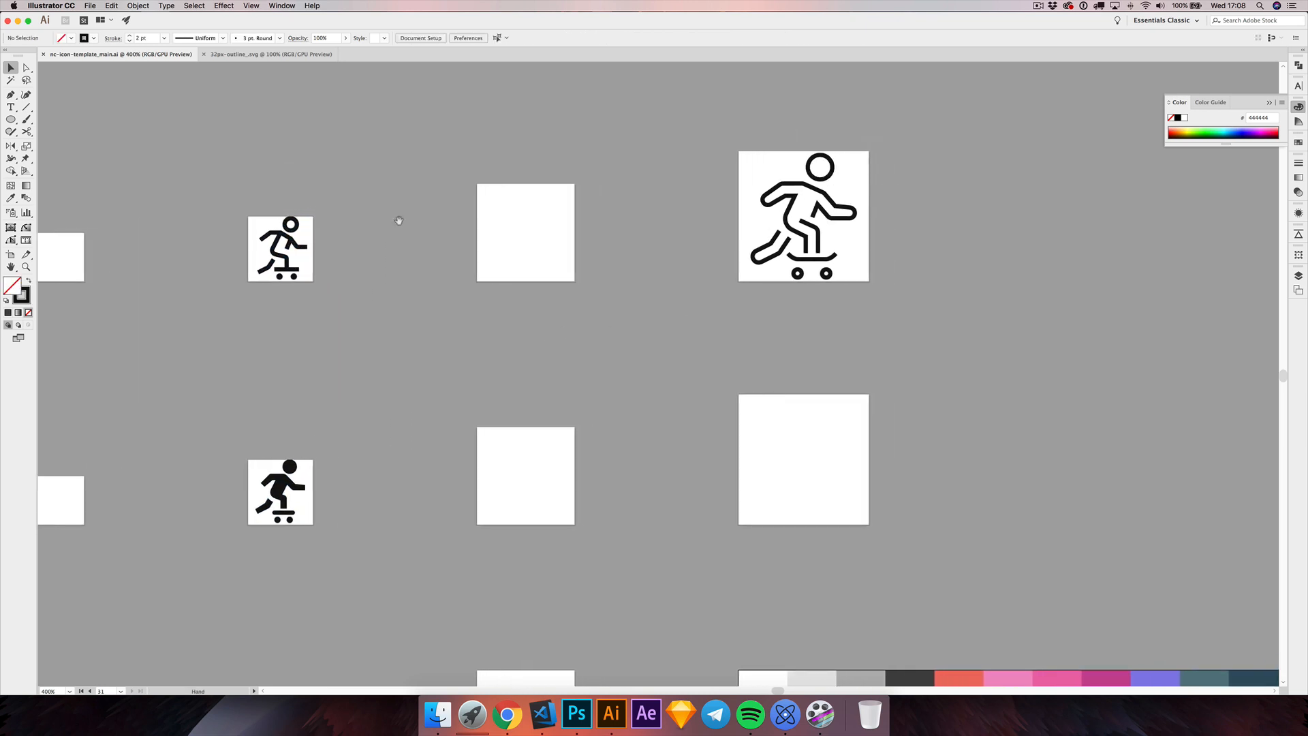
- Draw a 64 × 64 px square covering the large outline icon's artboard and give it a solid black fill with no stroke
drag(11, 119, 33, 119)
drag(738, 150, 870, 282)
click(11, 67)
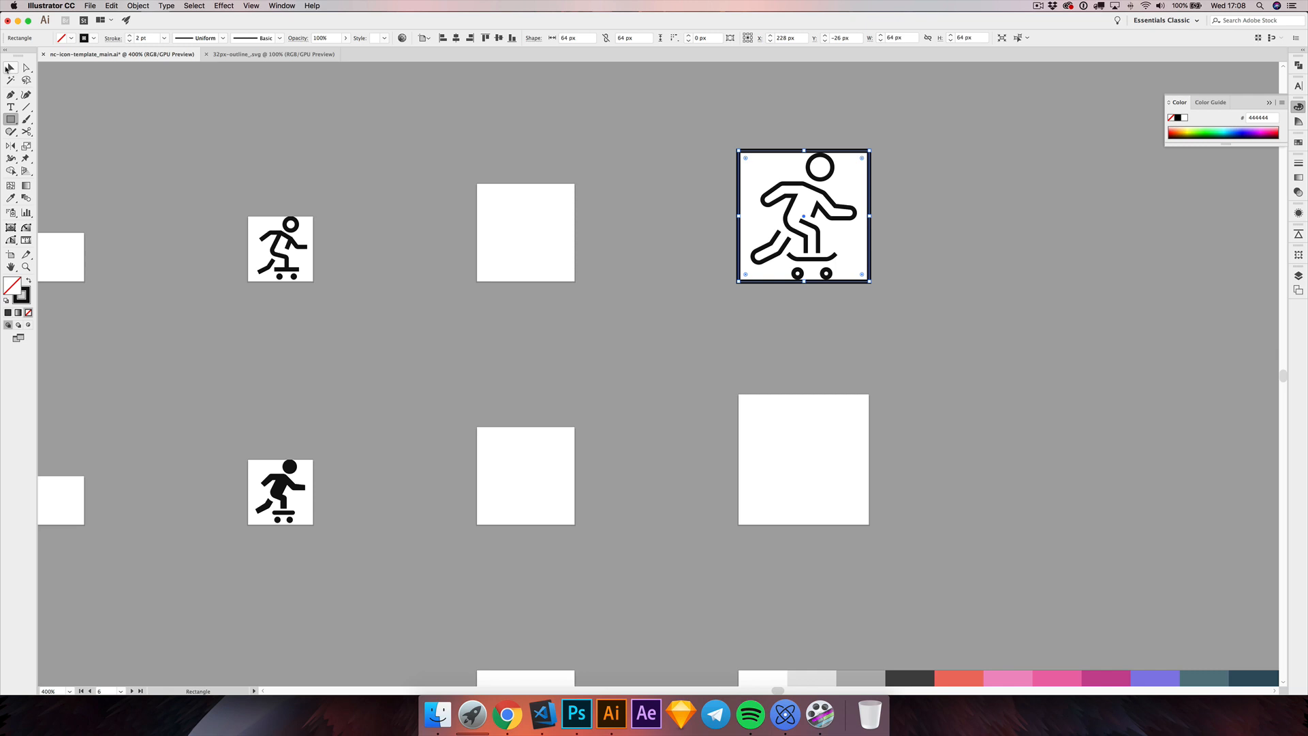
click(28, 280)
click(367, 351)
scroll(604, 329, right, 2)
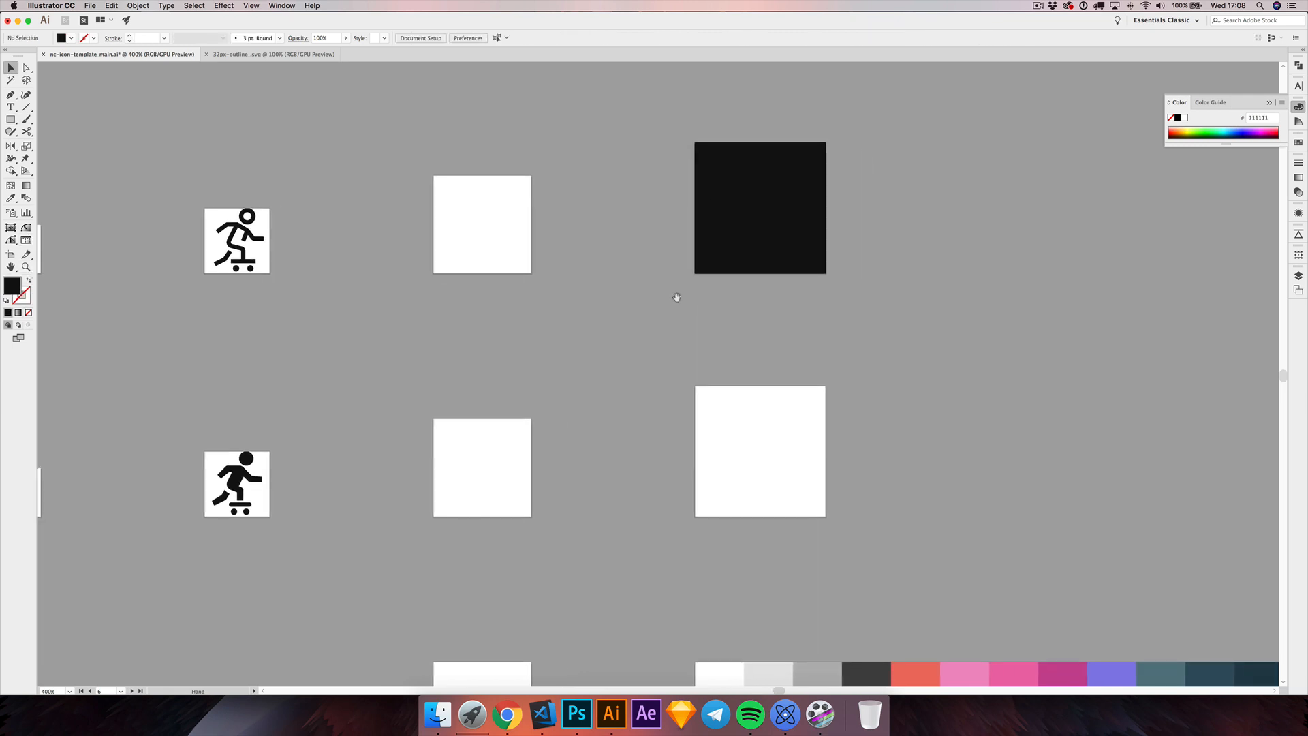
- Copy the large outline icon together with its black square onto the empty artboard directly below
key(super+f)
drag(795, 190, 794, 447)
scroll(724, 345, down, 2)
scroll(724, 344, right, 2)
- Delete both black squares from the two large artboards, keeping the outline icons
key(BackSpace)
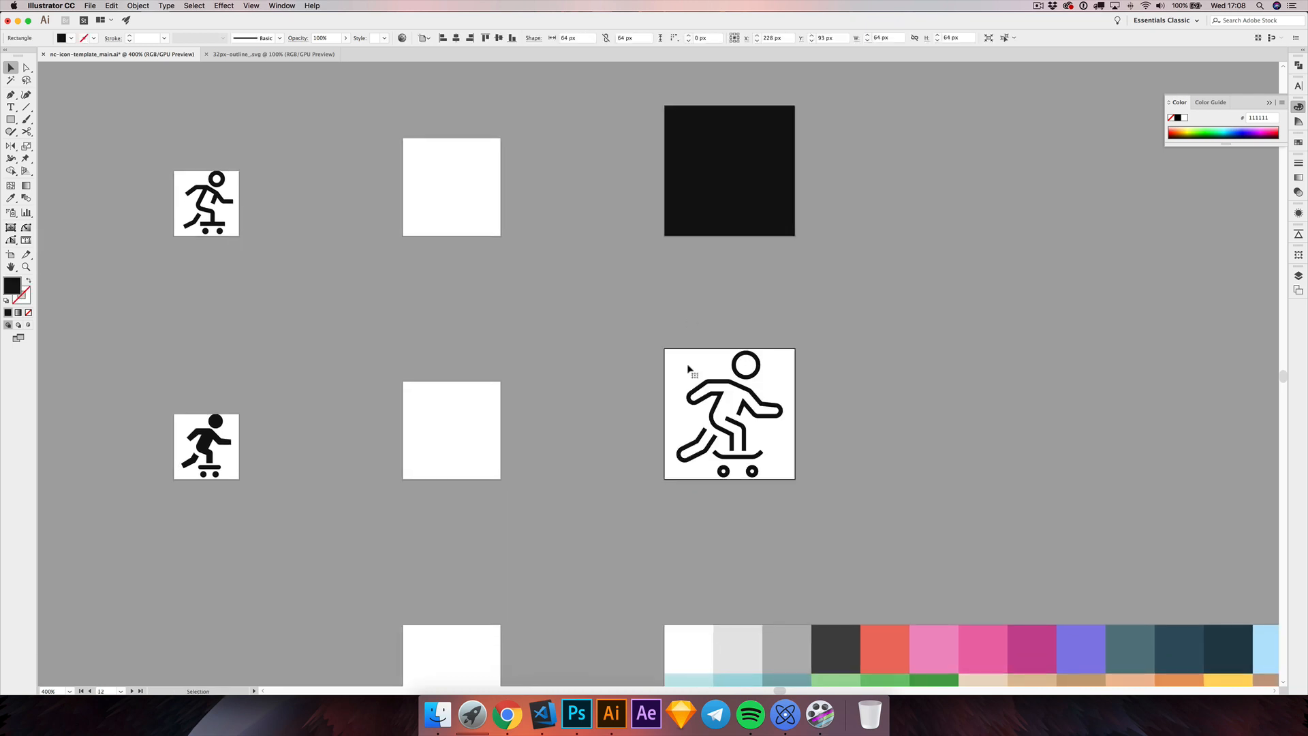
click(678, 224)
key(BackSpace)
- Swap the fill and stroke of the copied skateboarder's head circle to make it solid black
scroll(721, 418, up, 4)
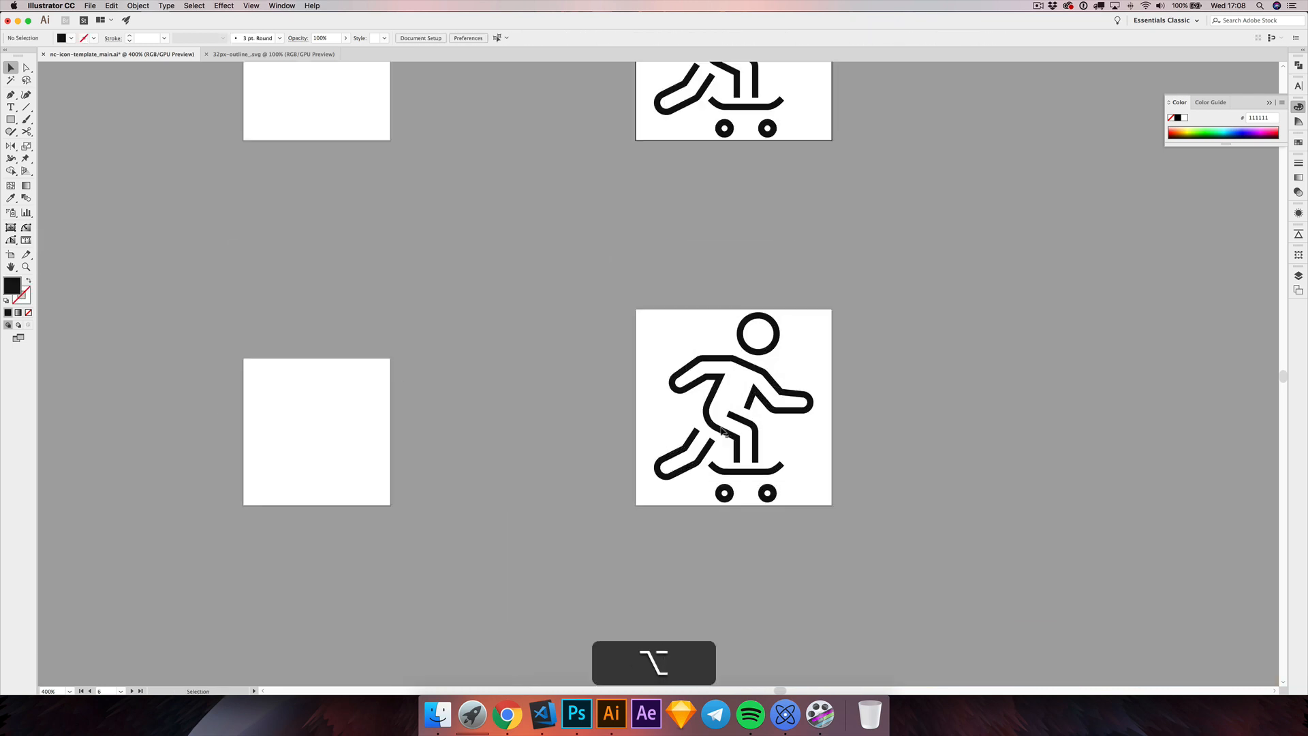
scroll(860, 455, down, 1)
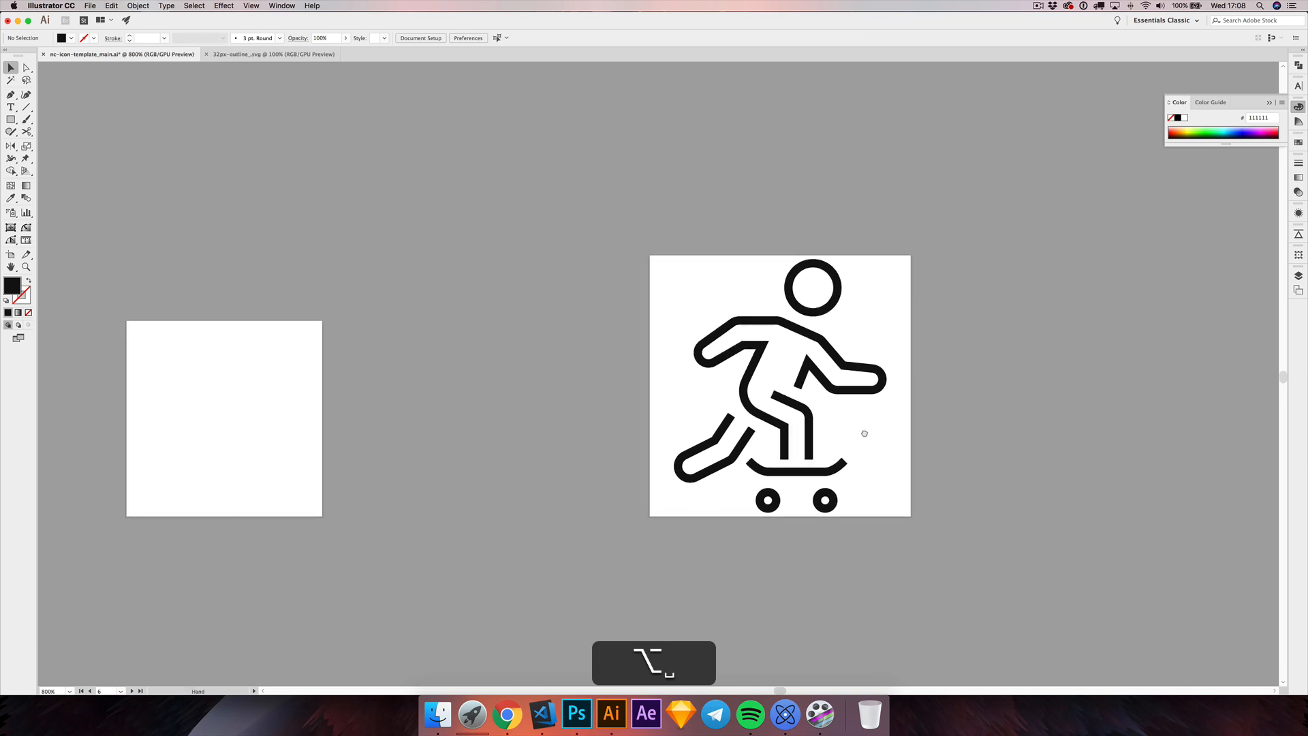
click(791, 263)
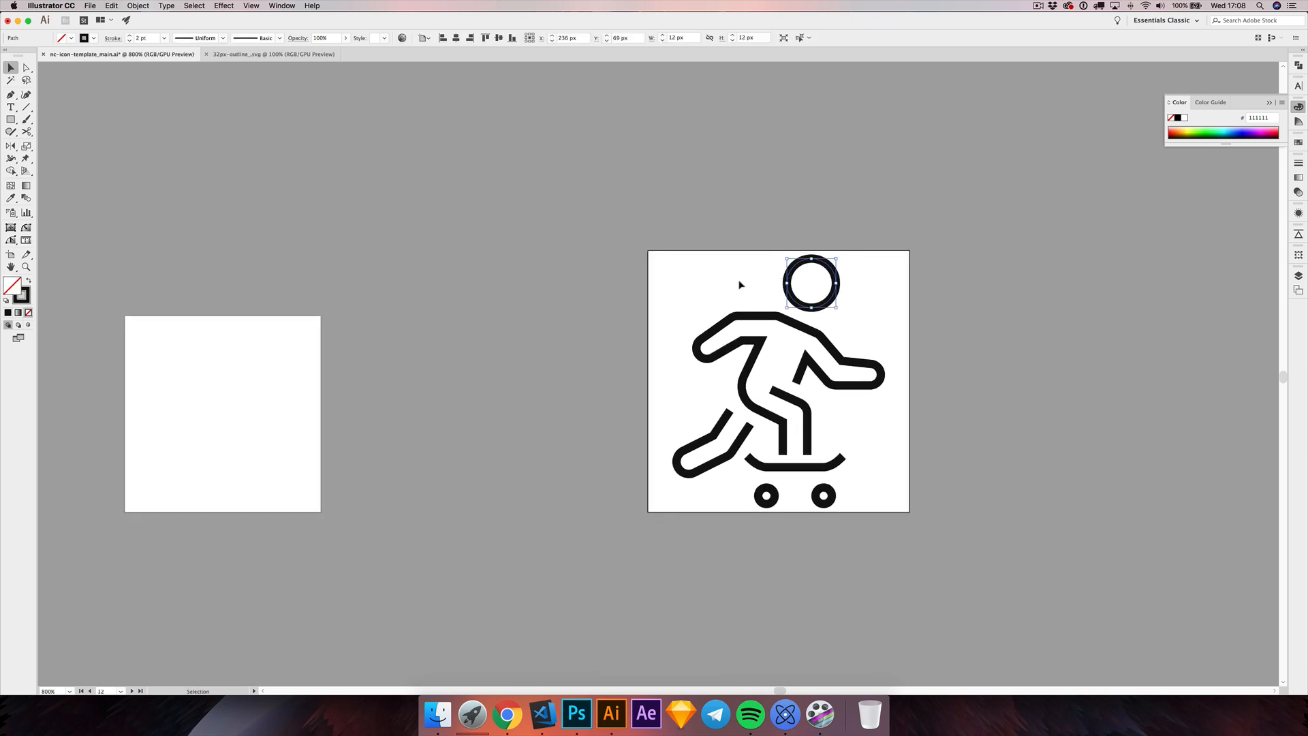
click(28, 281)
click(332, 317)
scroll(332, 317, down, 1)
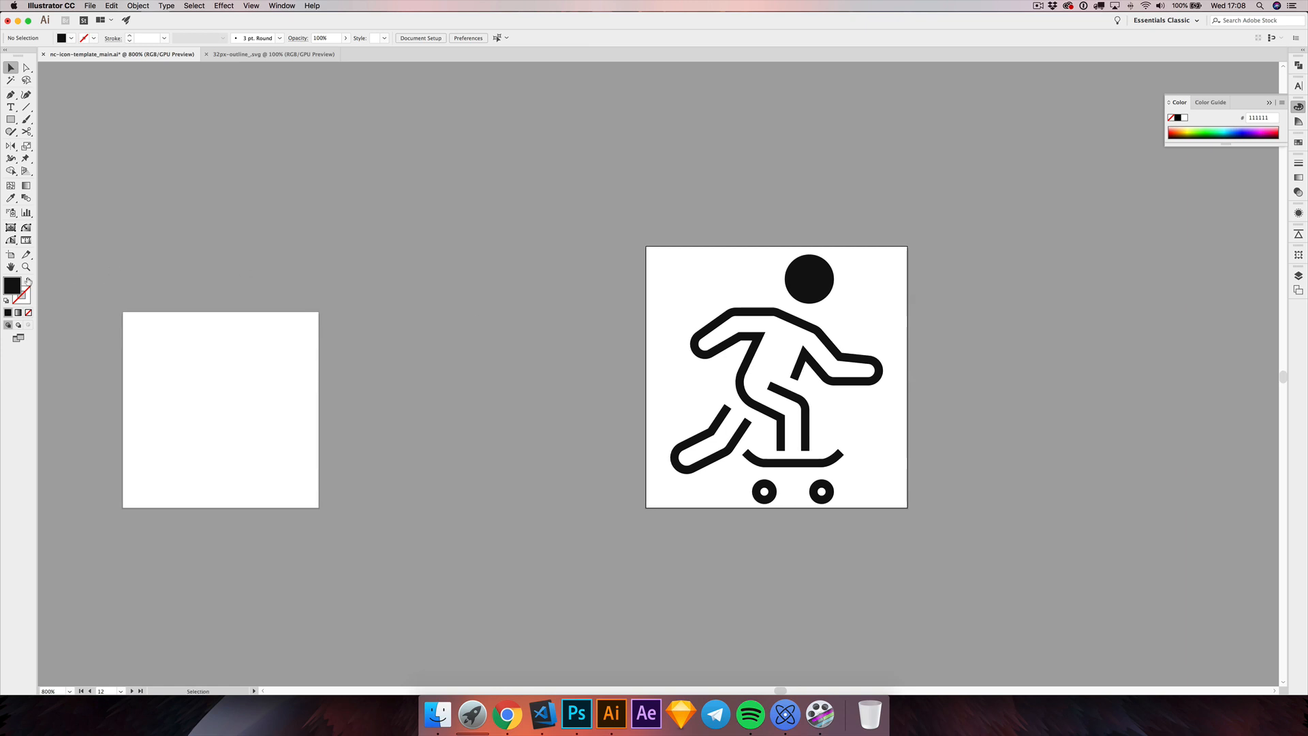
- Check the transform values of the copied skateboarder's solid head circle
scroll(566, 290, down, 1)
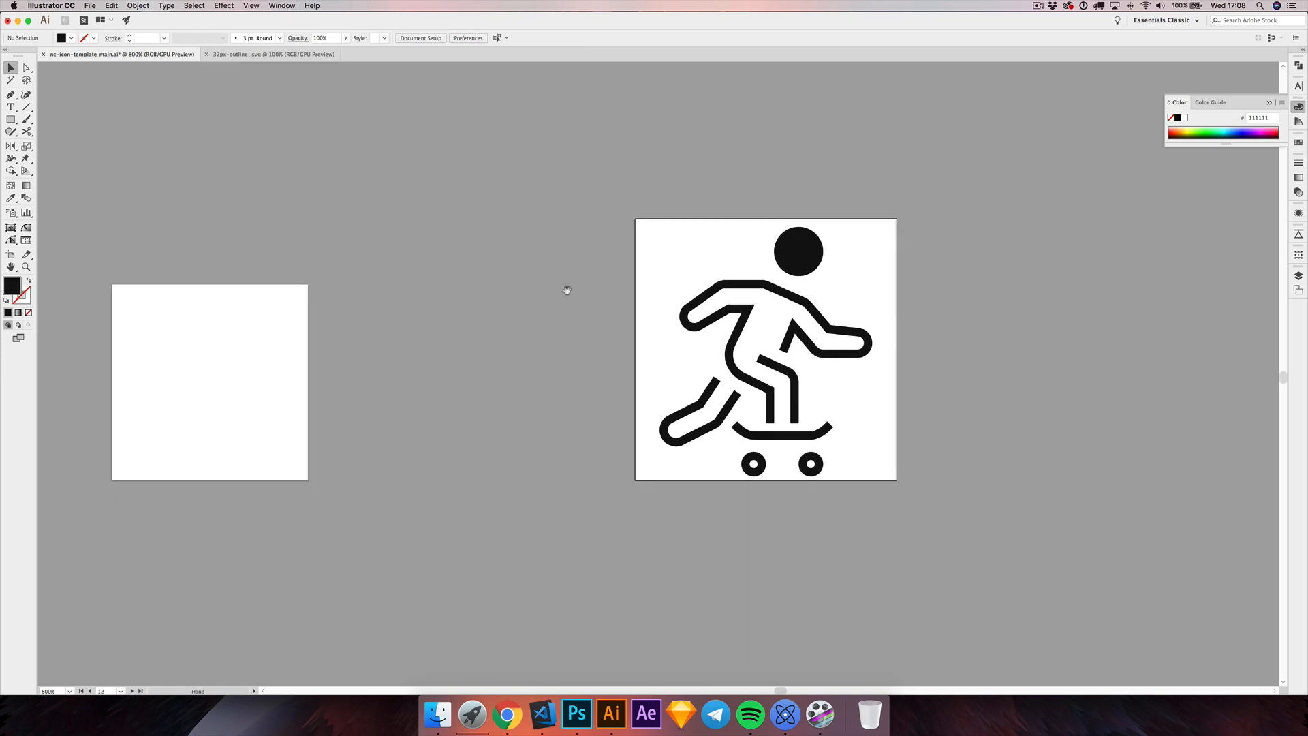
scroll(809, 292, up, 1)
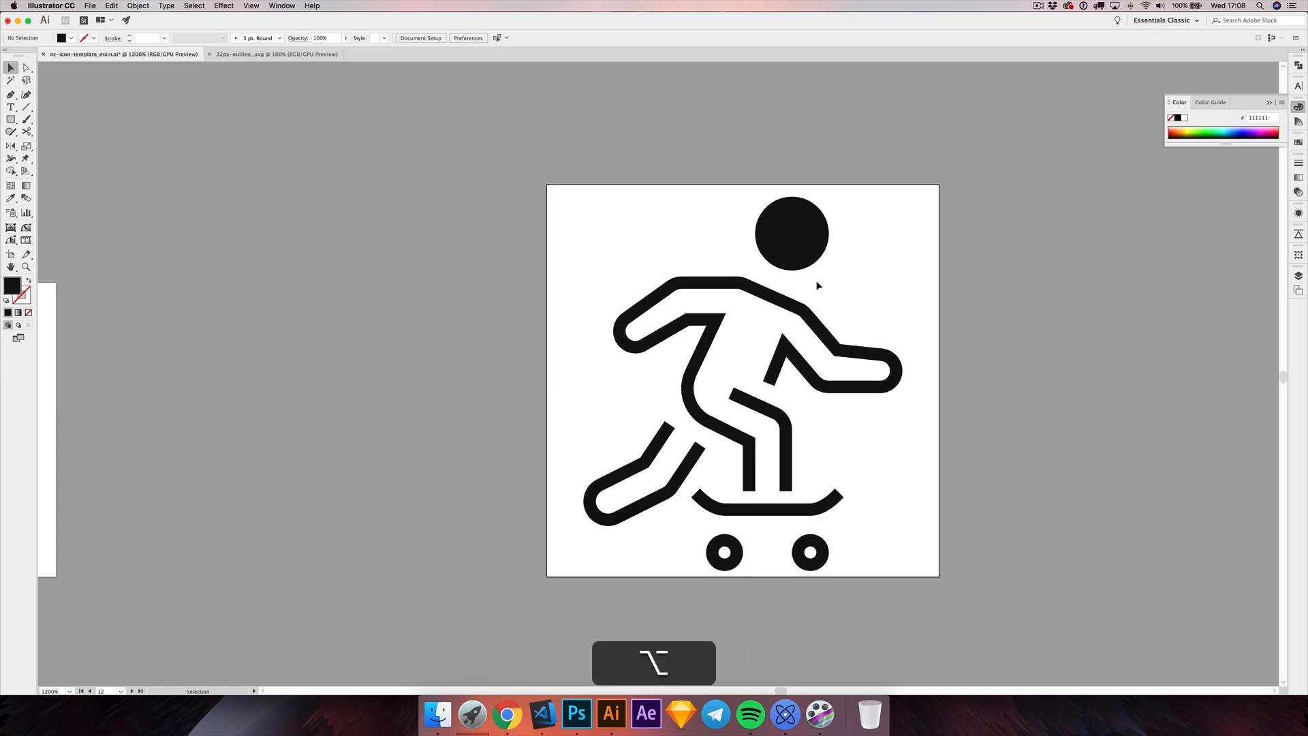
click(795, 265)
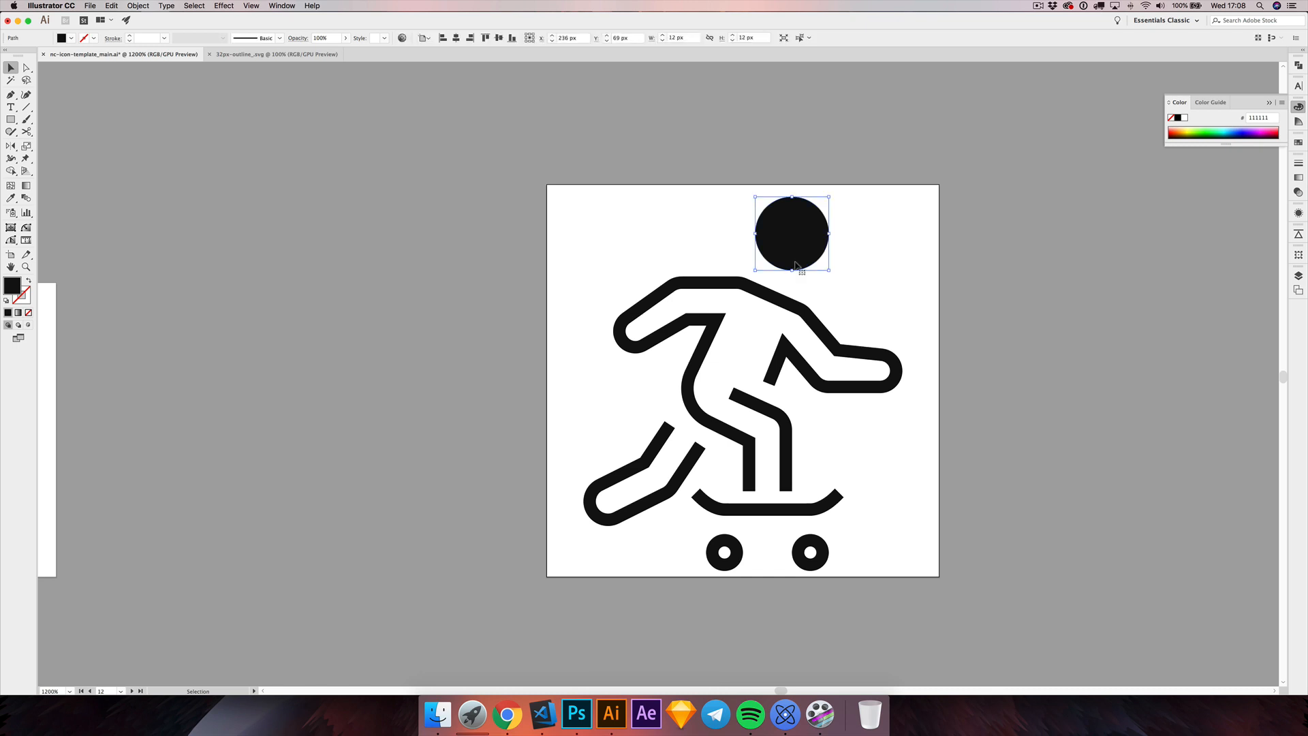
key(shift+F8)
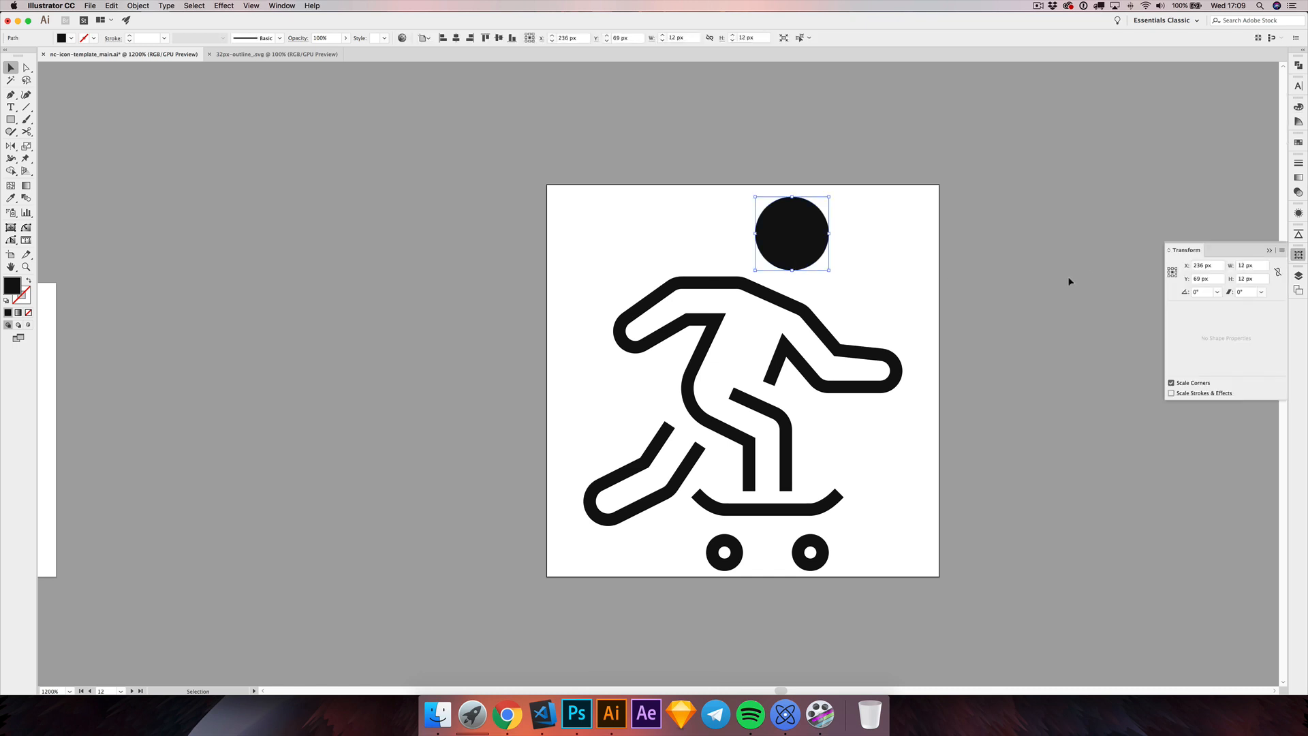
click(913, 265)
scroll(841, 292, down, 1)
scroll(840, 292, right, 1)
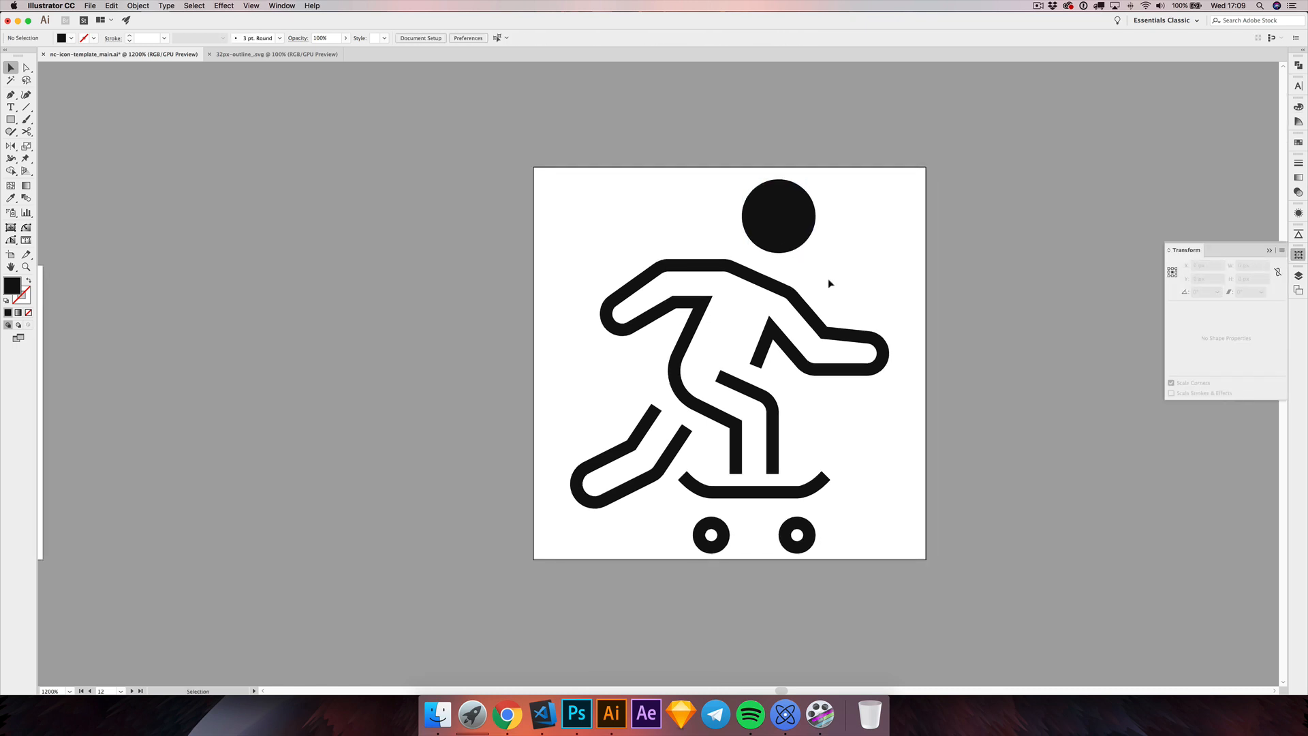
click(1264, 253)
scroll(945, 233, down, 1)
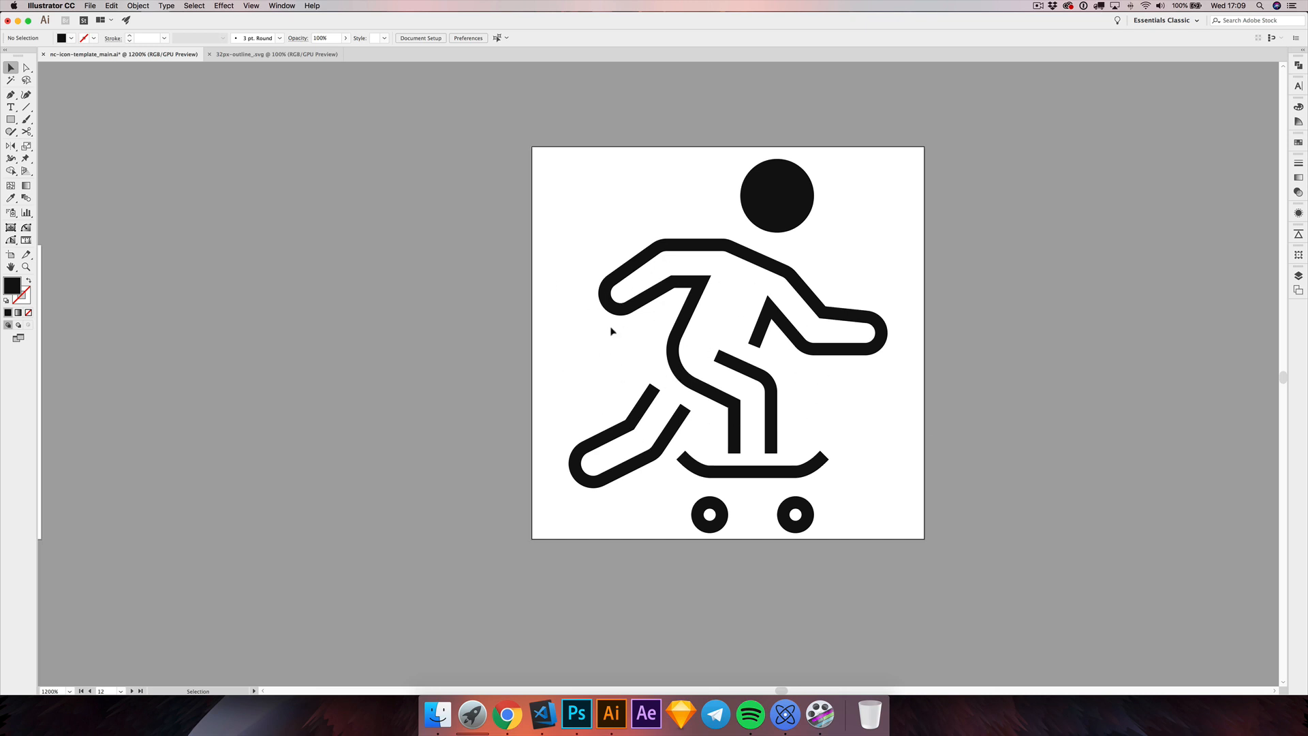
- Show the document grid and ready the Pen tool with no fill and a 2 pt black stroke
drag(603, 356, 599, 345)
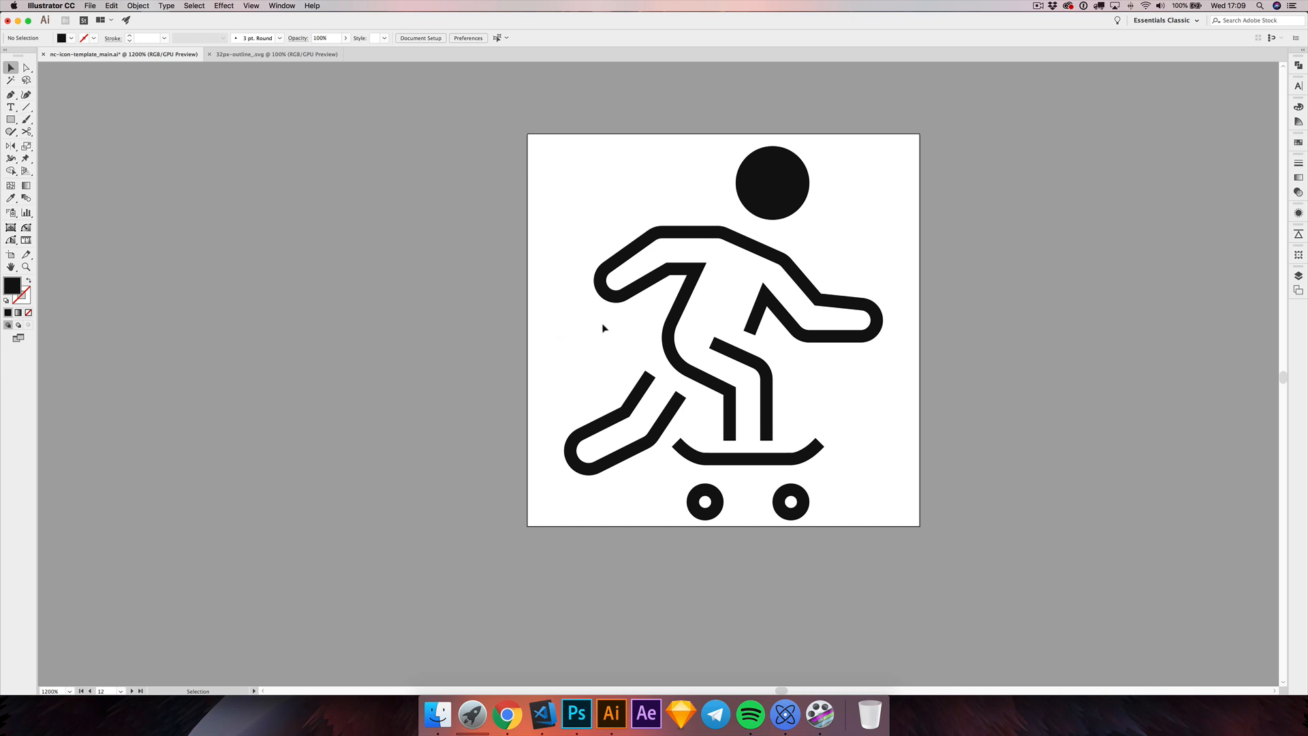
click(641, 300)
click(584, 333)
key(p)
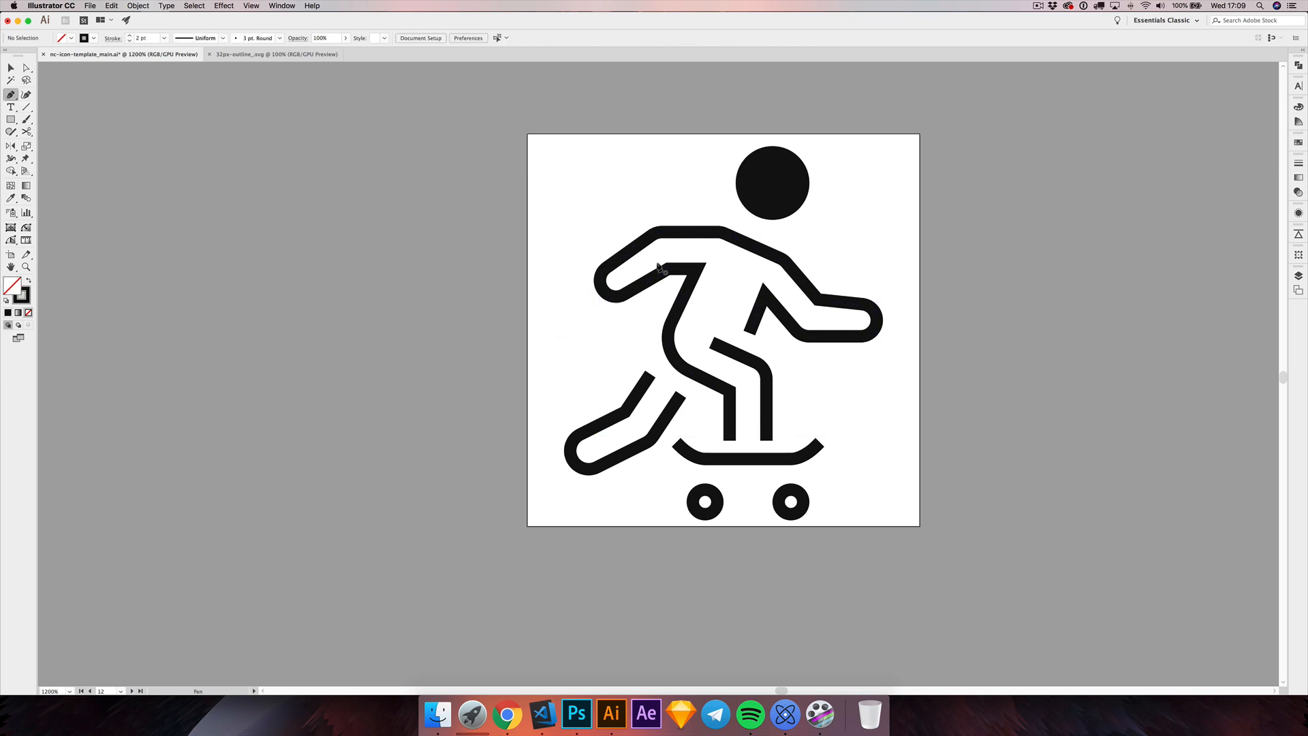
key(ctrl+apostrophe)
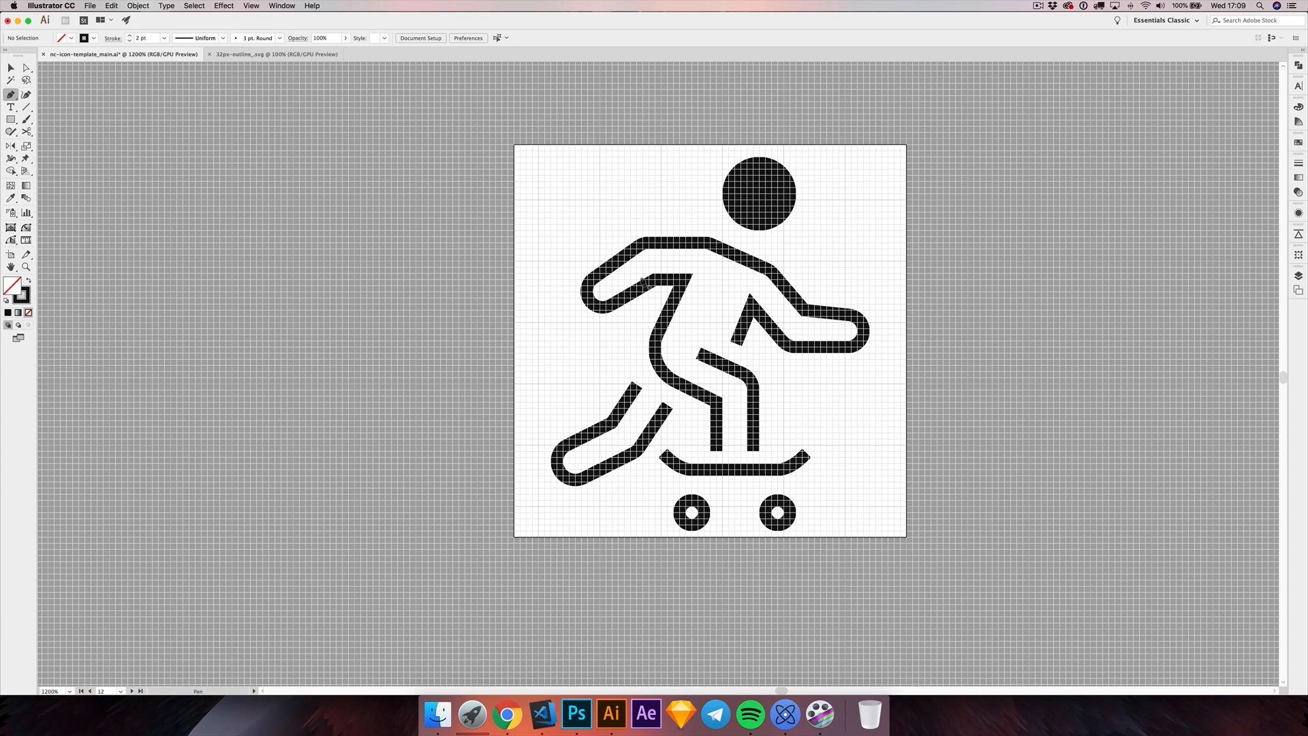
- Draw an open path about 39 × 11 px along the centre of both arms and the shoulders, from the rear hand to the front hand
click(605, 286)
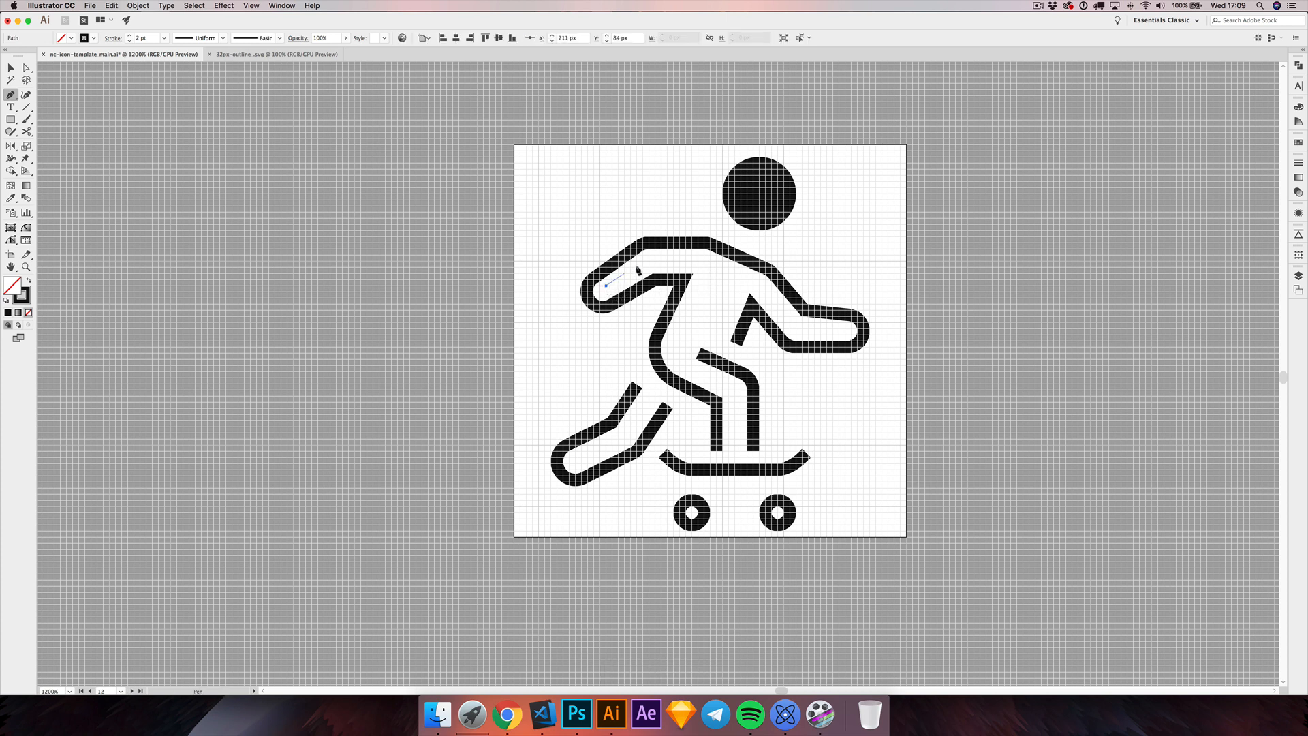
click(648, 262)
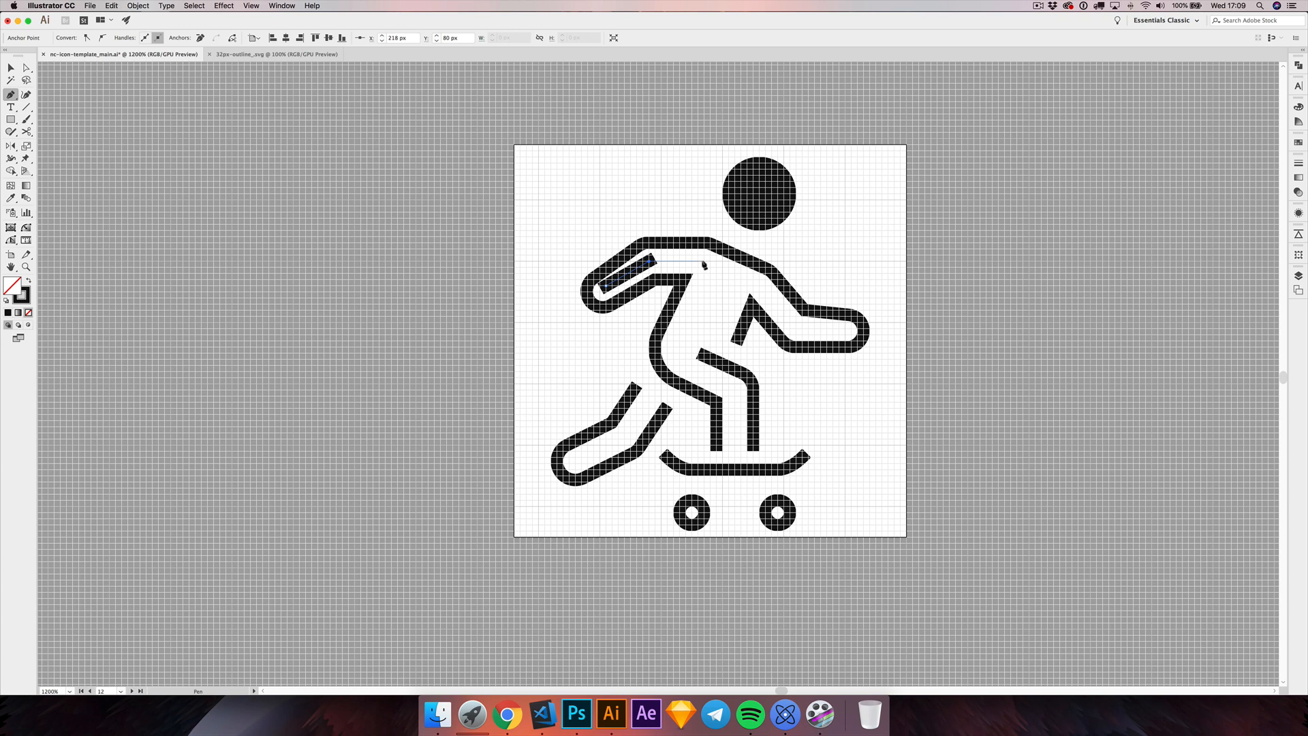
click(706, 261)
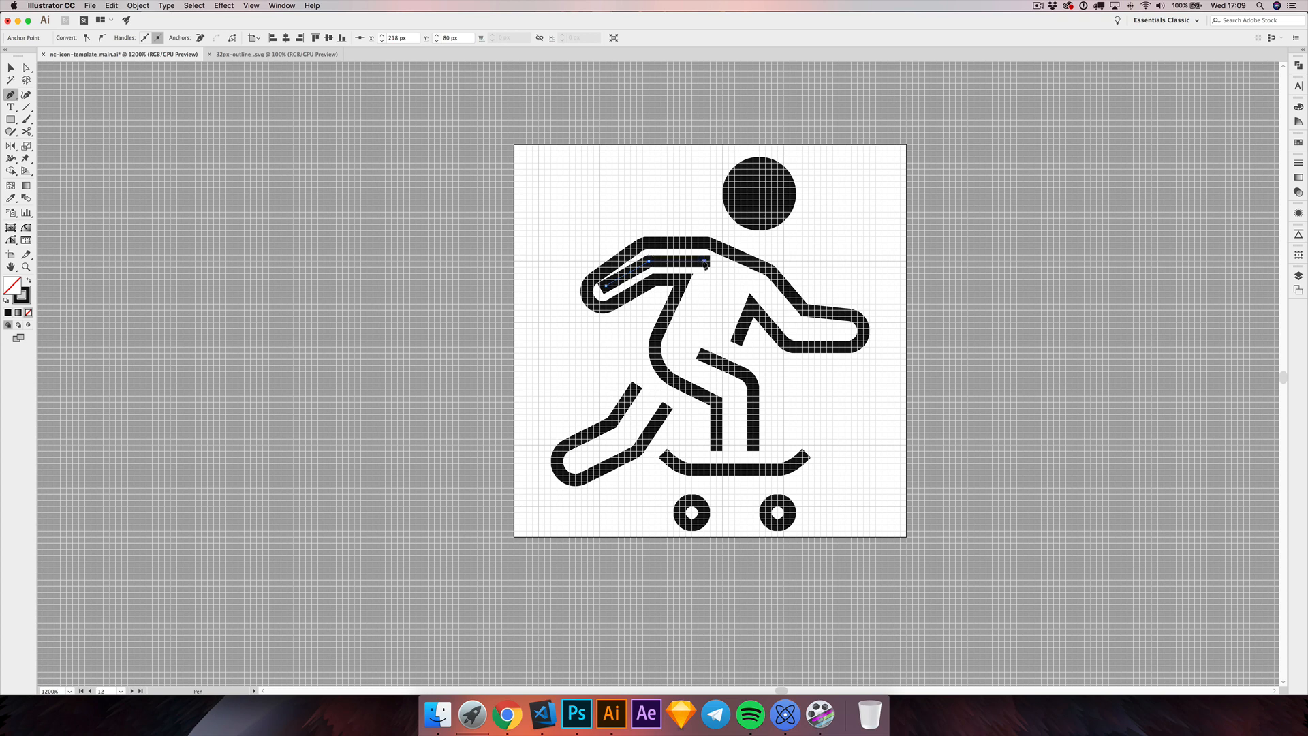
click(761, 285)
click(795, 330)
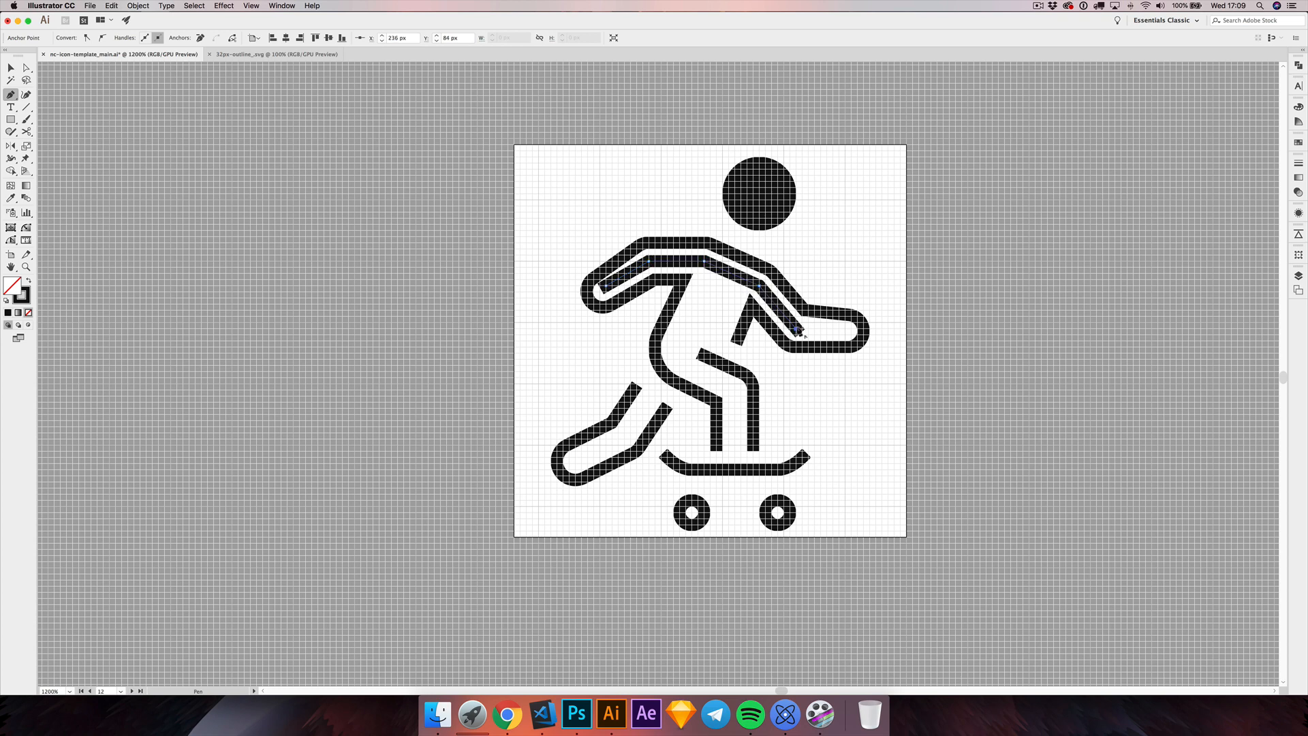
click(846, 331)
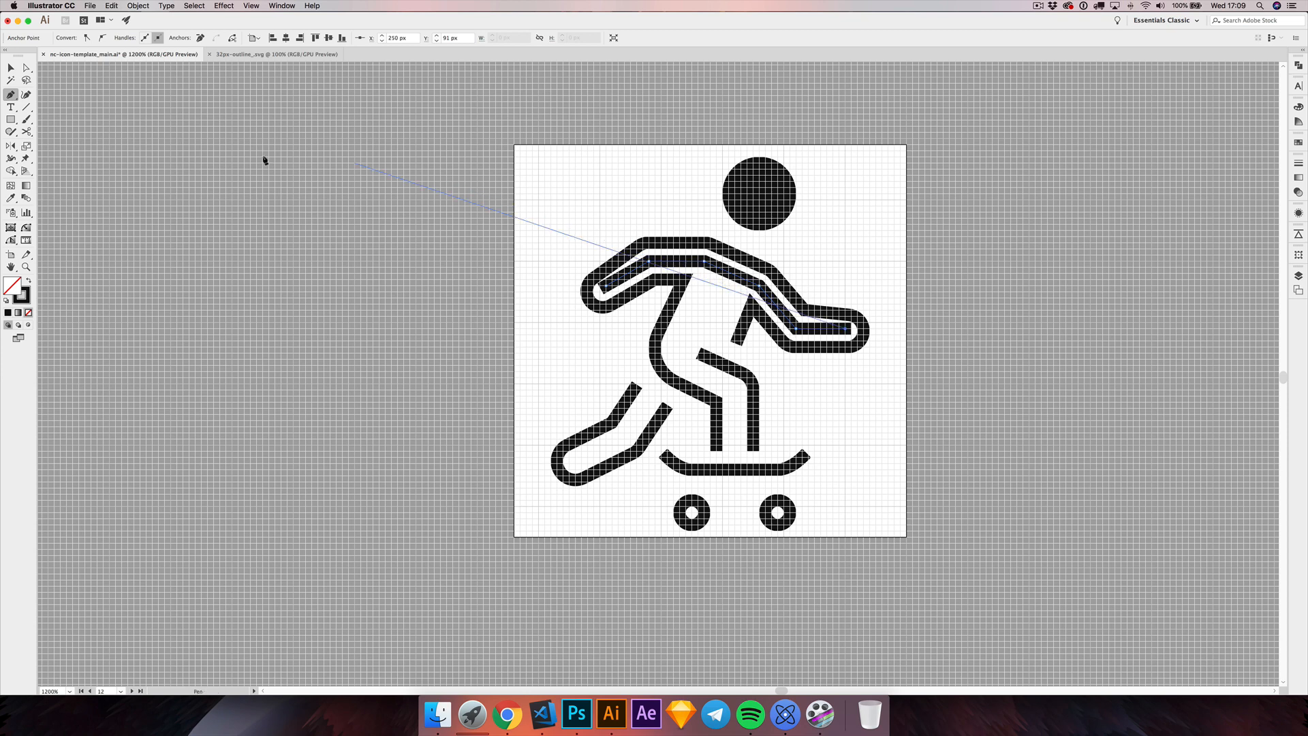
click(11, 68)
click(257, 271)
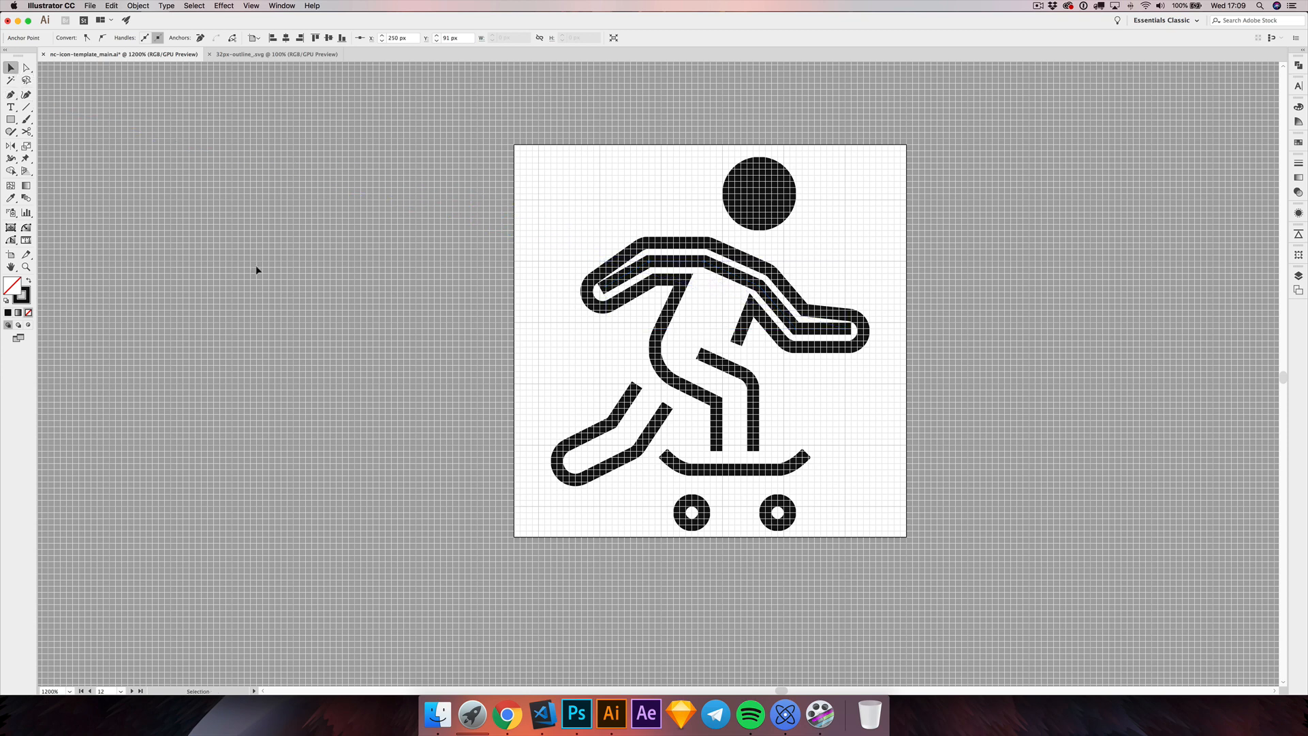
- Set the corner join of the new arm path's stroke to round
scroll(467, 350, down, 1)
click(726, 255)
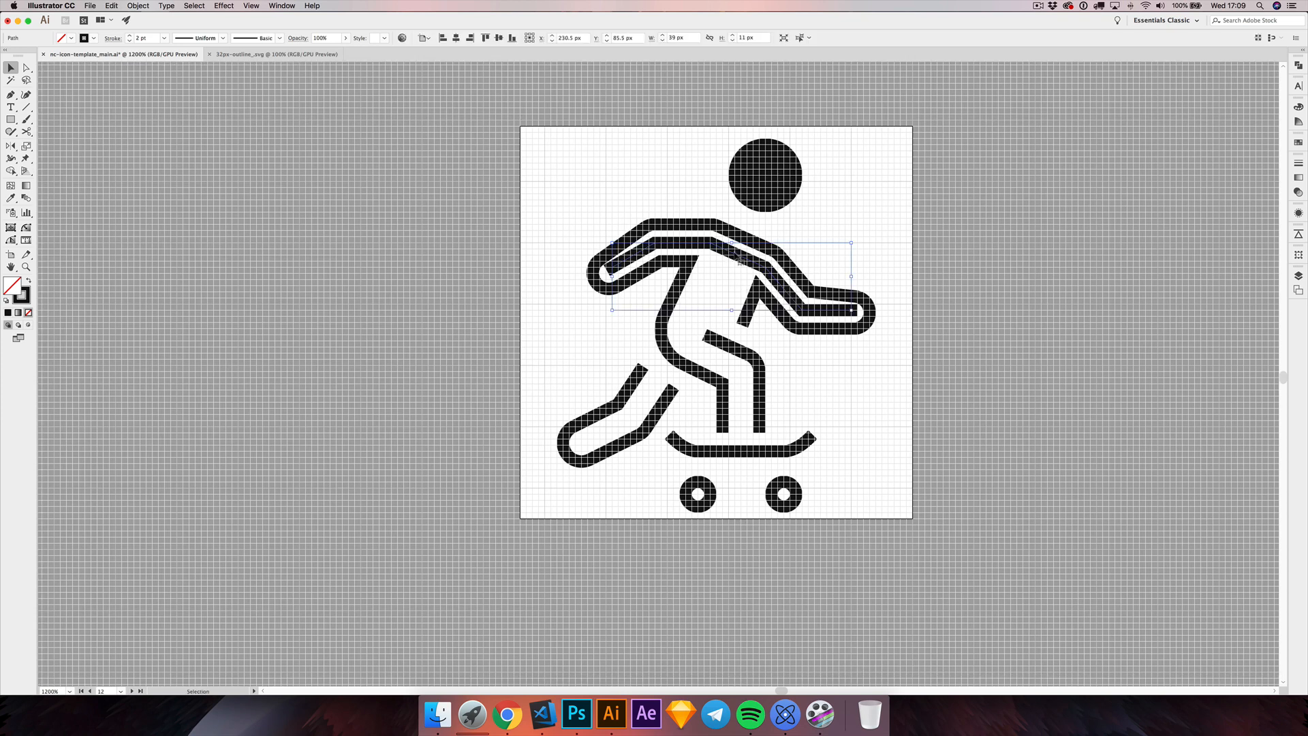
click(1298, 163)
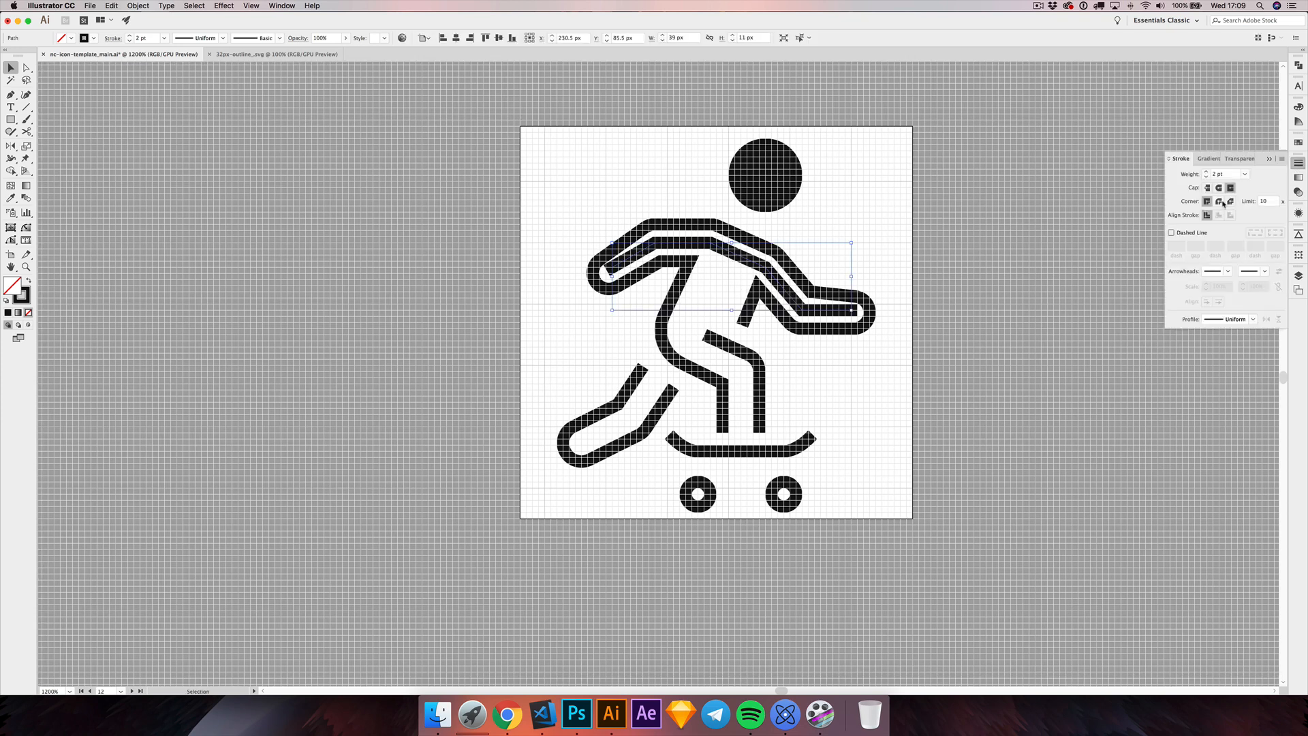
click(1220, 202)
- Draw an open path along the centre of the standing leg, from the hip through the knee down to the skateboard
click(11, 94)
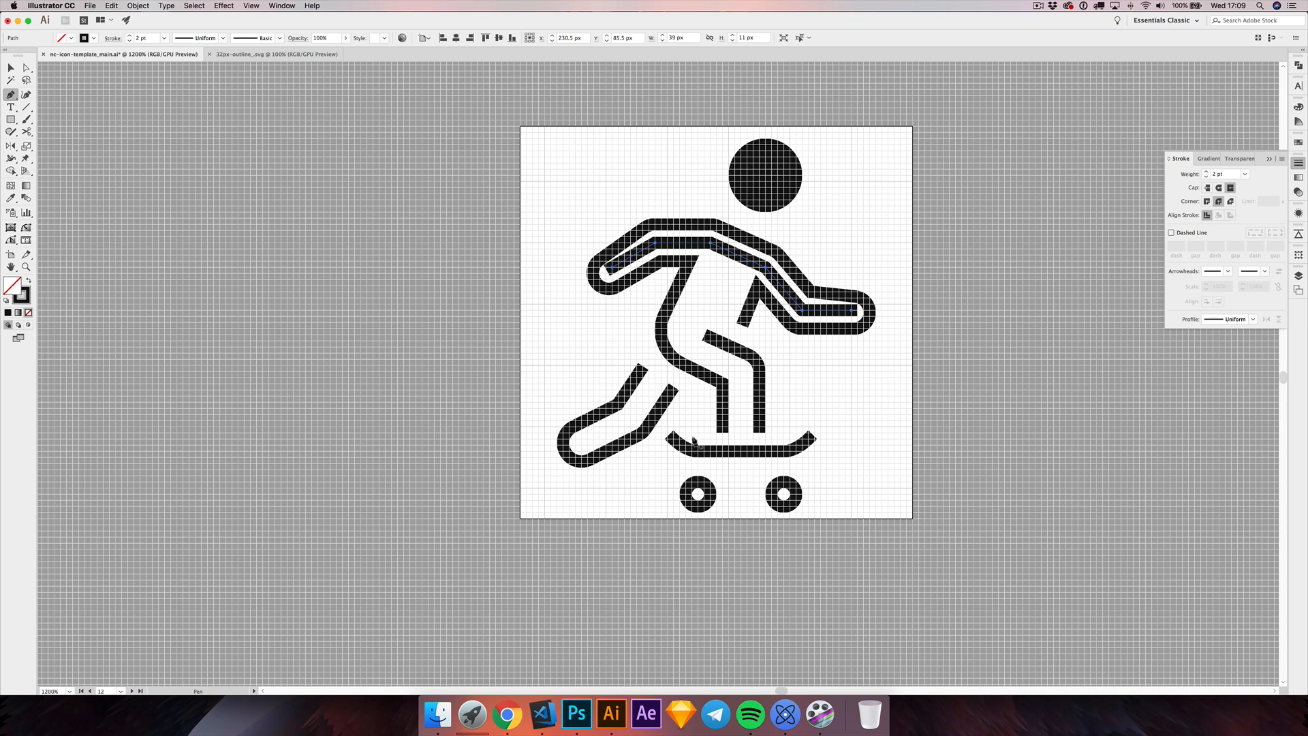
click(682, 345)
click(742, 371)
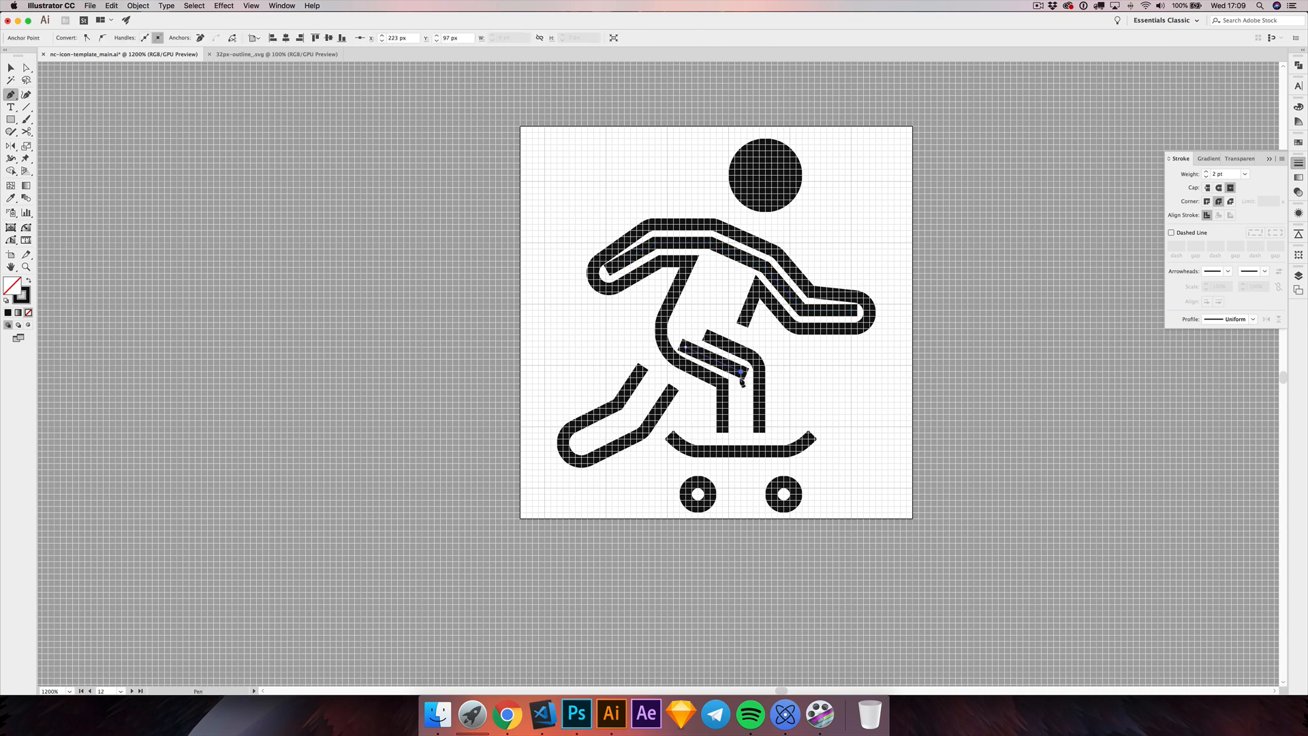
click(741, 433)
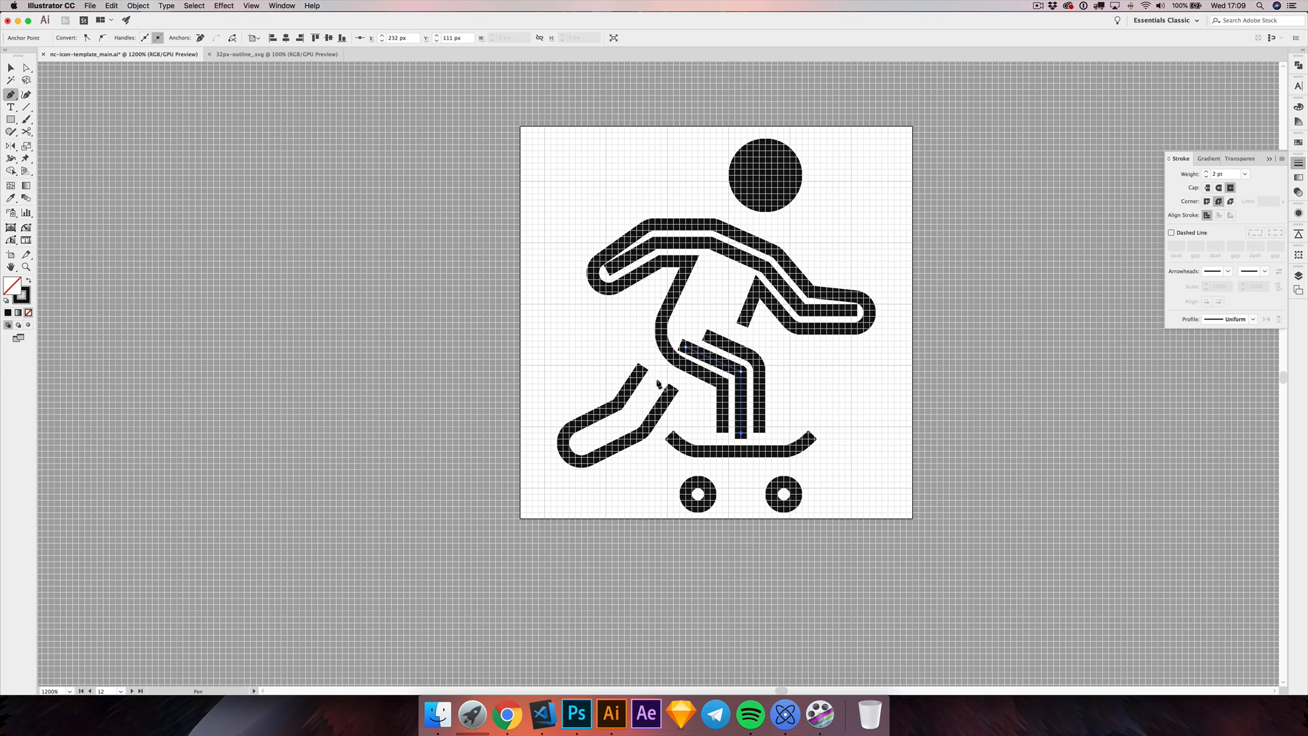
key(Escape)
- Draw an open path along the centre of the rear leg, from the hip through the knee to the foot
click(661, 377)
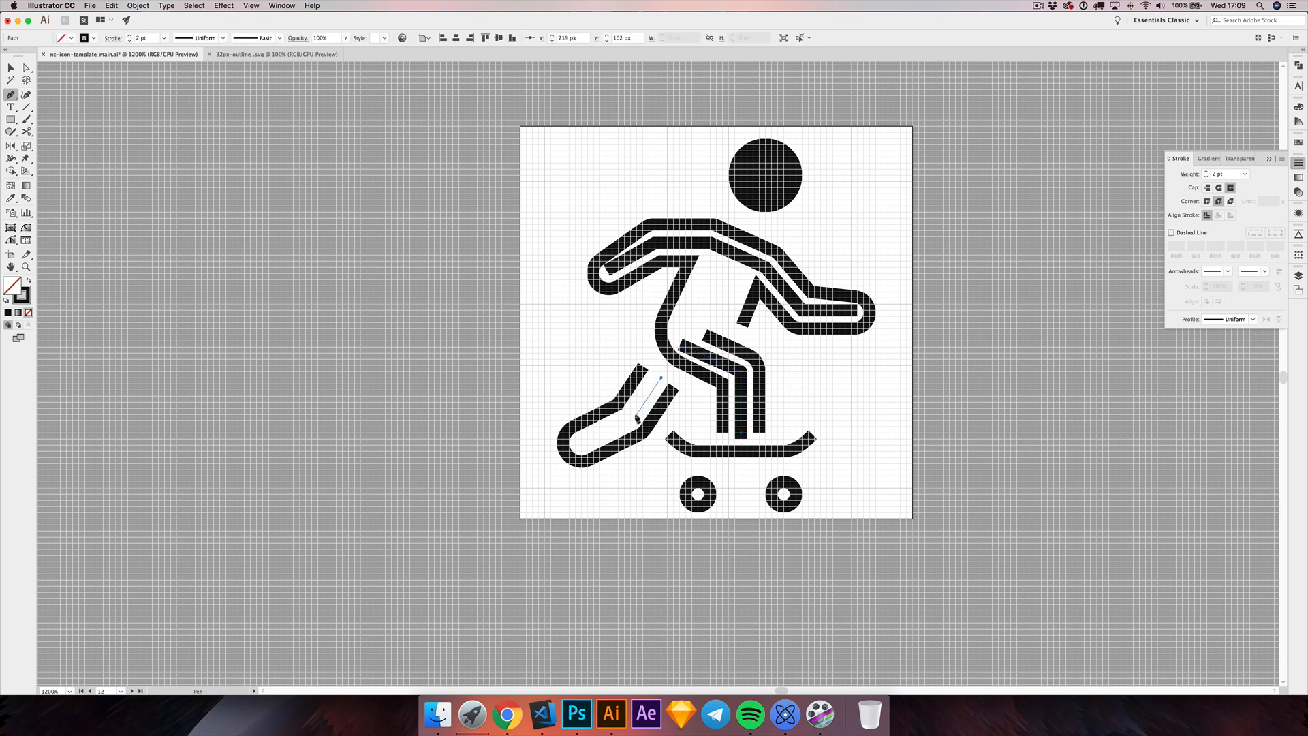
click(630, 422)
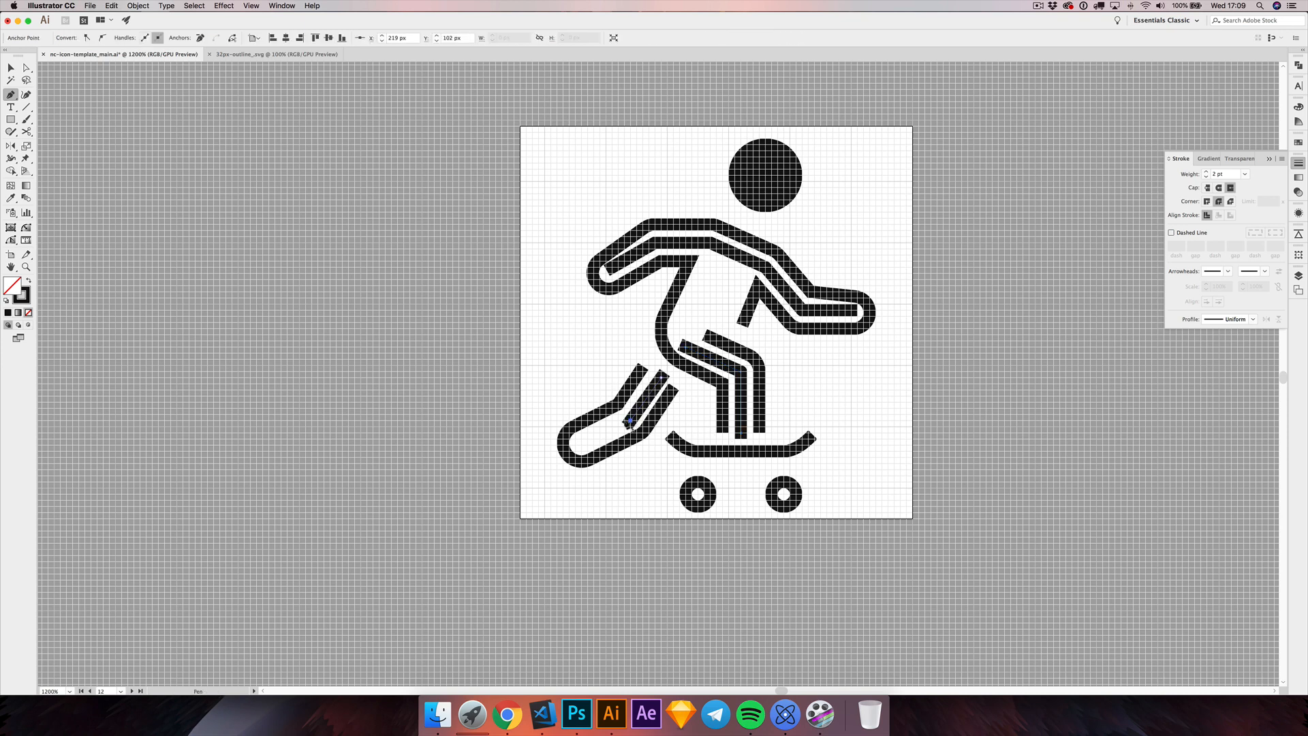
click(584, 440)
key(Escape)
- Draw a diagonal line about 8 × 15 px down the torso from chest to hip, with a butt cap and a 12 pt stroke
click(30, 110)
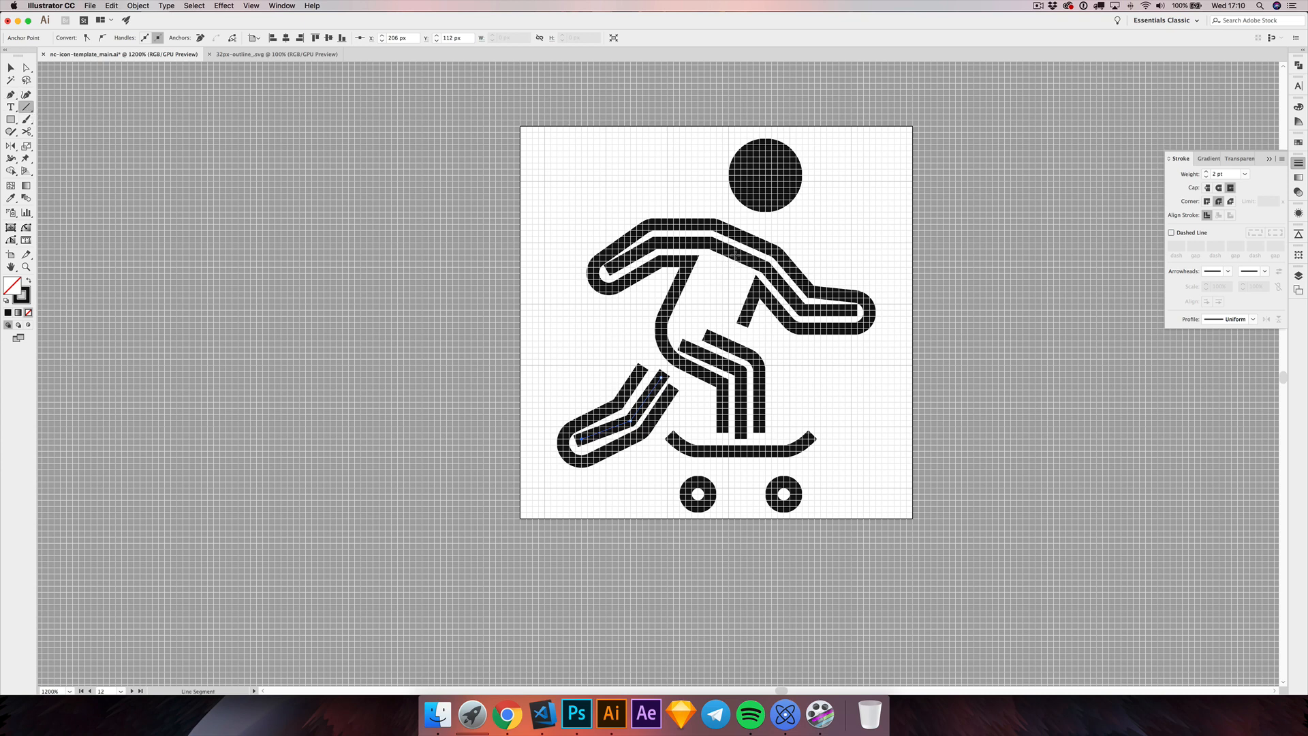
drag(732, 258, 685, 346)
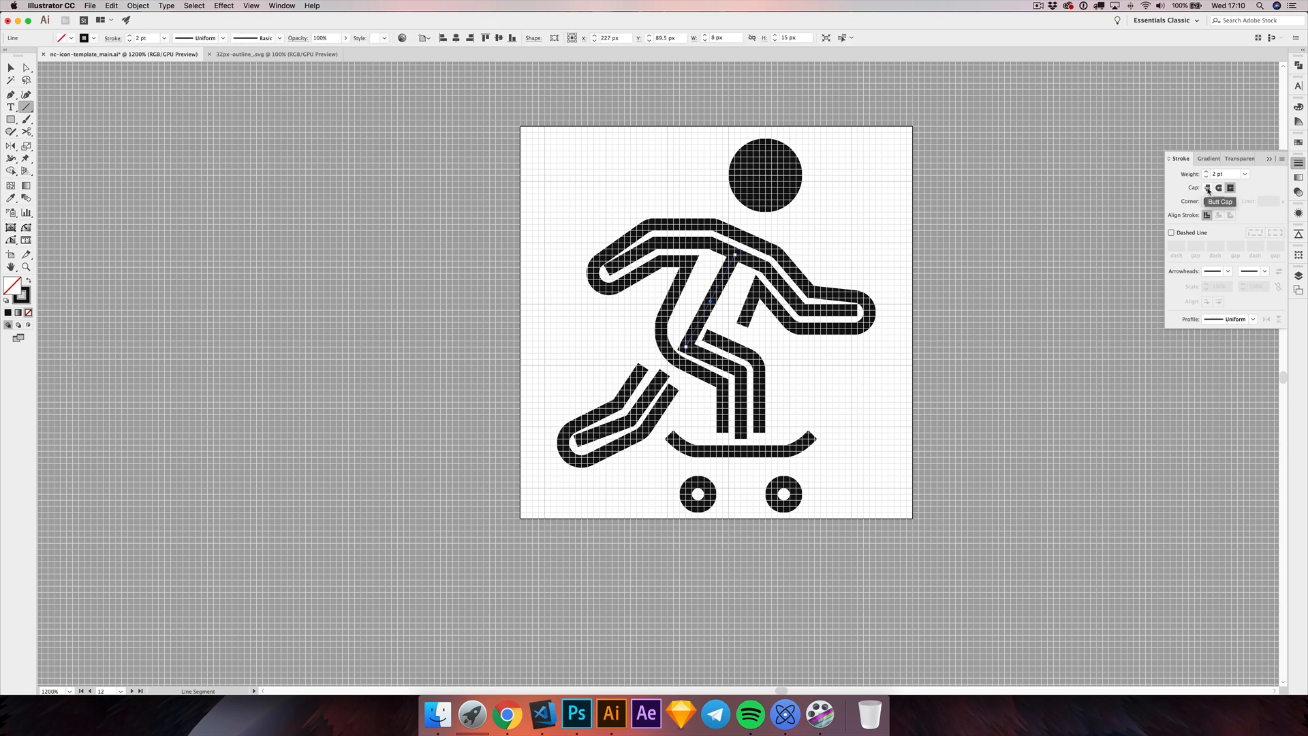
click(1207, 190)
click(1207, 173)
click(1206, 173)
click(1207, 172)
click(1206, 173)
click(1206, 173)
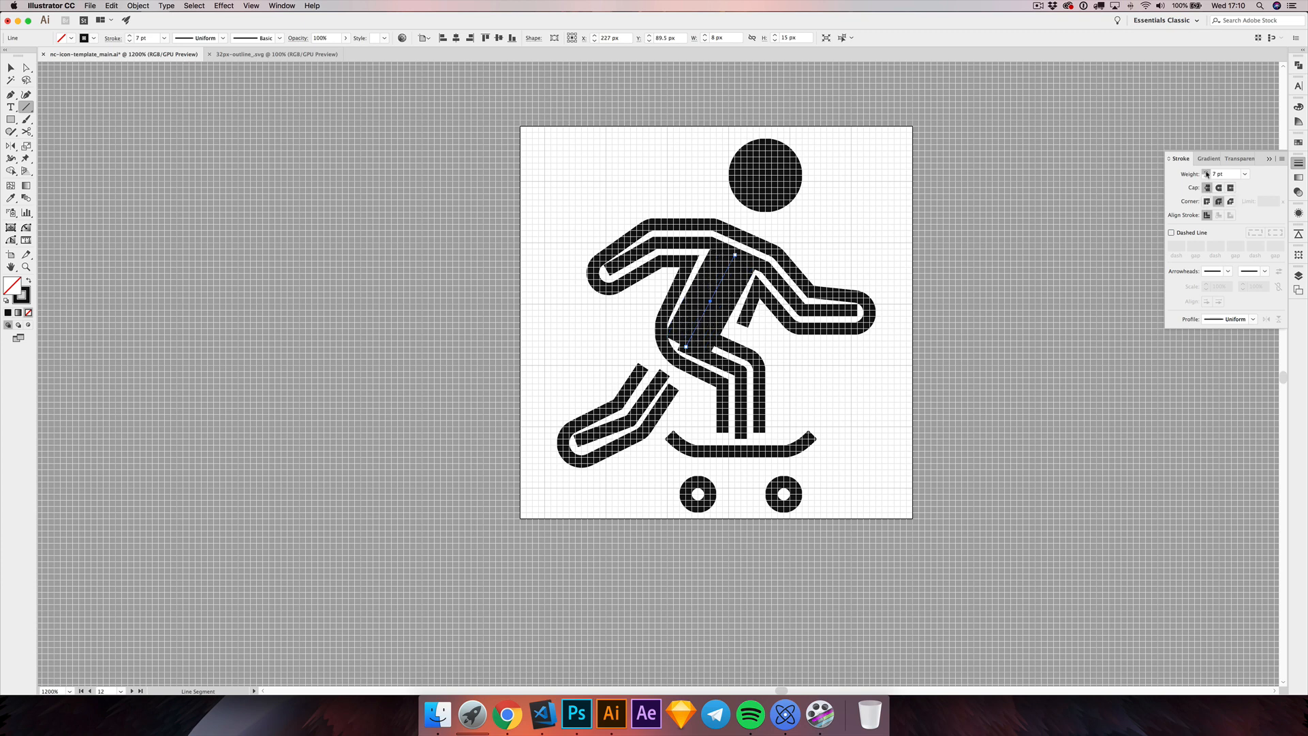
click(1206, 172)
click(1206, 172)
click(1207, 172)
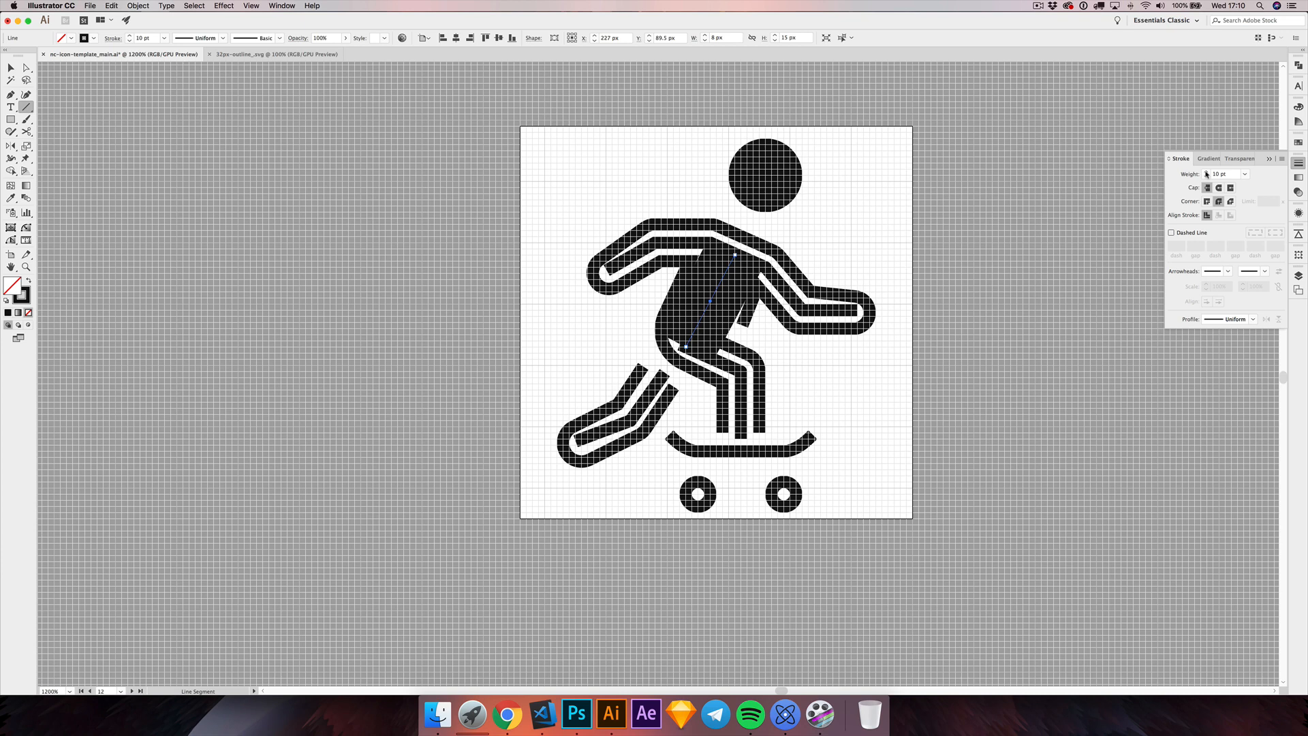
click(1207, 173)
click(1207, 172)
- Delete the old outline paths around the rear leg, the arms and back, and the standing leg
click(11, 68)
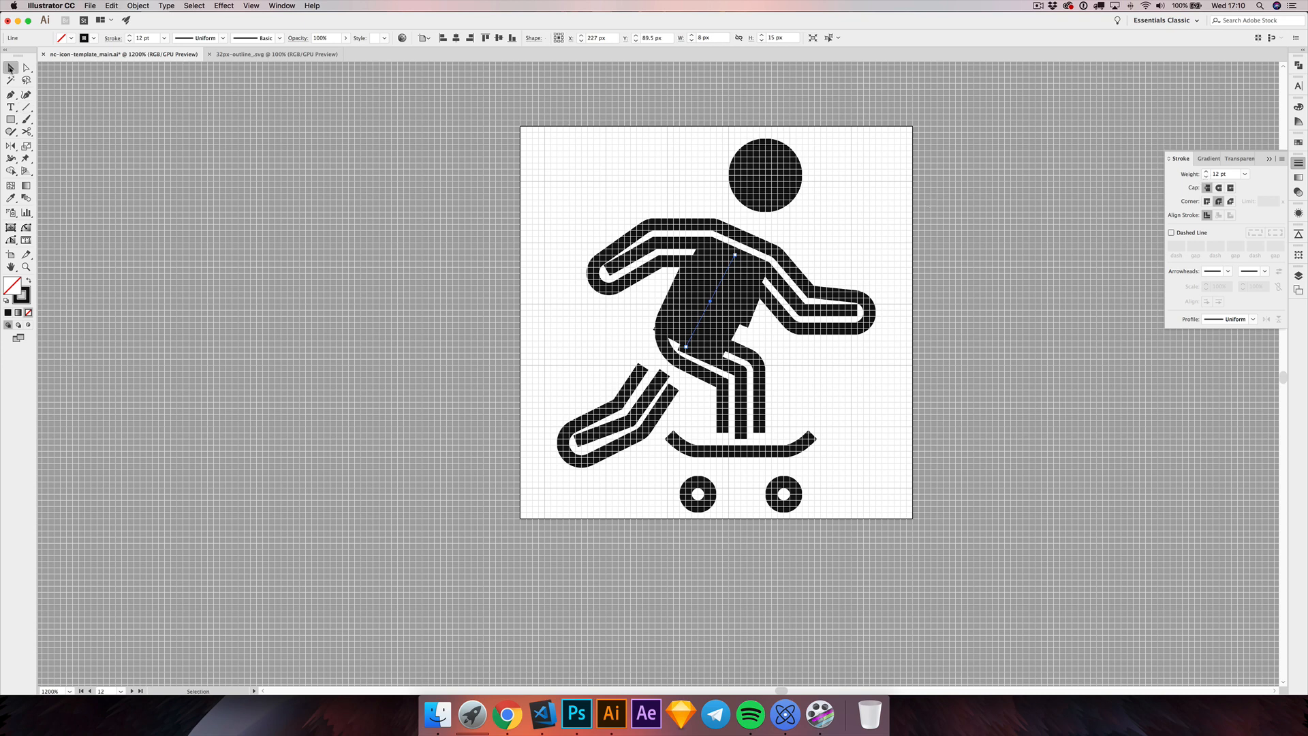
click(253, 314)
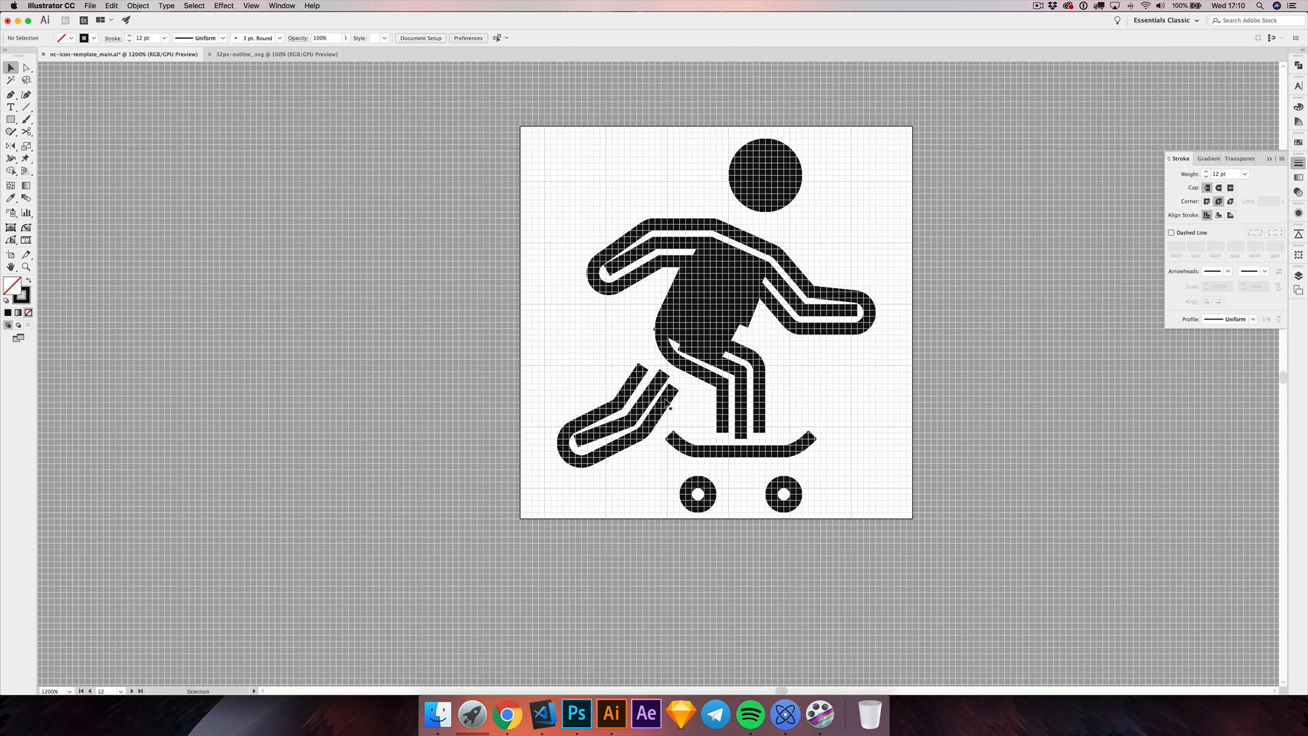
click(669, 406)
key(Delete)
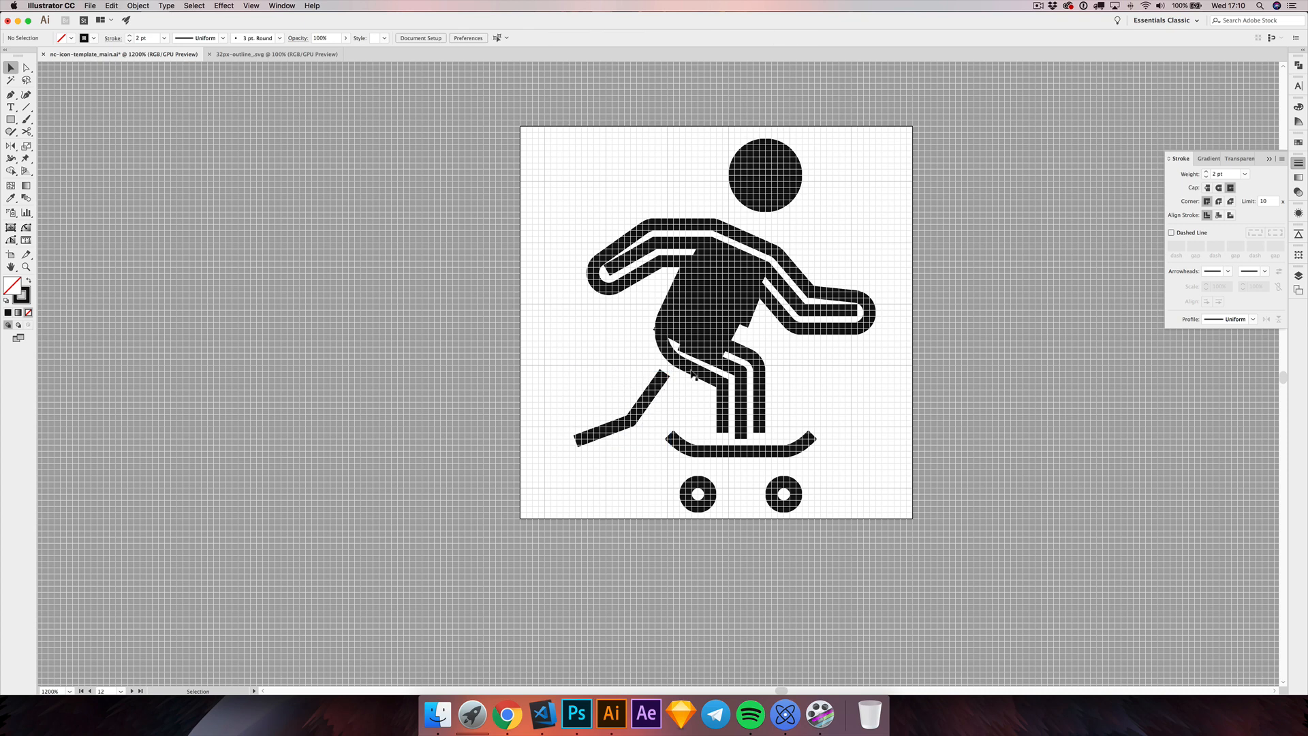
click(691, 372)
key(Delete)
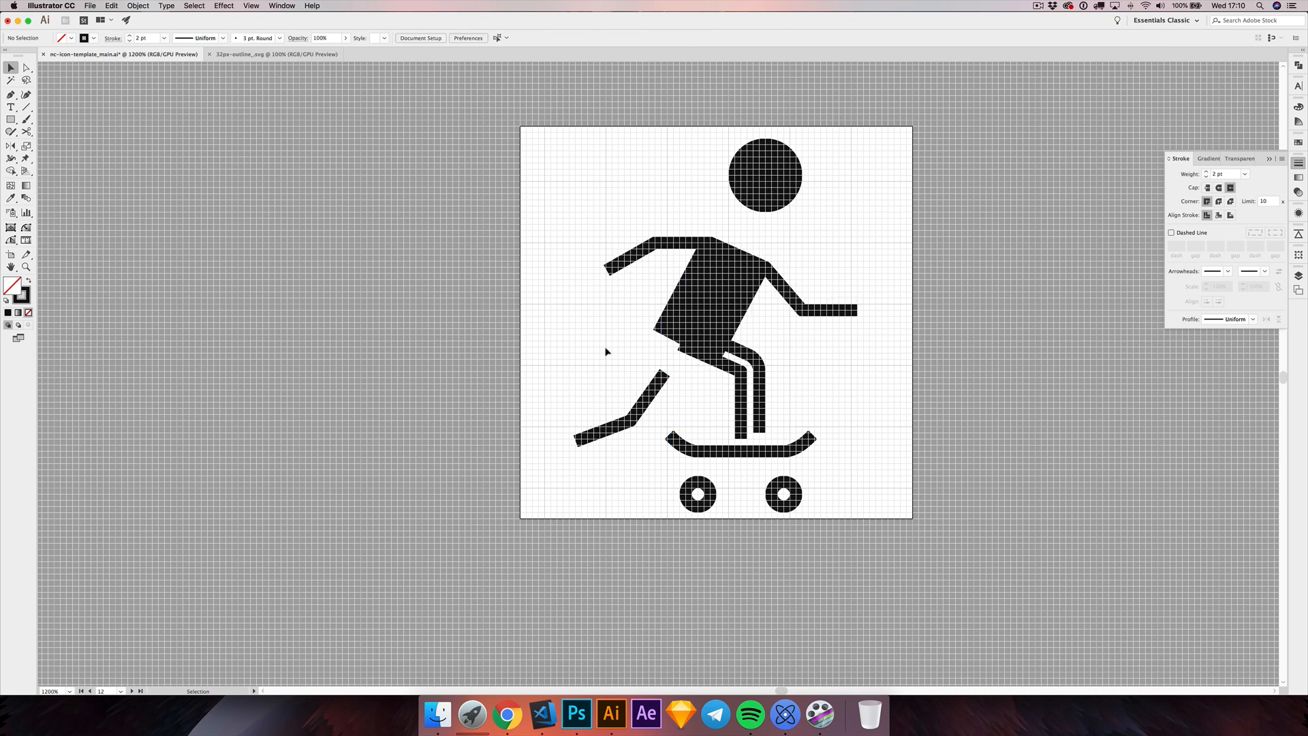
click(750, 363)
key(Delete)
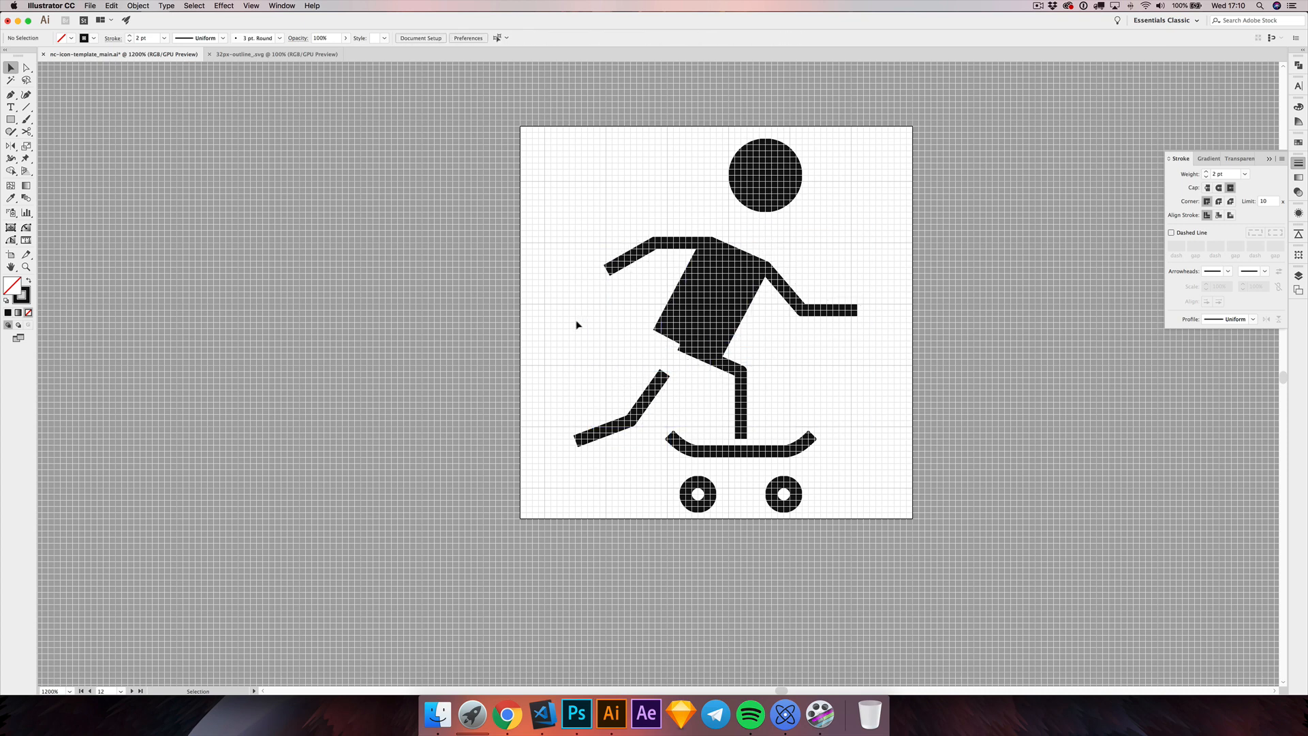
- Set the stroke weight of the arm path and both leg paths to 6 pt
key(space)
drag(568, 331, 580, 331)
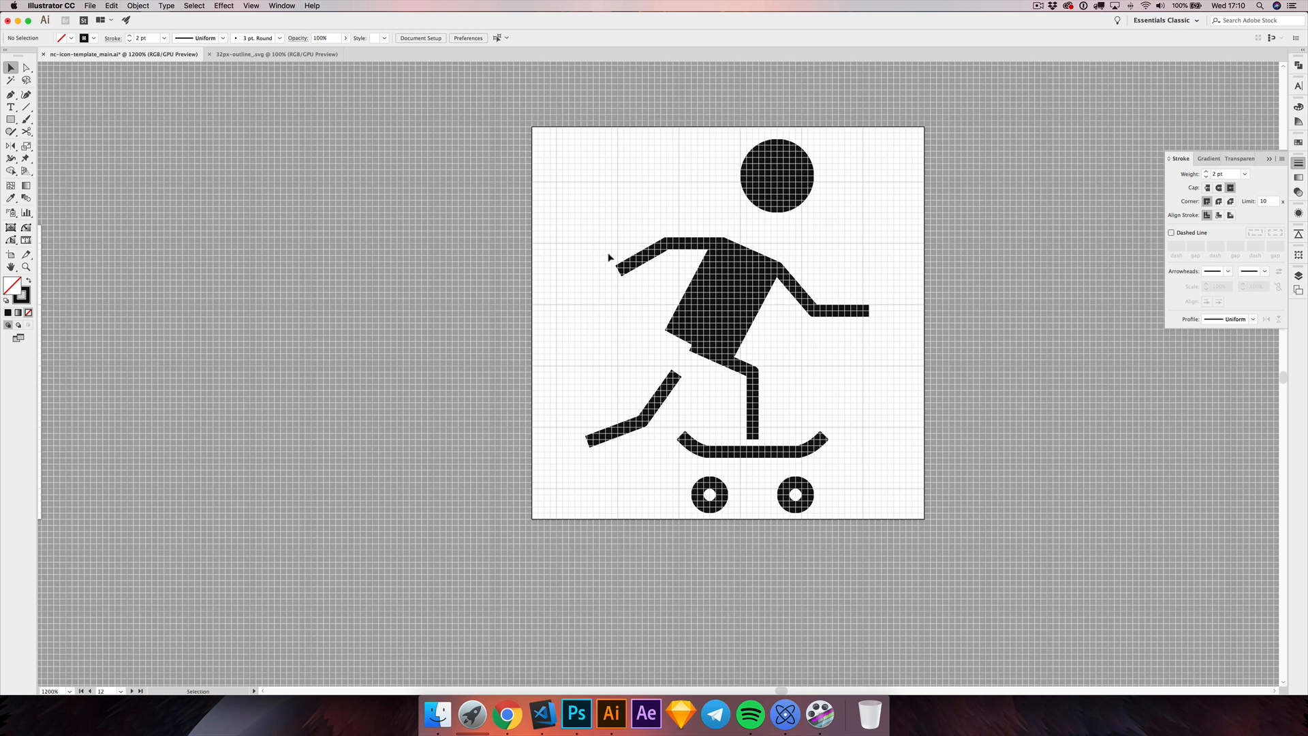
click(633, 268)
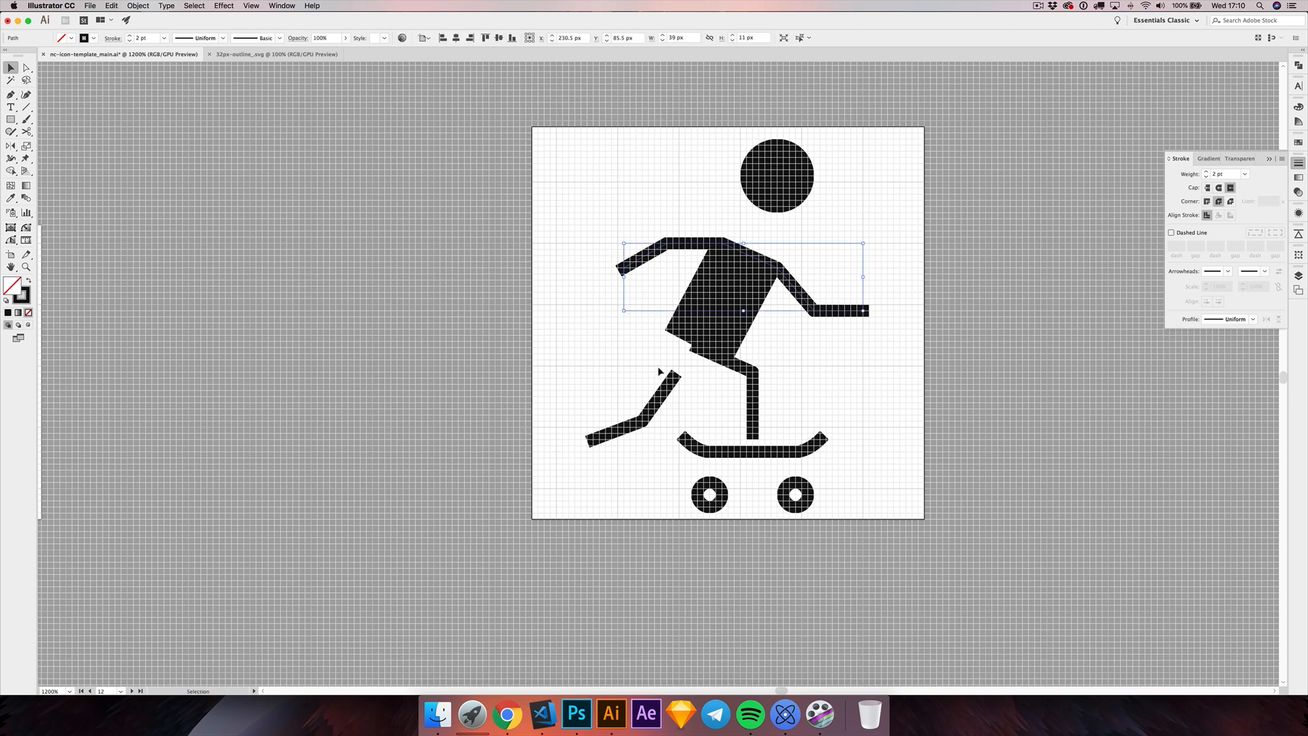
shift+drag(648, 379, 803, 389)
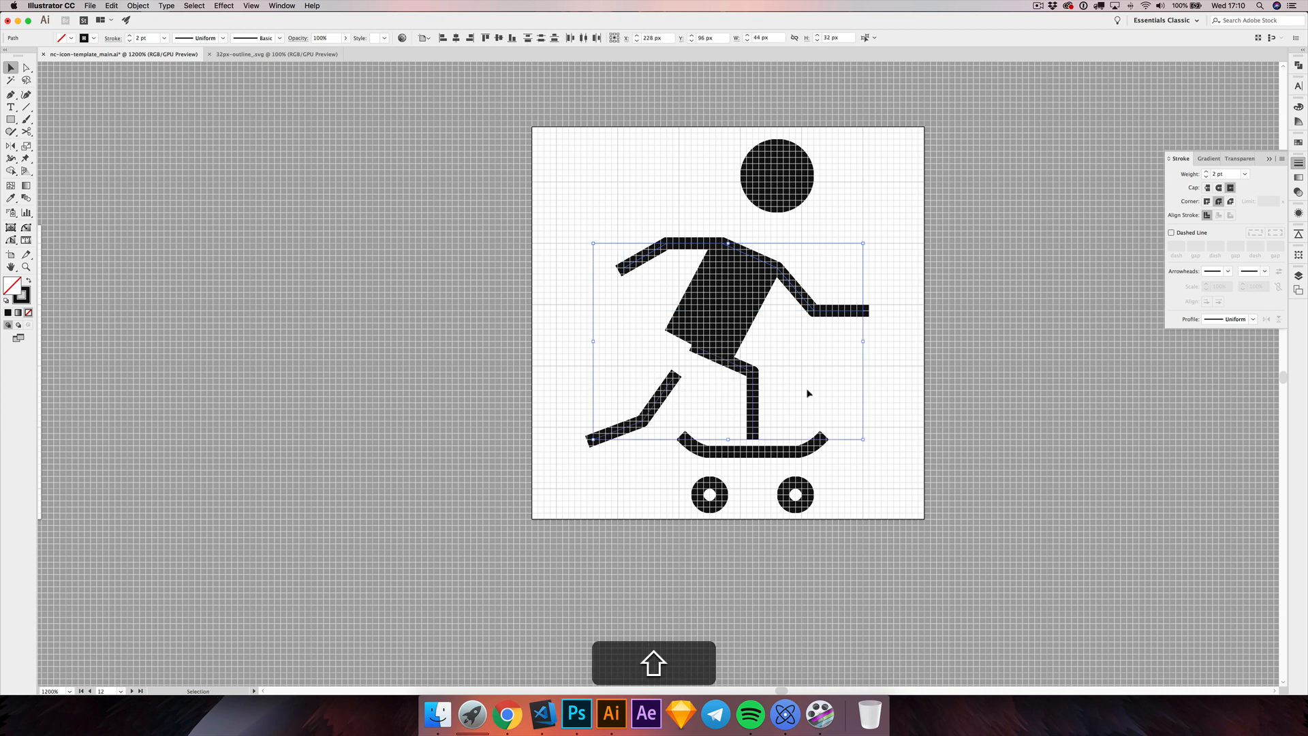
click(1205, 171)
click(1205, 171)
click(1206, 172)
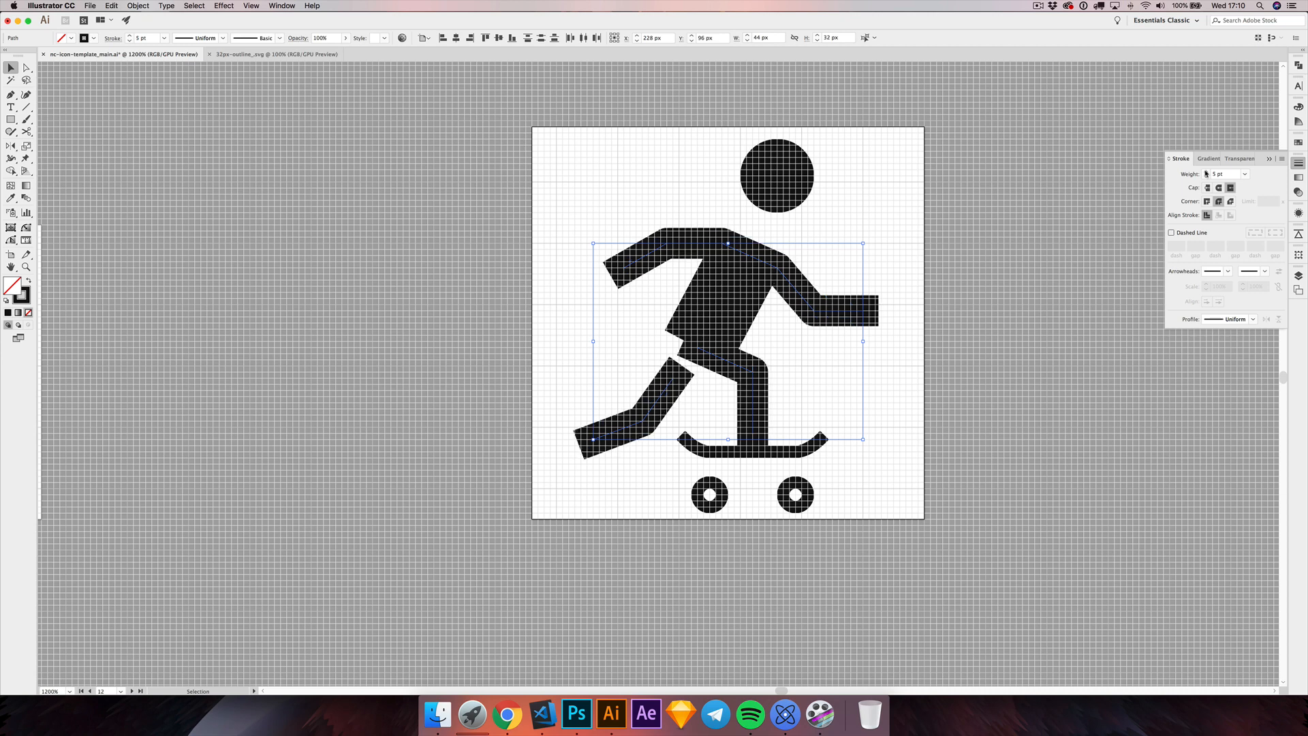
click(1205, 172)
click(852, 213)
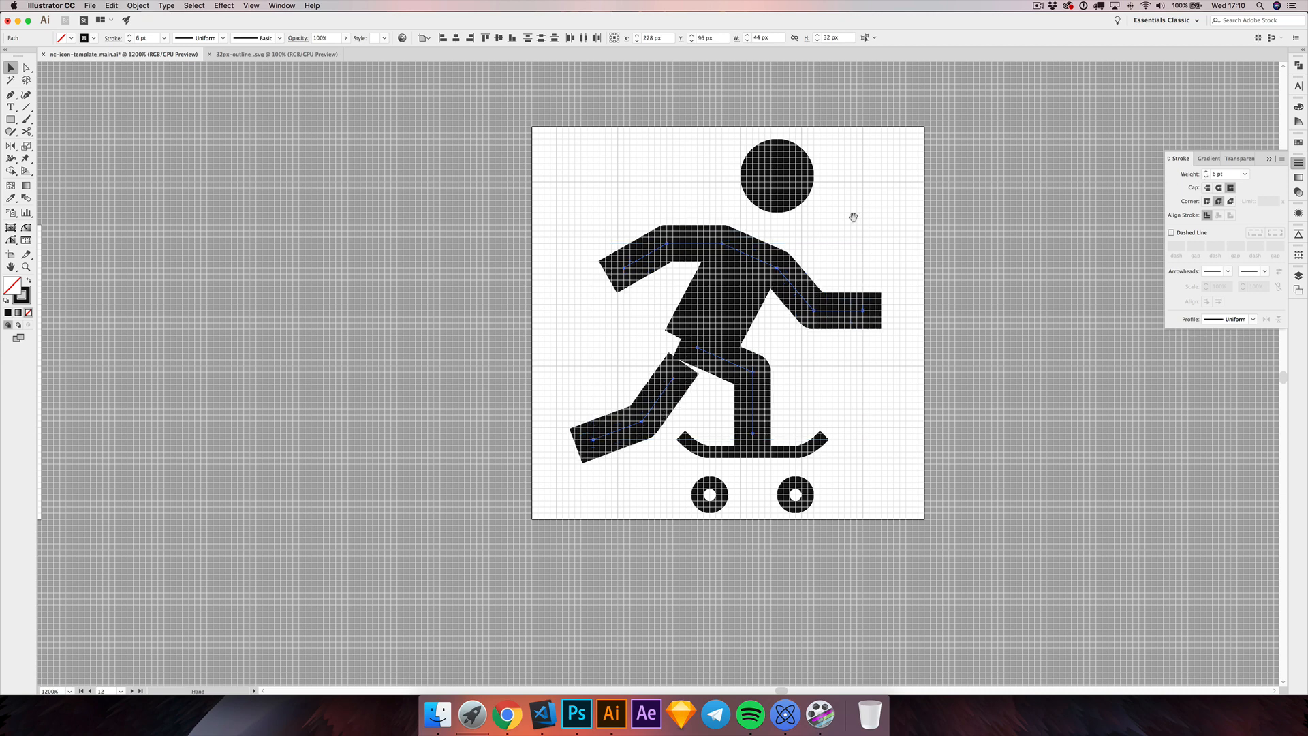
- Increase the stroke weight of the two leg paths to 7 pt
scroll(867, 214, left, 2)
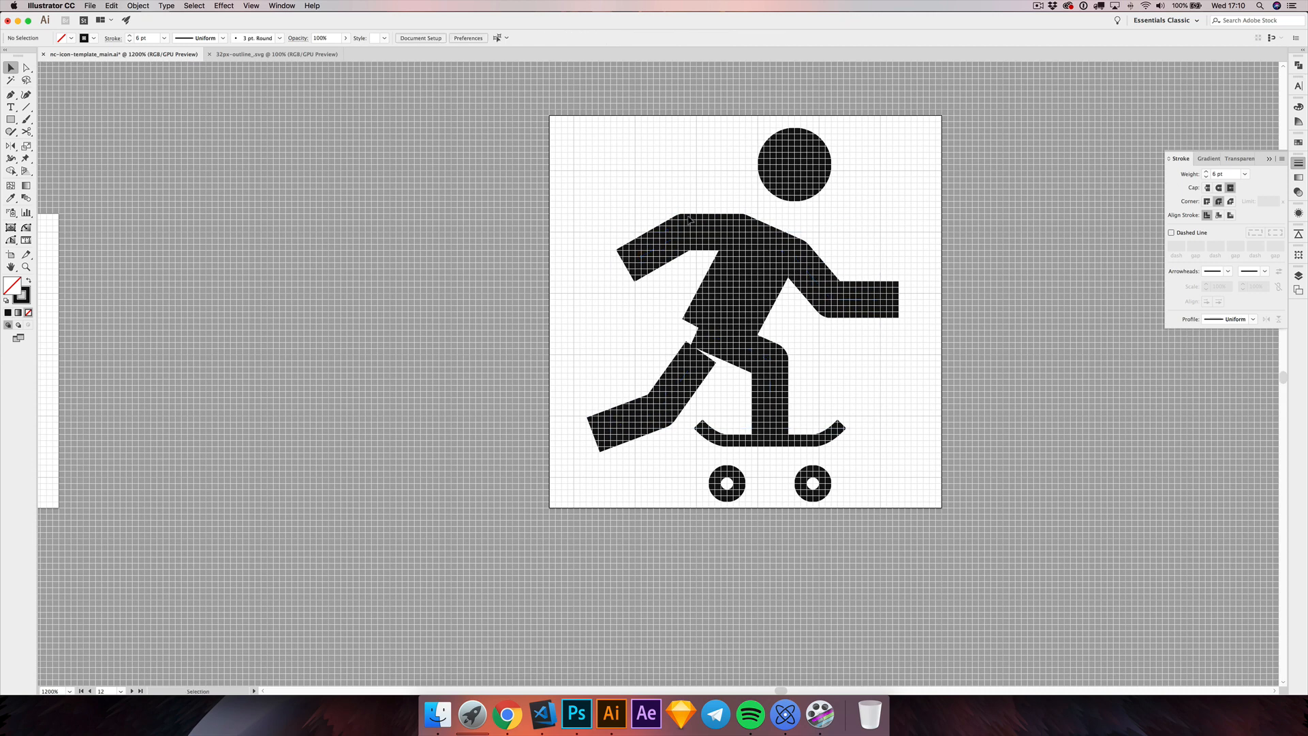
click(745, 381)
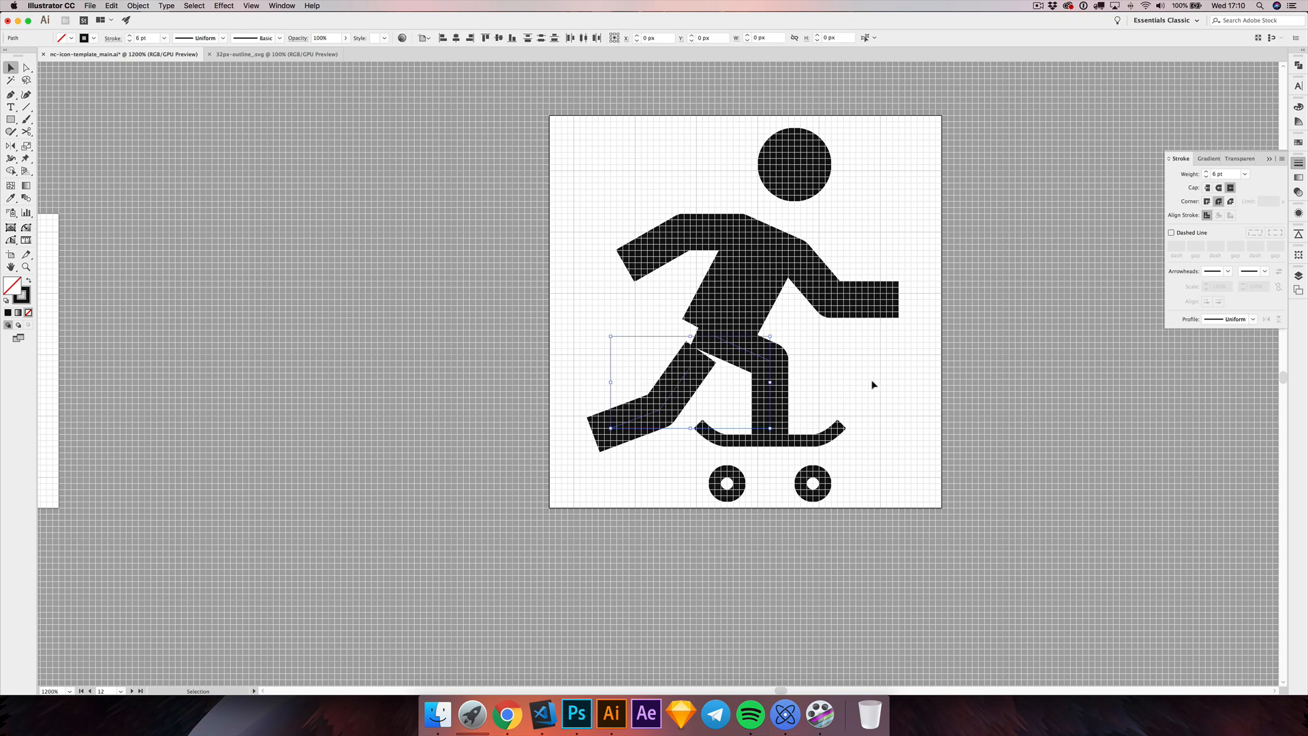
click(1205, 172)
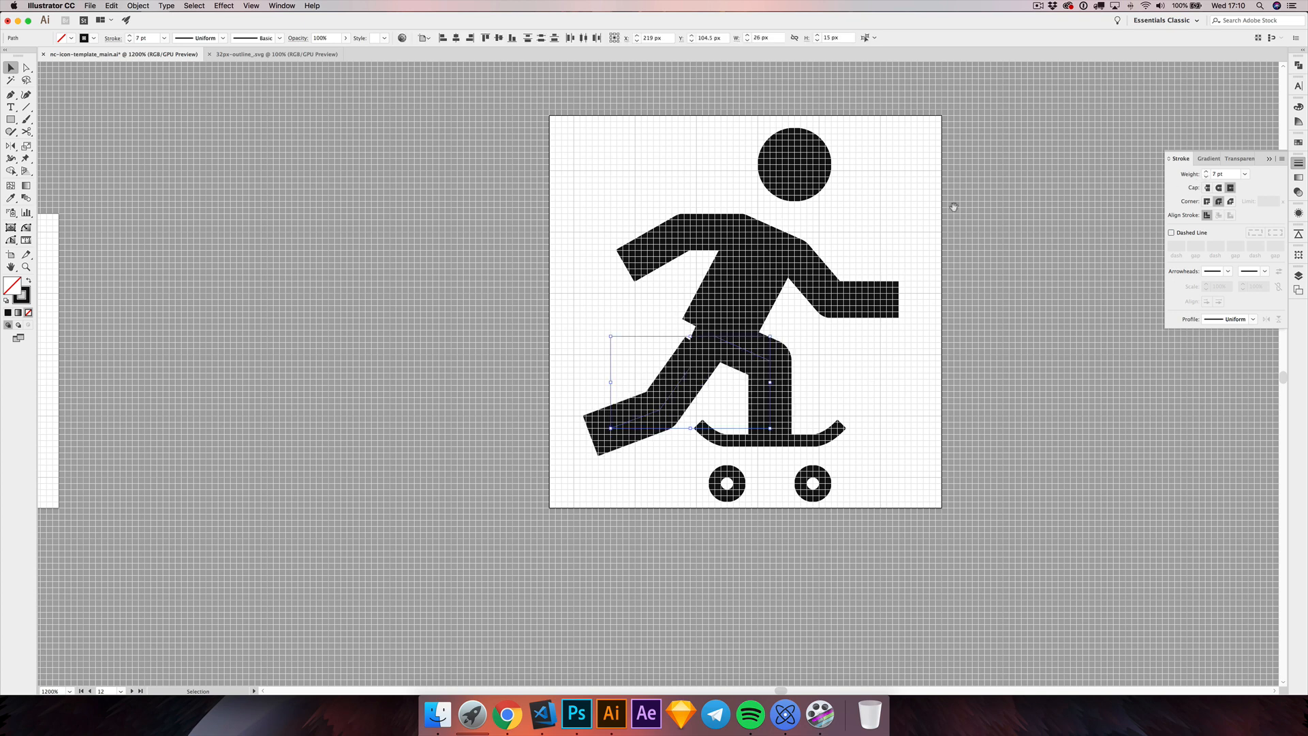
scroll(953, 206, down, 1)
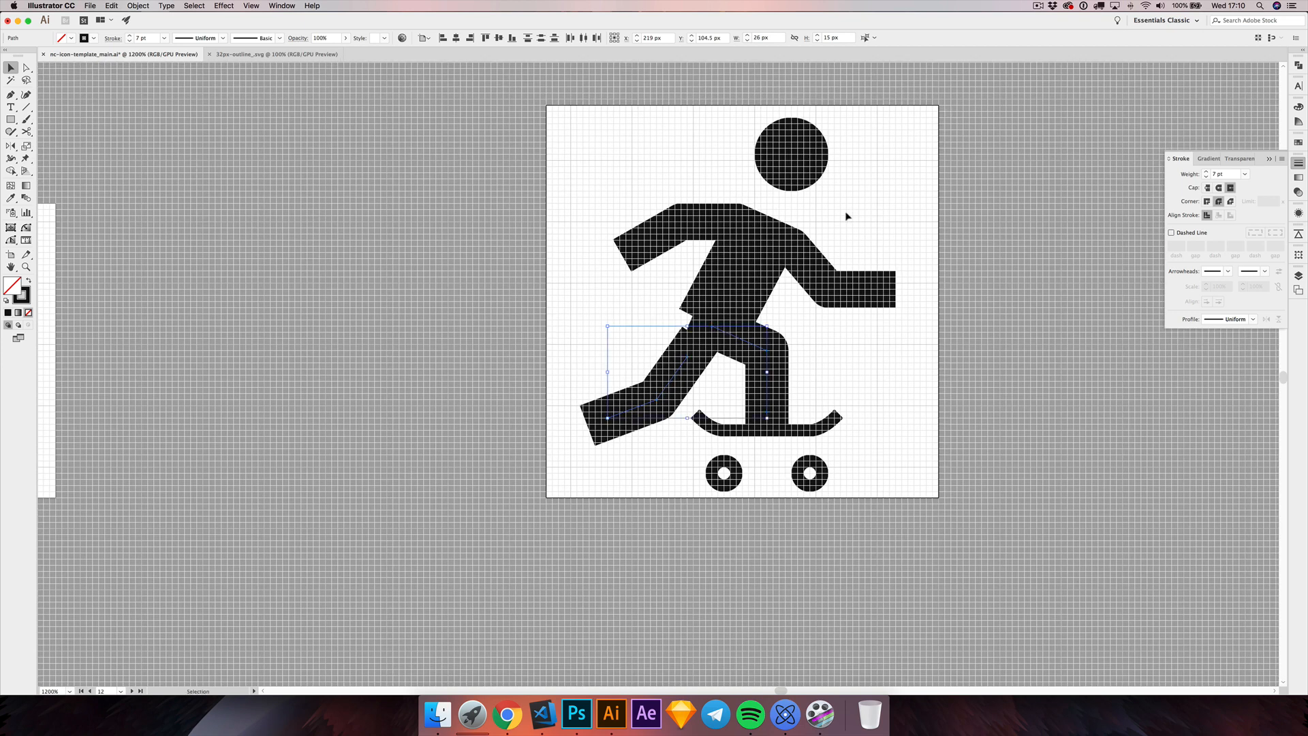
click(677, 280)
- Hide the grid and artboards and check the glyph against the outline icon at 100% and closer zoom levels
key(super+minus)
key(super+minus)
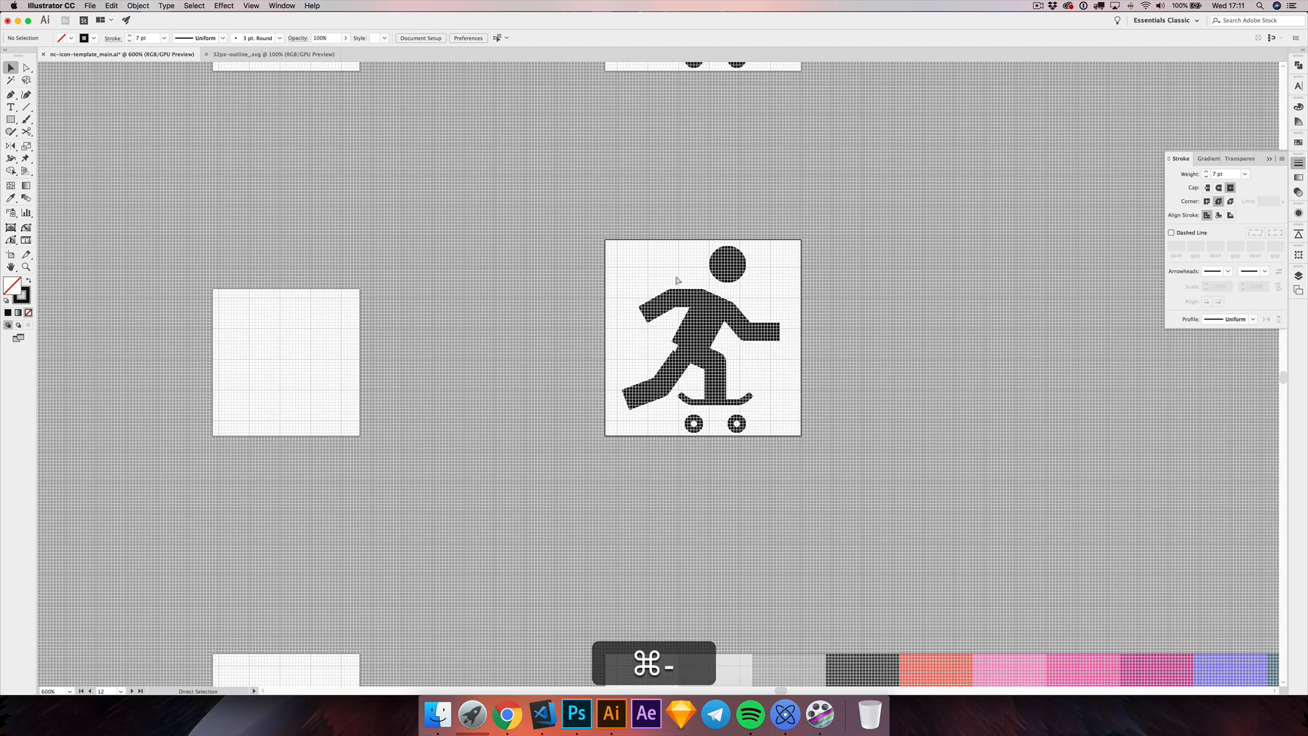
key(super+apostrophe)
key(super+shift+h)
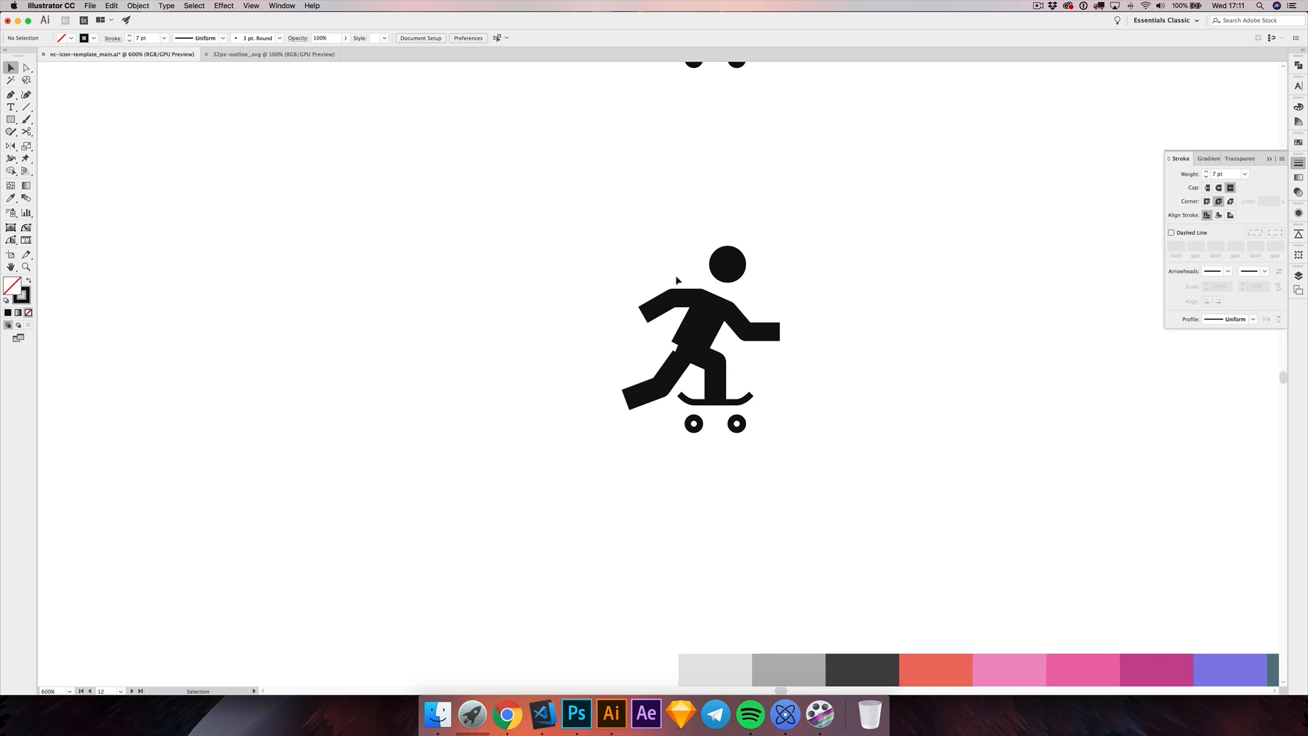
key(super+1)
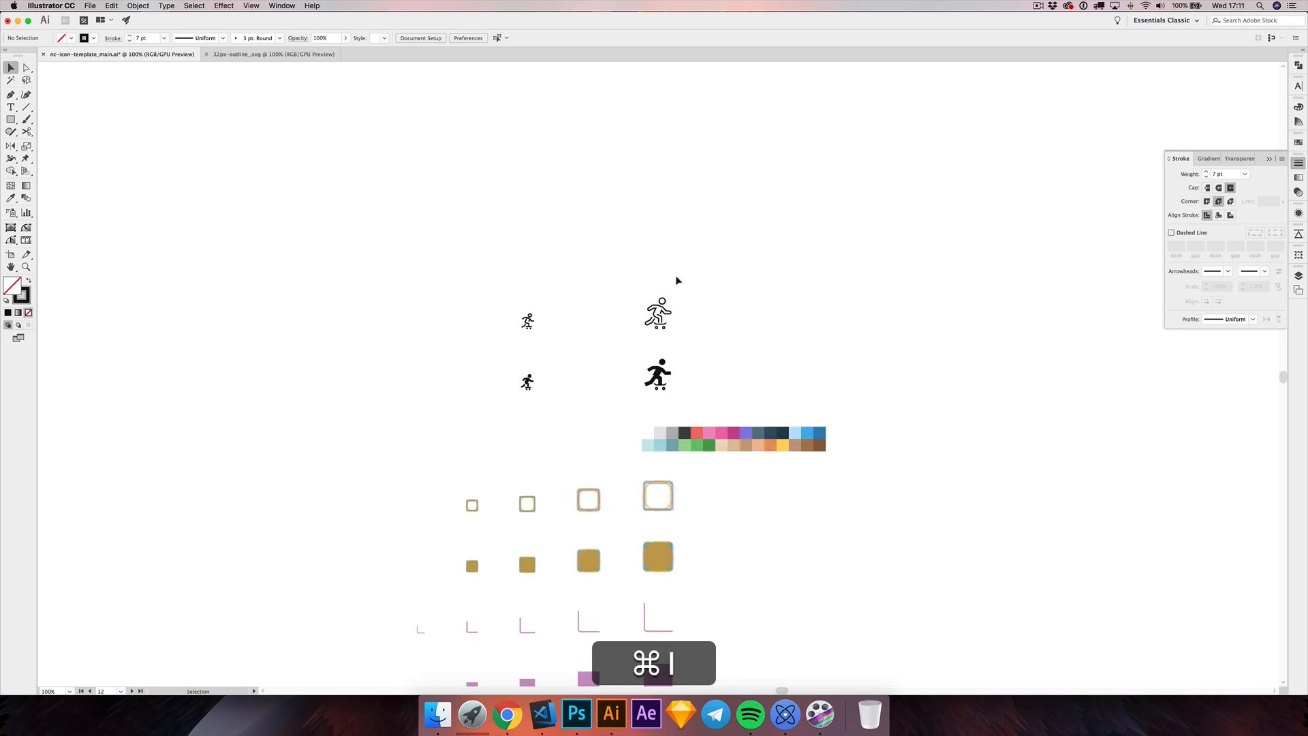
alt+scroll(661, 395, up, 10)
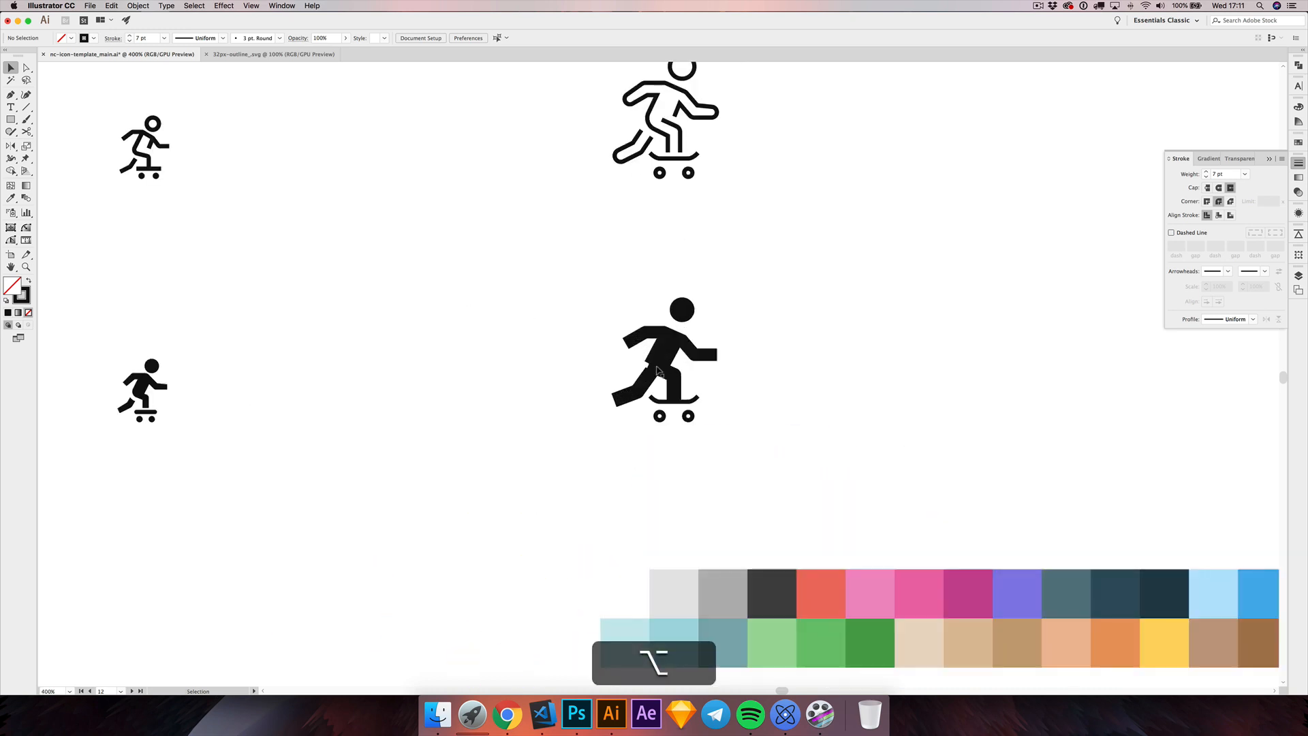
alt+scroll(667, 367, down, 4)
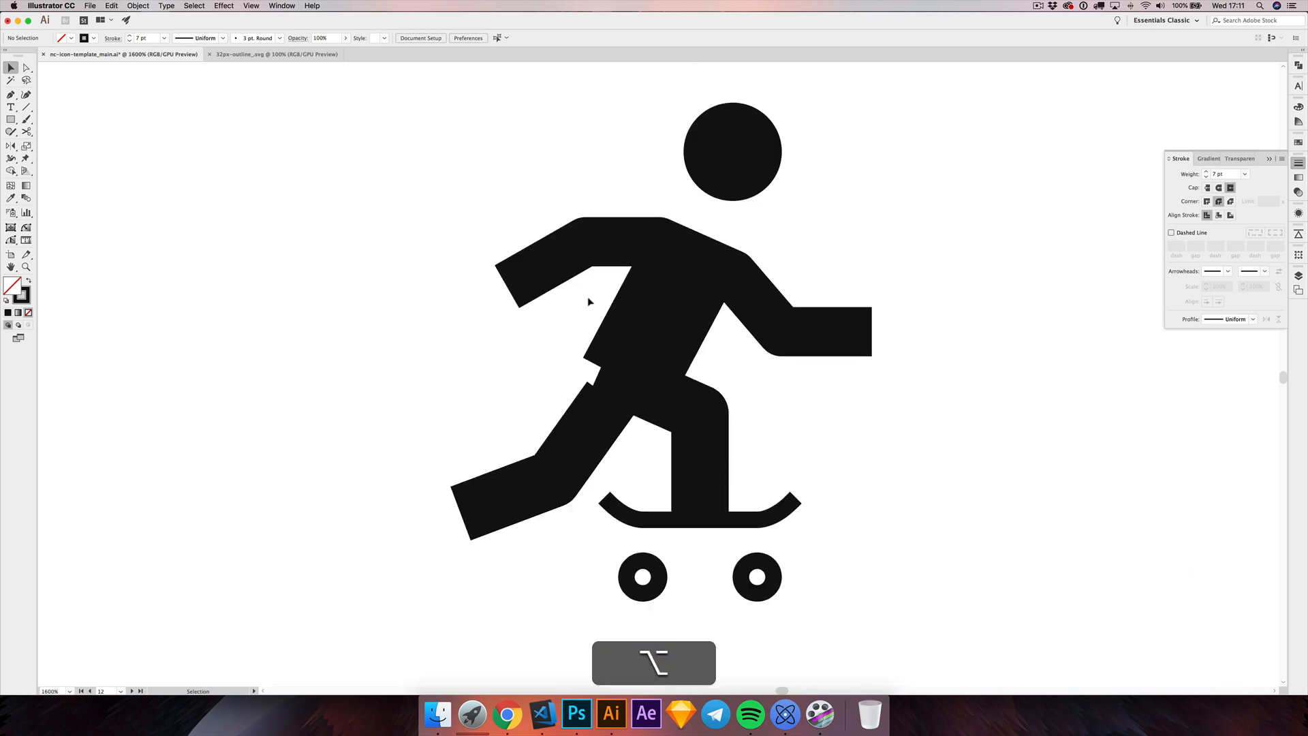
- Show the grid again and reshape the rear arm, moving its elbow anchor to X 219 px and its hand anchor closer to the body
click(709, 341)
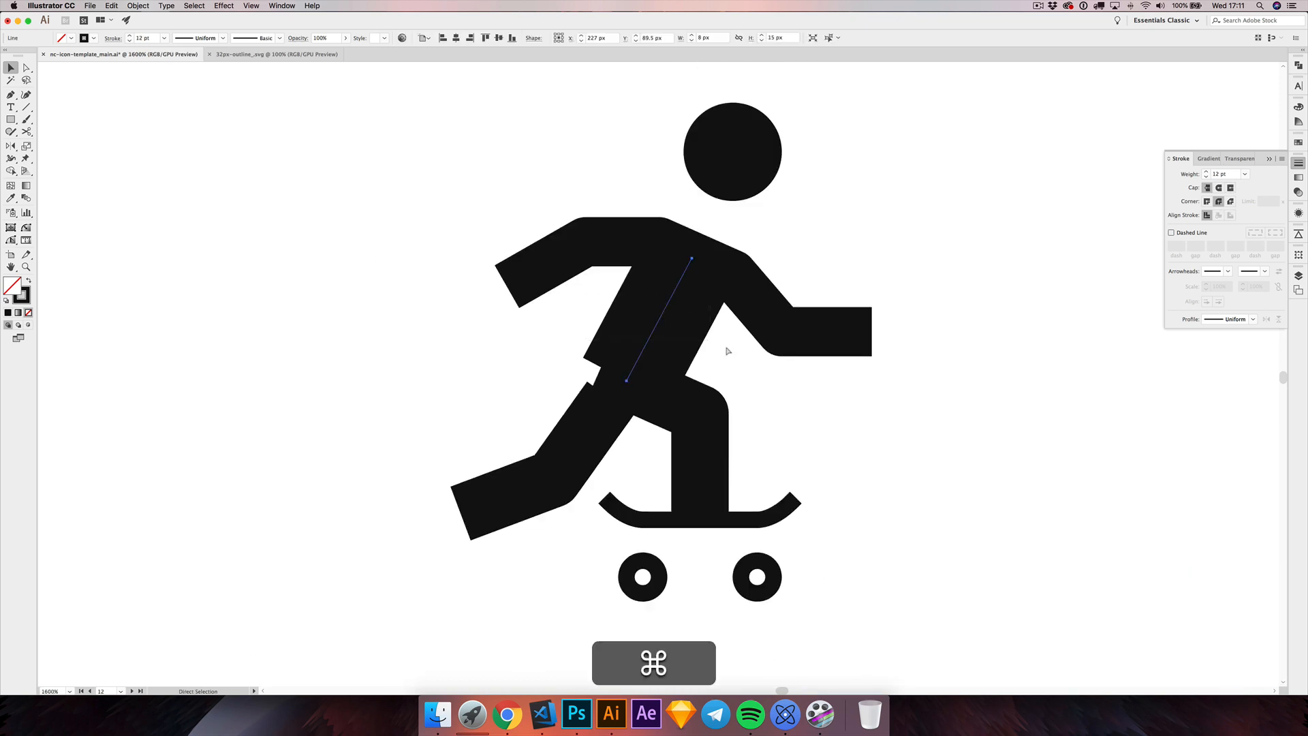
key(super+apostrophe)
key(super+shift+a)
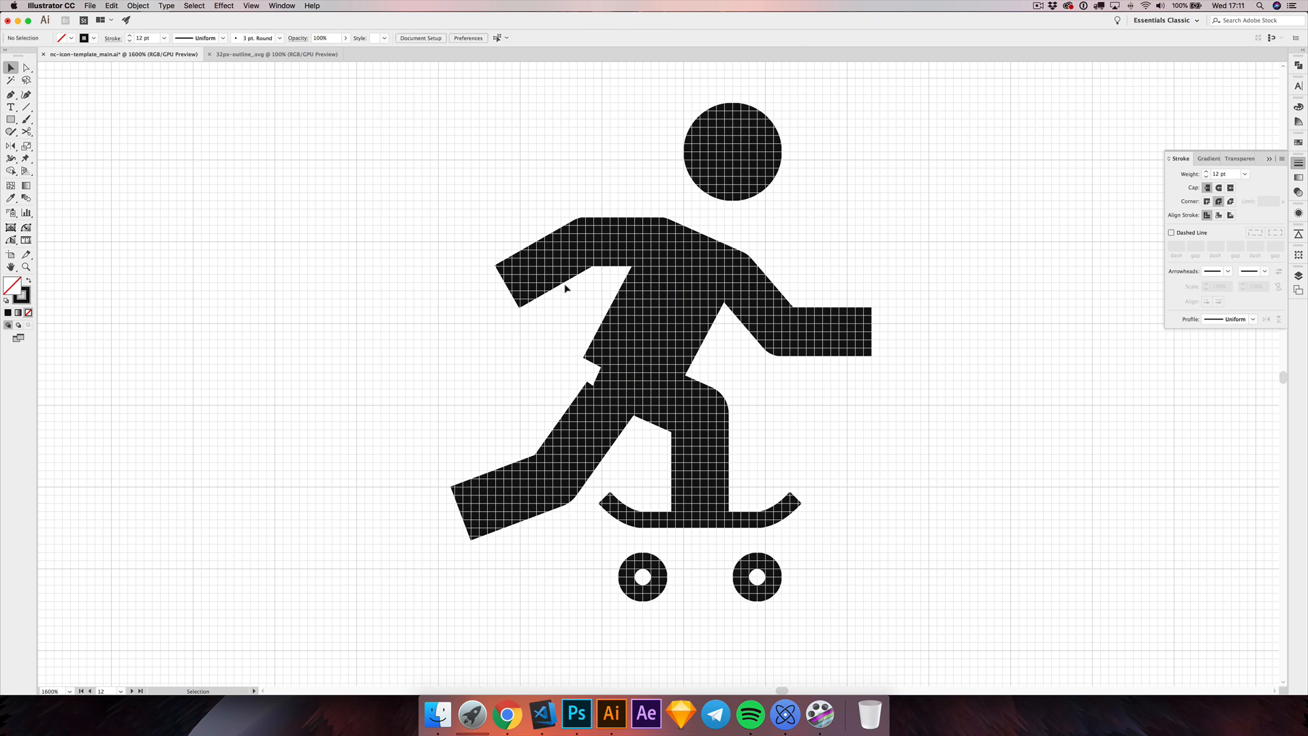
key(a)
drag(569, 217, 593, 242)
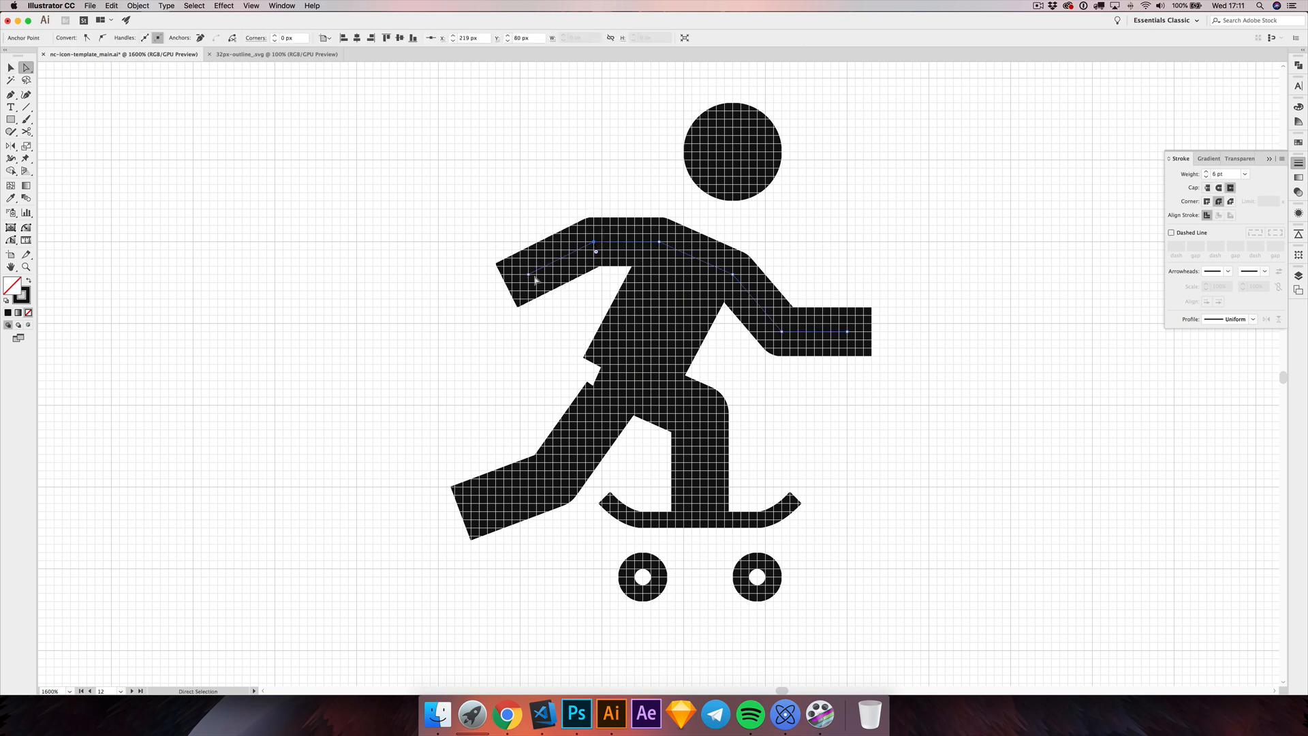
drag(528, 275, 578, 289)
click(587, 292)
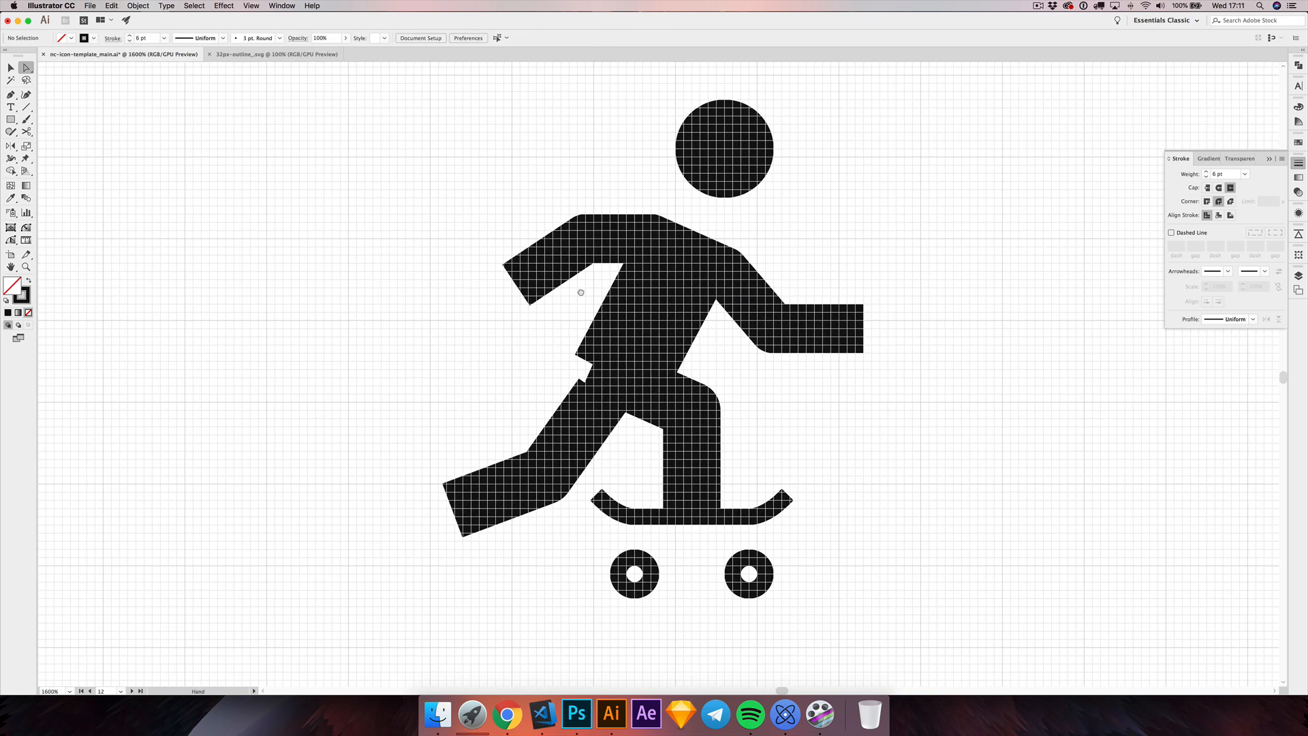
- Move the arm path's anchor below the neck to X 228 px and raise the front shoulder and forearm by about 1 px
click(645, 238)
drag(651, 239, 660, 239)
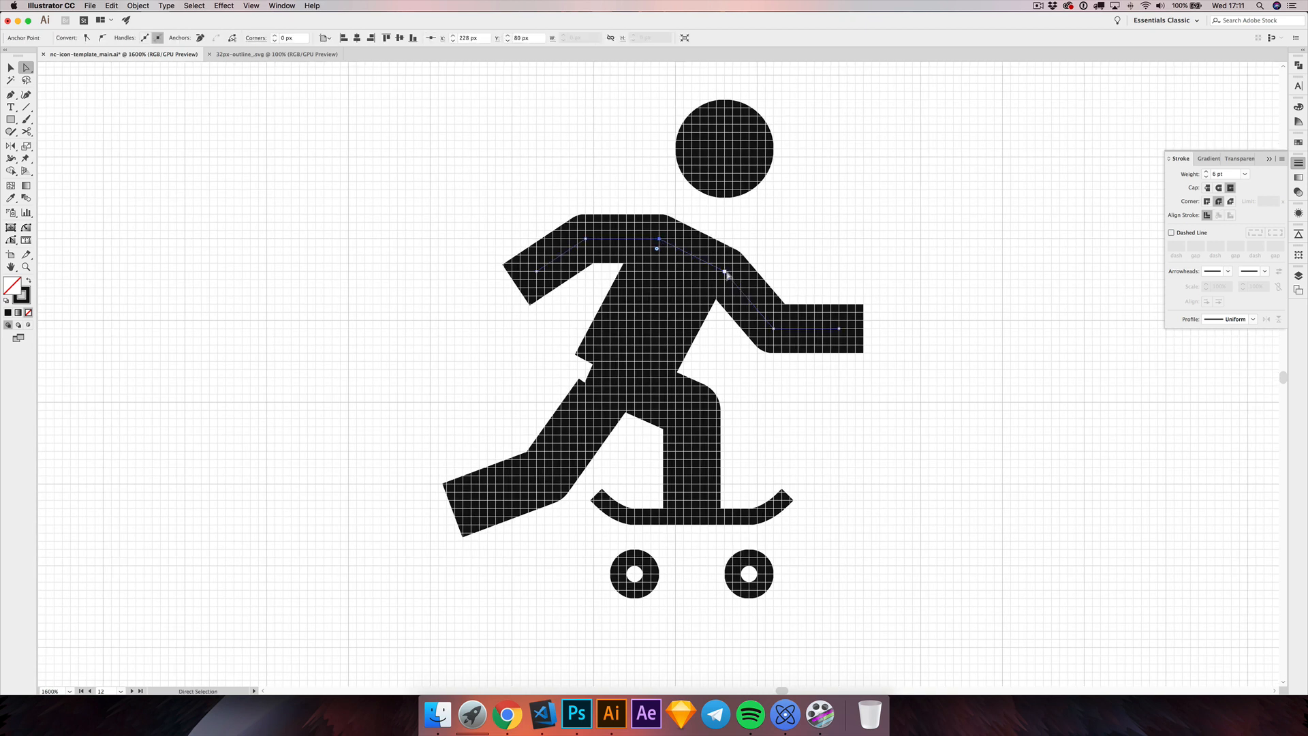
drag(724, 272, 716, 263)
drag(773, 329, 831, 320)
click(745, 365)
drag(744, 365, 760, 369)
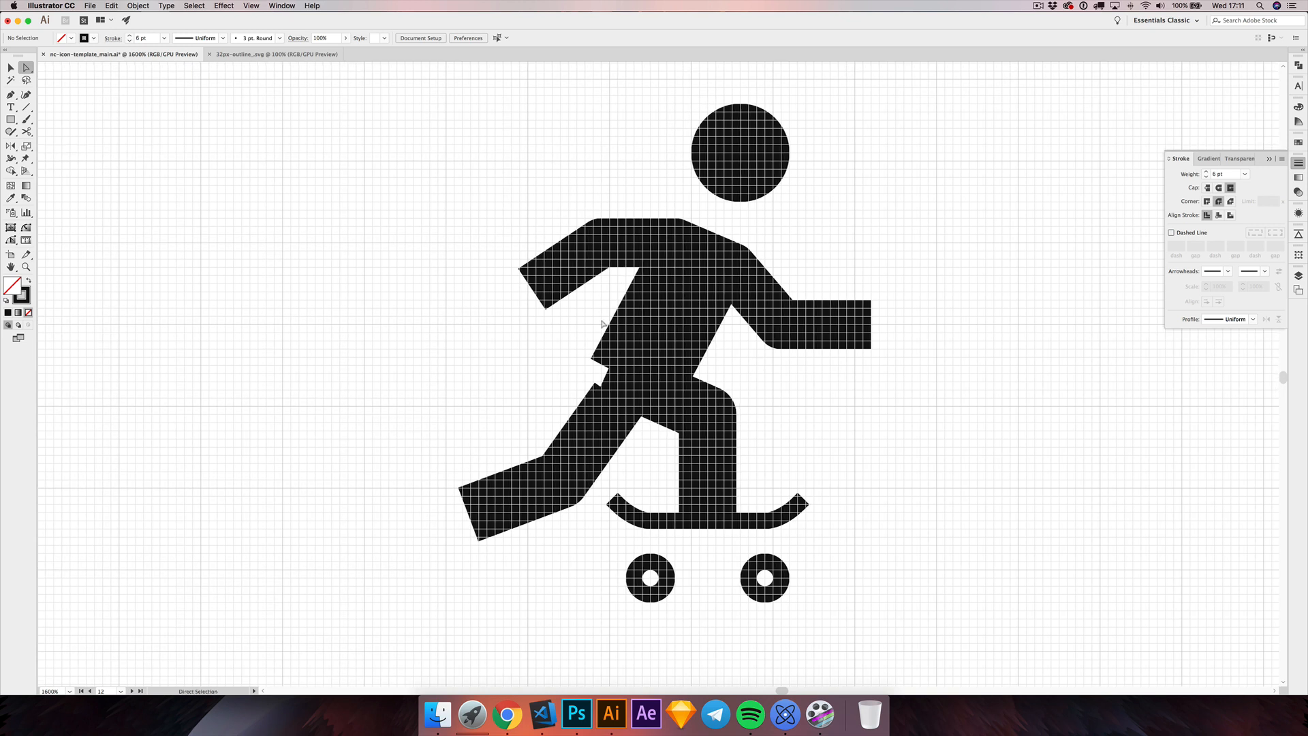
- Extend the torso line by moving its lower anchor down and back to X 221 px, Y 99 px
drag(679, 336, 679, 337)
drag(634, 381, 617, 398)
click(671, 399)
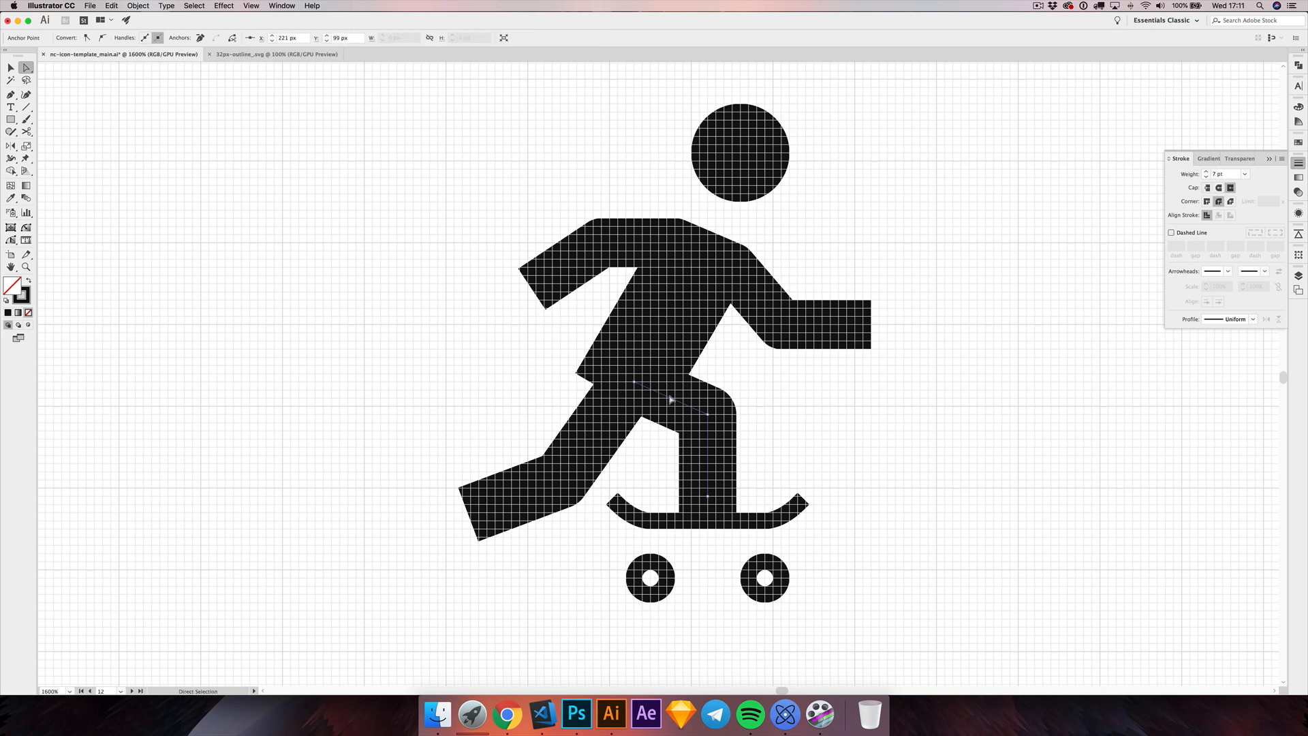
- Hide the rear leg and move the torso line's lower anchor to X 220 px, Y 100 px
click(601, 423)
key(super+3)
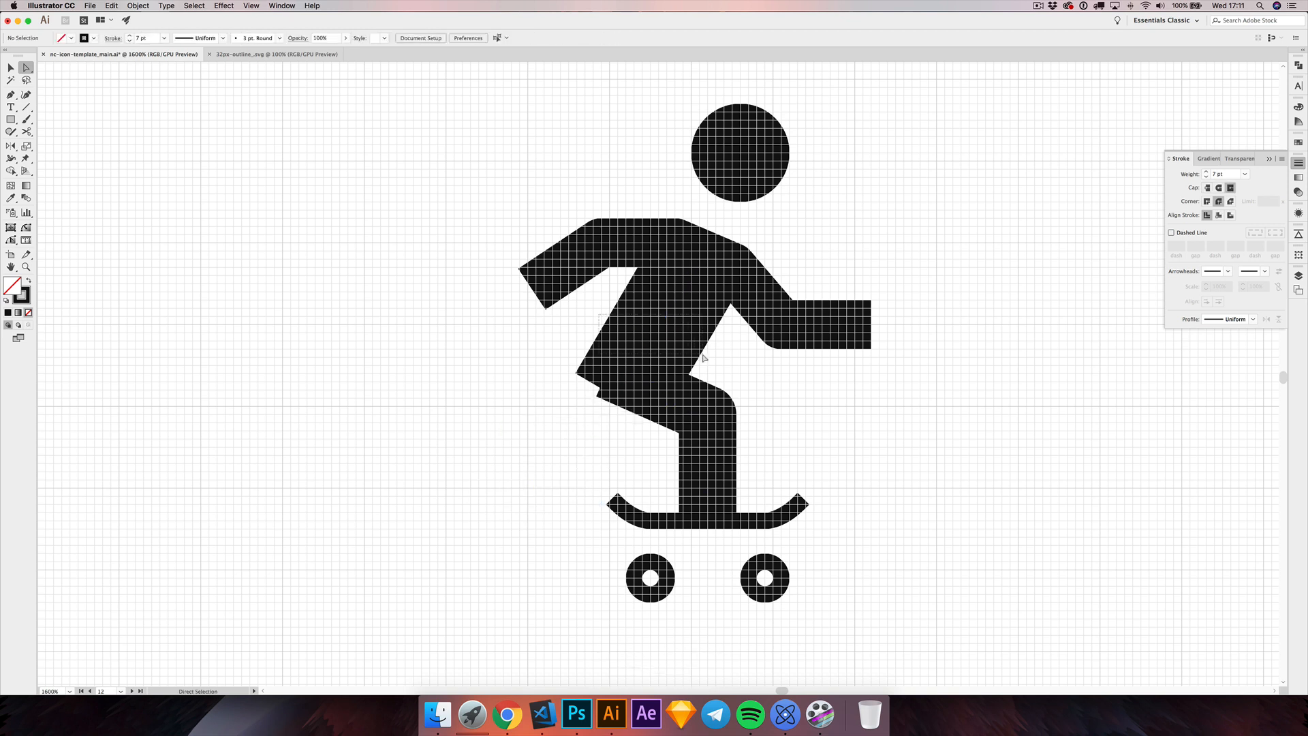
click(620, 395)
click(618, 398)
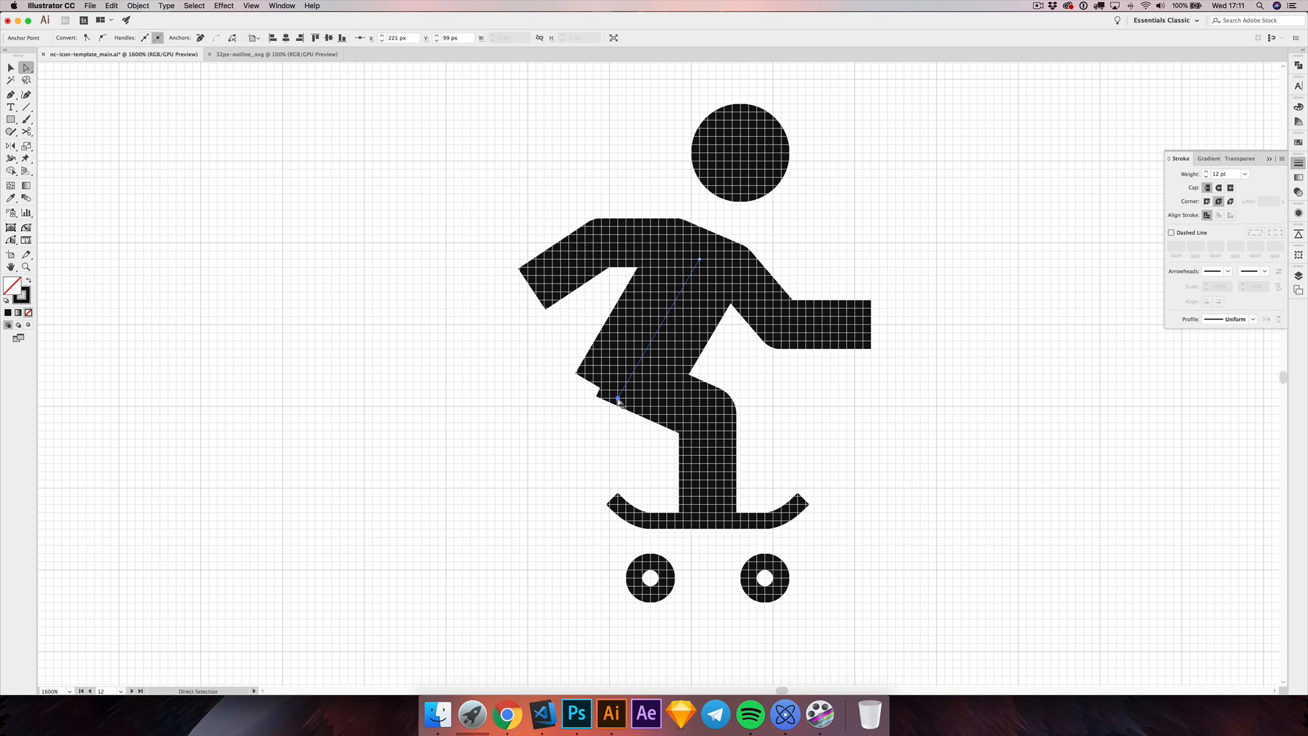
drag(618, 399, 610, 407)
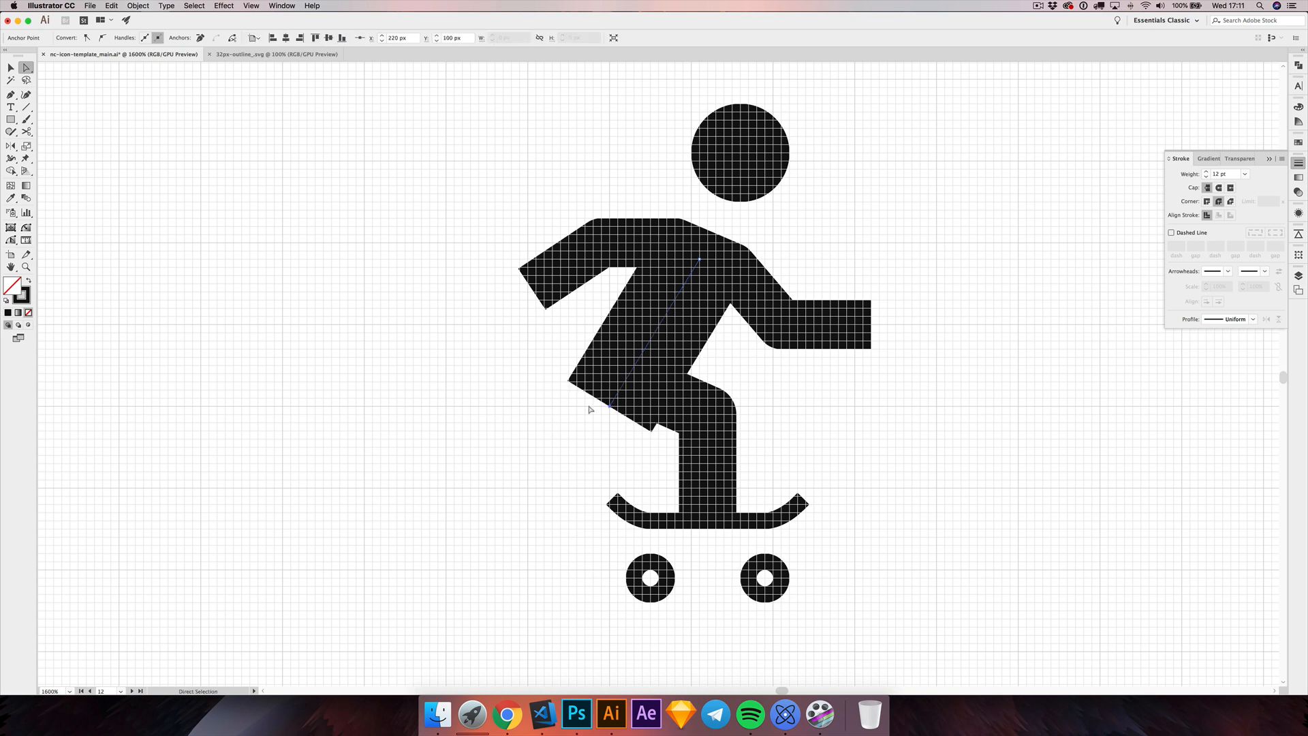
- Move the torso line's lower anchor to X 221 px, Y 99 px
scroll(595, 429, down, 1)
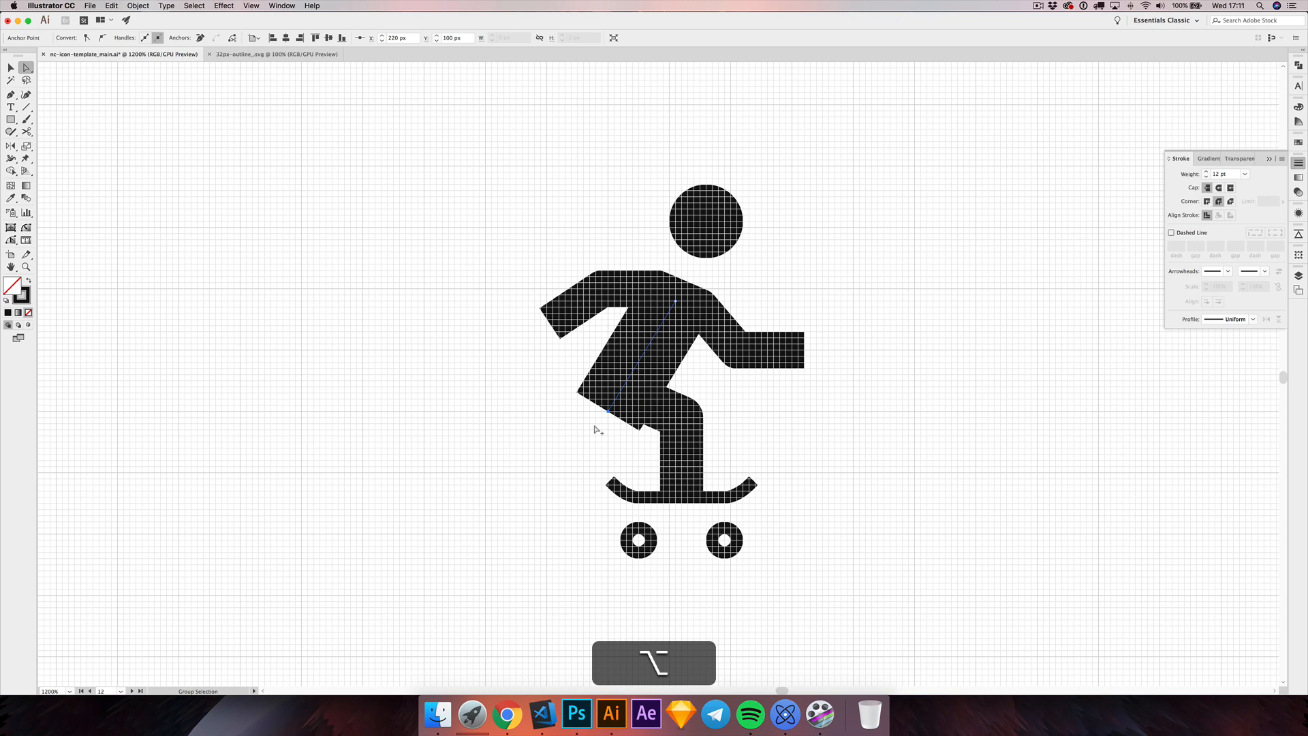
scroll(595, 428, up, 1)
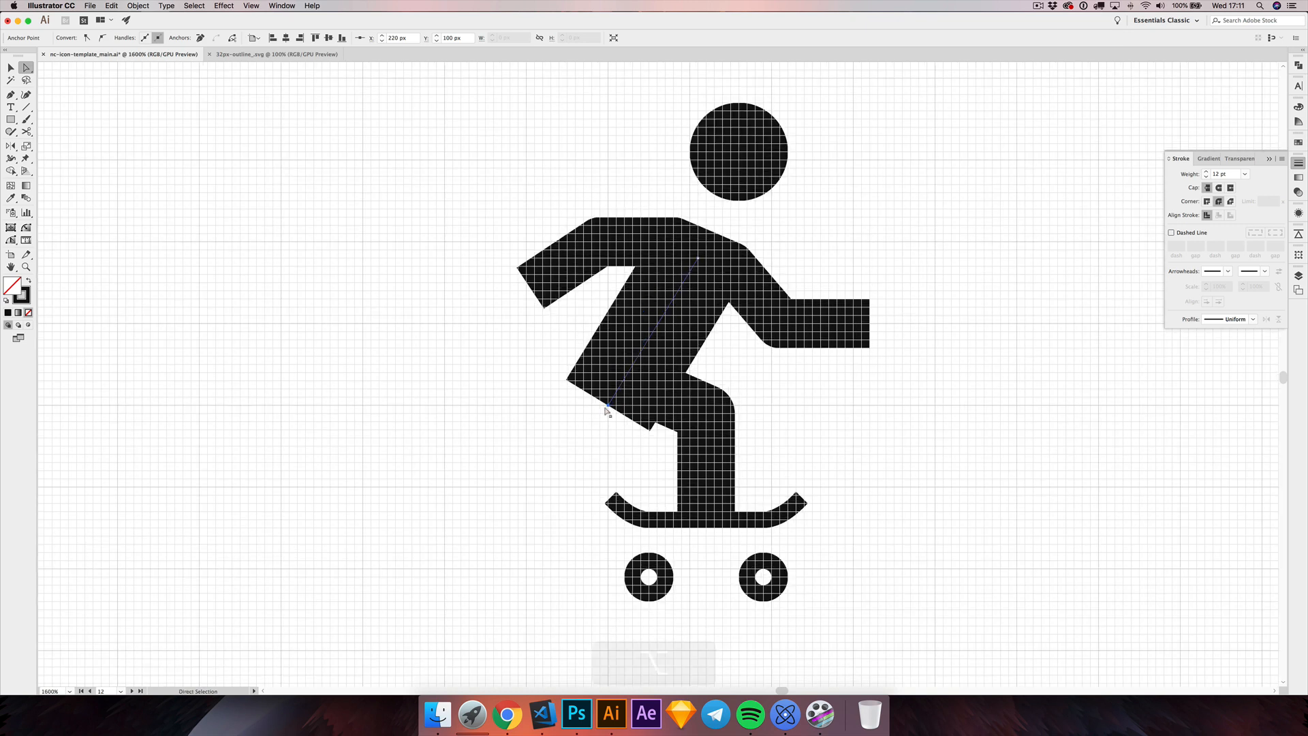
drag(609, 407, 613, 403)
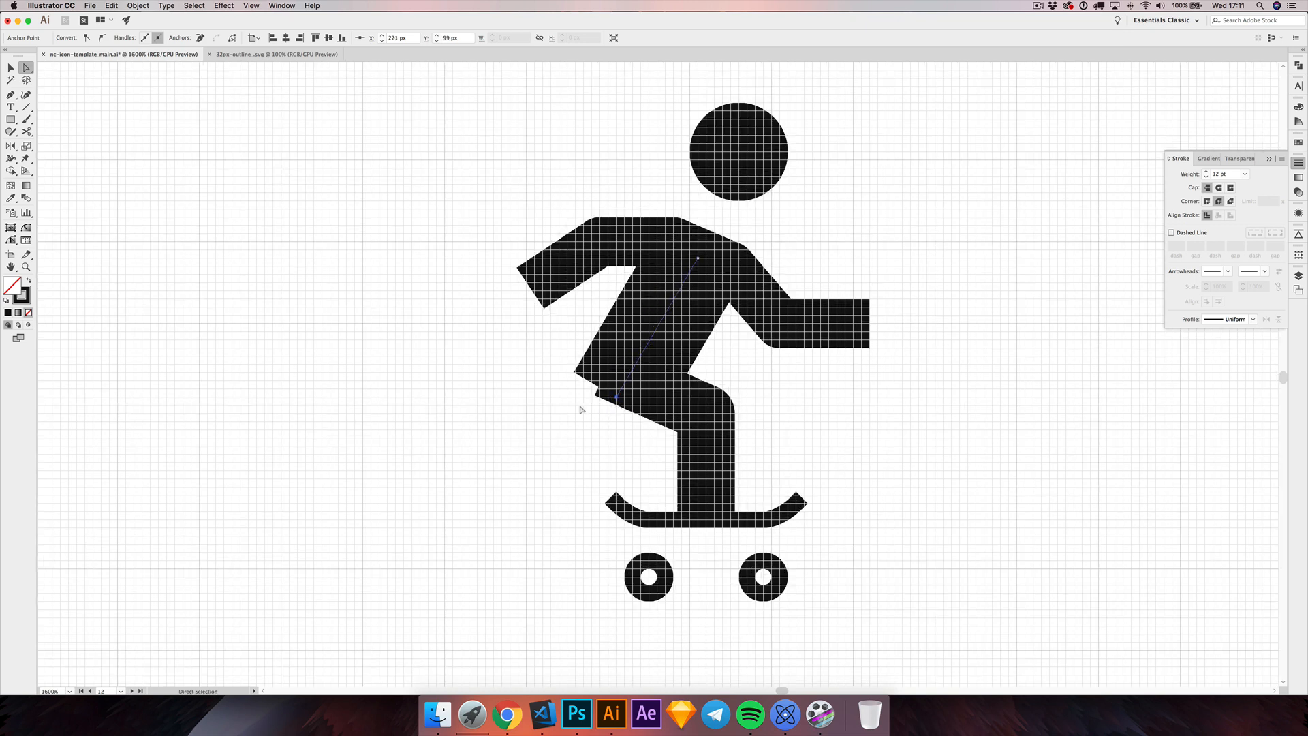
click(581, 409)
- Move the arm path's anchor below the neck to X 227 px, Y 80 px
scroll(584, 411, up, 2)
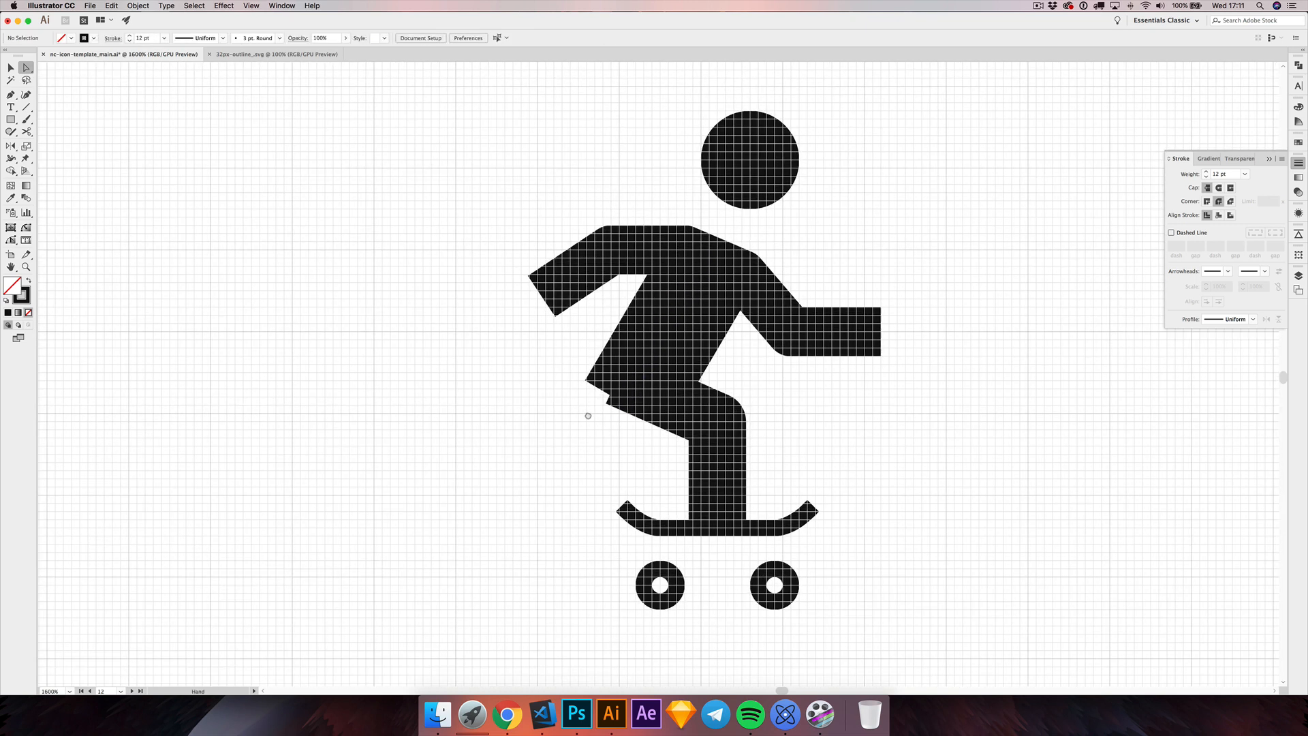
click(689, 265)
drag(700, 259, 691, 259)
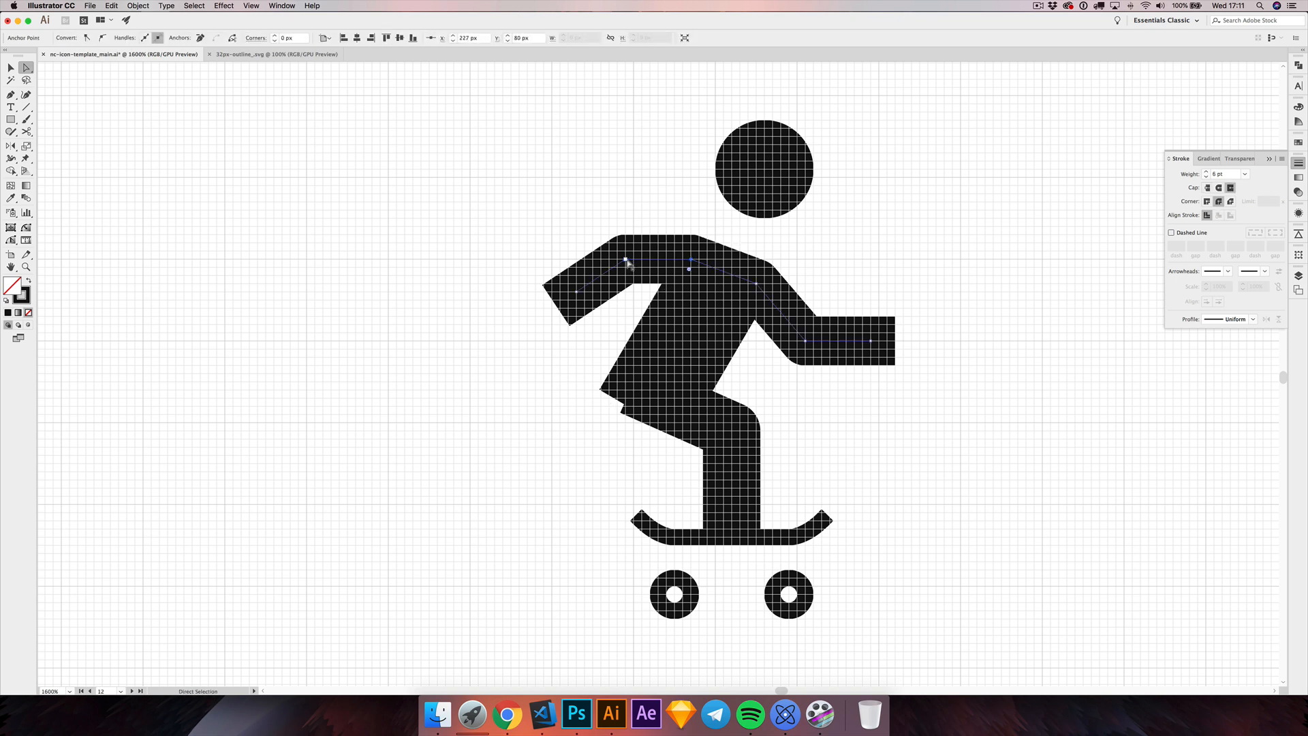
key(super+shift+a)
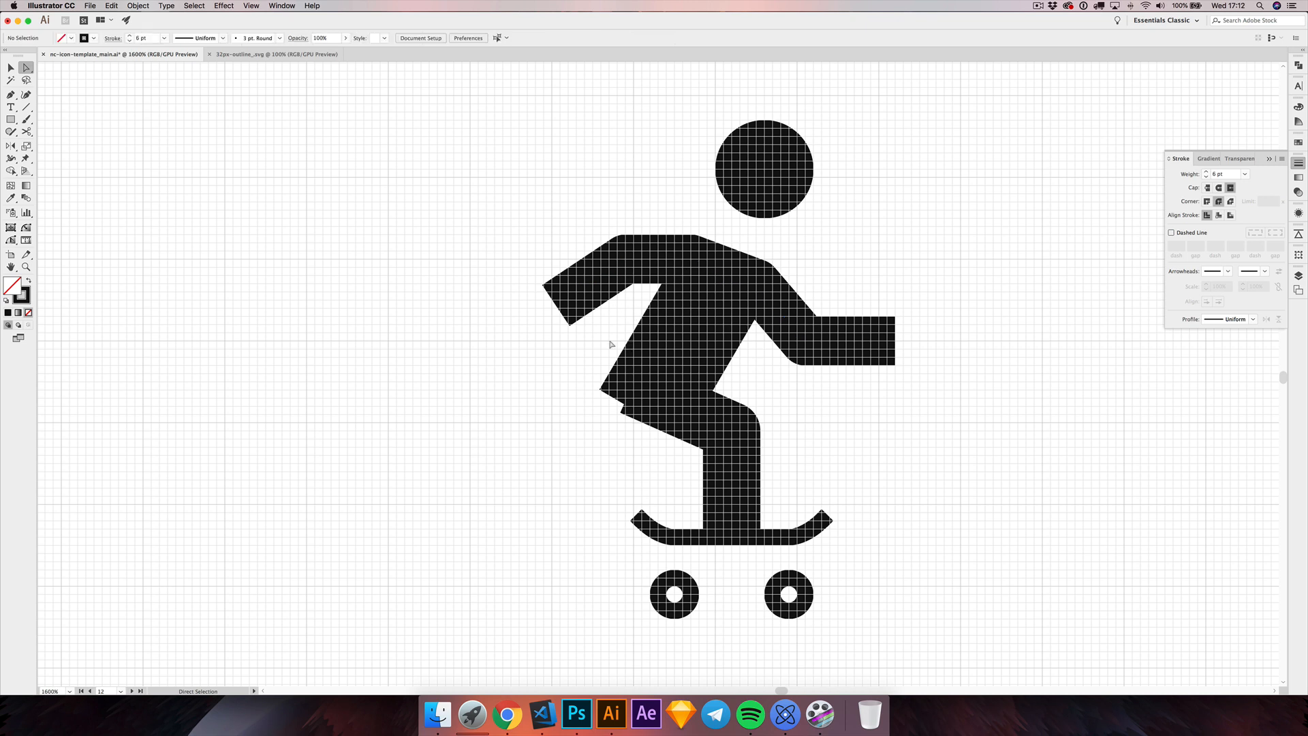
- Show the artboards and move the head circle down 2 px
scroll(605, 344, right, 3)
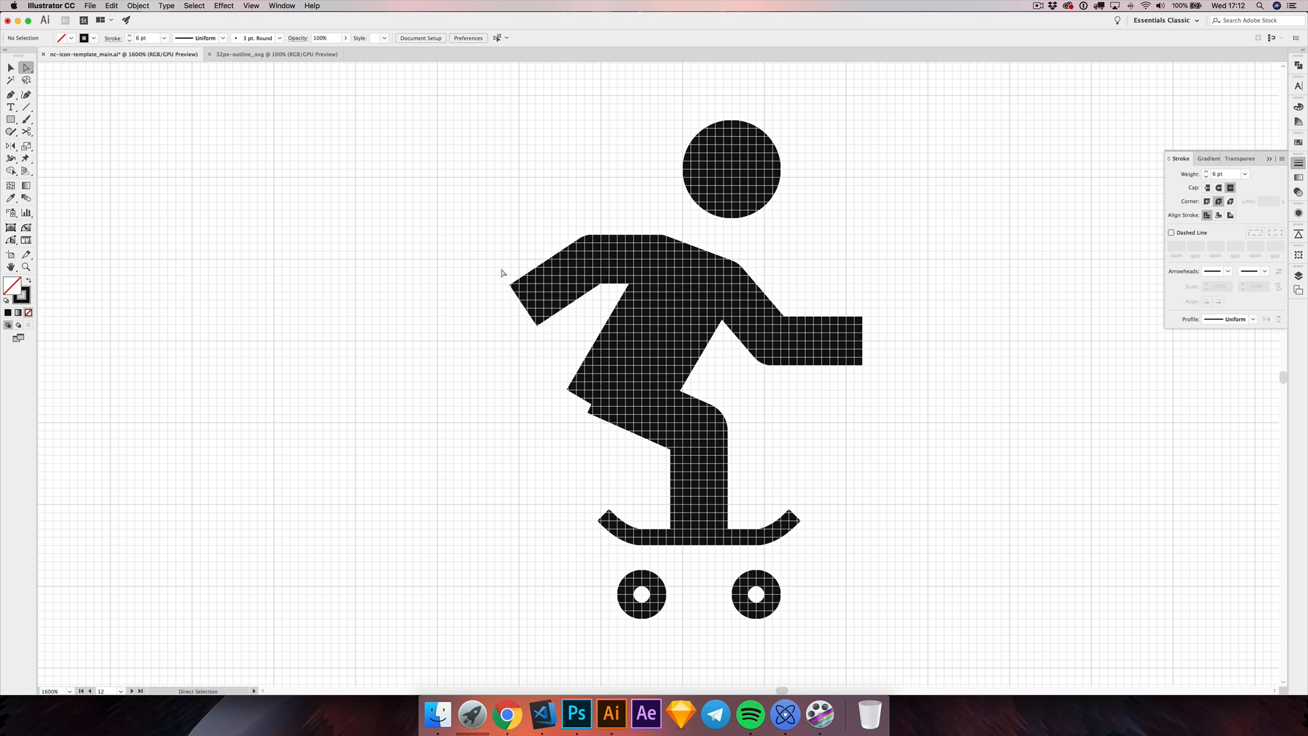
drag(497, 351, 520, 368)
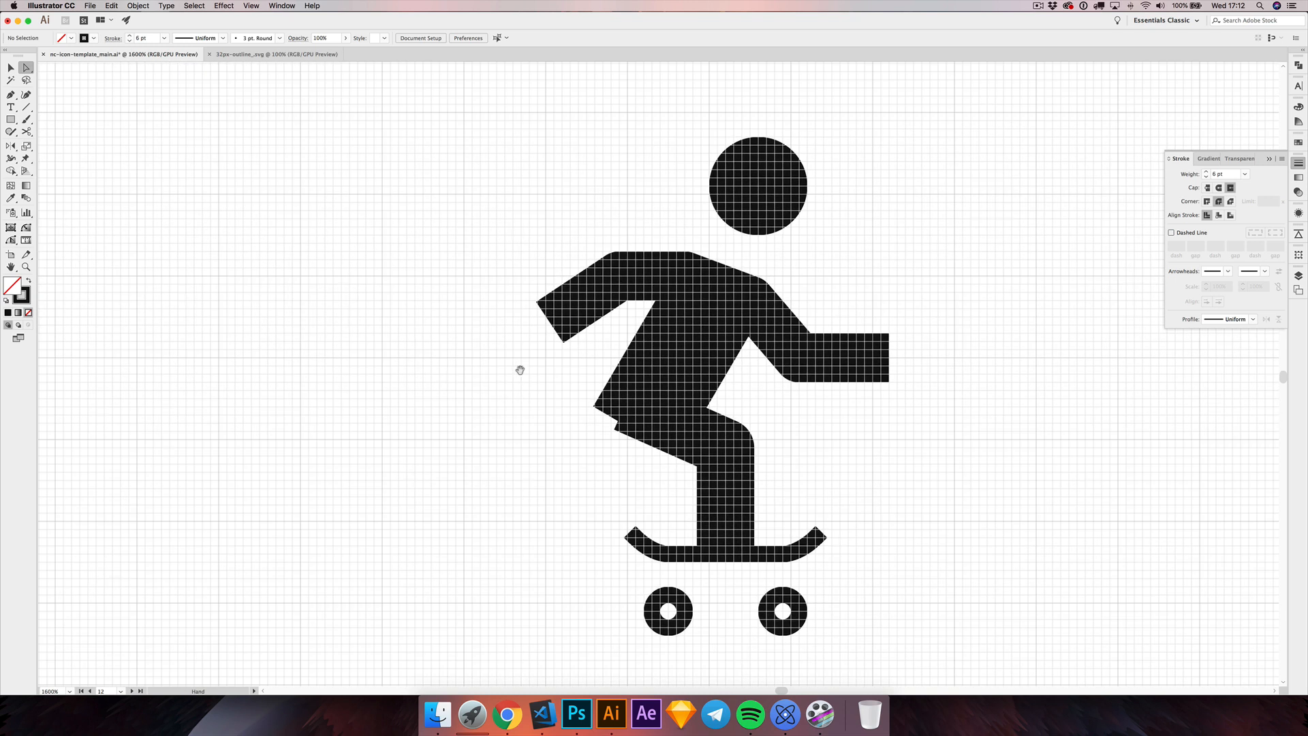
key(super+shift+h)
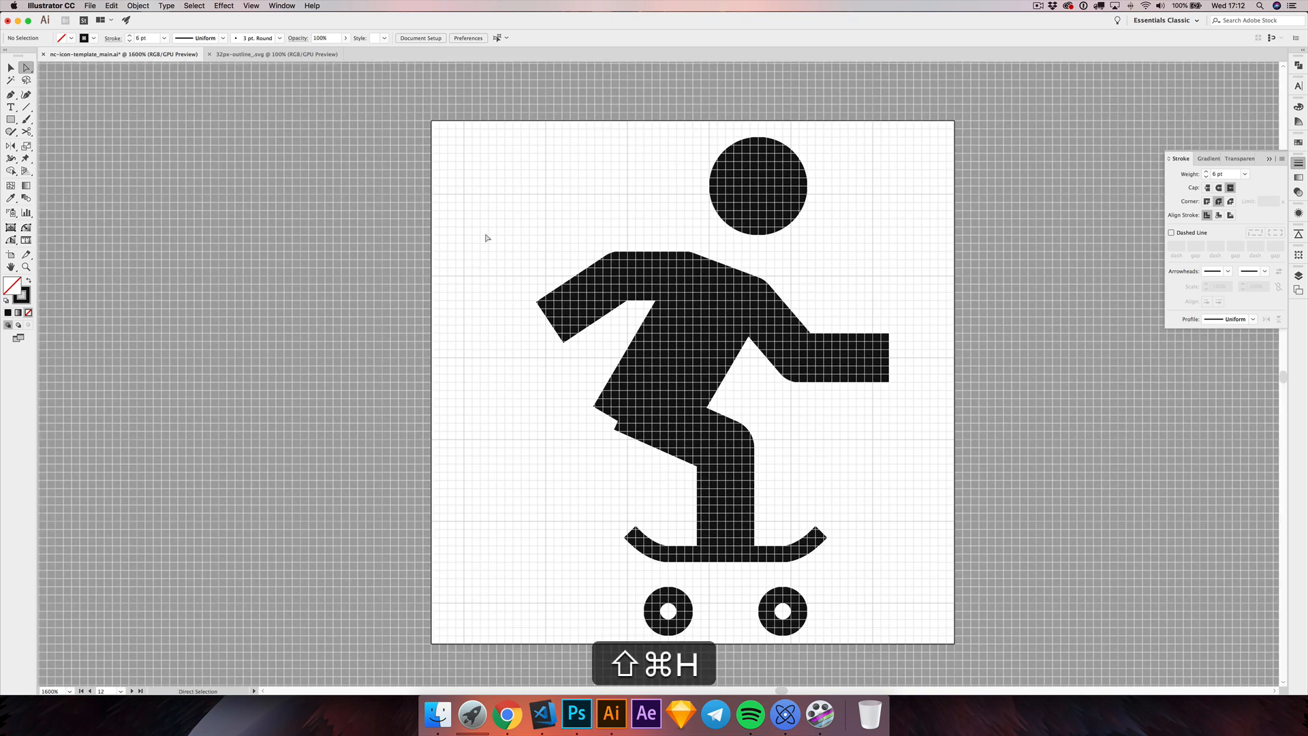
key(v)
click(787, 195)
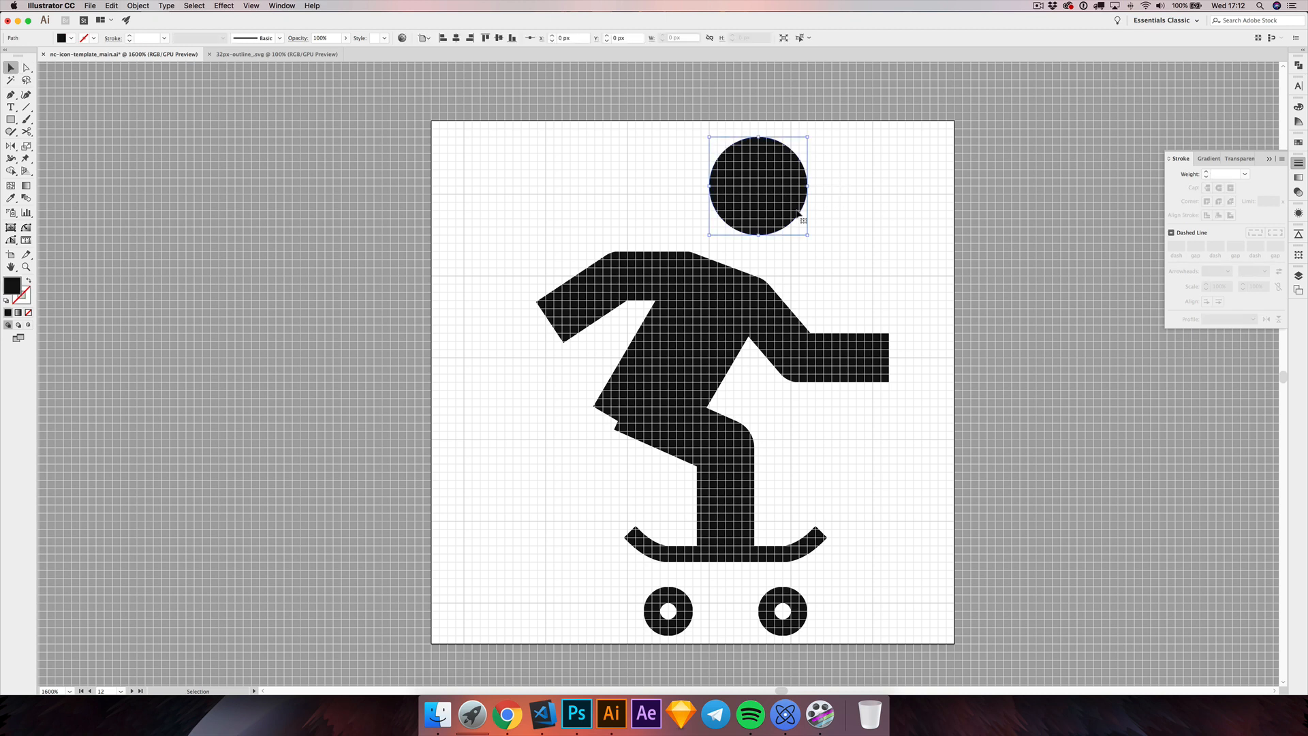
key(Down)
key(Down)
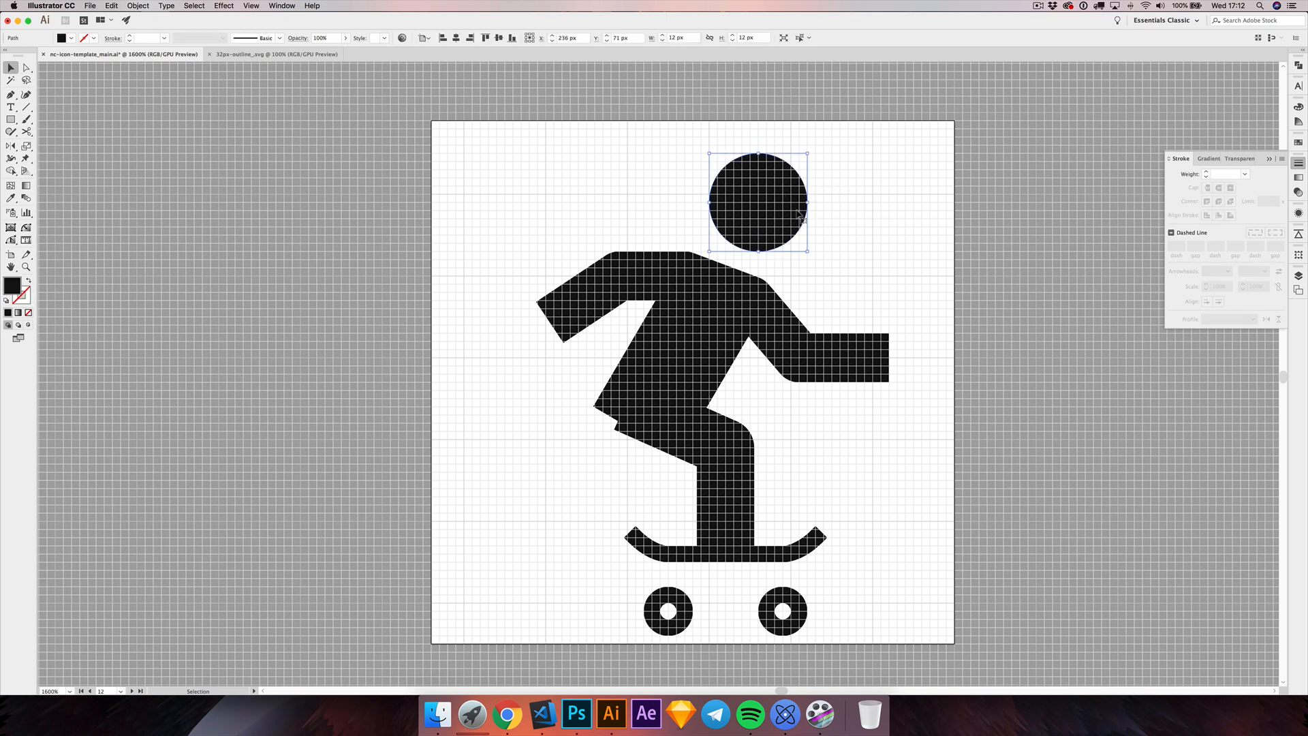
- Move the arms and torso paths together by 0 px horizontally and -1 px vertically
click(622, 234)
mouse_move(523, 299)
mouse_down()
mouse_move(599, 353)
mouse_move(879, 372)
mouse_up()
key(cmd+shift+m)
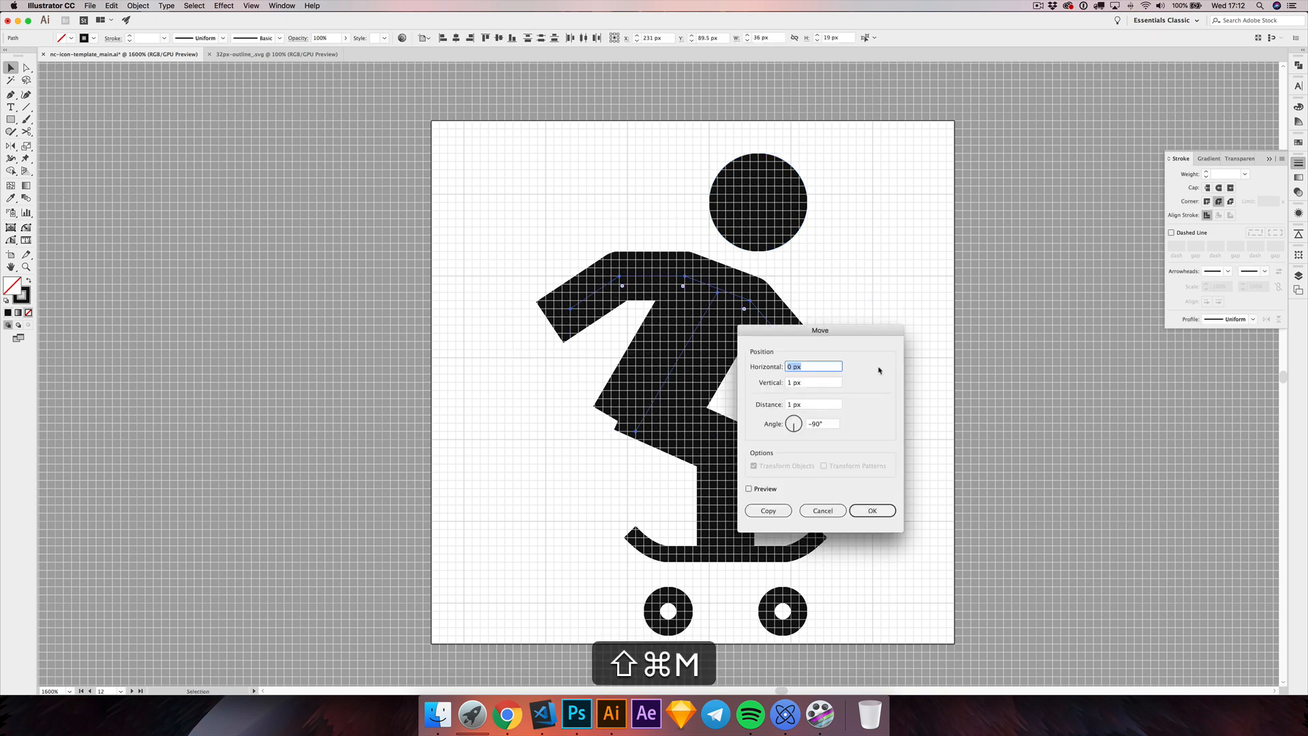
text(0)
key(Tab)
text(-1)
key(Return)
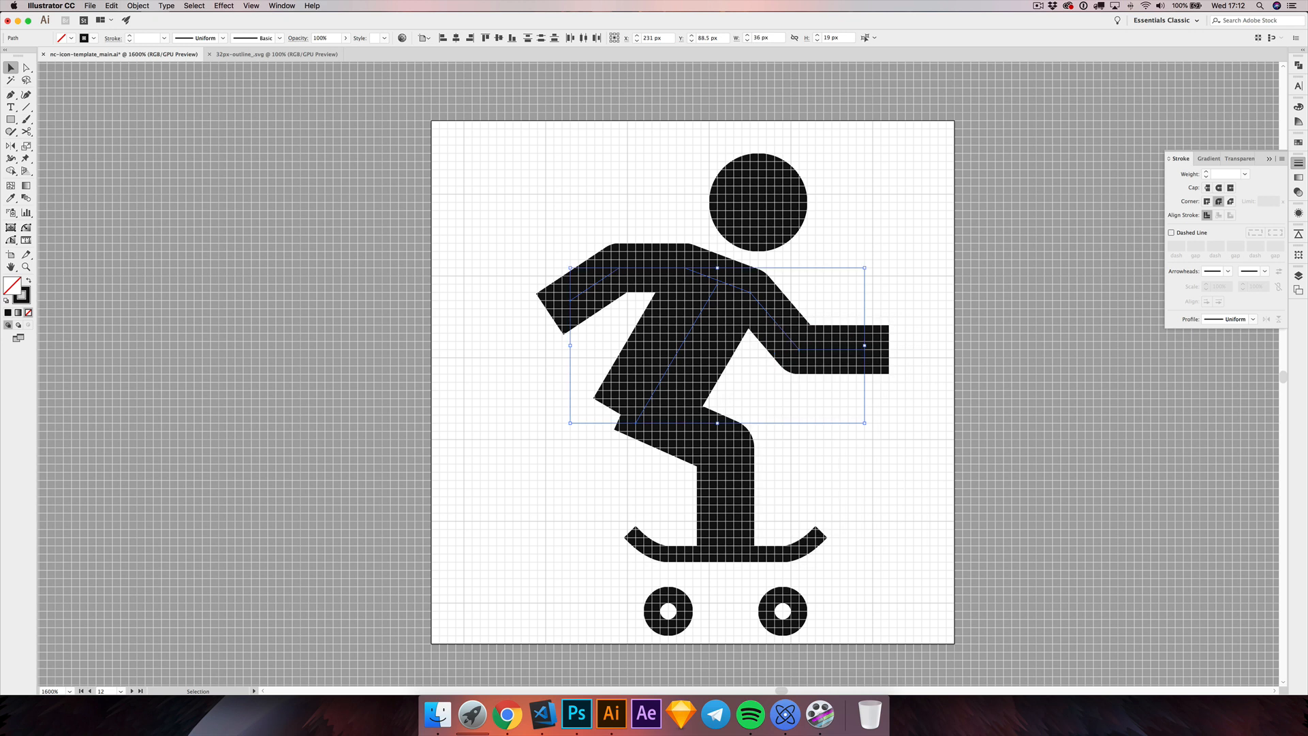
click(897, 258)
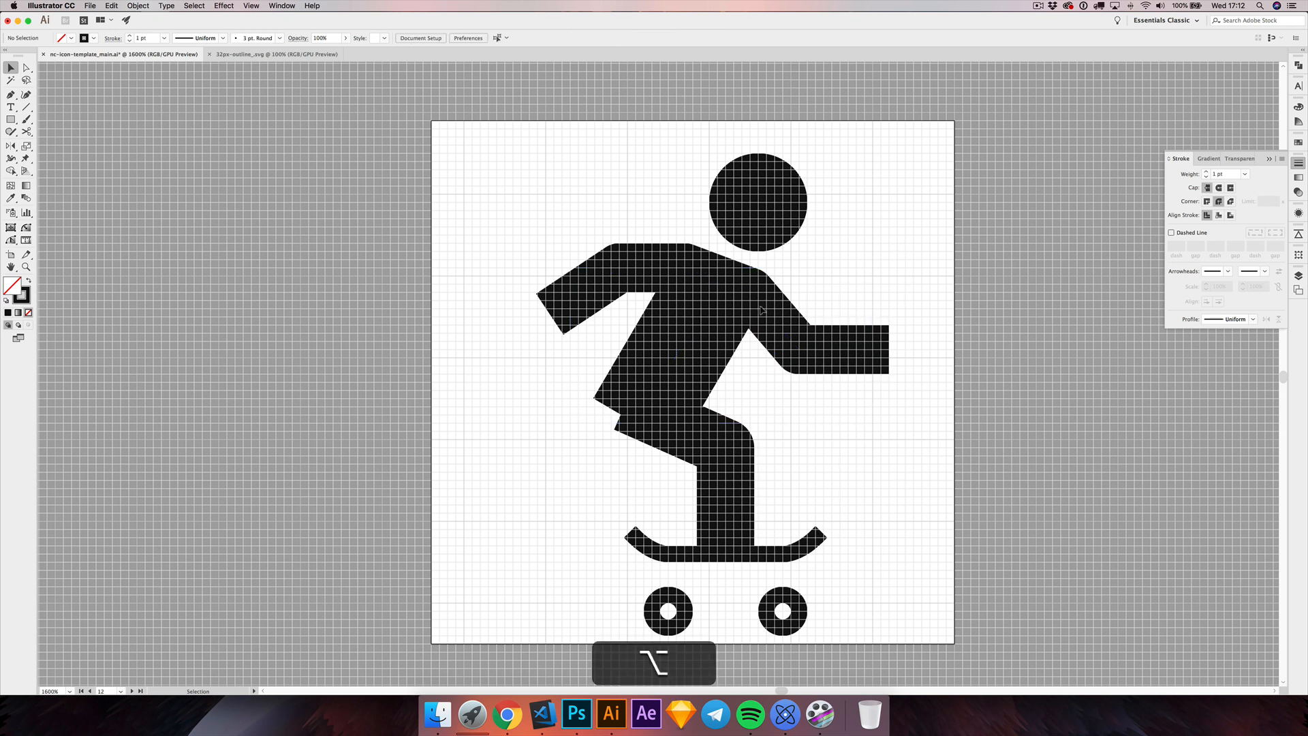
- Hide the grid and inspect the glyph at 100% beside the outline version and the smaller icons
key(cmd+1)
key(cmd+apostrophe)
key(cmd+shift+h)
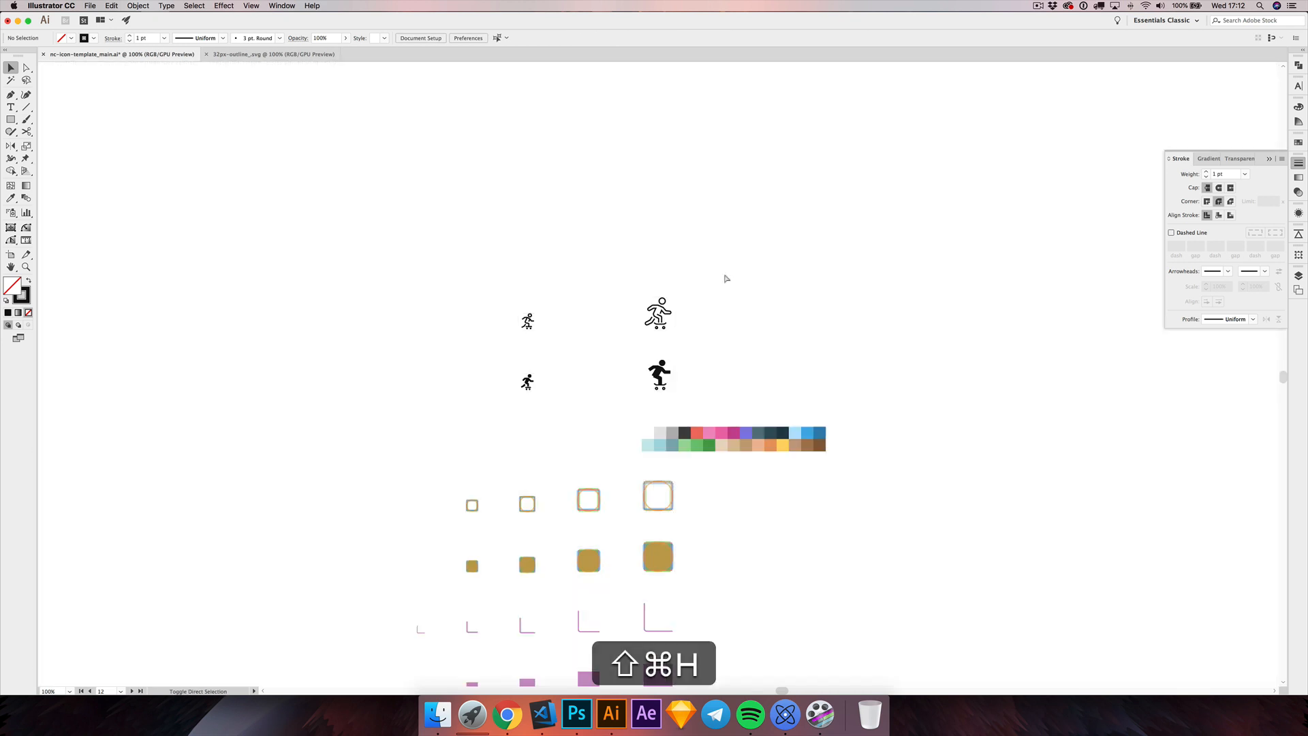
key(cmd+shift+h)
scroll(653, 385, up, 2)
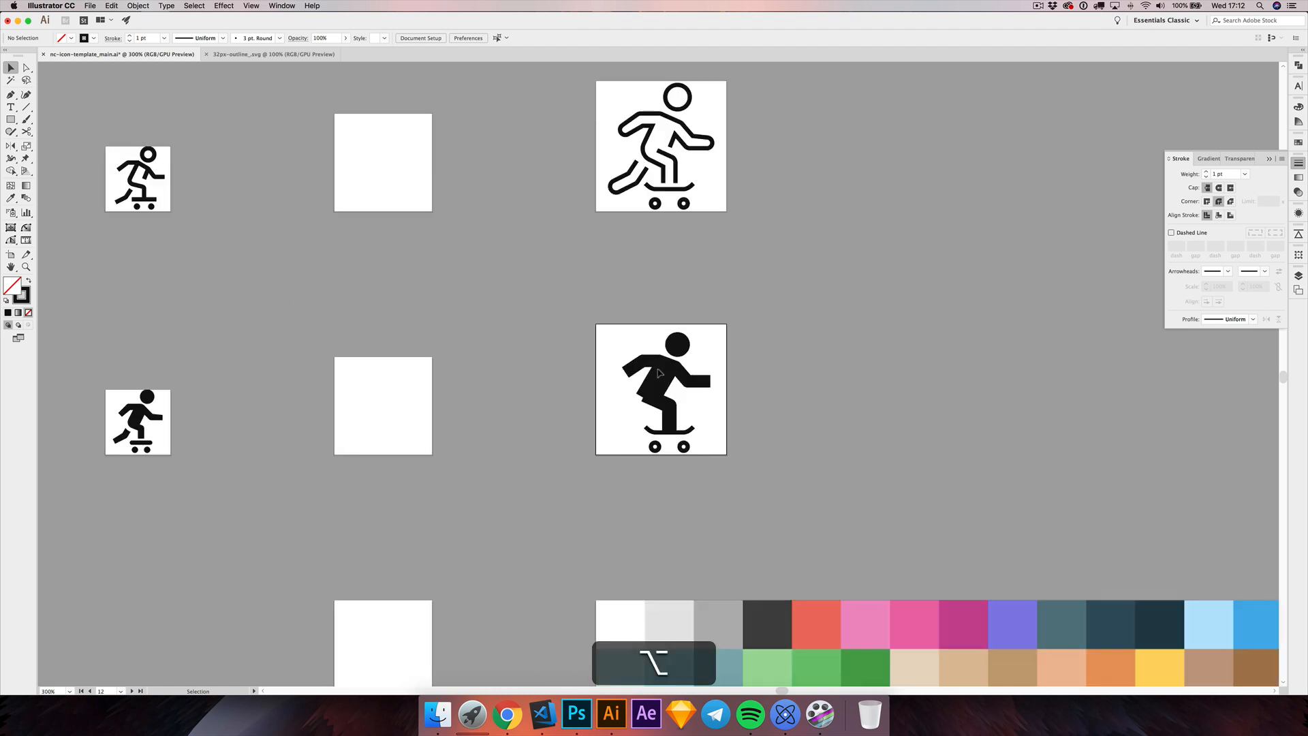
scroll(655, 403, up, 8)
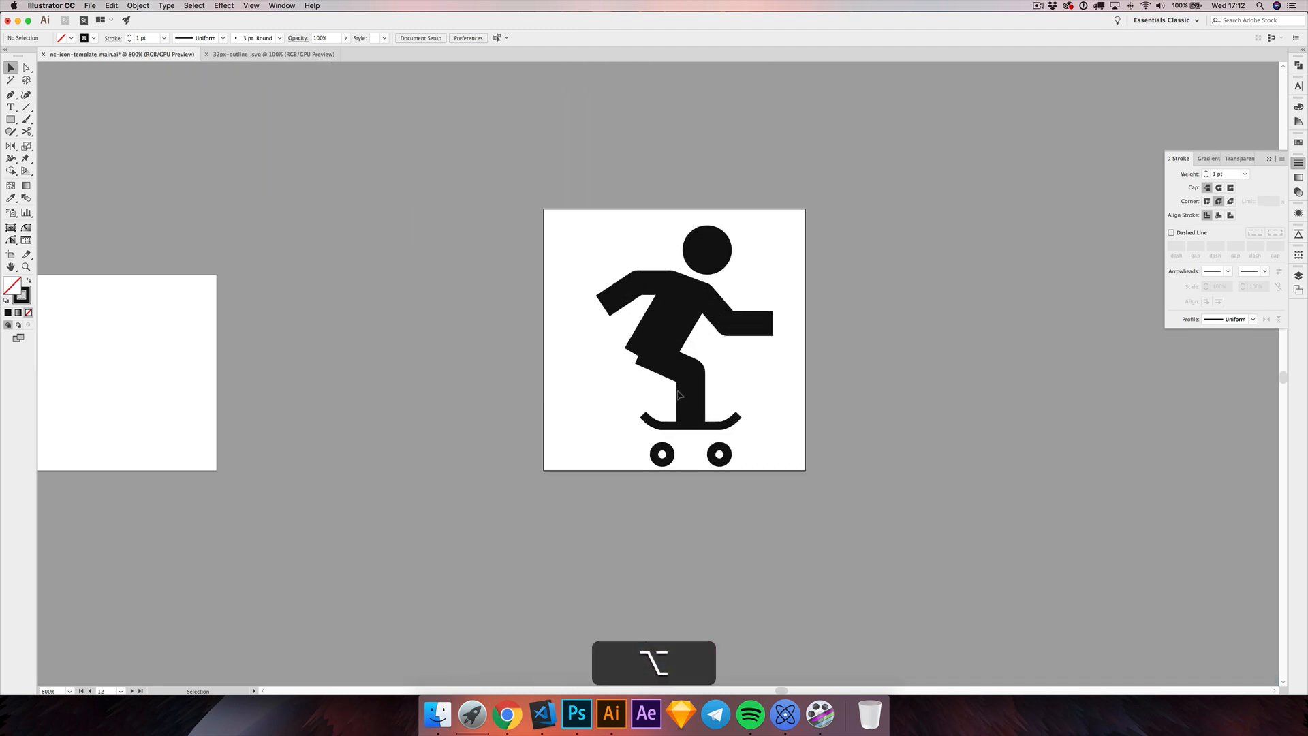
- Give the skateboard deck's stroke round caps
scroll(701, 458, up, 1)
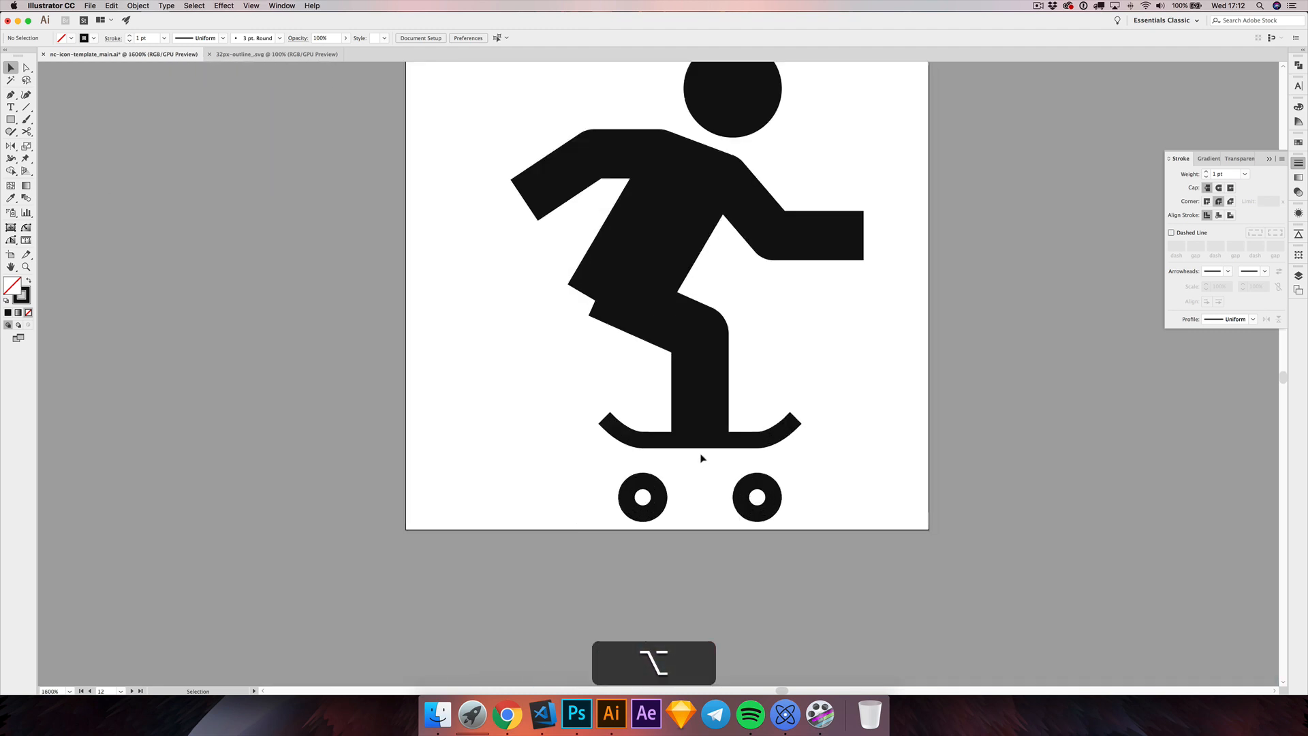
click(636, 428)
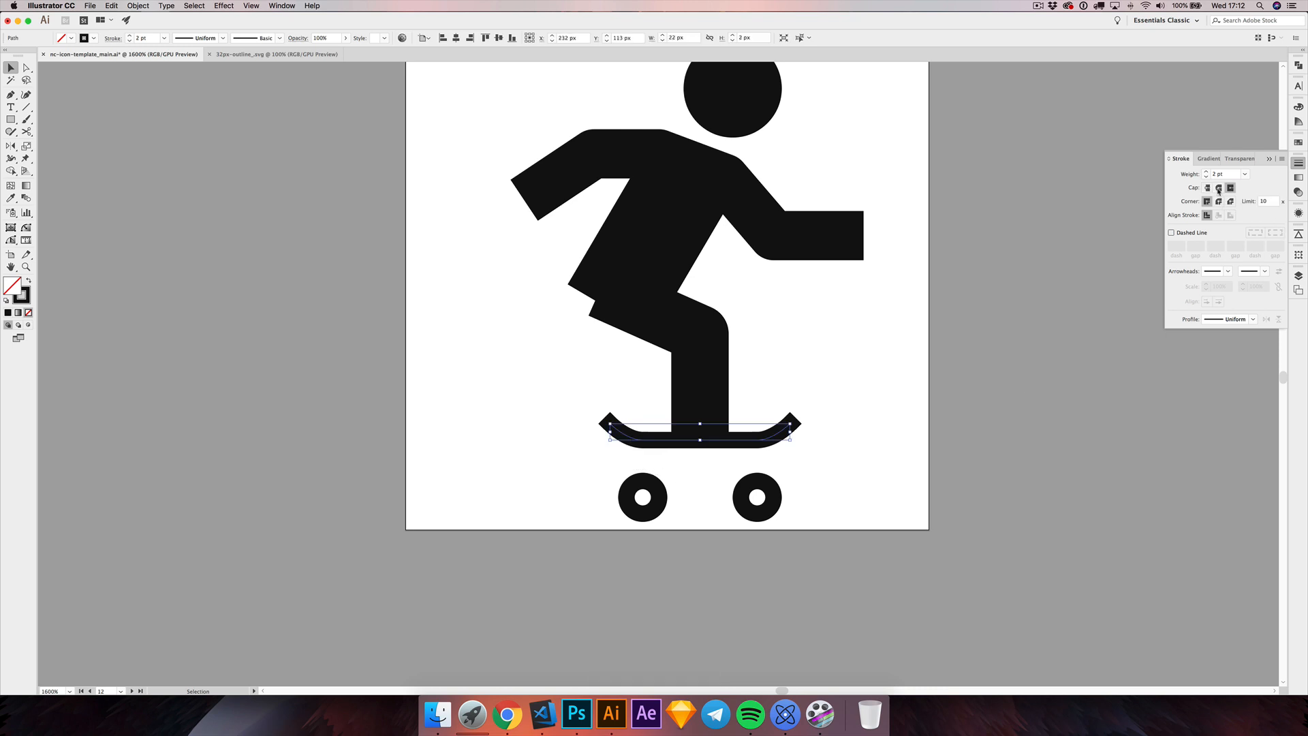
click(1218, 189)
- Swap fill and stroke on both wheels to make them solid circles
drag(613, 489, 815, 512)
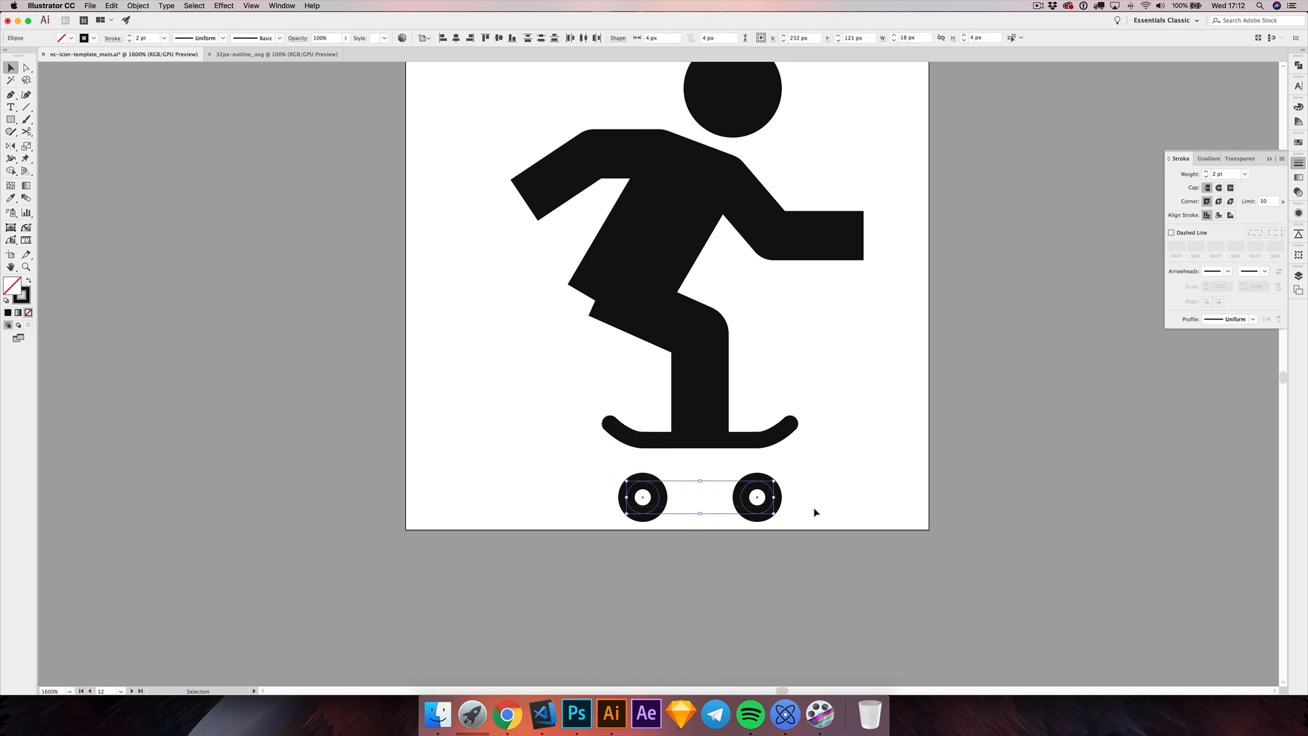
click(28, 280)
click(578, 490)
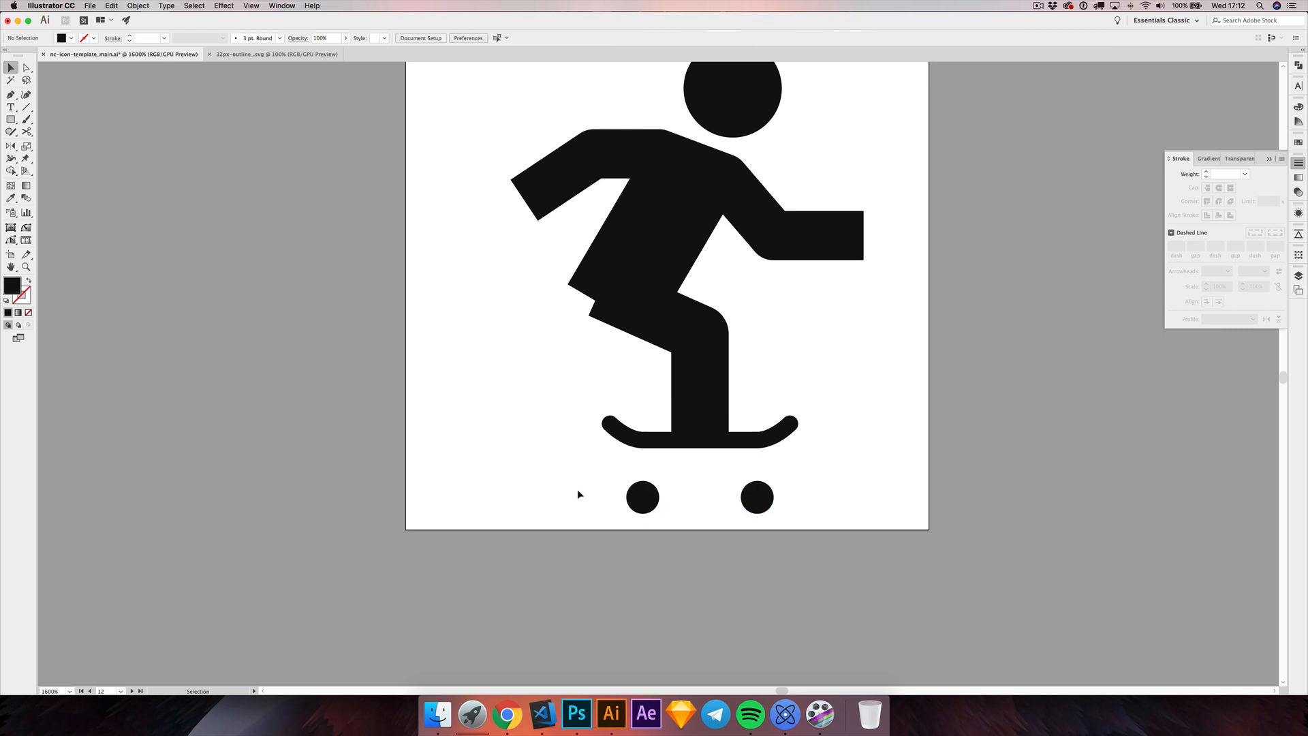
- Enlarge both wheels proportionally to 5 px in diameter, growing each upward and outward
scroll(683, 499, up, 1)
click(627, 508)
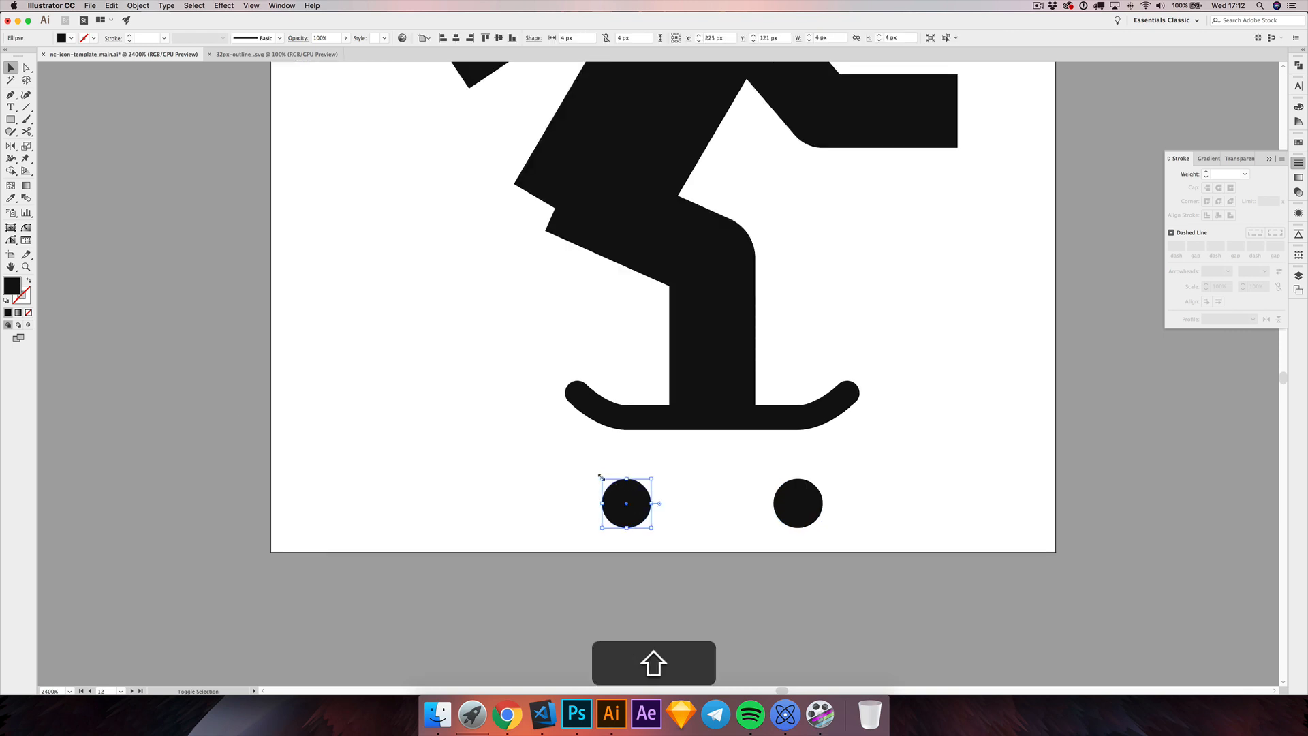
drag(603, 479, 591, 470)
click(814, 488)
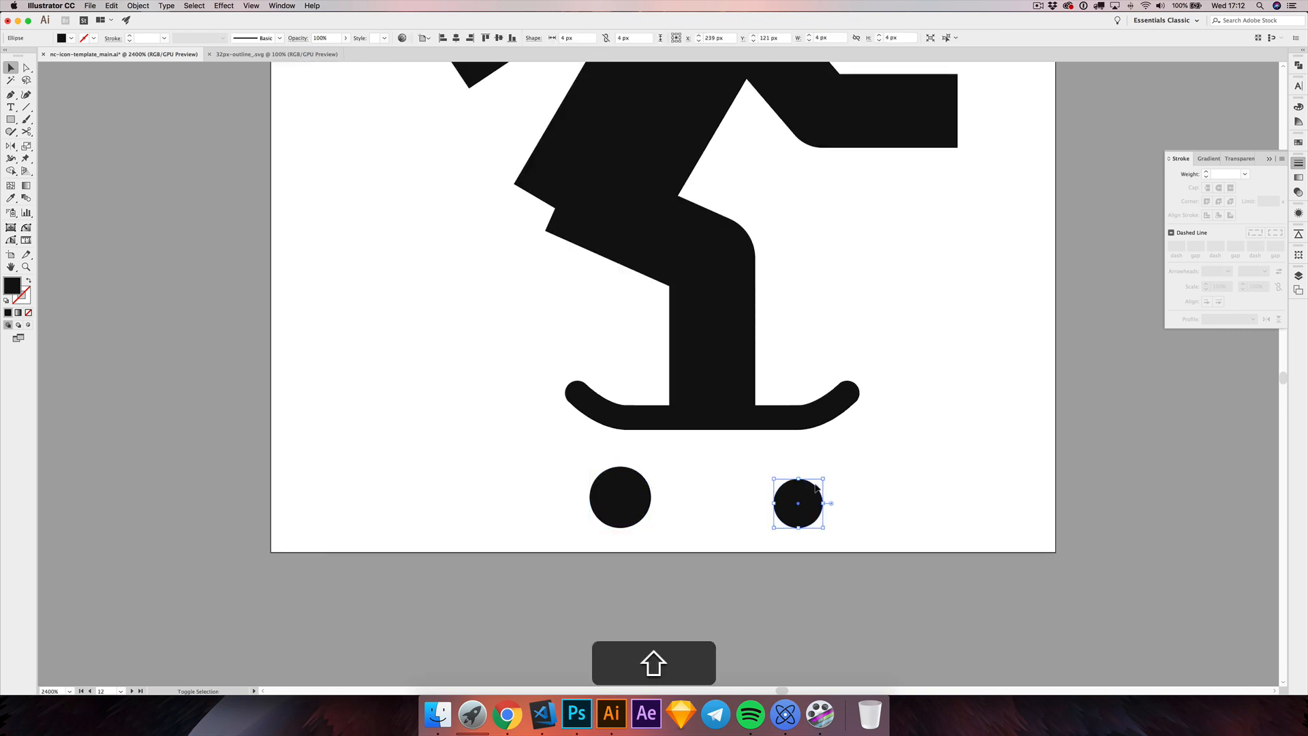
drag(825, 478, 832, 469)
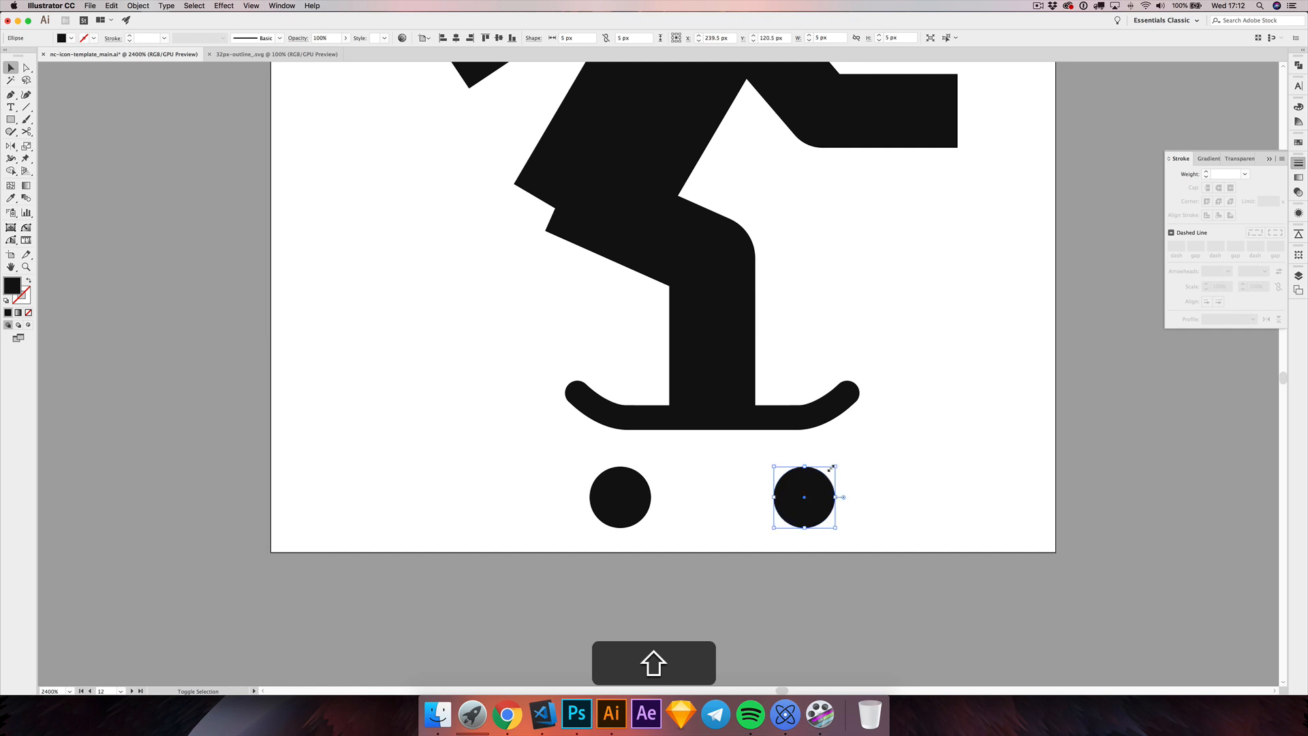
- Show the grid and move both wheels up 1 px closer to the deck
key(super+shift+apostrophe)
drag(558, 462, 900, 522)
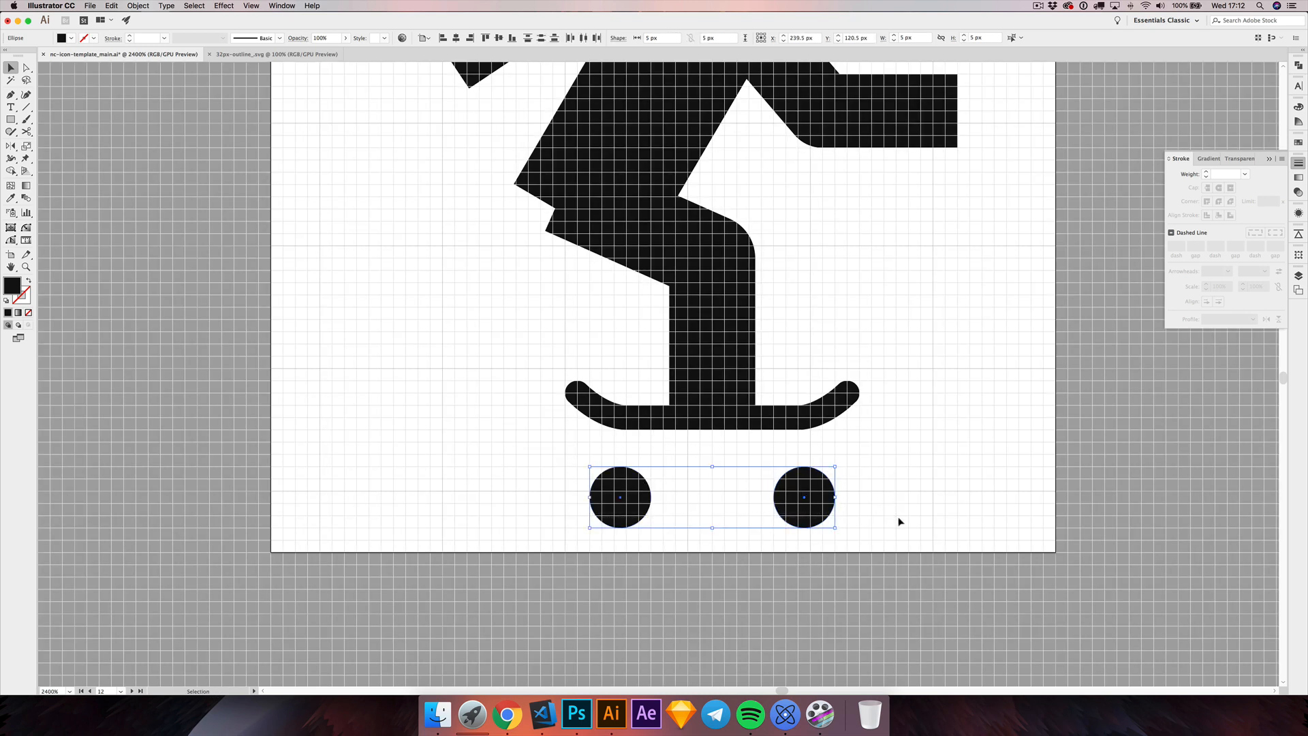
key(Up)
scroll(683, 450, down, 6)
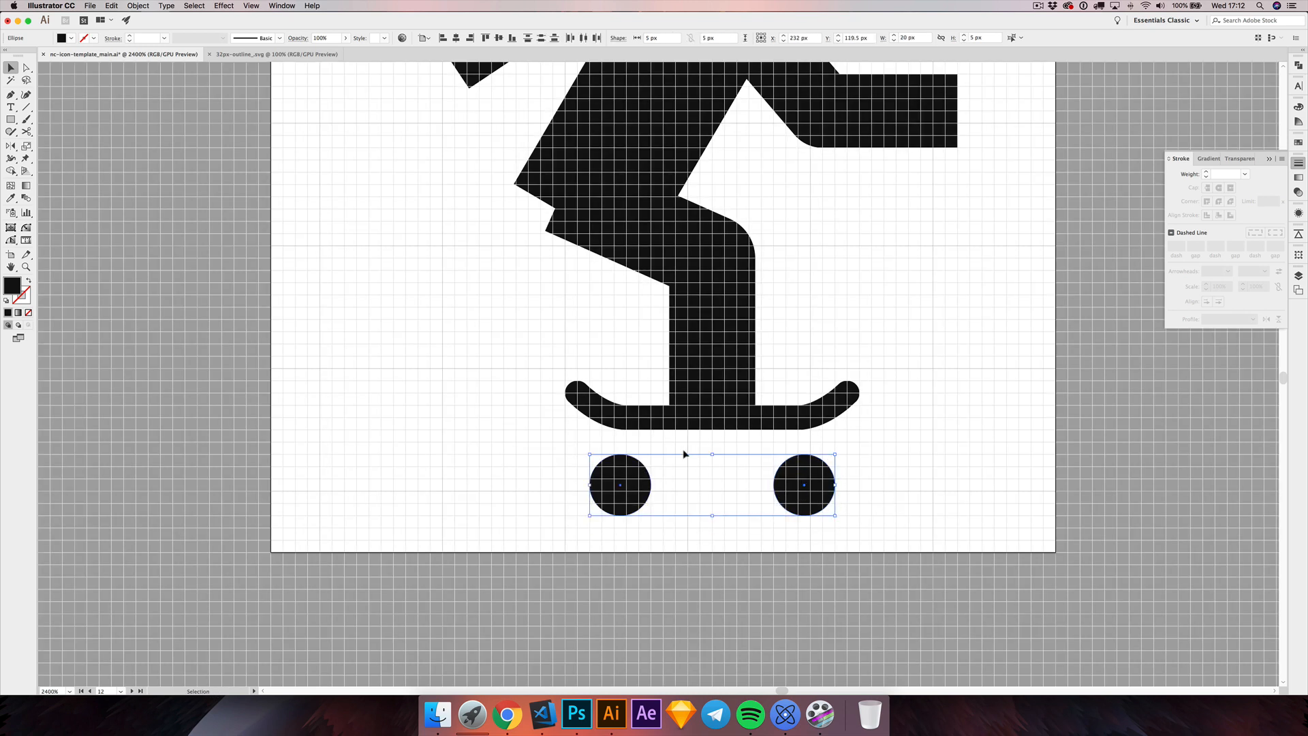
click(683, 450)
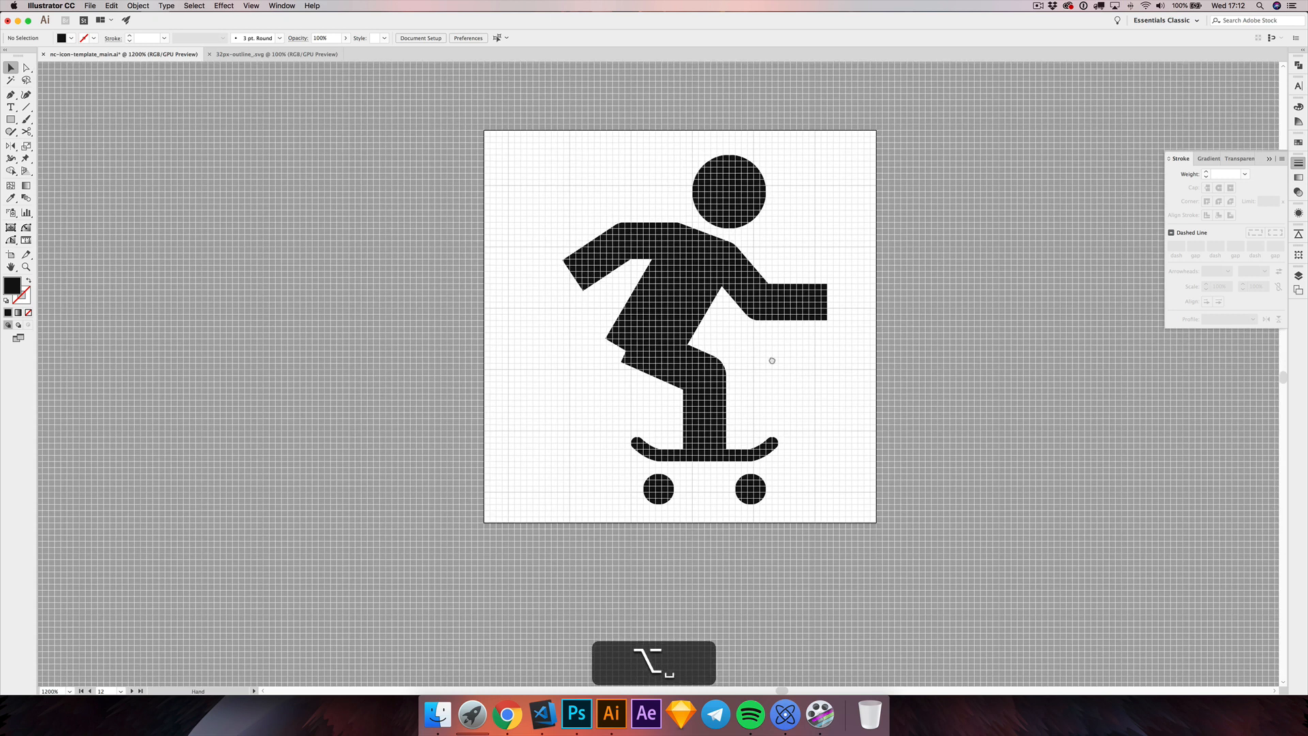
- Move the skateboard deck and both wheels together up 1 px
drag(772, 360, 773, 365)
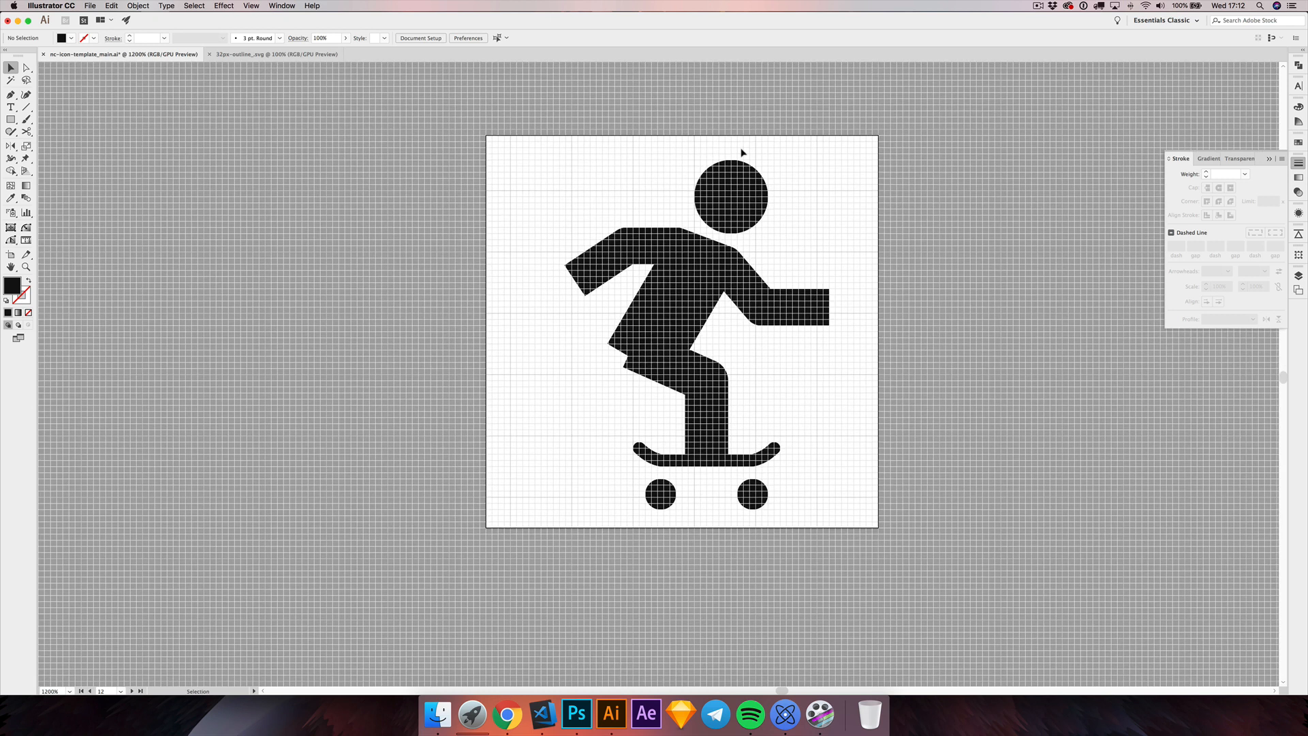
drag(632, 425, 667, 515)
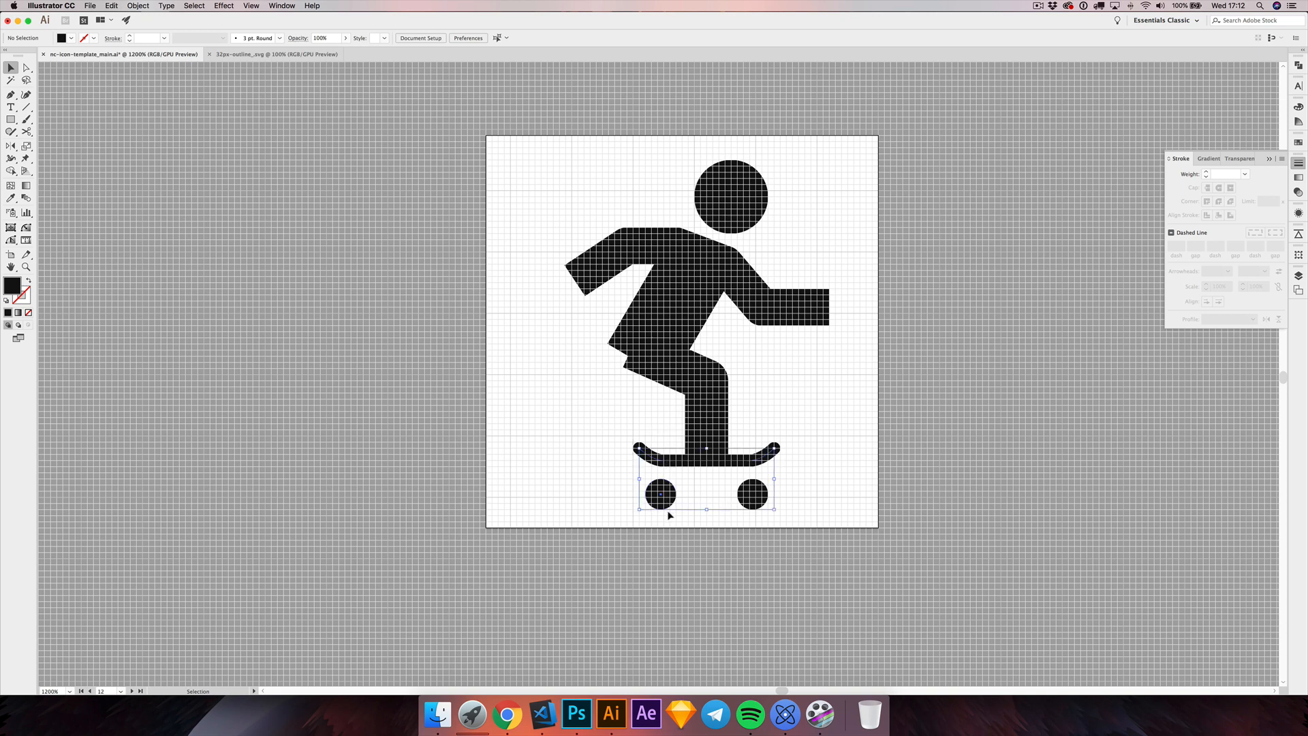
shift+click(764, 500)
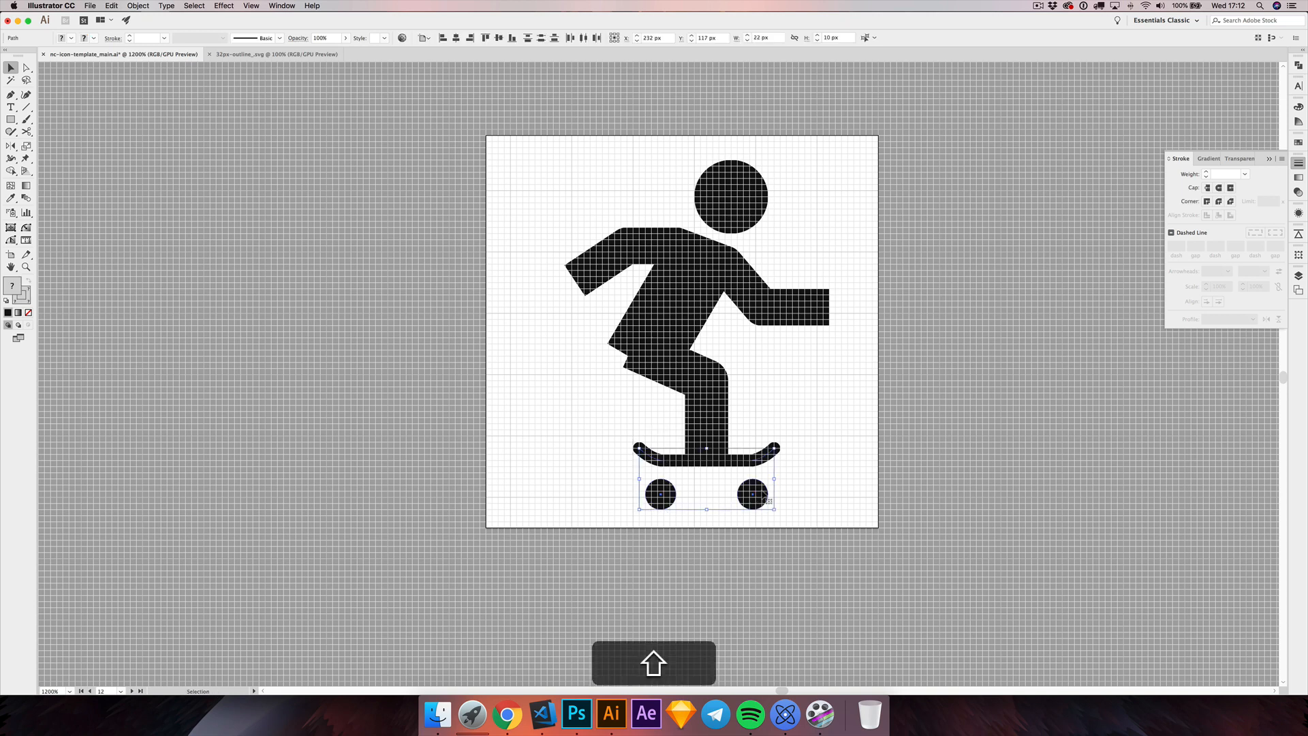
key(Up)
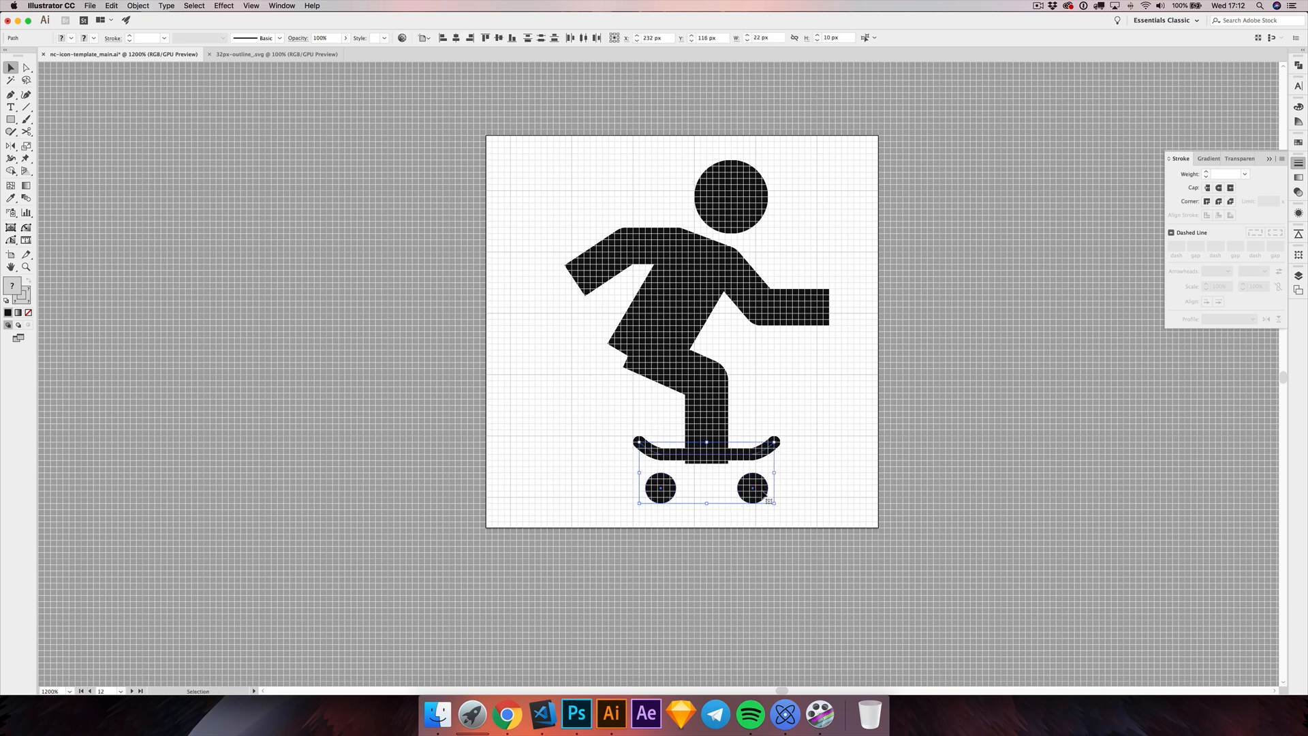
click(507, 359)
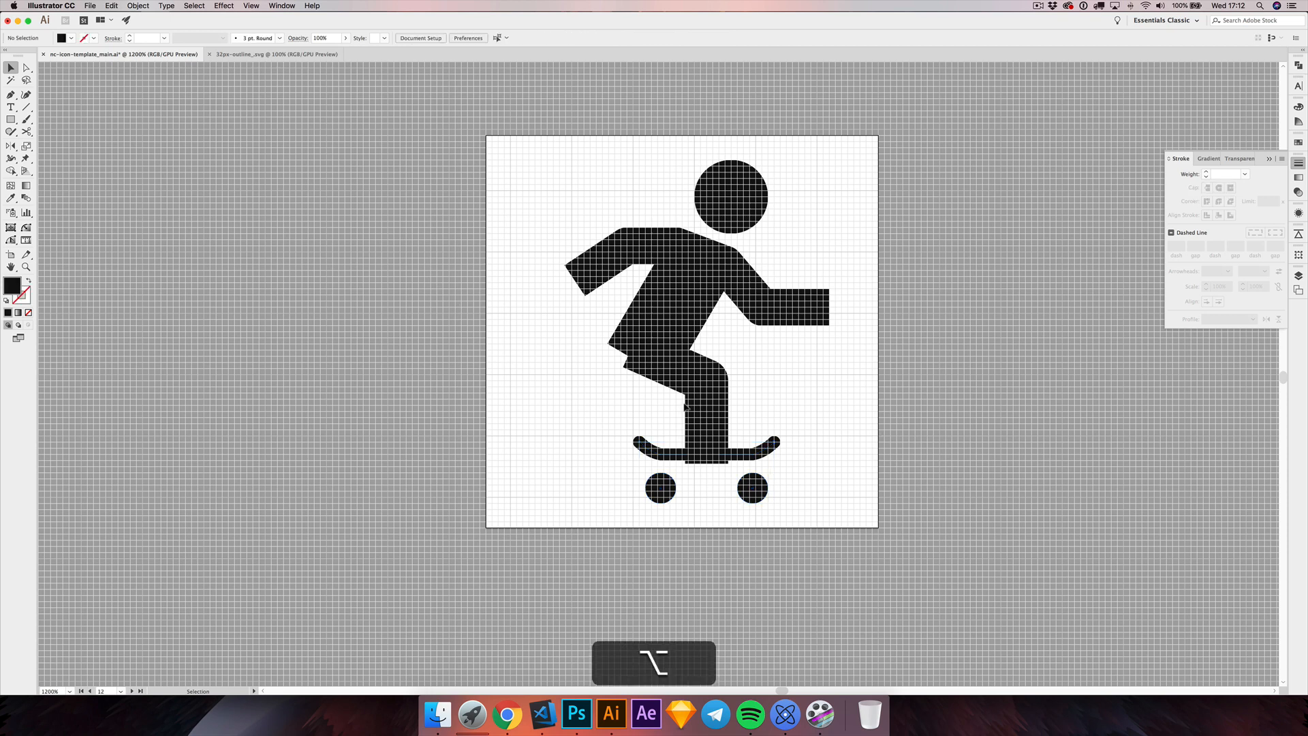
- Move the bent leg -0.5 px horizontally and 0.5 px vertically
scroll(684, 407, up, 2)
scroll(684, 407, down, 1)
key(alt+a)
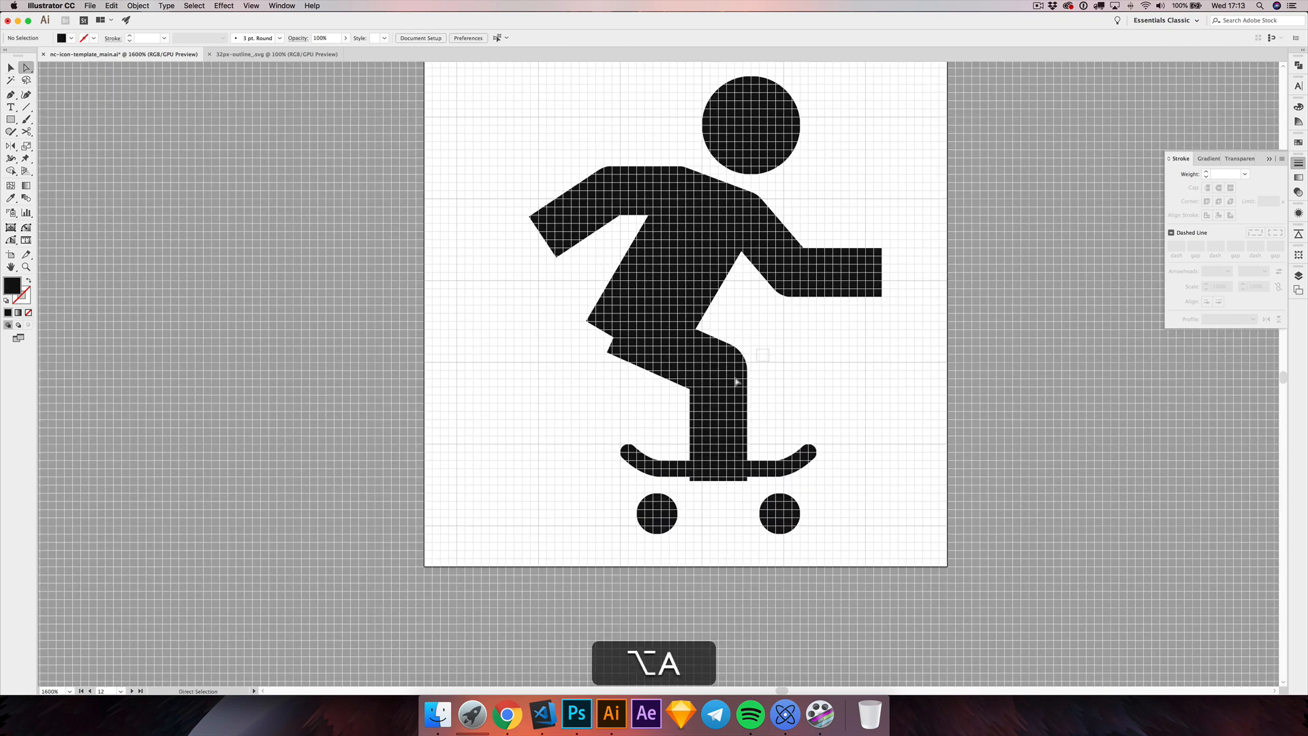
click(712, 391)
key(super+shift+a)
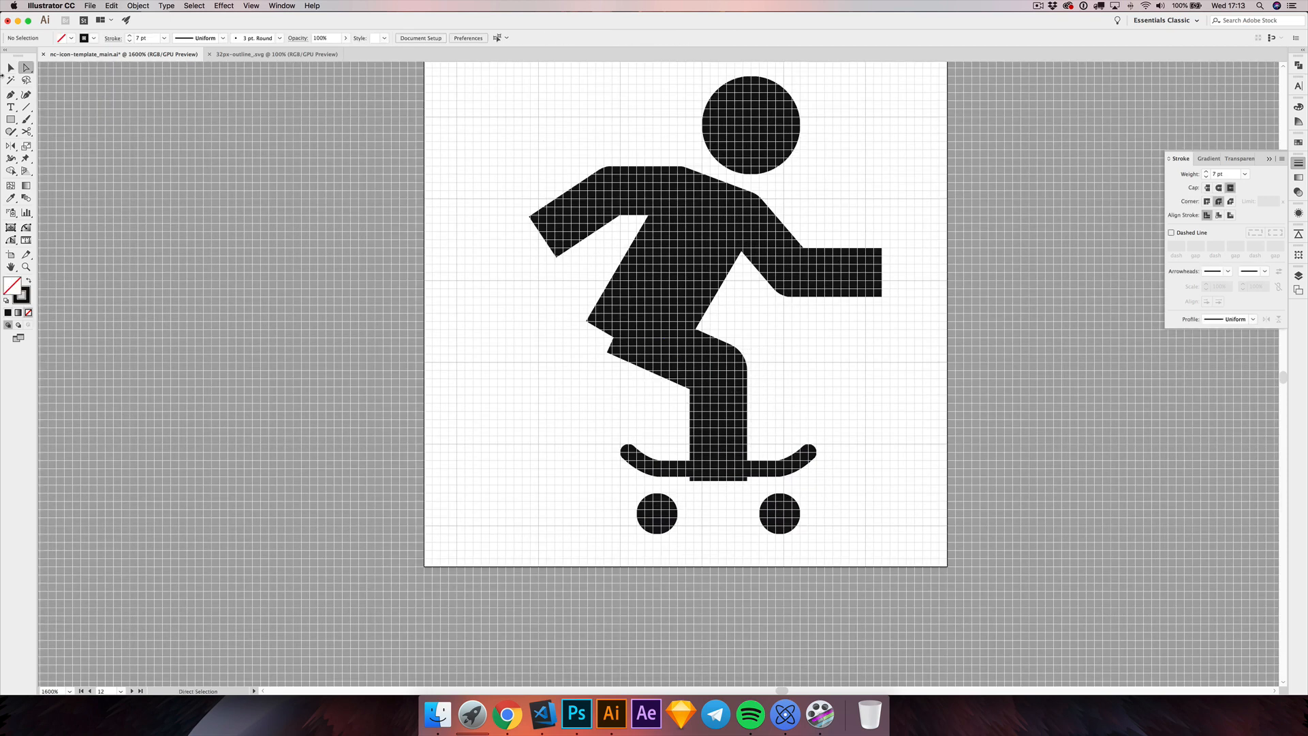
key(v)
drag(635, 404, 793, 407)
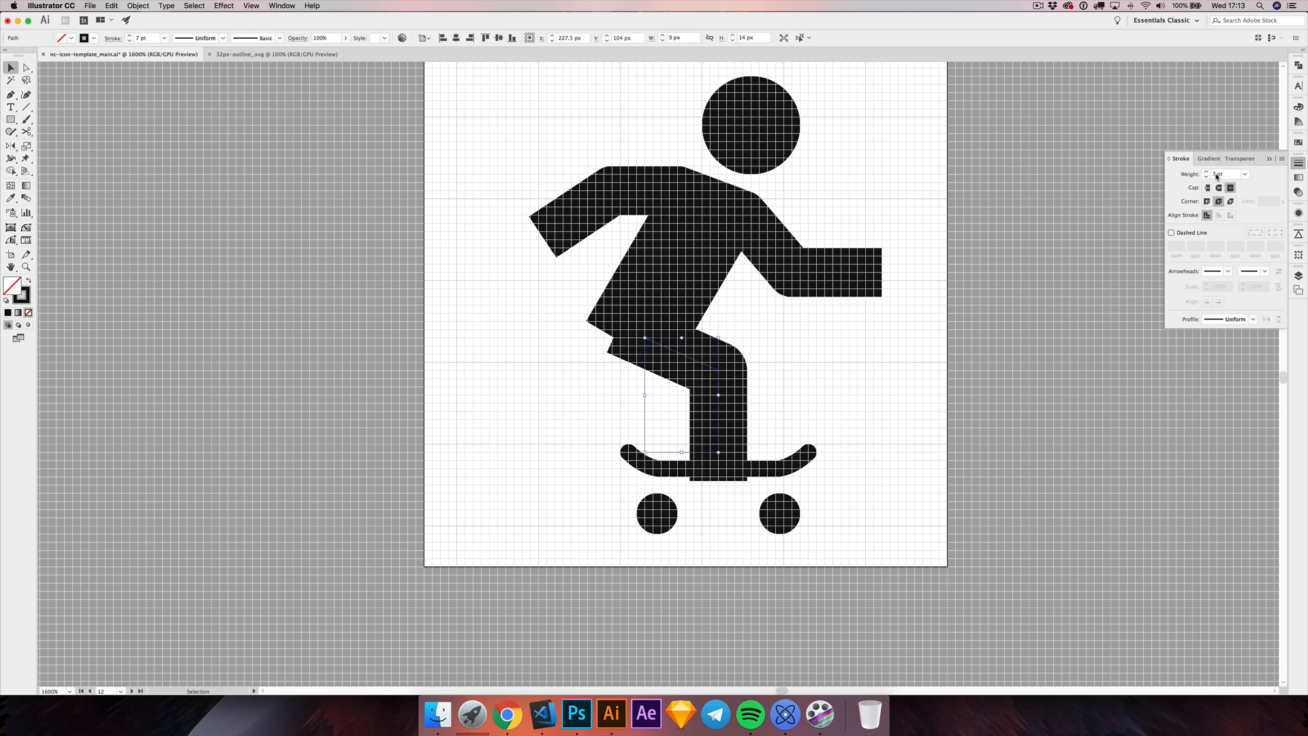
key(shift+super+m)
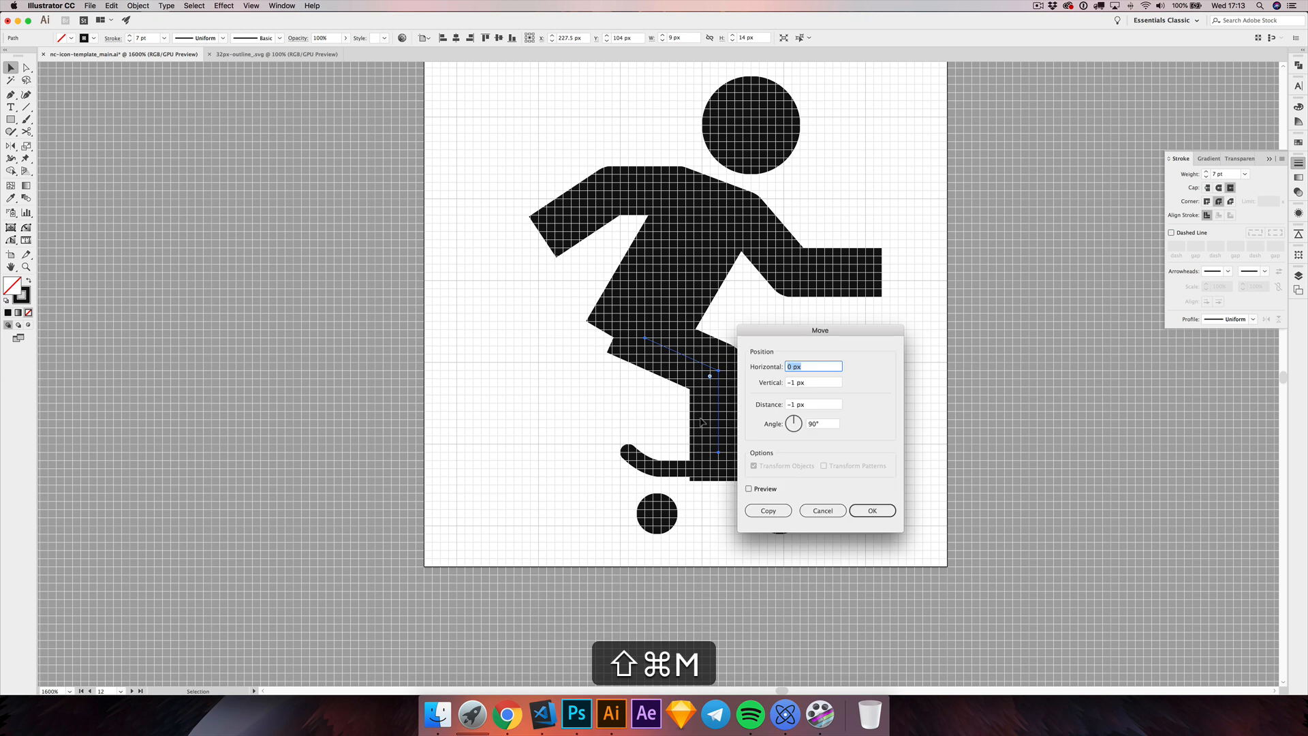
text(-0.5)
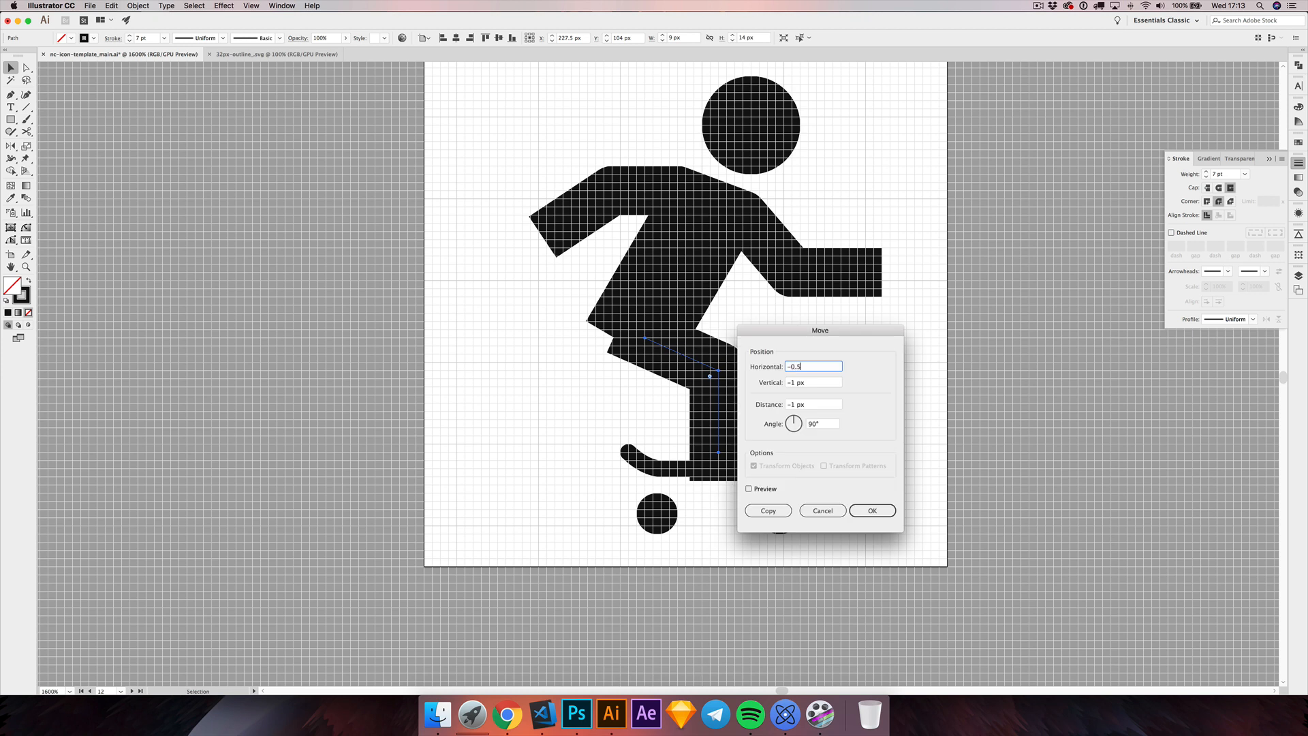
key(Tab)
text(04.)
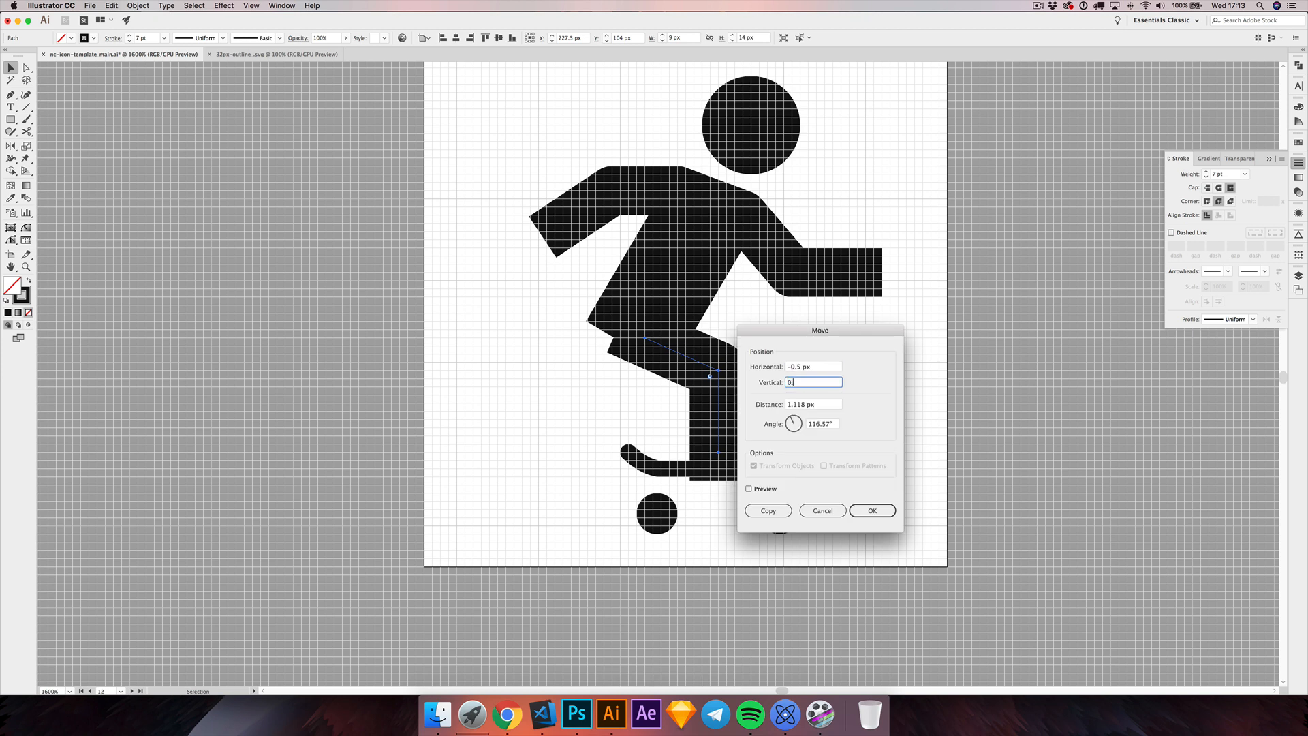
text(5)
key(Return)
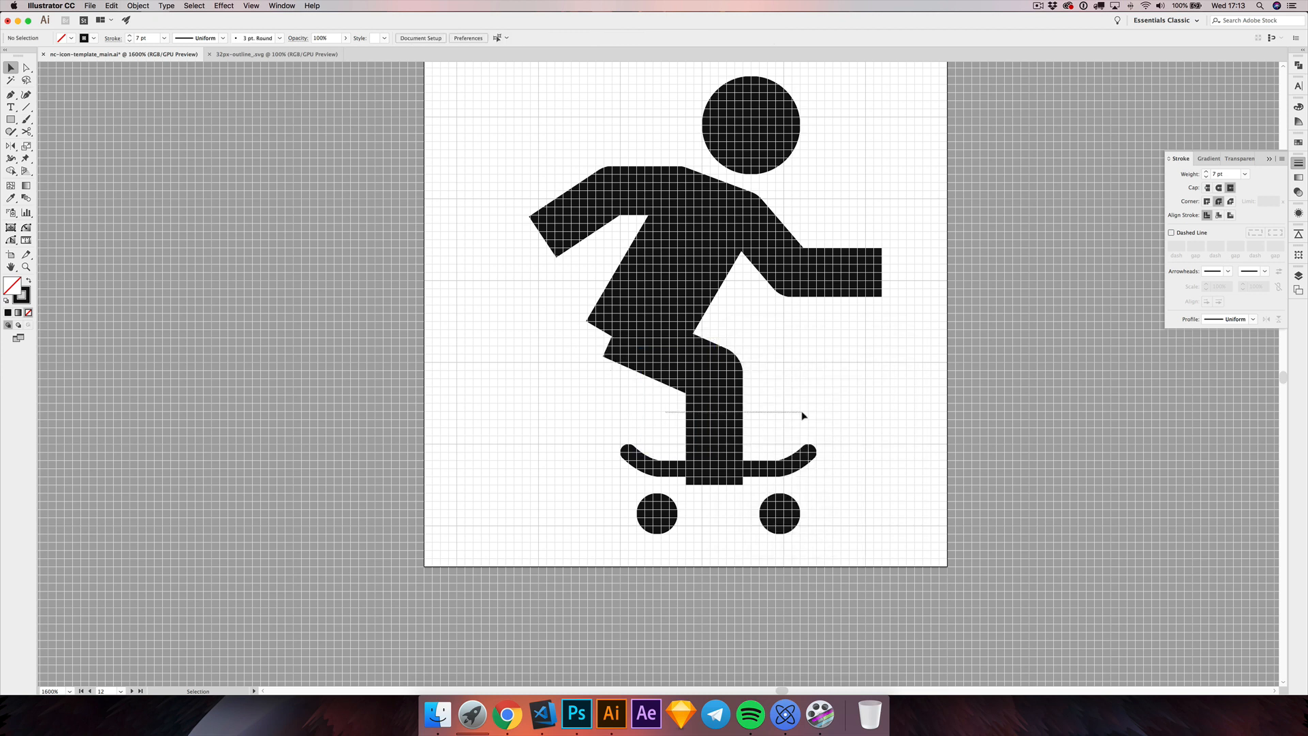
- Try to raise the bottom anchor point of the leg toward the skateboard deck, and undo the attempt
key(a)
click(713, 456)
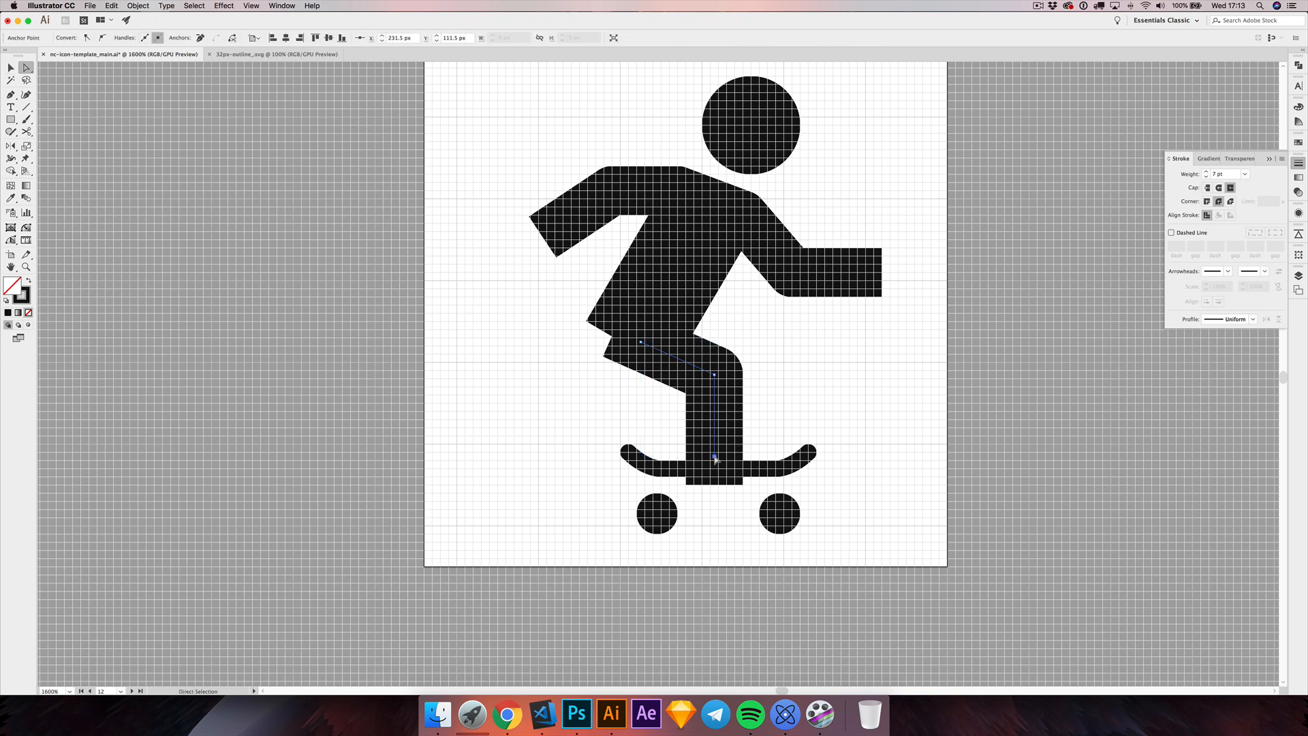
drag(715, 456, 712, 441)
key(super+z)
key(super+z)
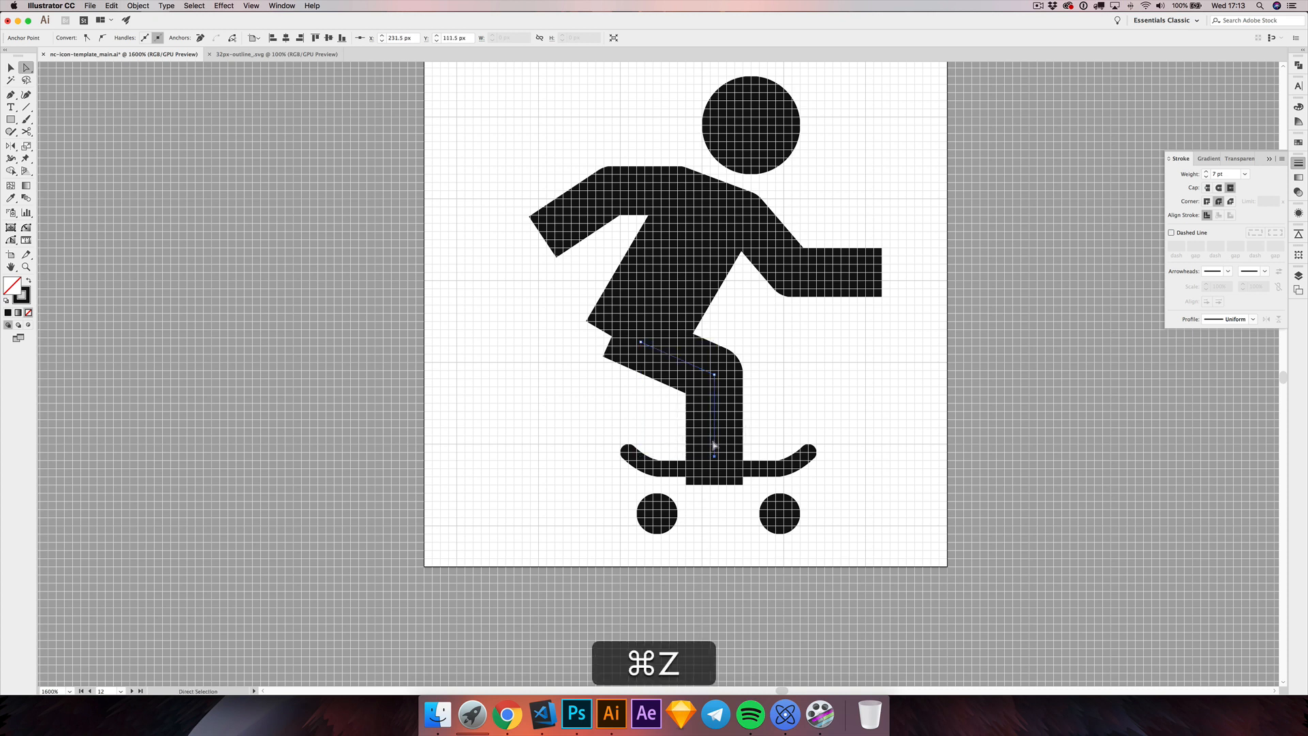
- Turn on Snap to Pixel and raise the leg's bottom anchor point so the foot no longer extends below the deck
click(251, 6)
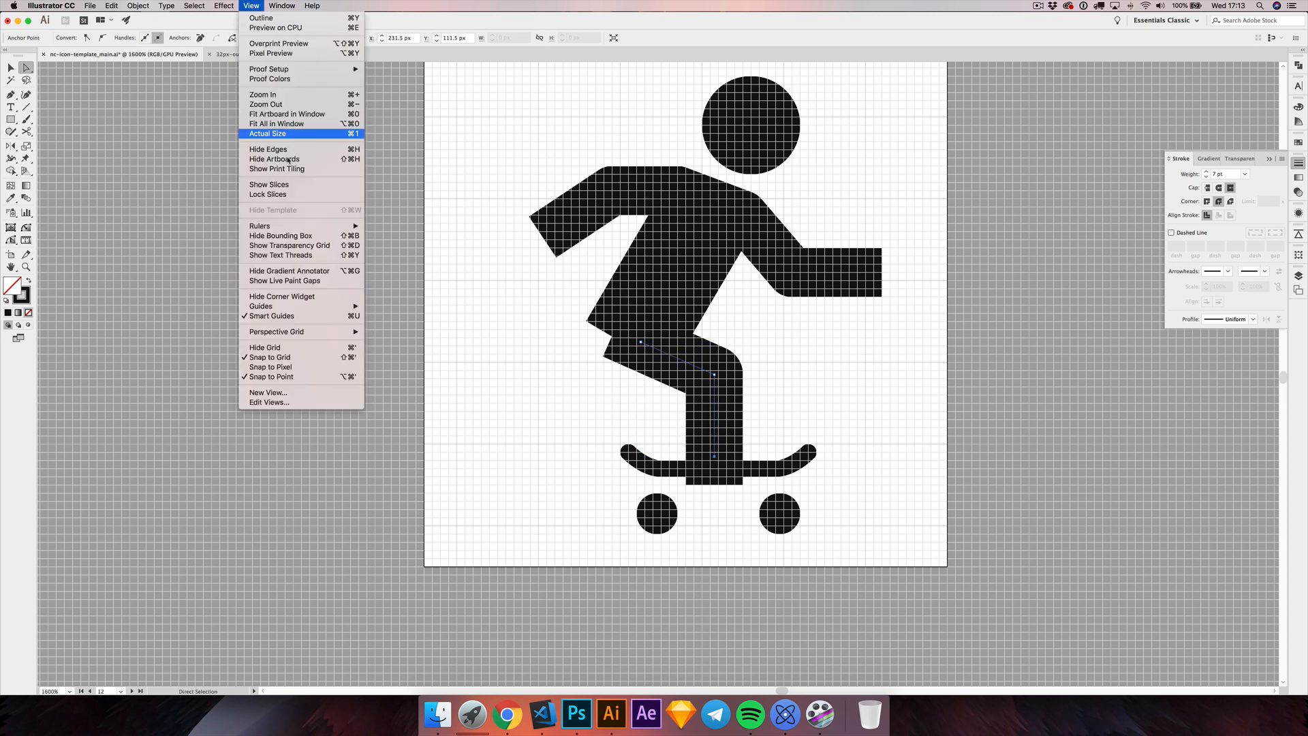
click(300, 368)
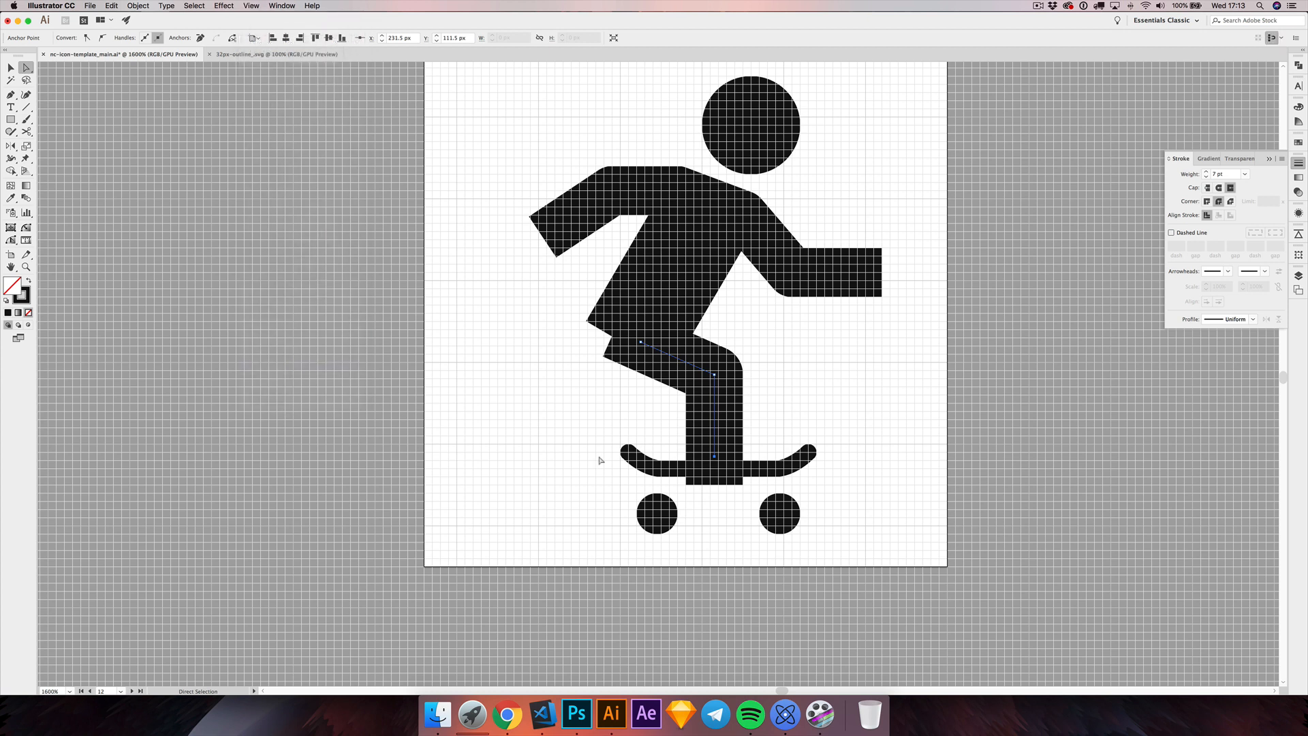
drag(715, 460, 715, 440)
click(679, 440)
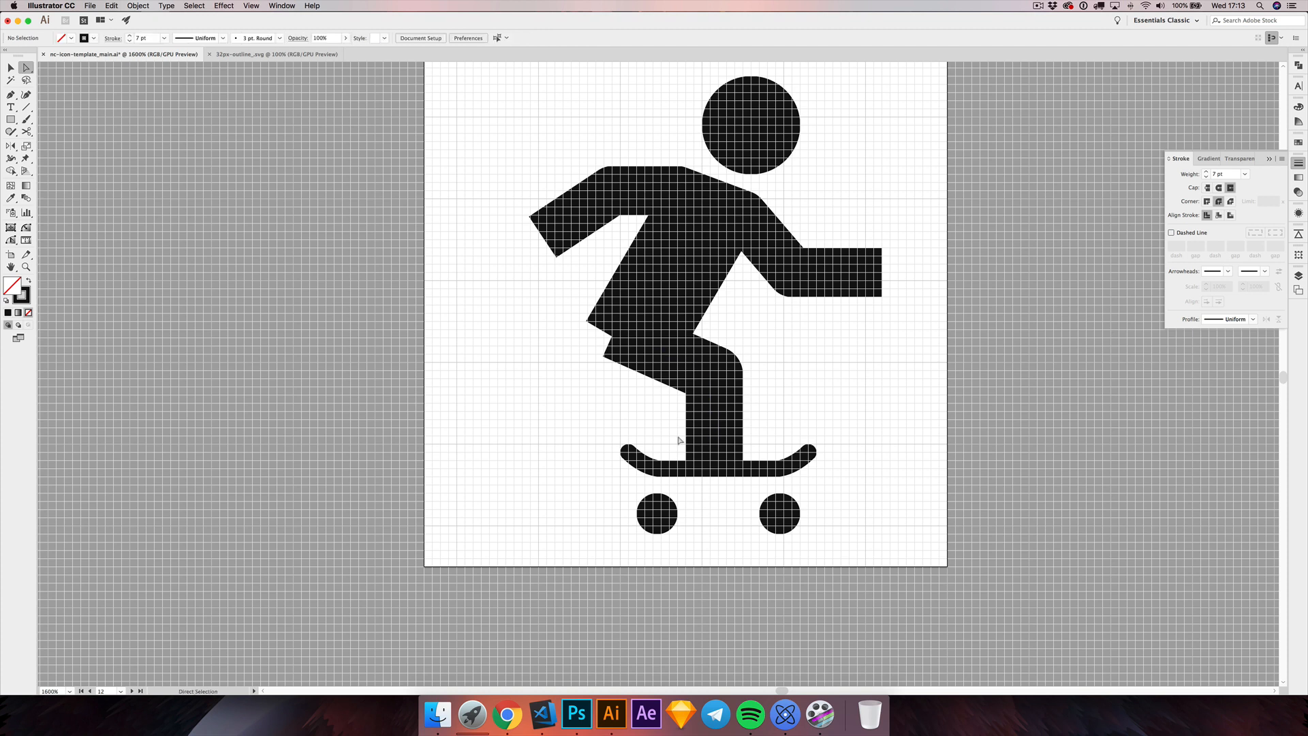
- Expand the strokes of the arms, torso and leg into filled shapes
scroll(736, 422, up, 3)
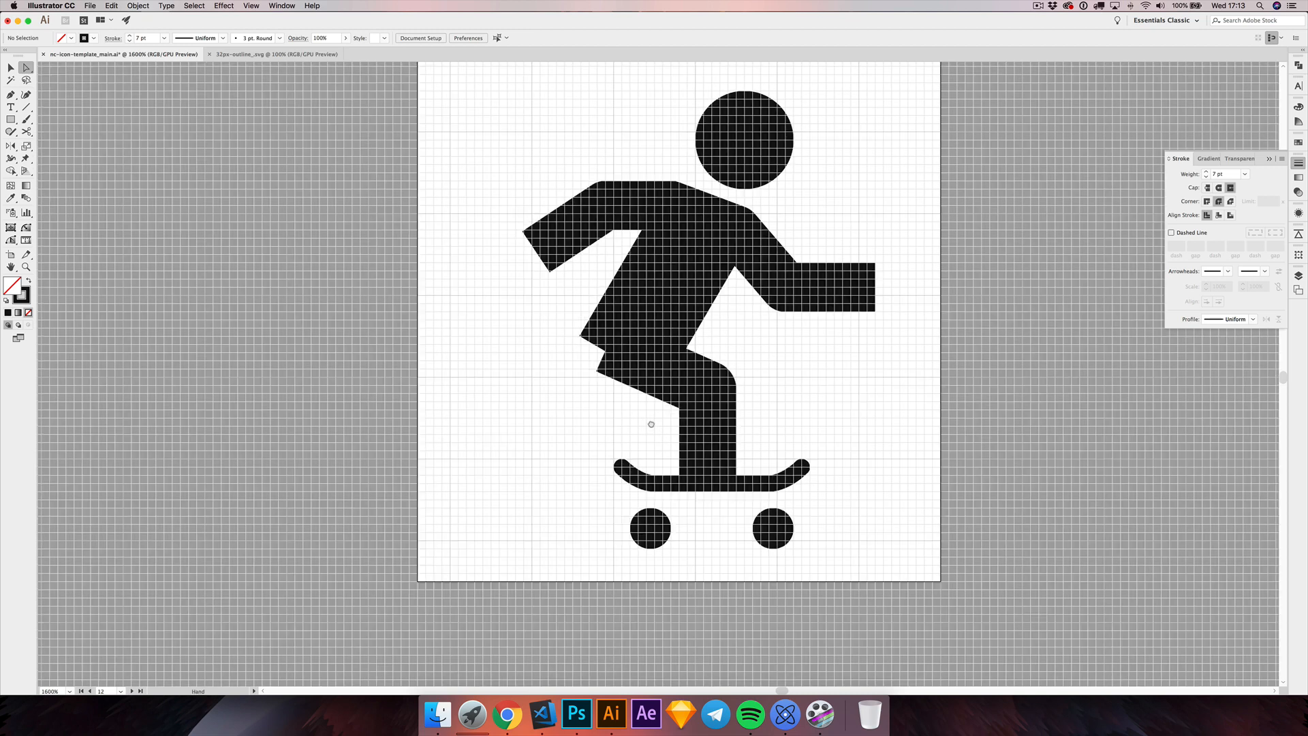
key(alt)
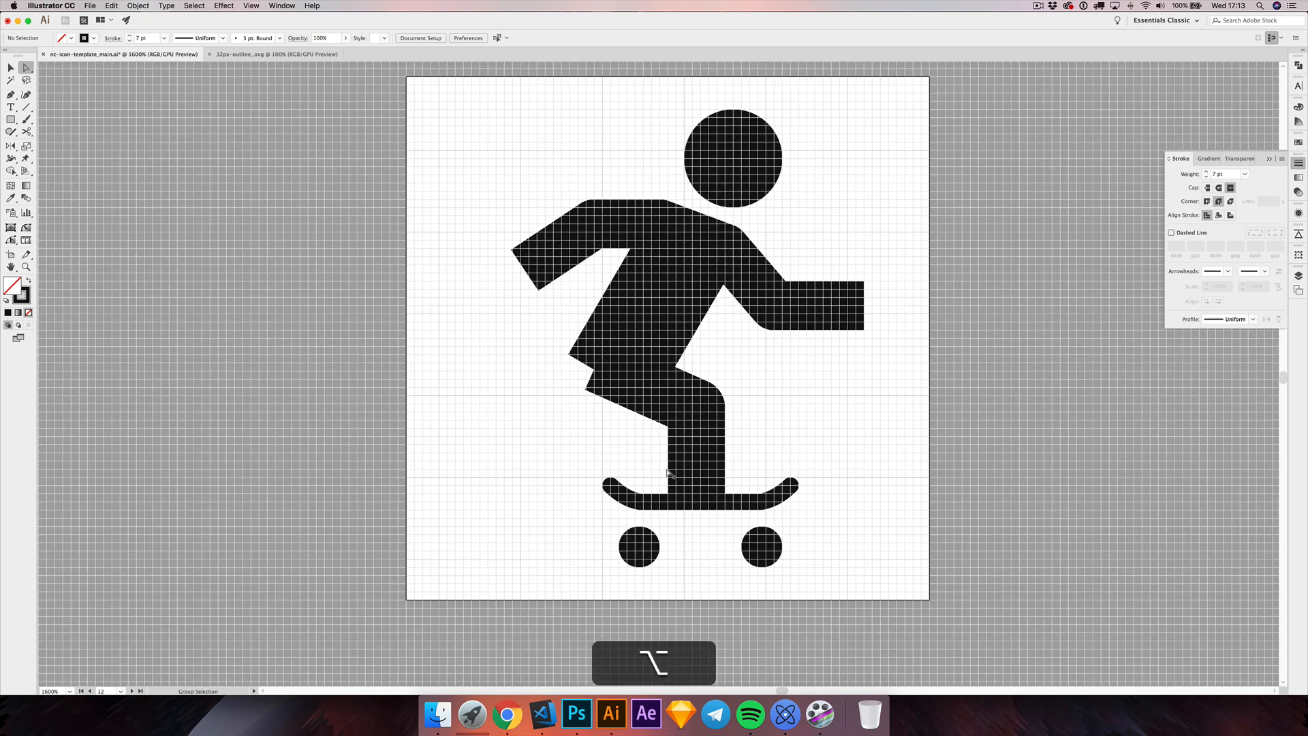
scroll(667, 472, down, 1)
scroll(664, 415, up, 2)
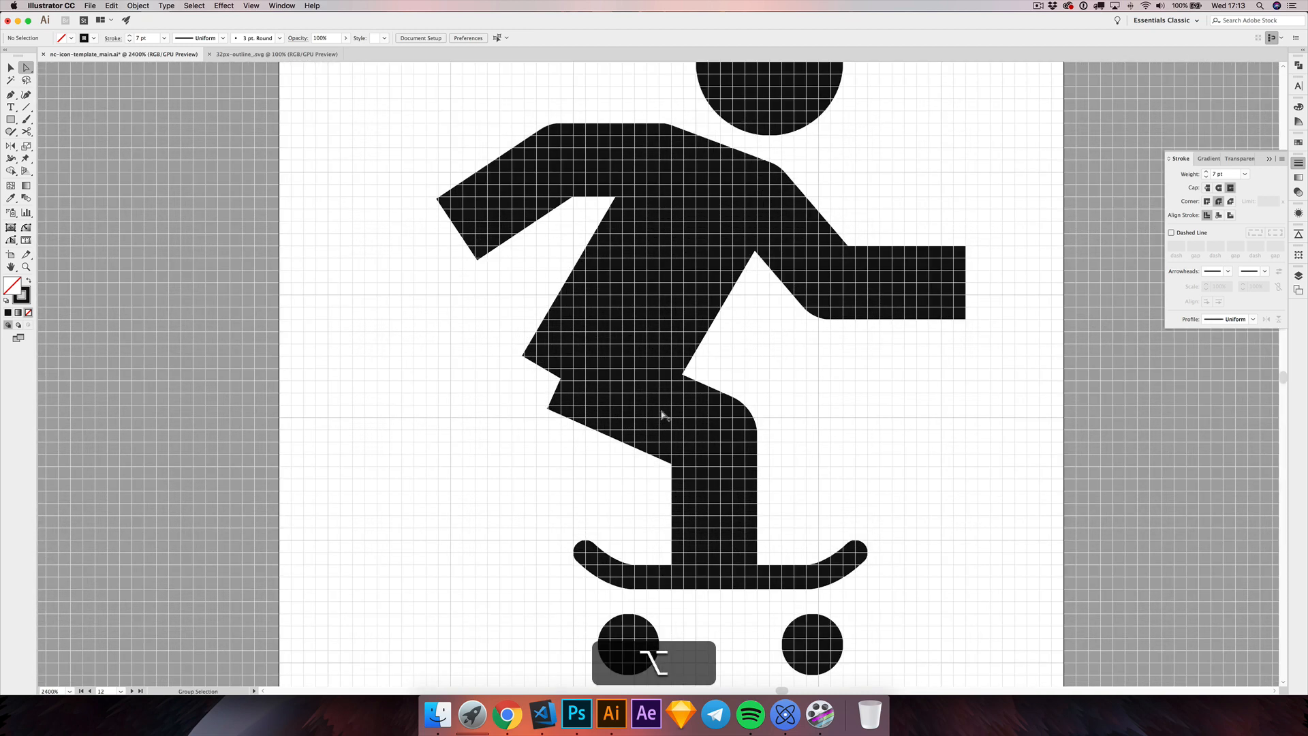
scroll(662, 414, down, 1)
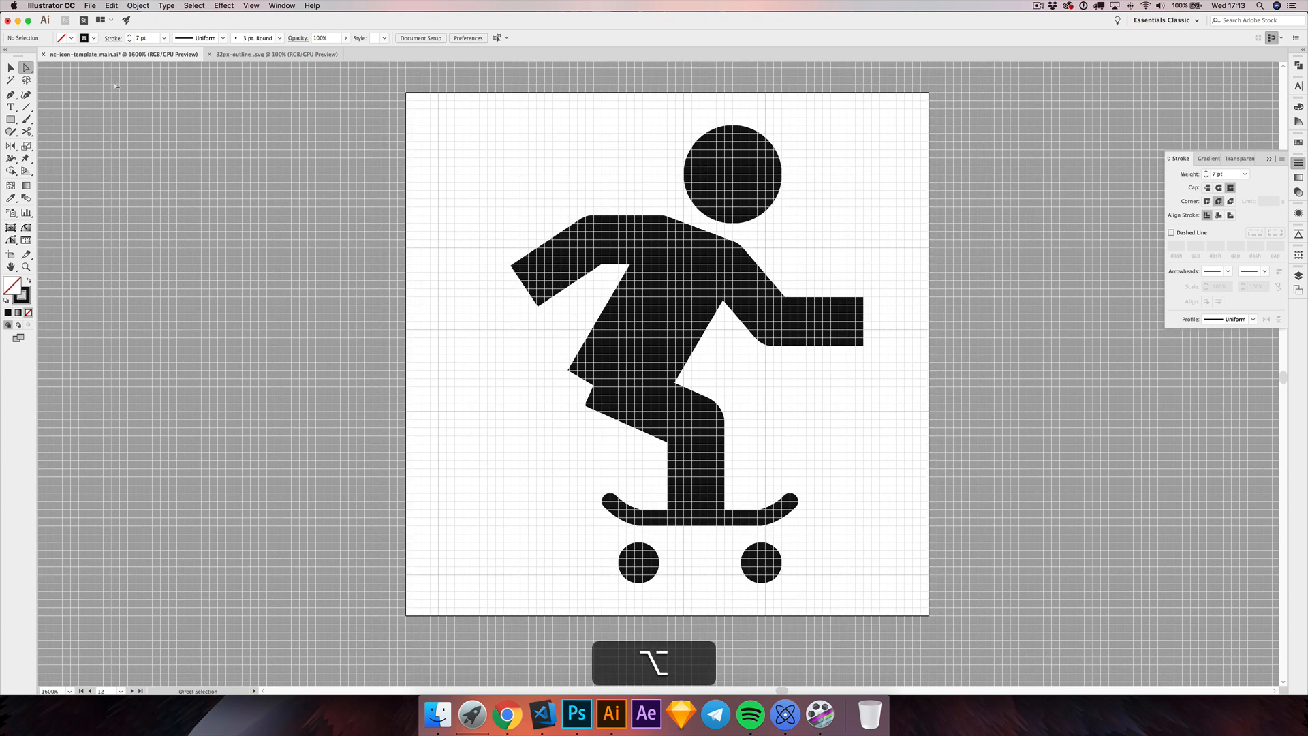
key(v)
drag(504, 254, 848, 434)
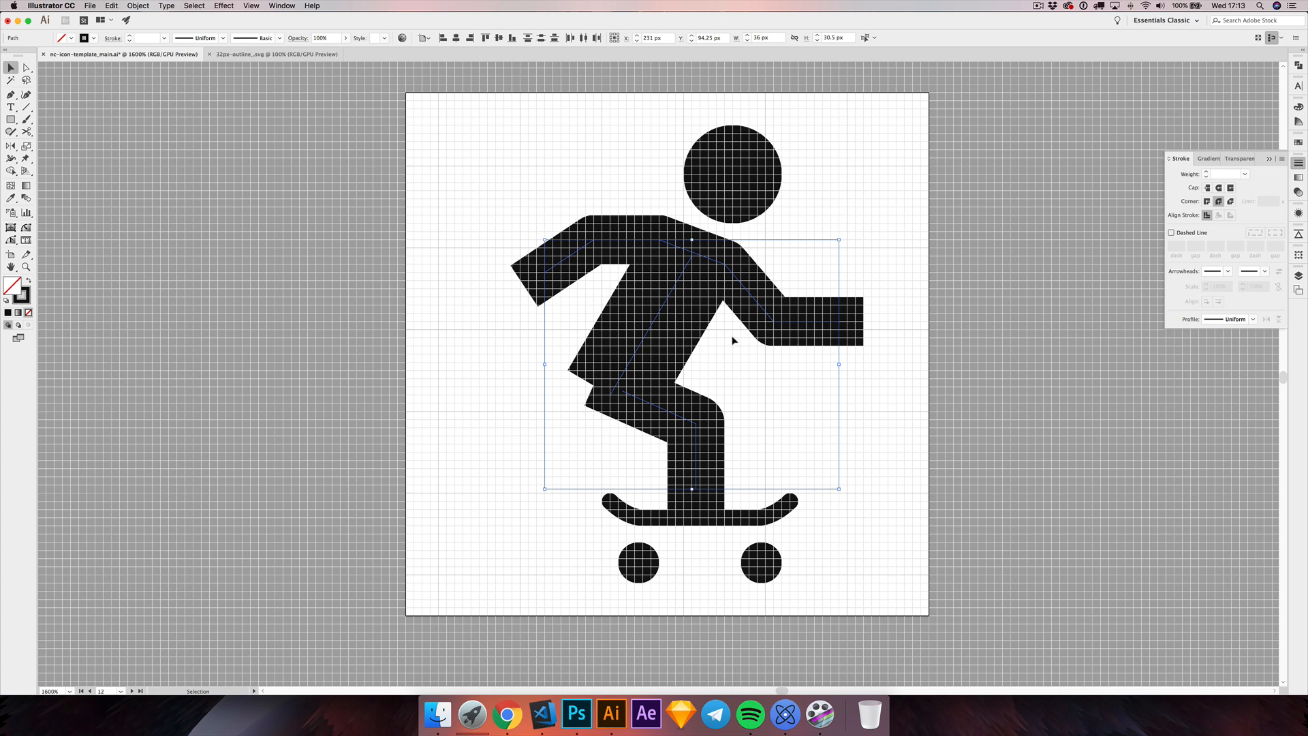
click(138, 6)
click(156, 112)
click(471, 347)
click(570, 338)
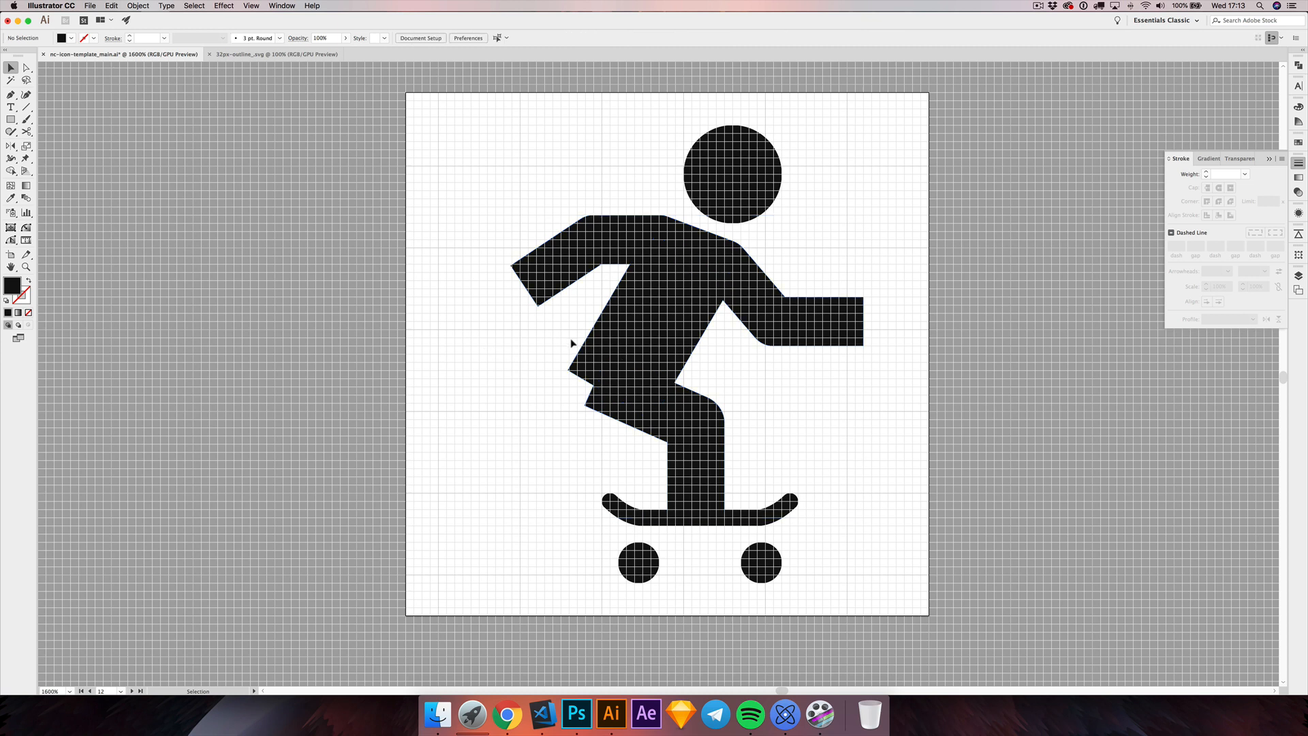
- Lower the upper end corner of the front forearm by about 1 px so it tapers toward the hand
key(alt)
drag(537, 338, 542, 341)
key(a)
drag(865, 297, 870, 304)
click(848, 295)
scroll(534, 306, left, 2)
scroll(534, 307, up, 1)
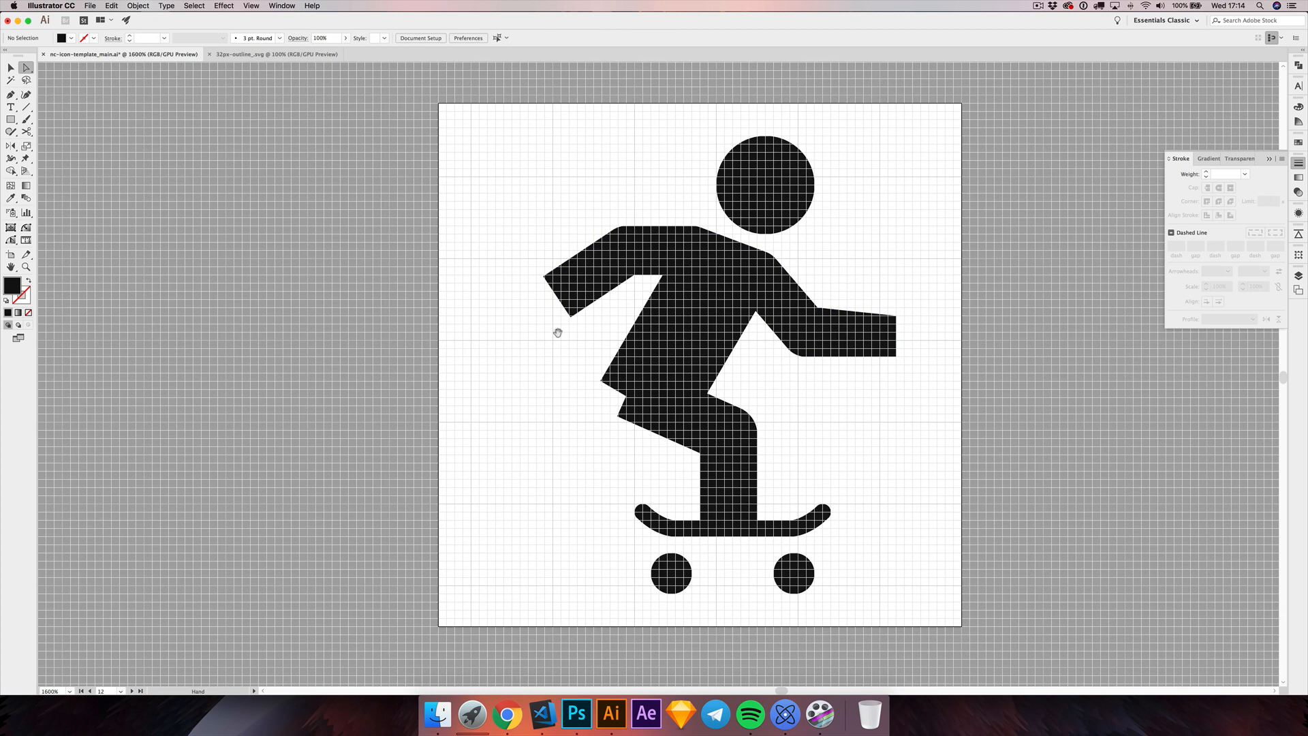
- Create a 5 x 5 px circle below the end of the back arm
drag(11, 119, 53, 142)
click(521, 361)
drag(472, 342, 451, 342)
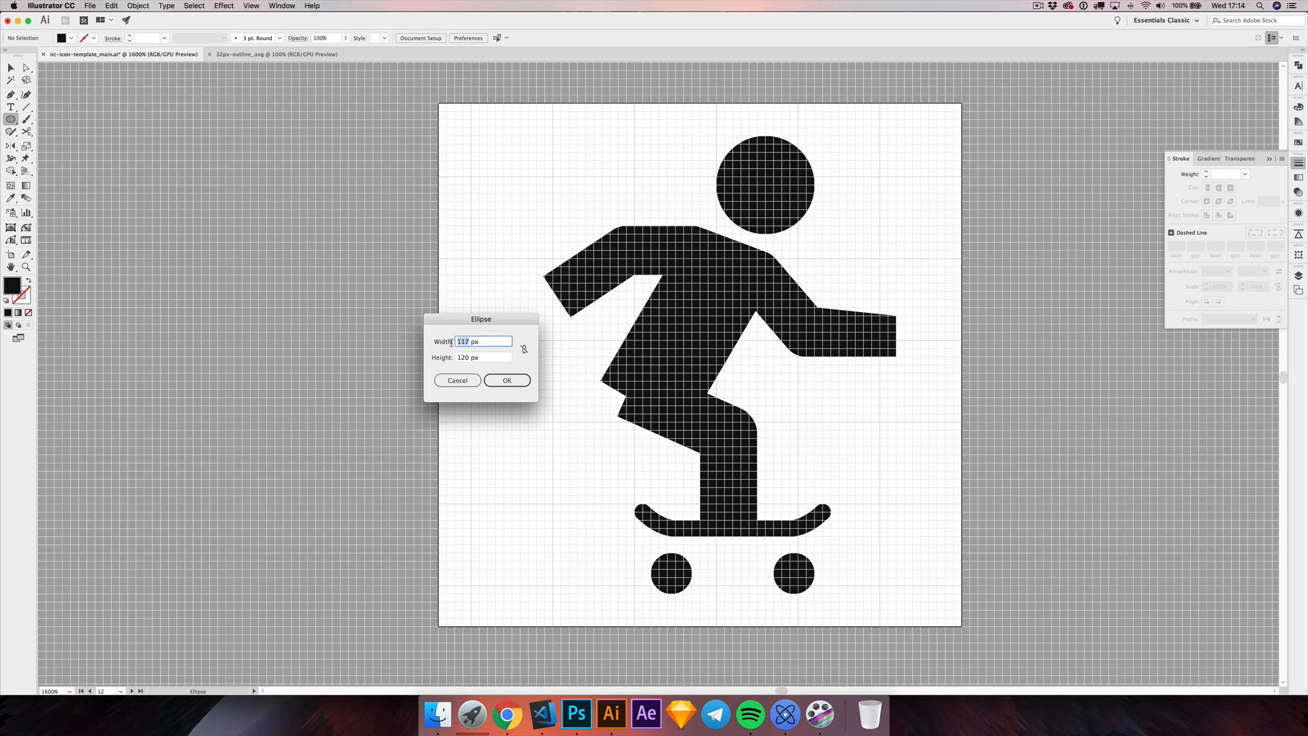
text(5)
key(Tab)
text(5)
key(Return)
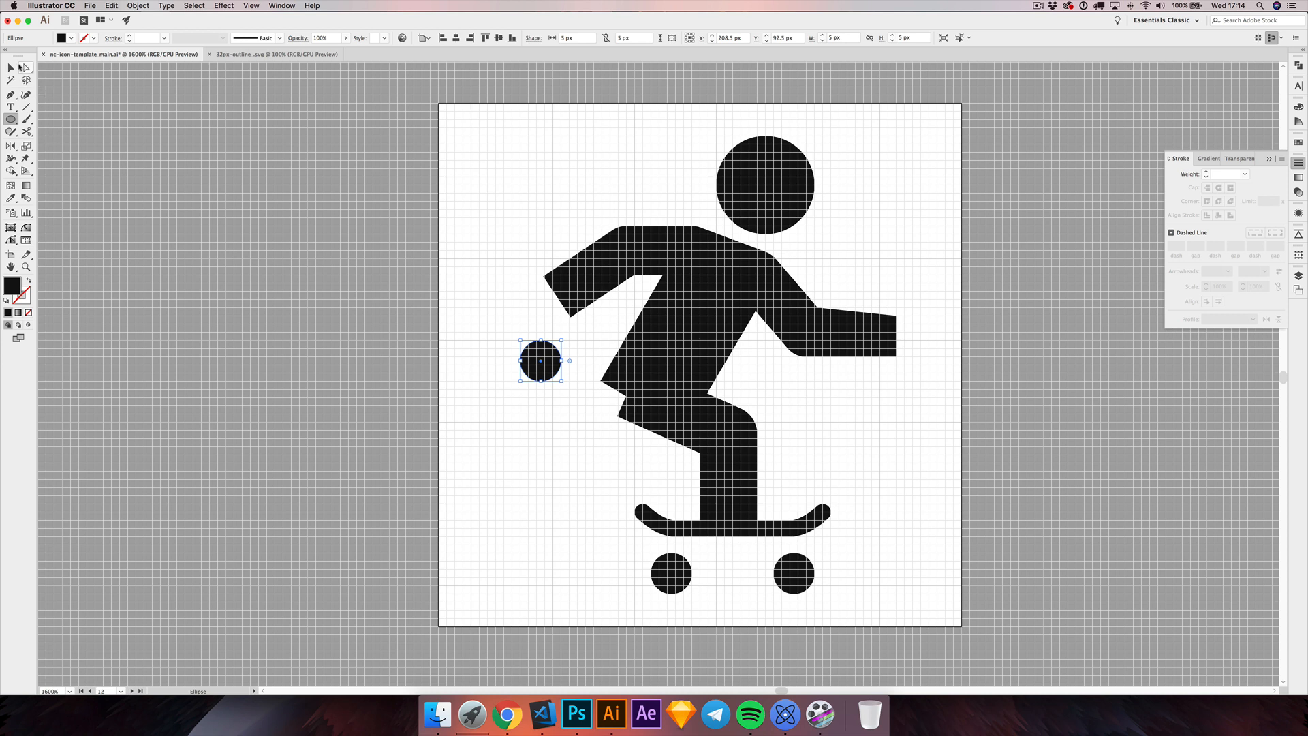
- Move the circle up onto the end of the back forearm and turn off Snap to Pixel
key(v)
click(557, 342)
scroll(559, 341, up, 2)
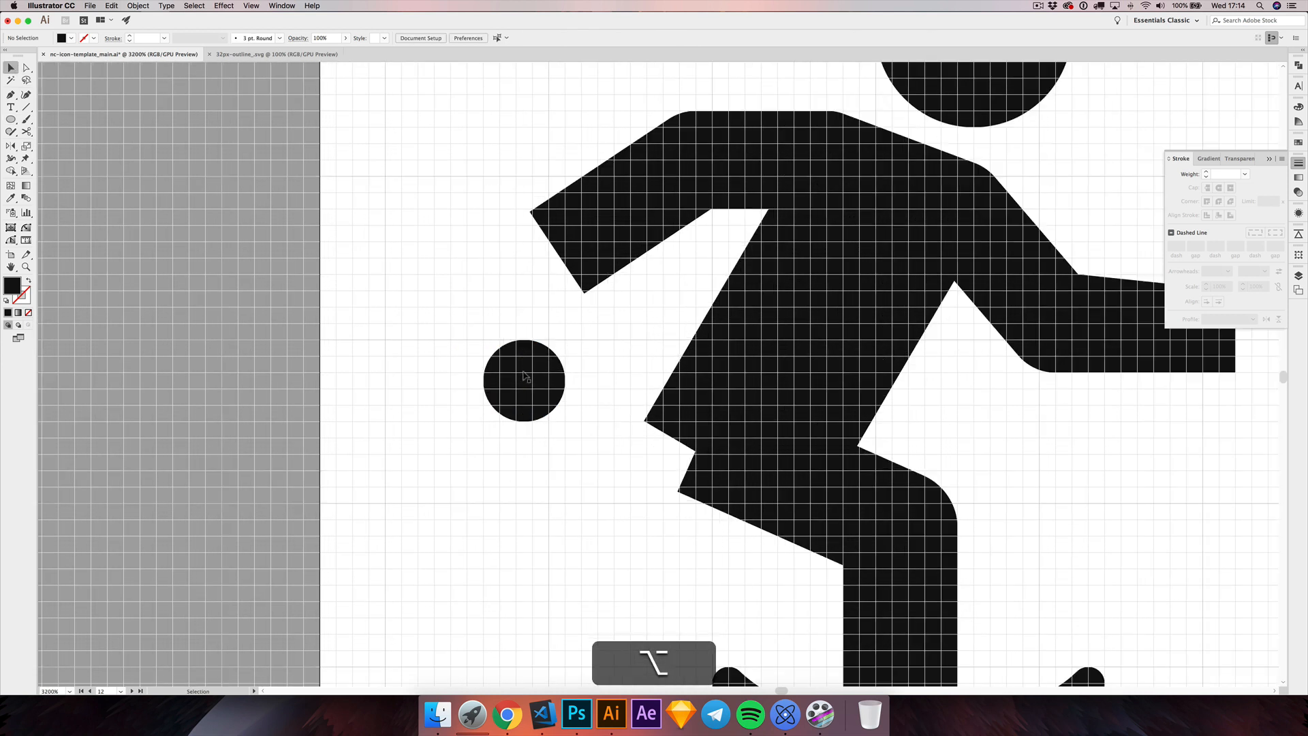
drag(523, 372, 539, 246)
key(shift+super+a)
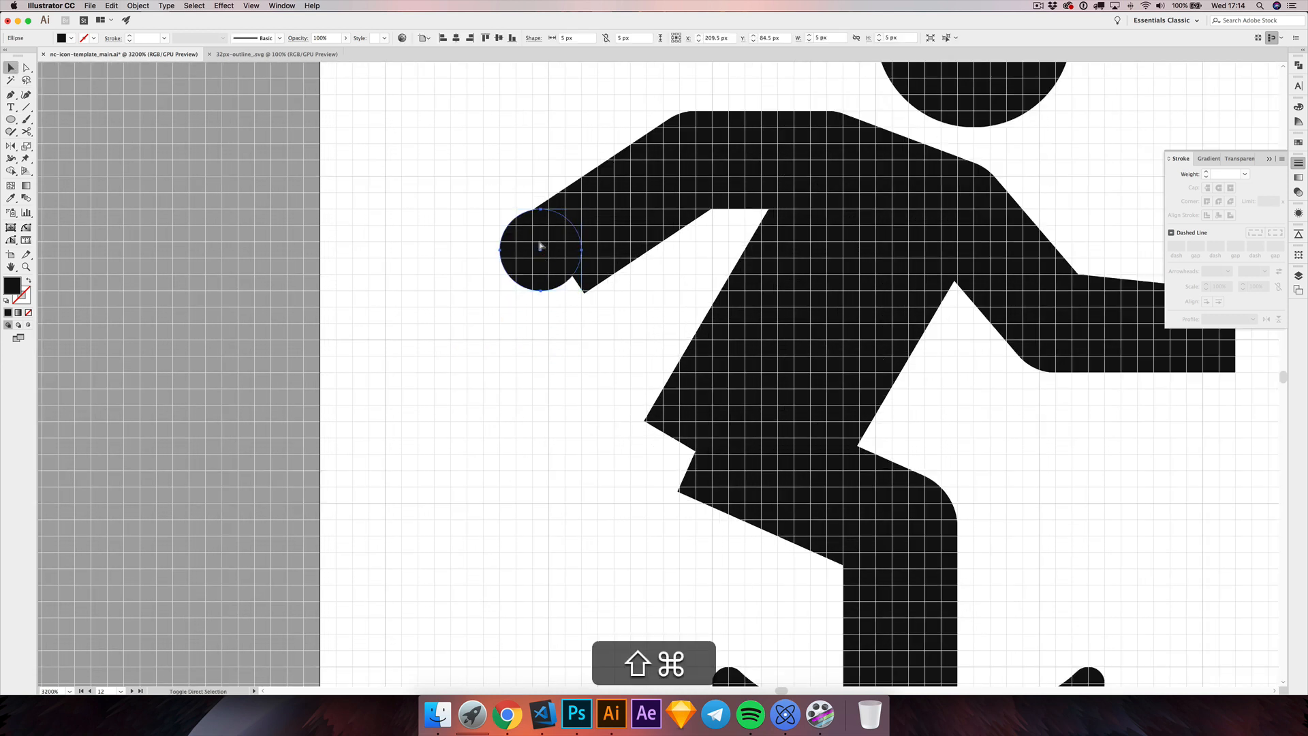
click(252, 7)
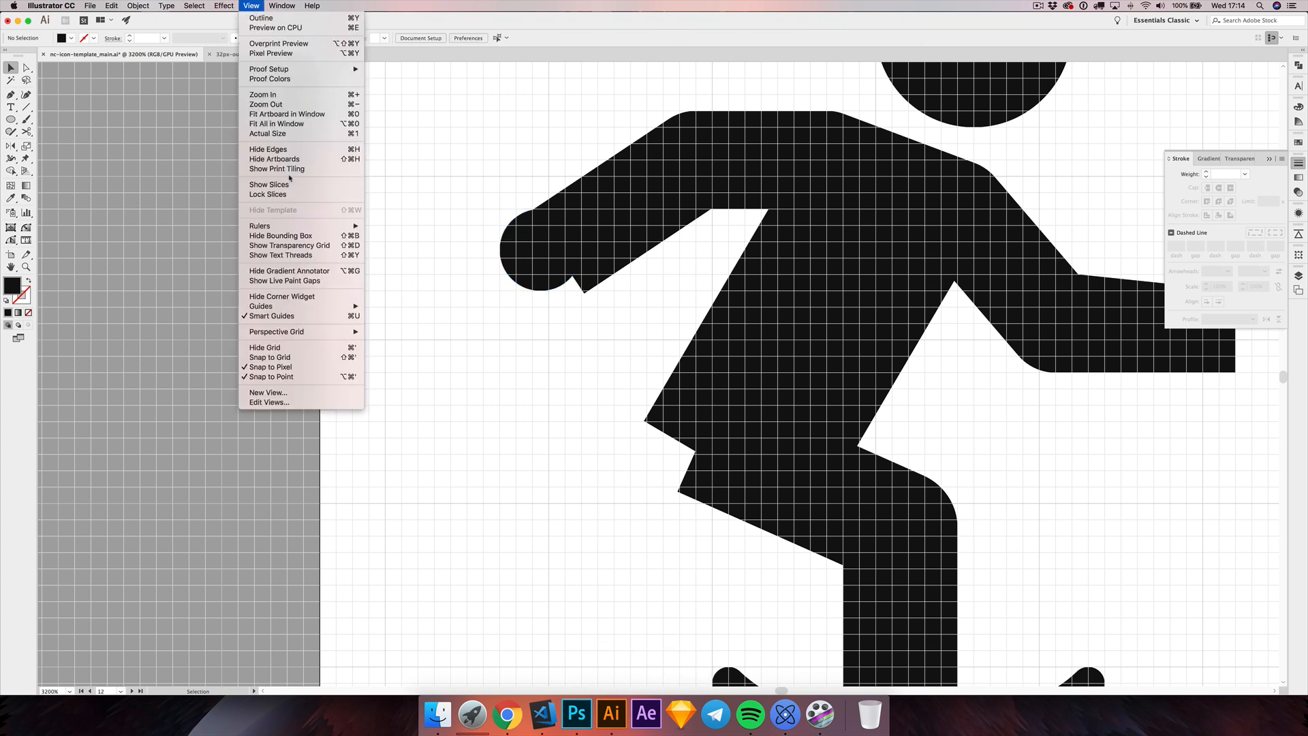
click(303, 368)
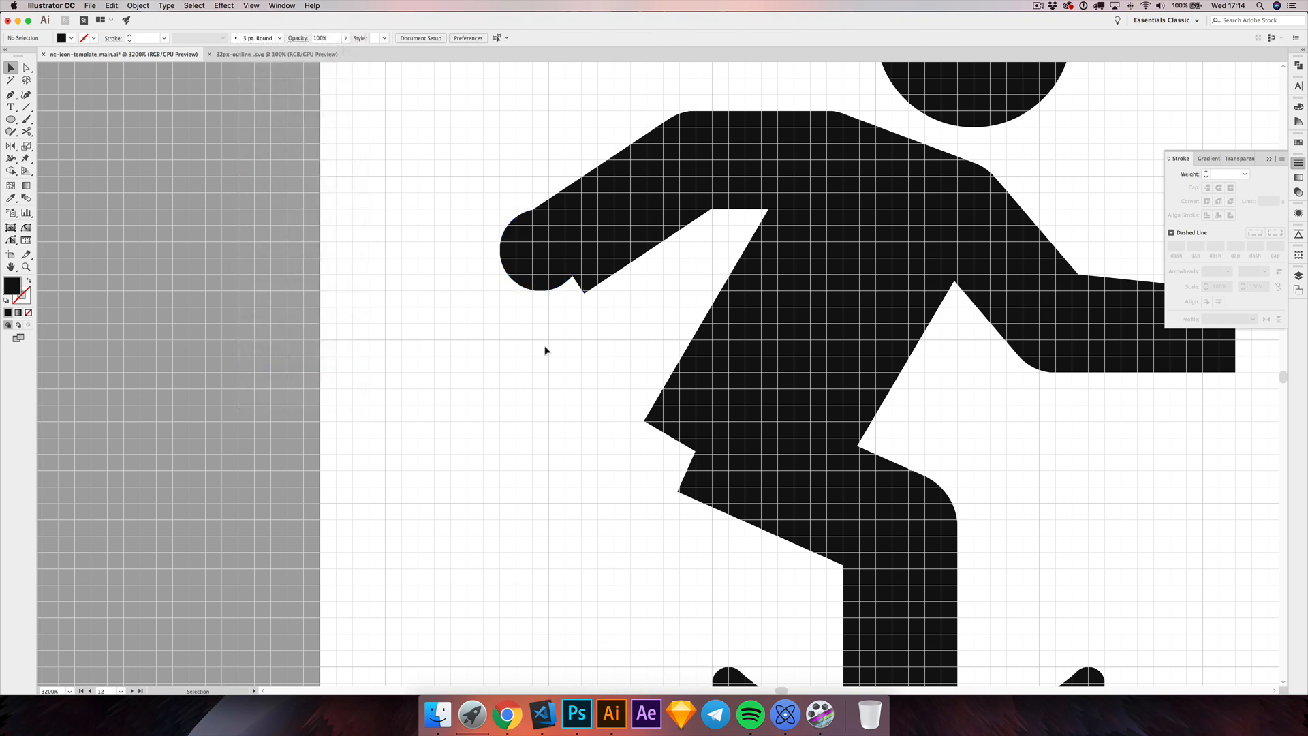
- In outline view, fit the circle to the back forearm's upper edge and pull the arm's lower end corner onto the circle
click(559, 251)
key(super+y)
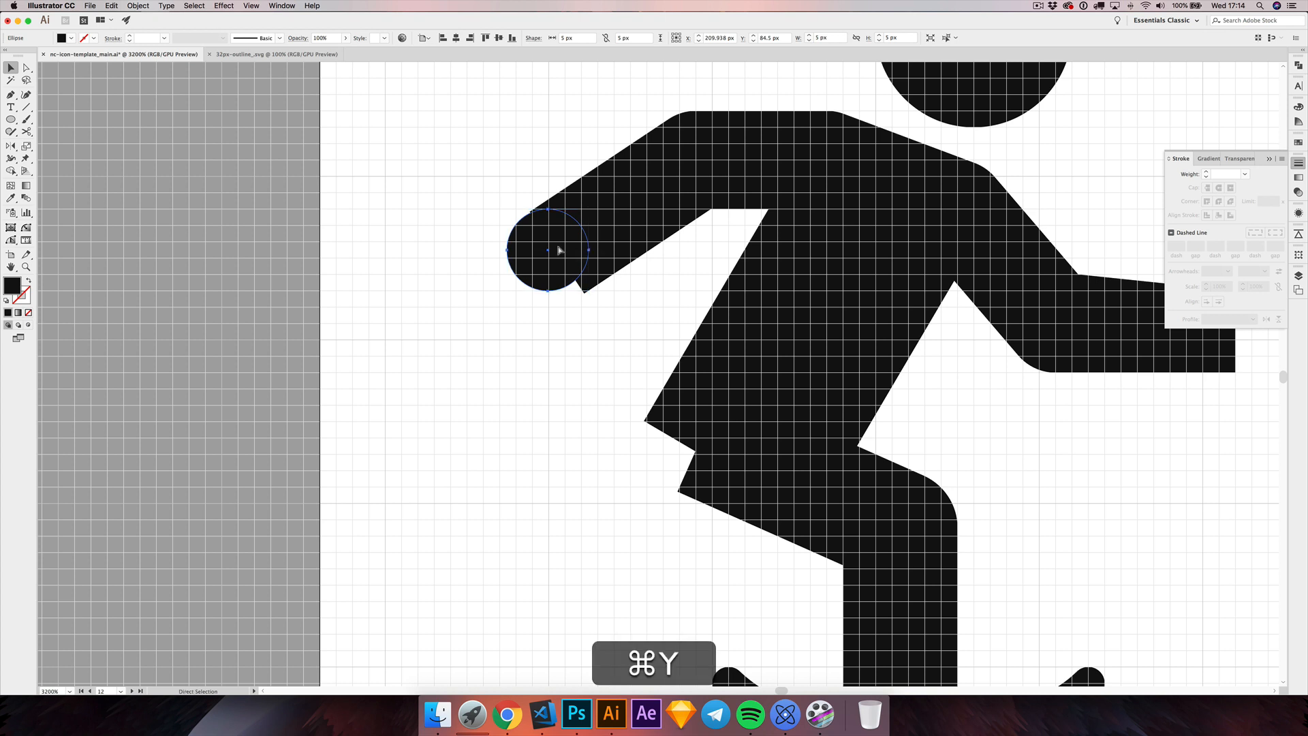
click(560, 230)
scroll(560, 230, up, 1)
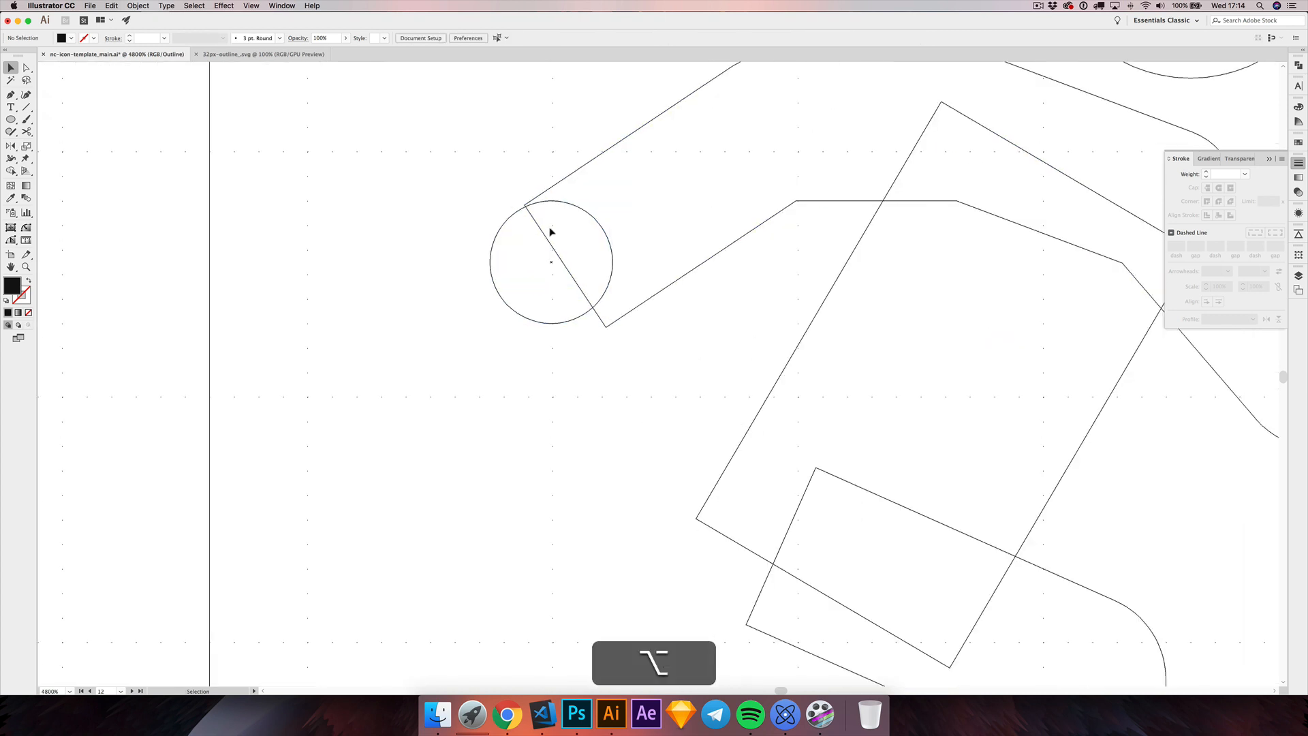
drag(514, 219, 514, 213)
key(a)
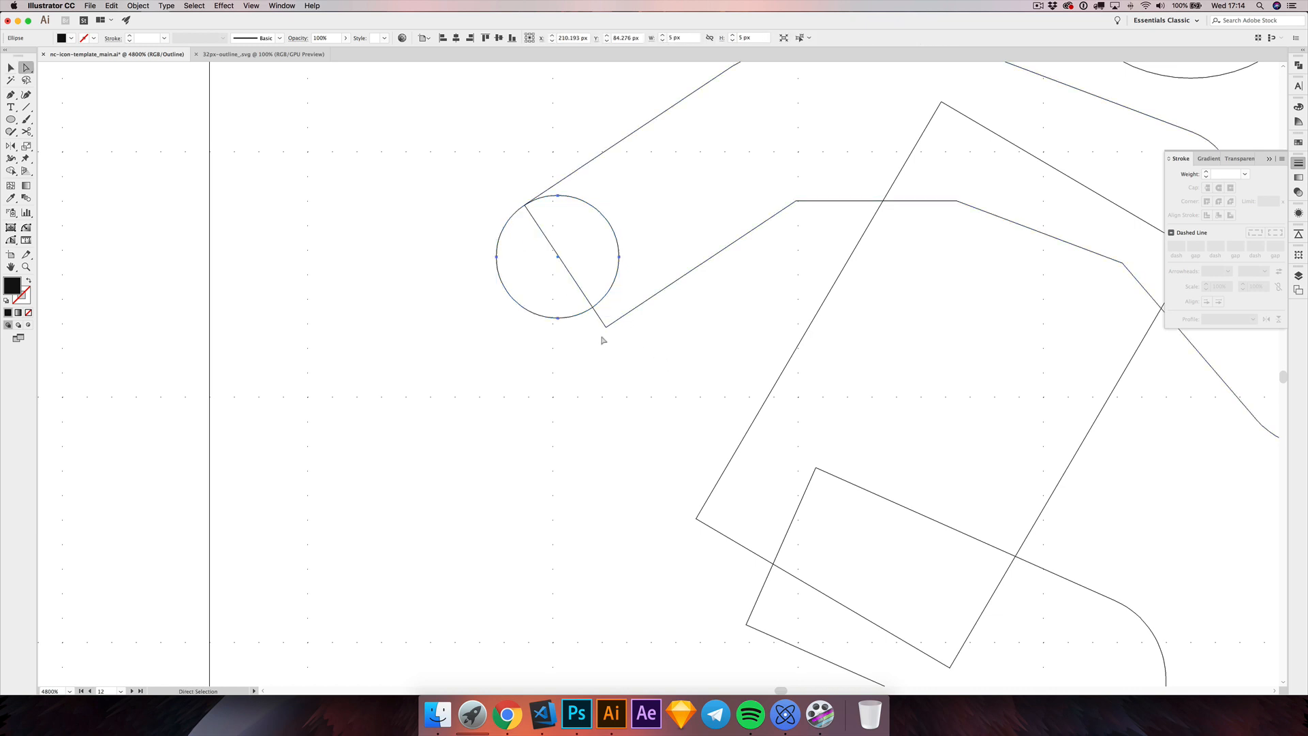
drag(607, 326, 594, 311)
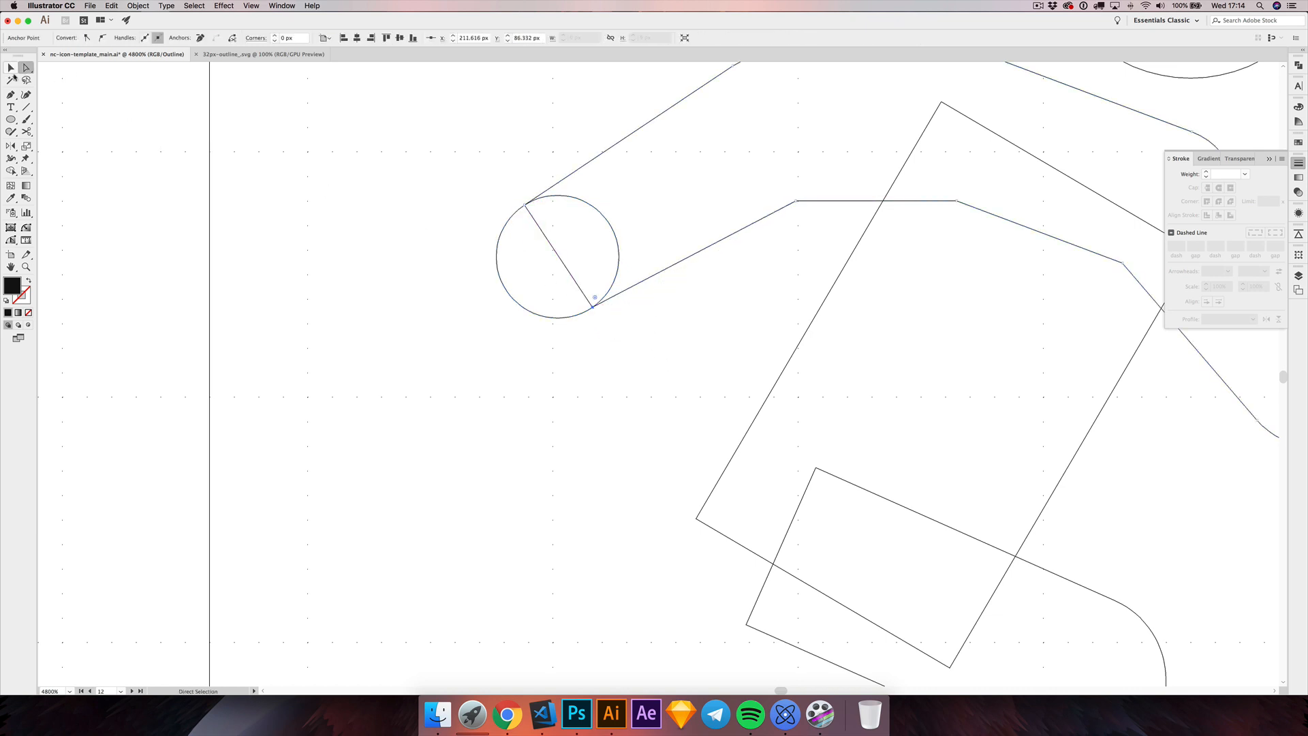
- Move the circle about 10 px left and 5 px down, clear of the arm, and return to the filled preview
click(11, 69)
click(496, 297)
click(507, 296)
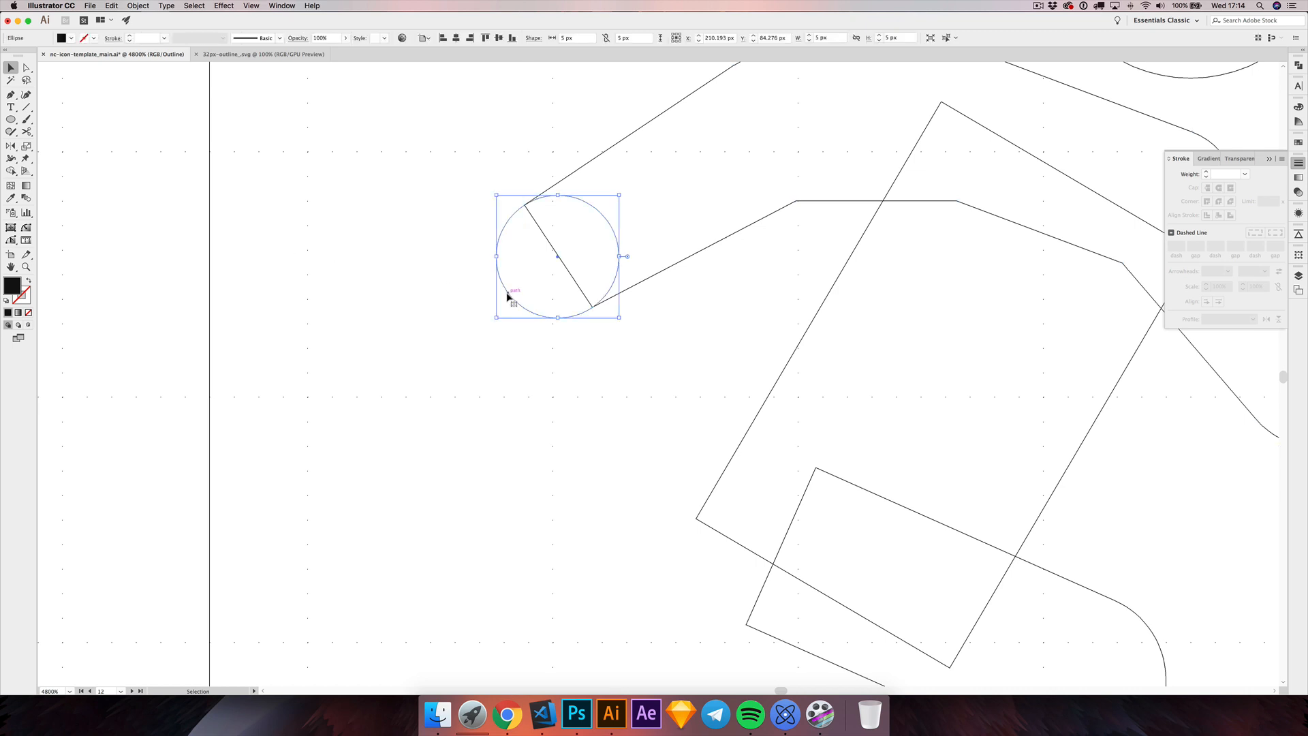
key(alt)
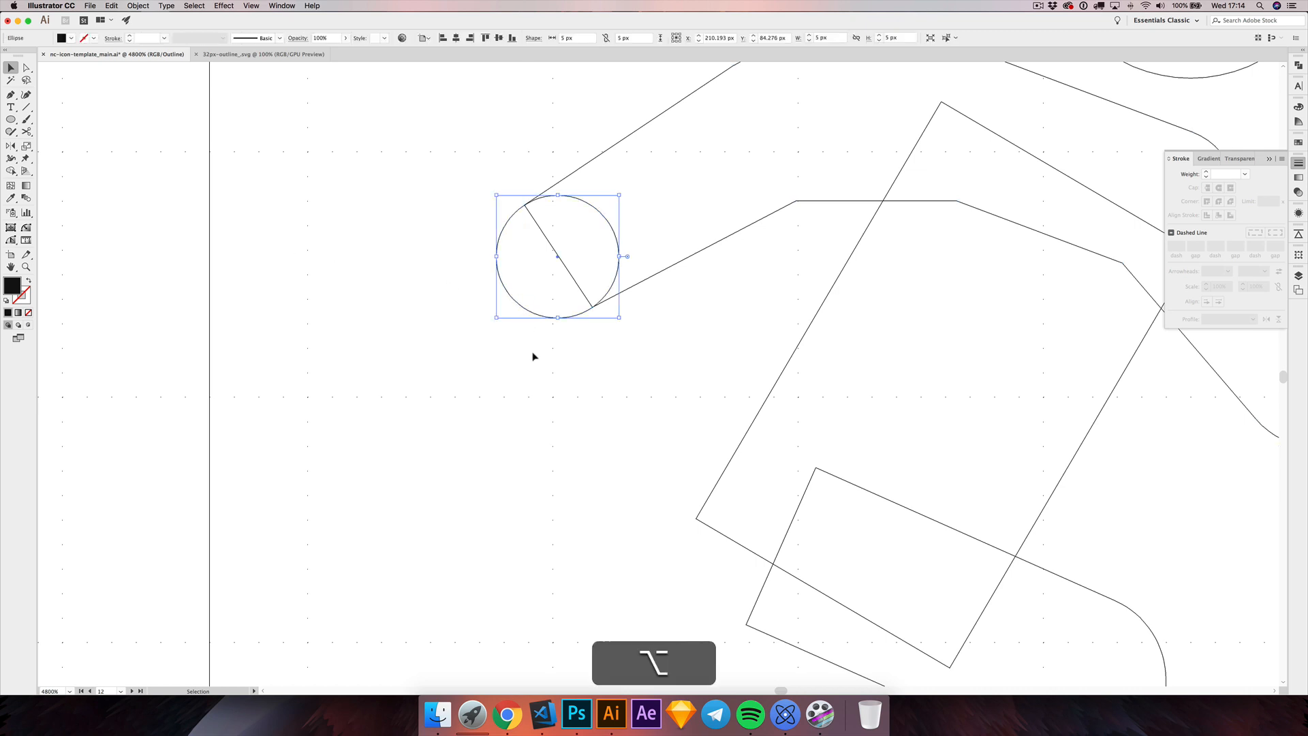
click(459, 290)
drag(397, 347, 263, 406)
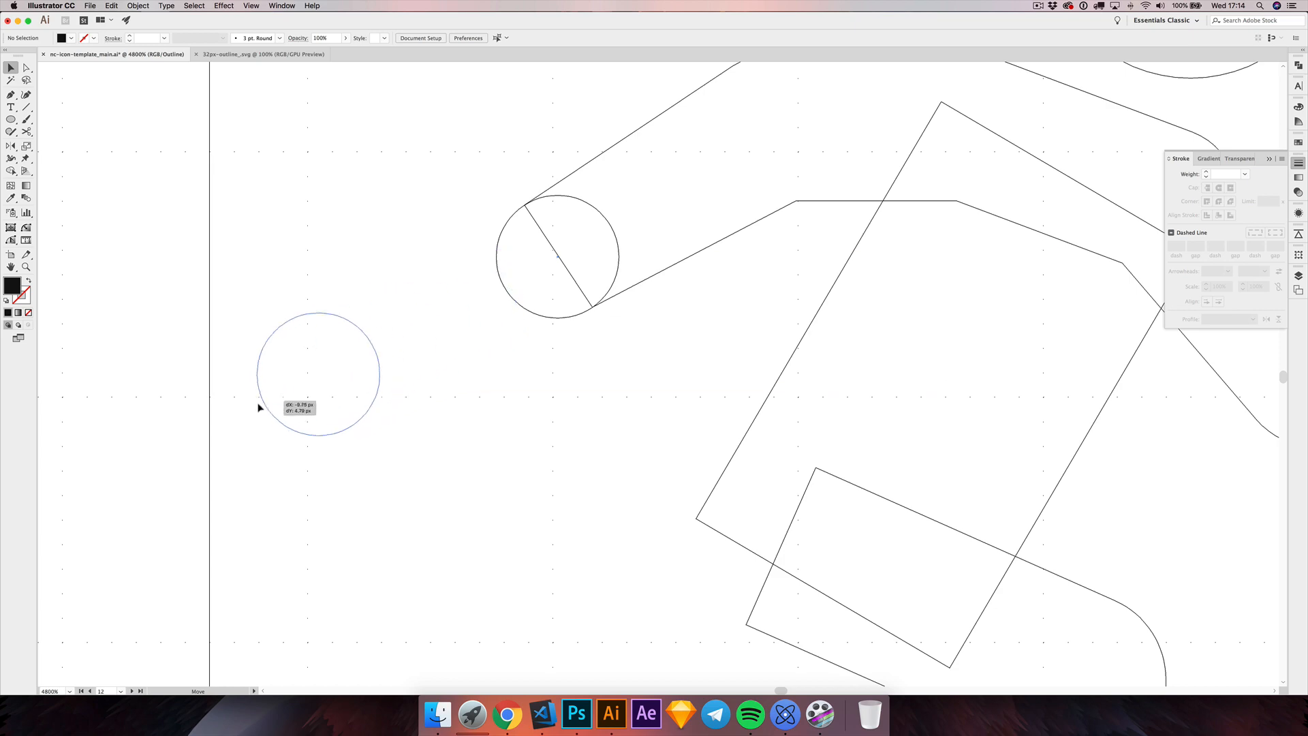
key(super+y)
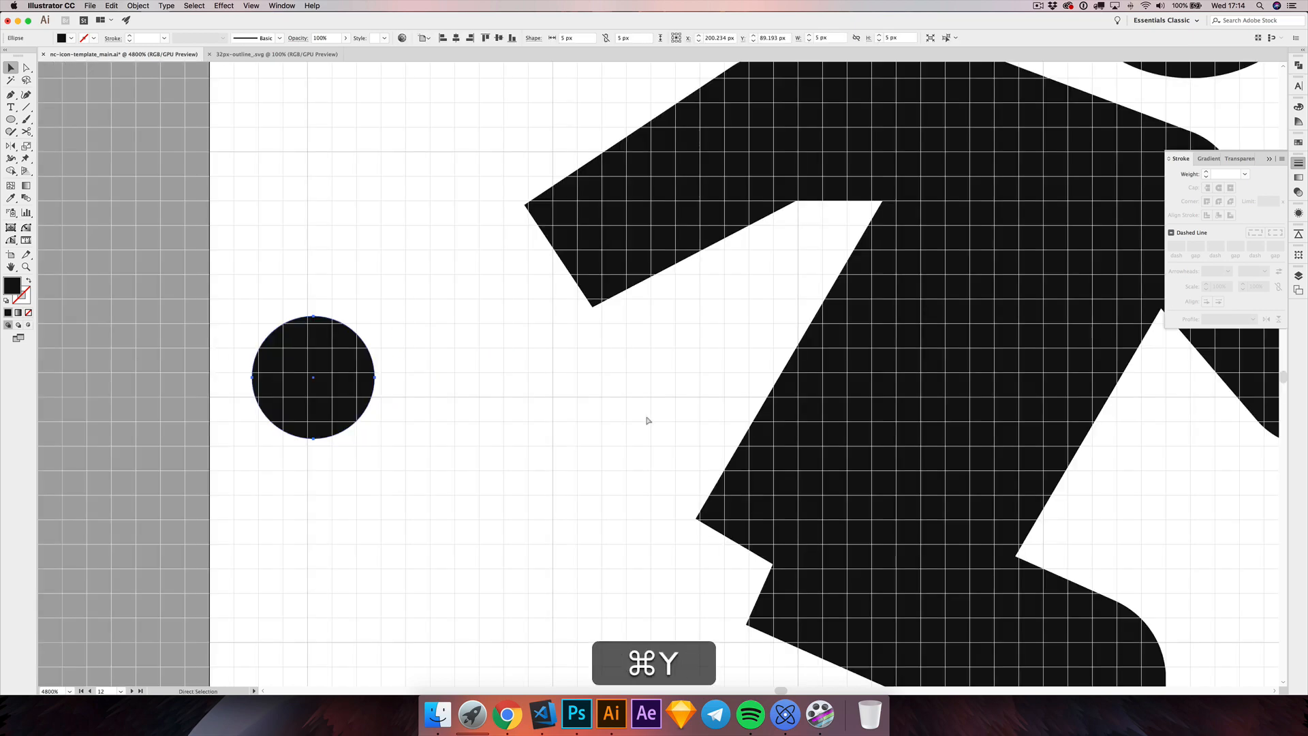
- Round the end corners of the front and back forearms fully with live corners to form rounded hands
scroll(645, 415, down, 3)
drag(635, 398, 569, 373)
key(a)
drag(878, 314, 903, 406)
drag(877, 343, 838, 361)
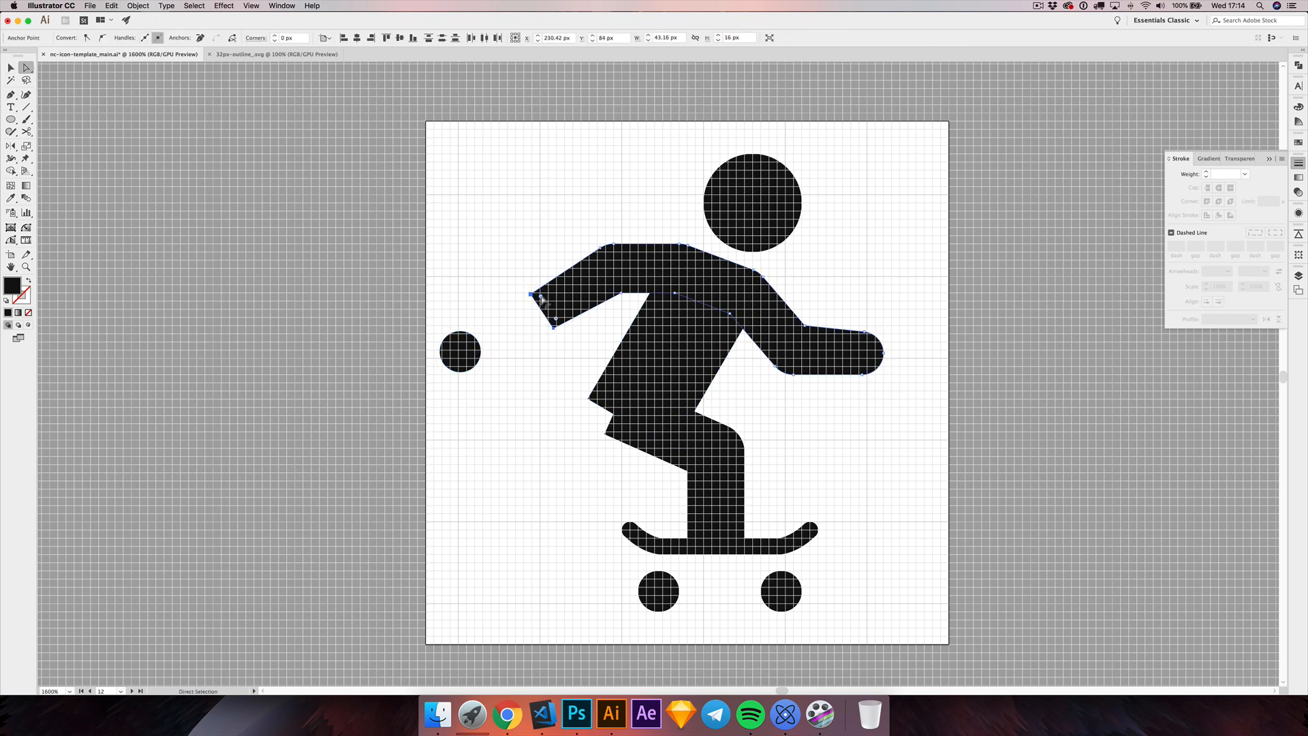
drag(541, 297, 610, 288)
click(482, 257)
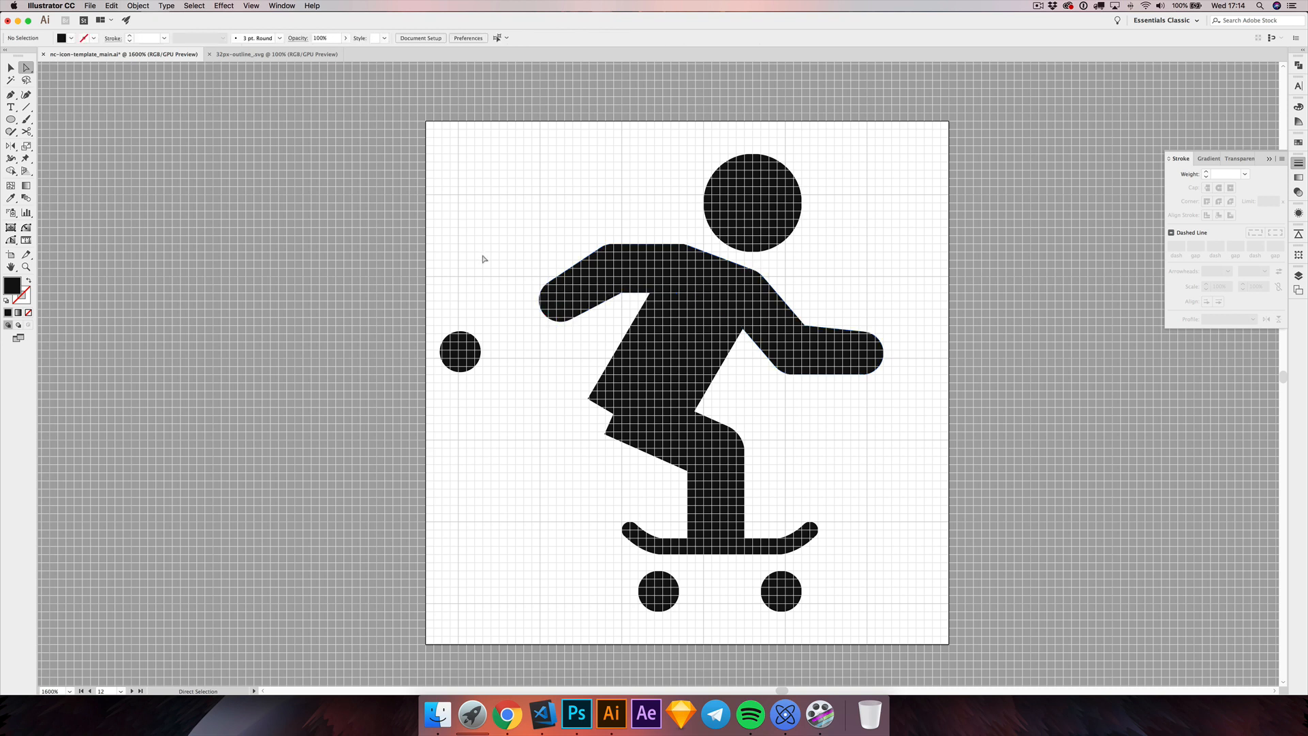
- Examine the whole skateboarder figure at several zoom levels, checking the limbs and the hip area
drag(506, 265, 464, 252)
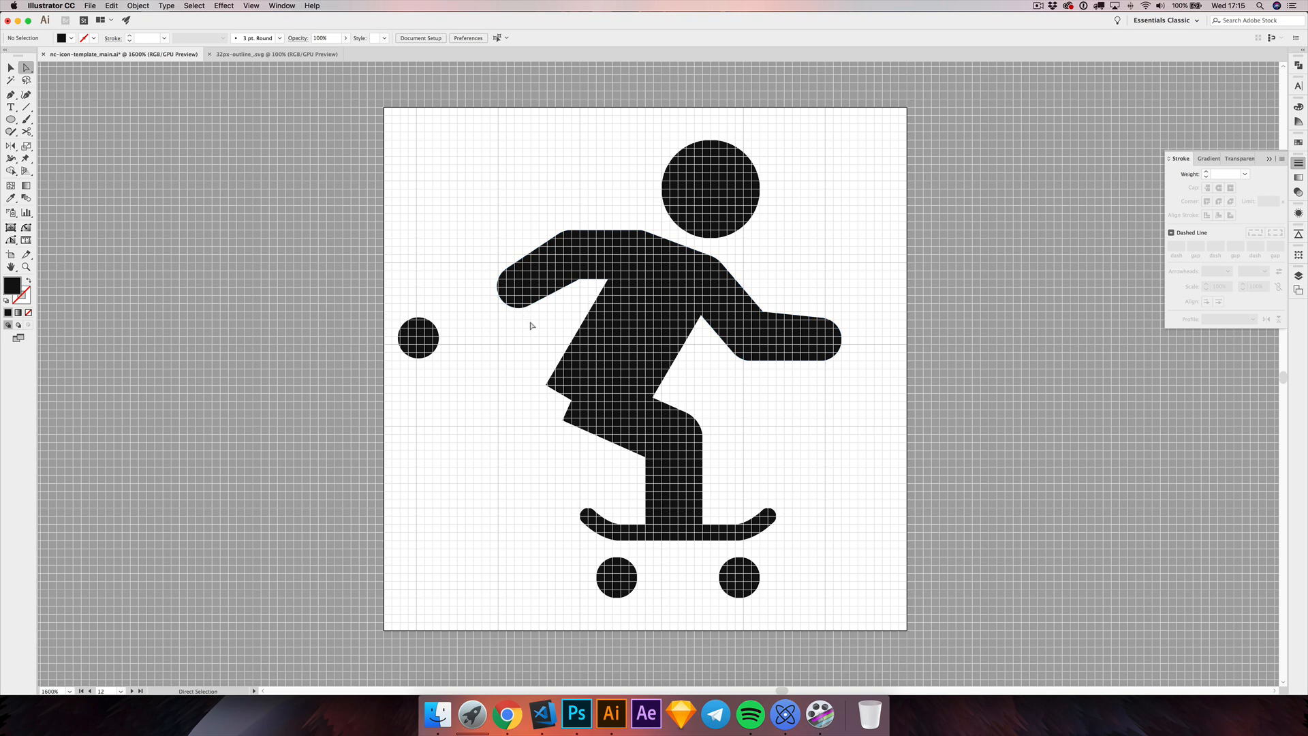
drag(716, 370, 742, 374)
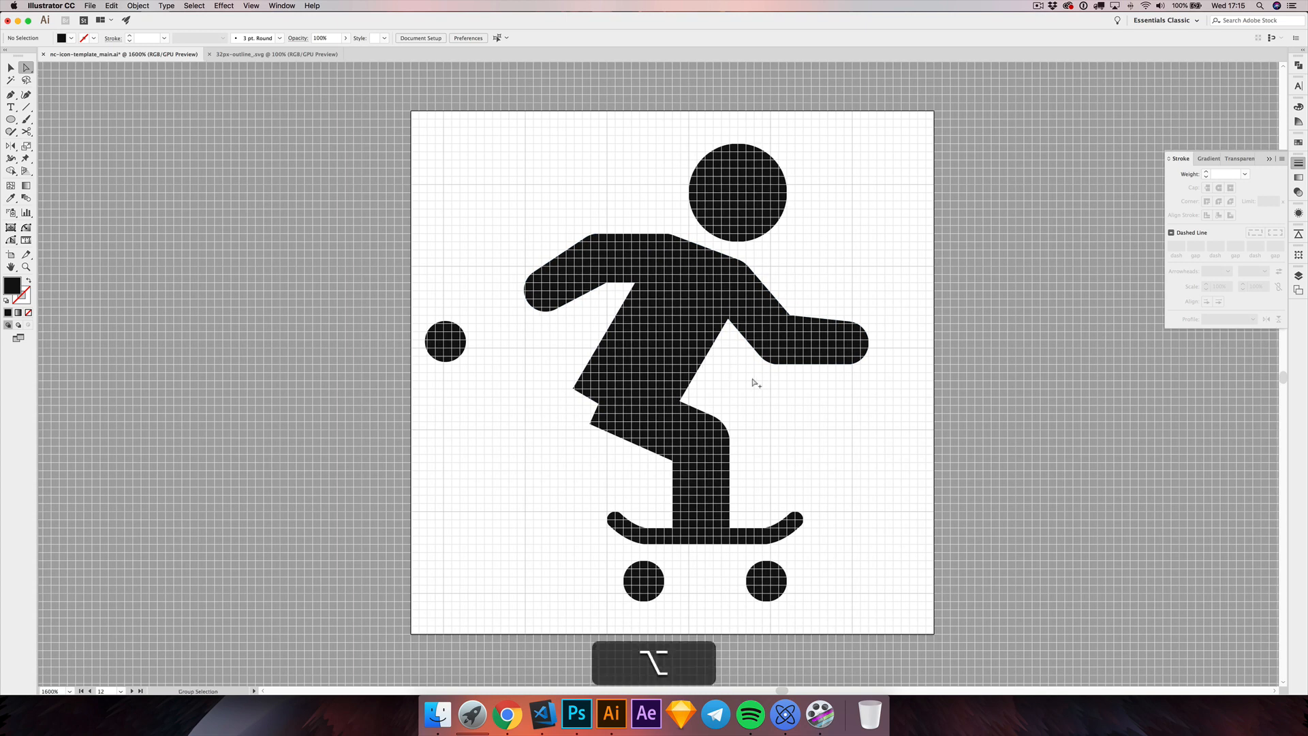
scroll(753, 383, down, 1)
scroll(755, 395, down, 2)
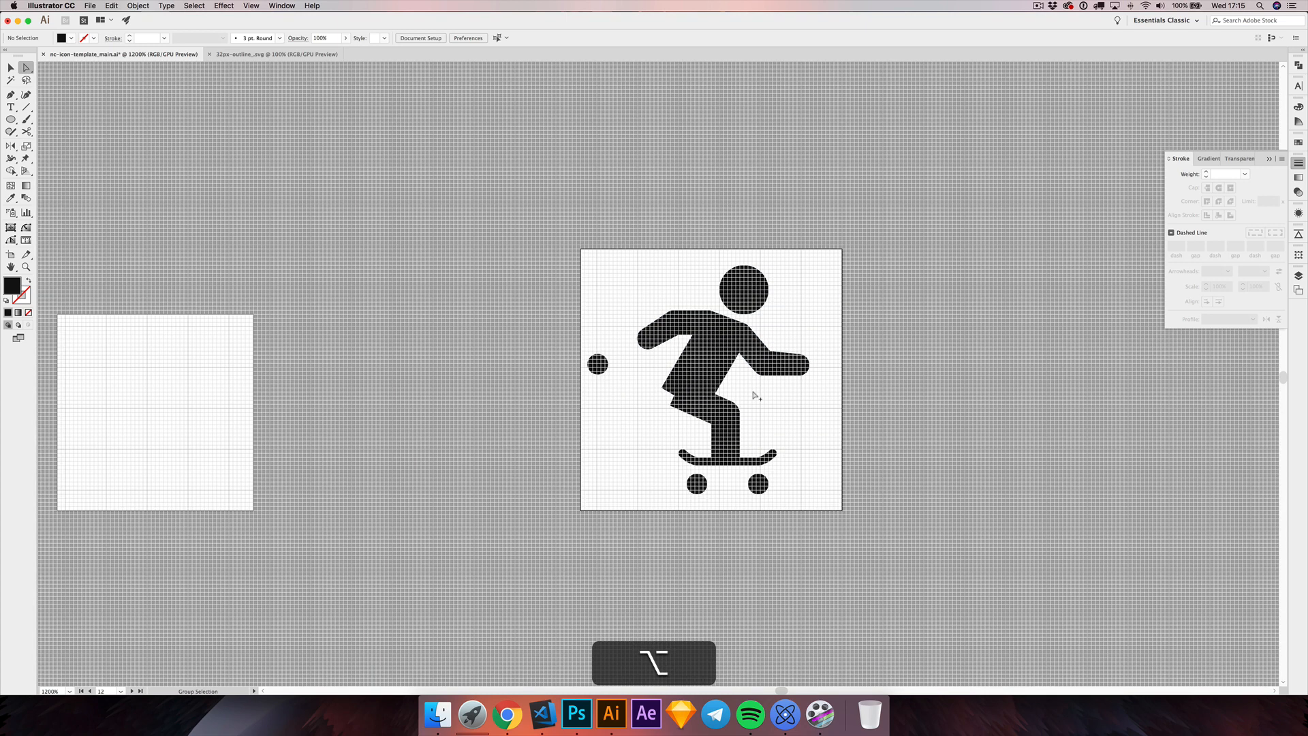
scroll(754, 390, up, 2)
scroll(753, 390, down, 3)
scroll(749, 392, up, 3)
scroll(707, 403, up, 2)
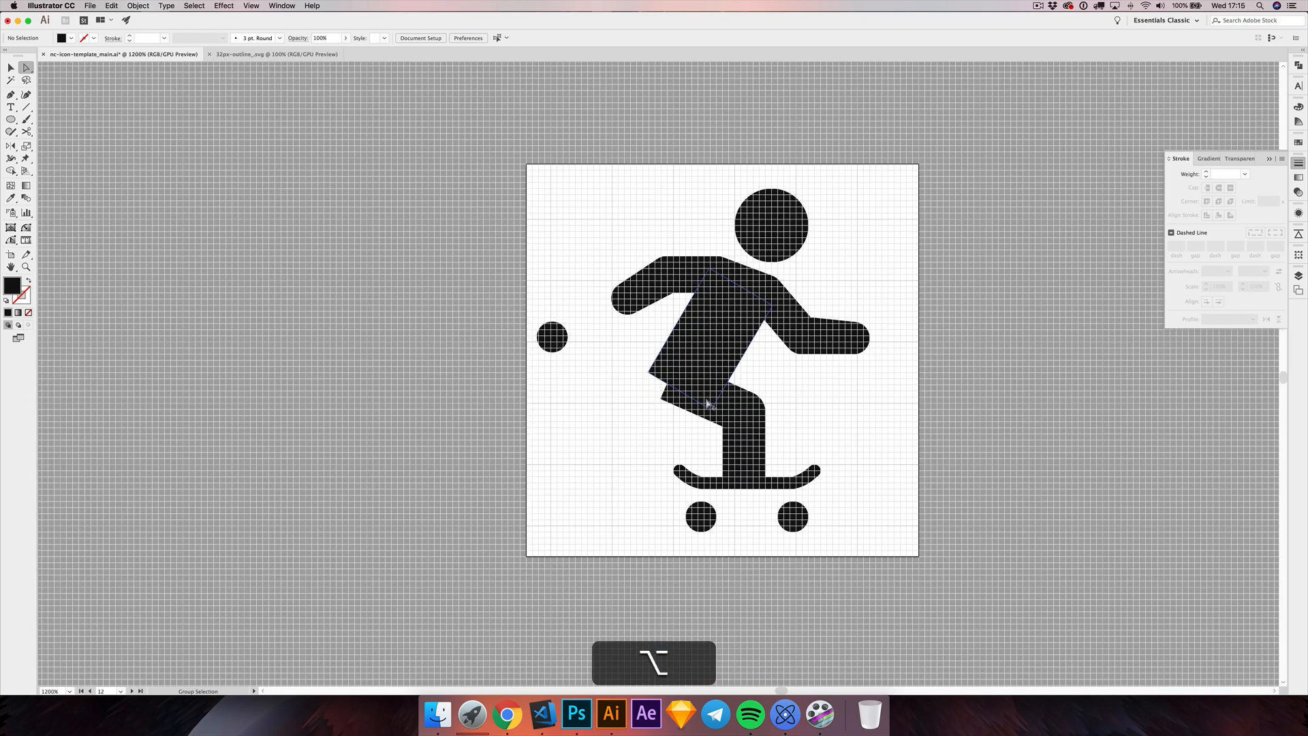
- Extend the torso's lower back corner, bring the front thigh's back corner onto it, and shift the thigh's upper corner slightly up and forward
scroll(720, 389, up, 2)
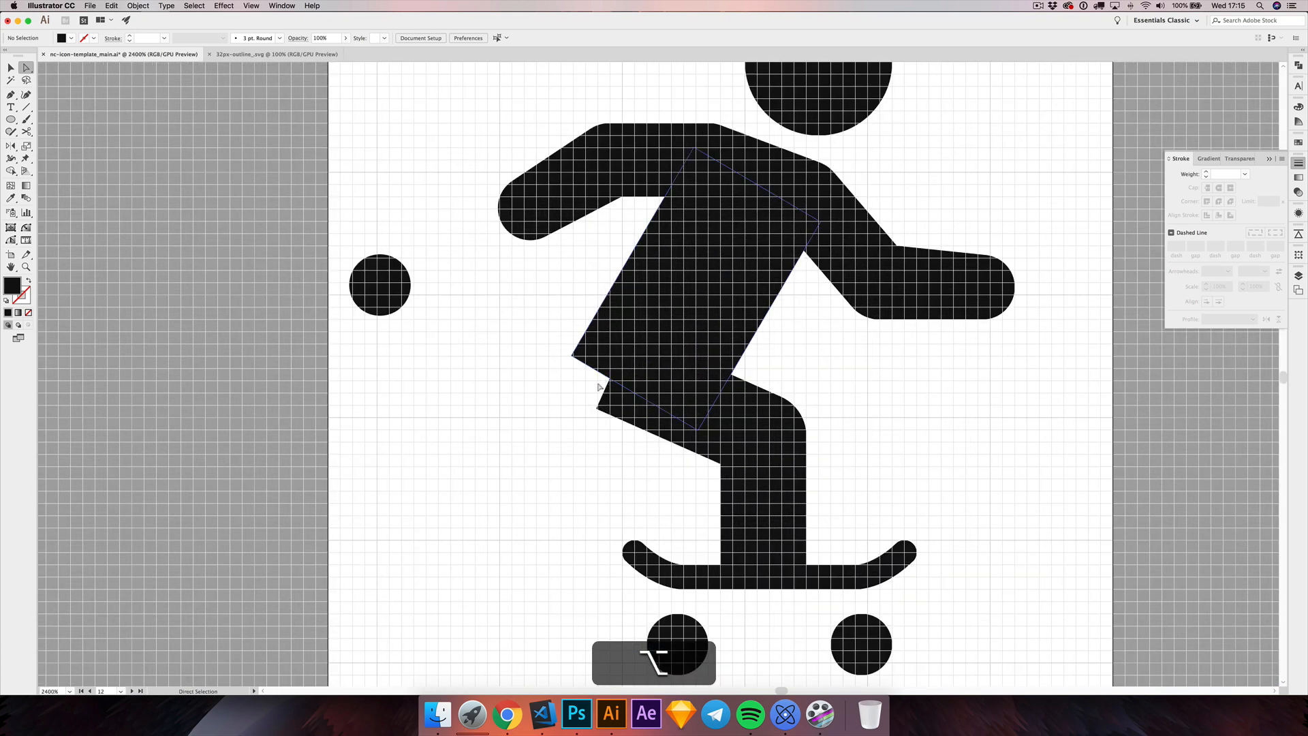
click(597, 408)
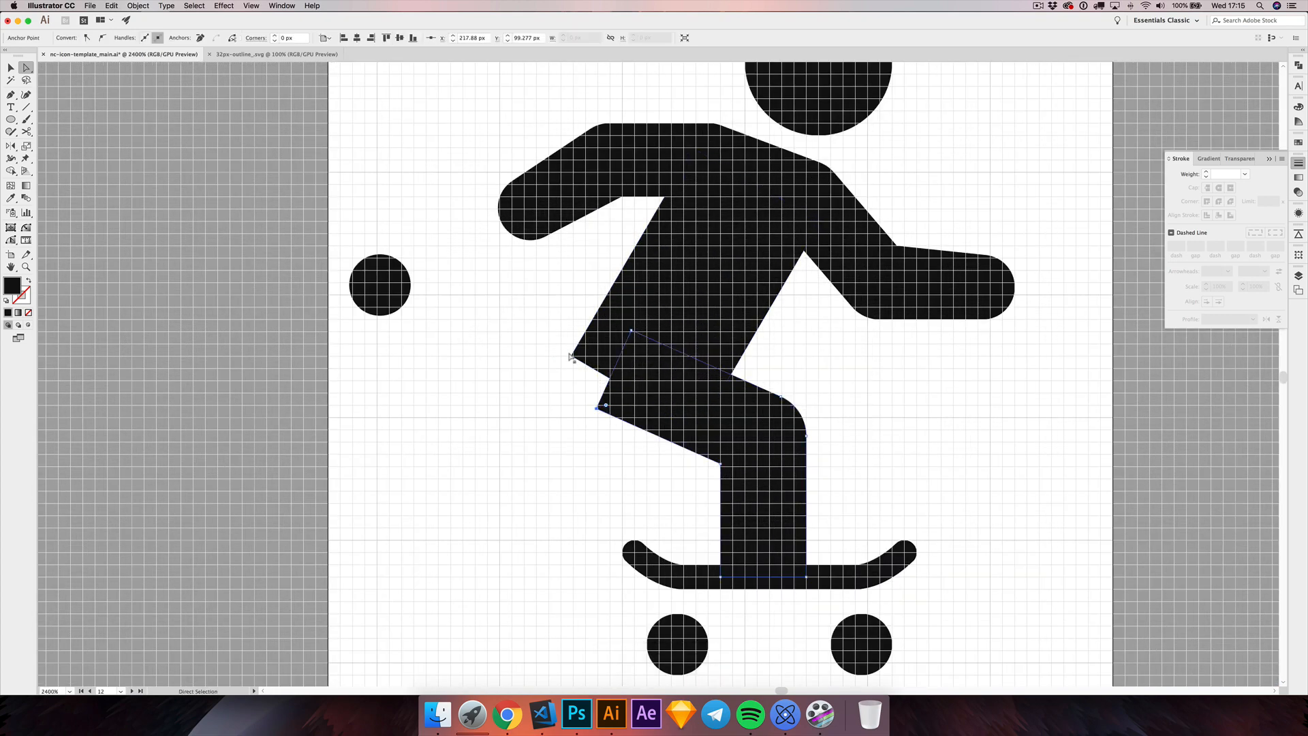
mouse_move(571, 357)
mouse_down()
mouse_move(564, 372)
mouse_move(586, 389)
mouse_move(555, 370)
mouse_up()
click(598, 409)
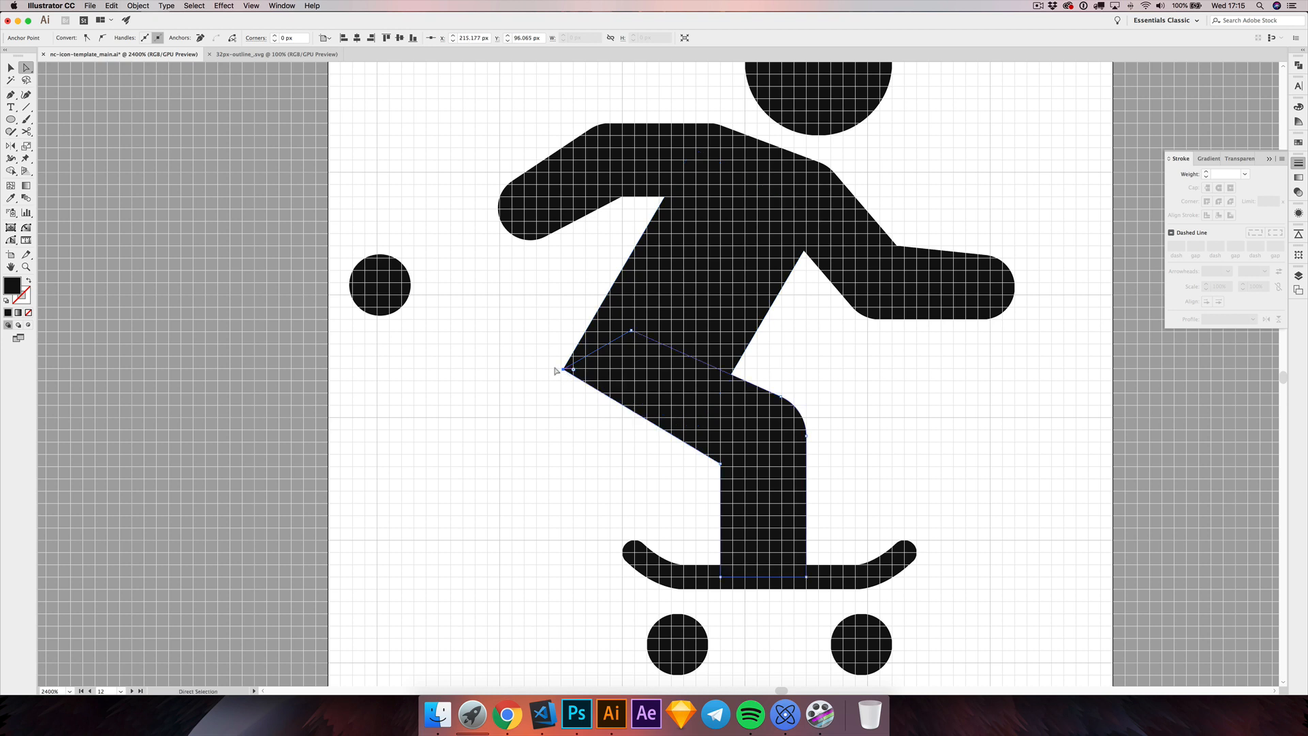
click(540, 374)
click(748, 391)
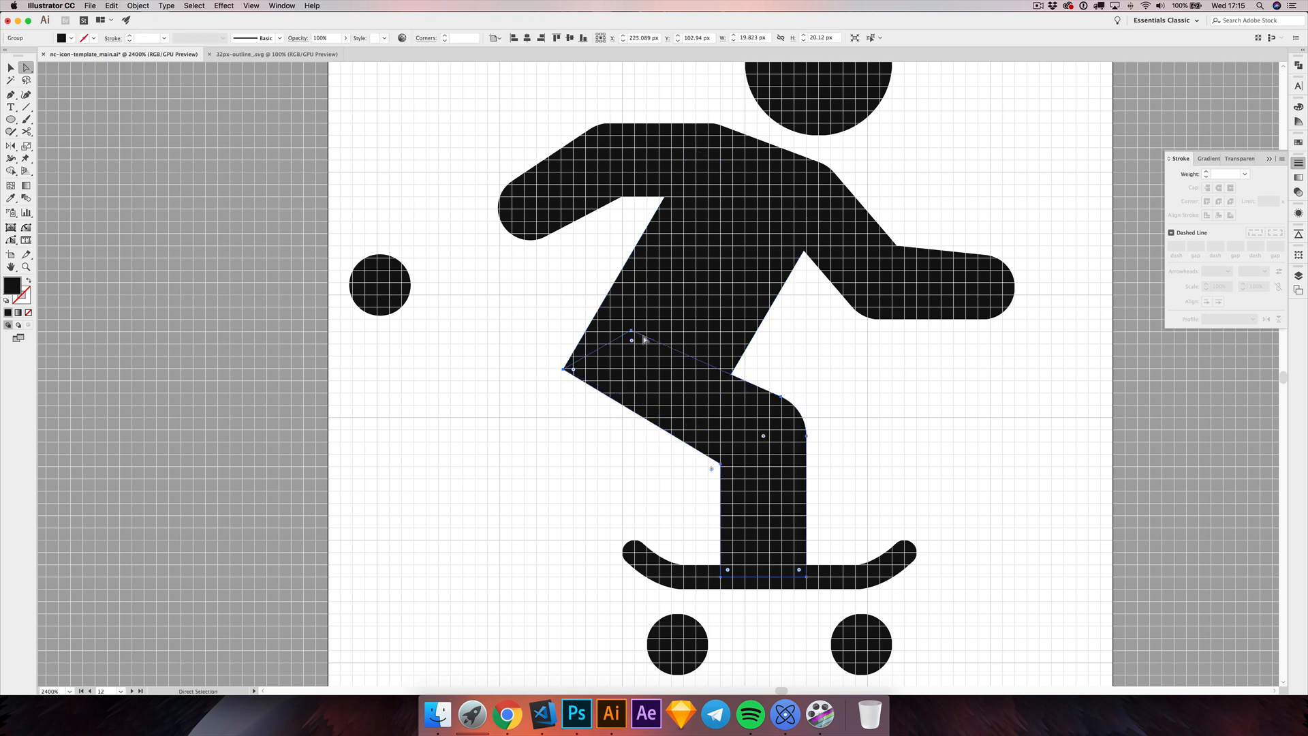
drag(632, 332, 644, 330)
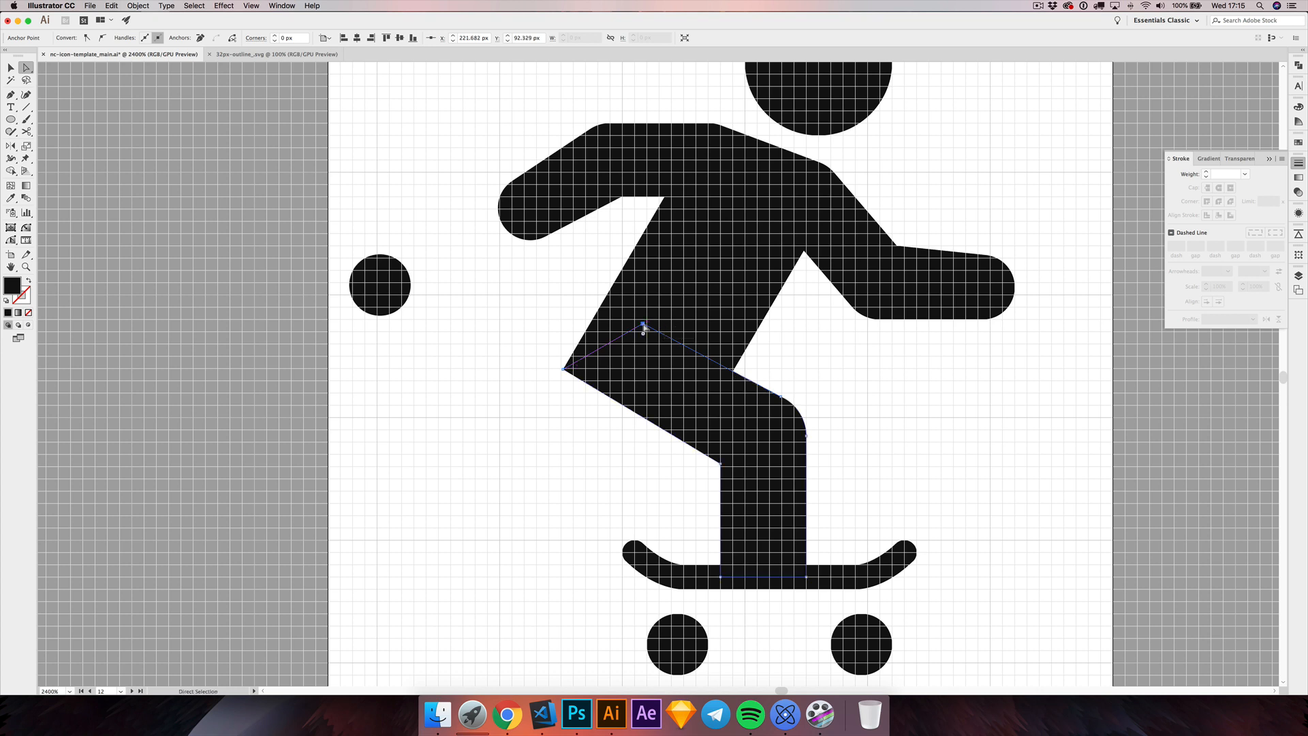
- Turn Snap to Pixel on and move the front shin's lower back corner 1 px forward to taper the shin
drag(829, 553, 802, 580)
click(721, 577)
key(super+shift+apostrophe)
click(722, 579)
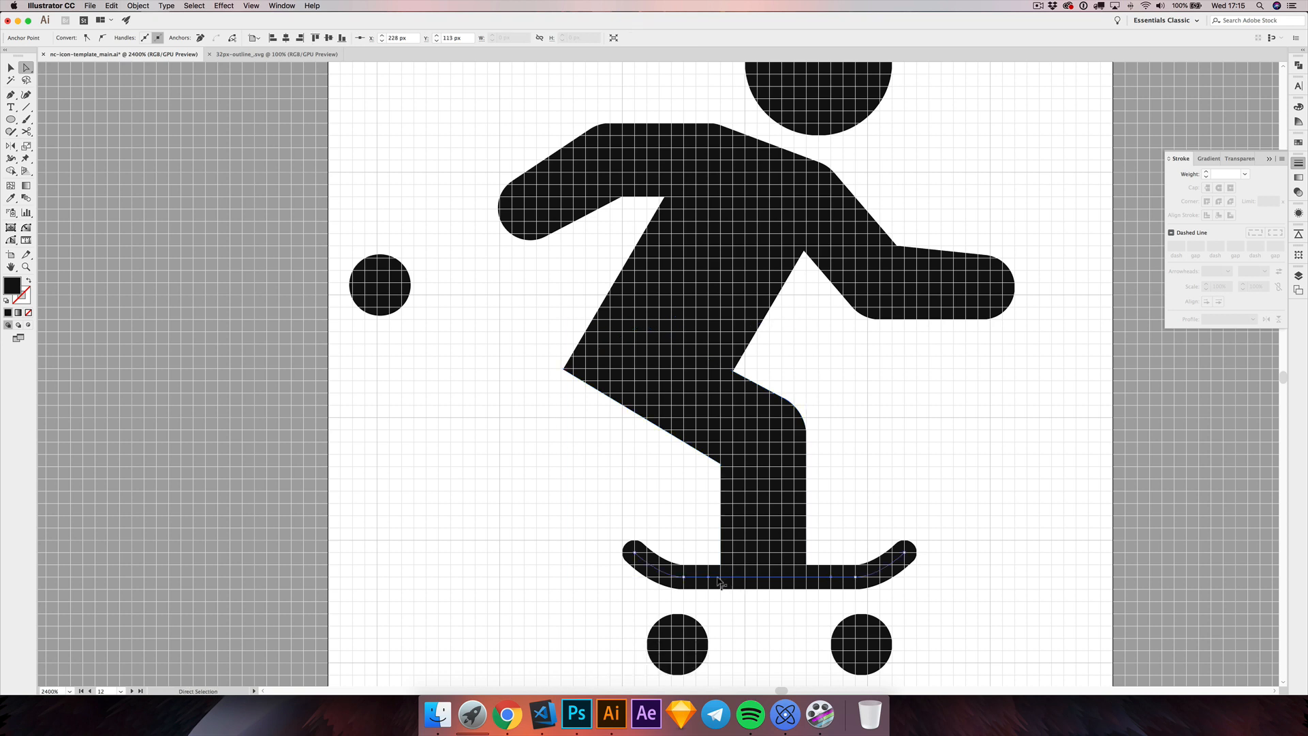
click(722, 578)
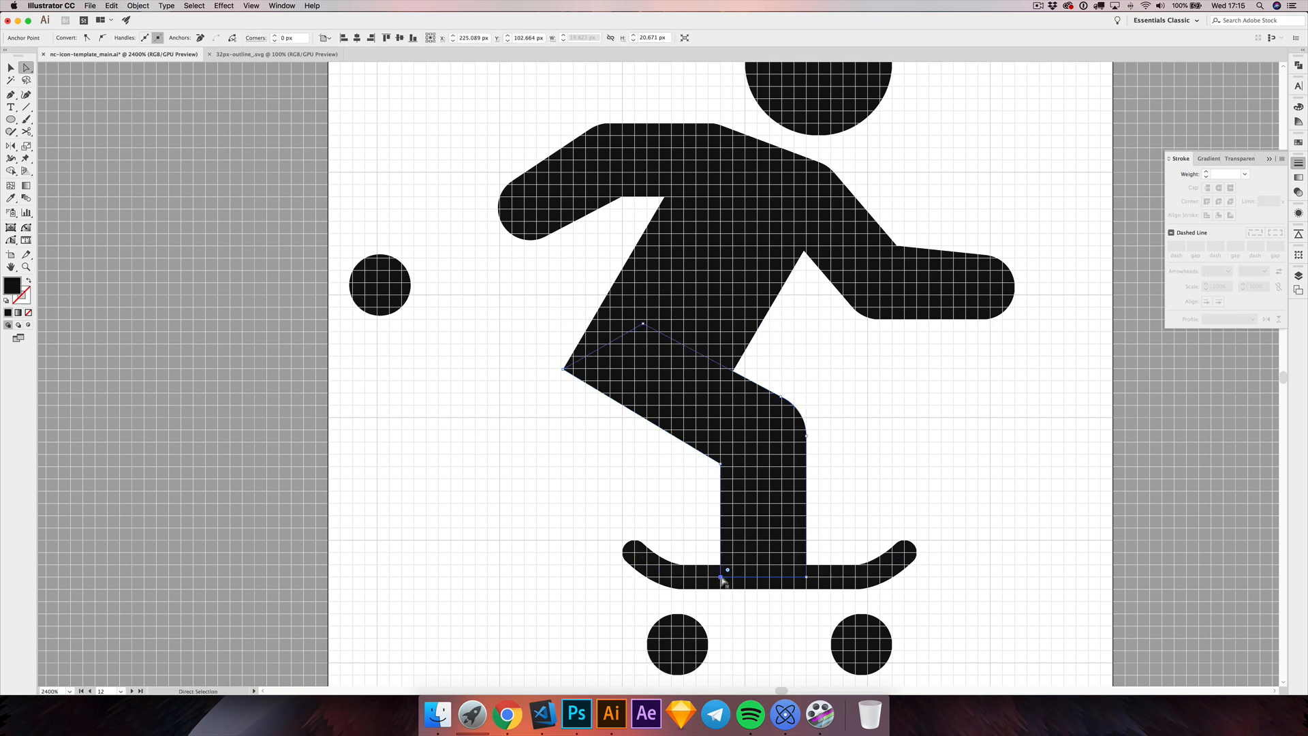
drag(721, 578, 733, 578)
click(701, 543)
drag(683, 517, 697, 551)
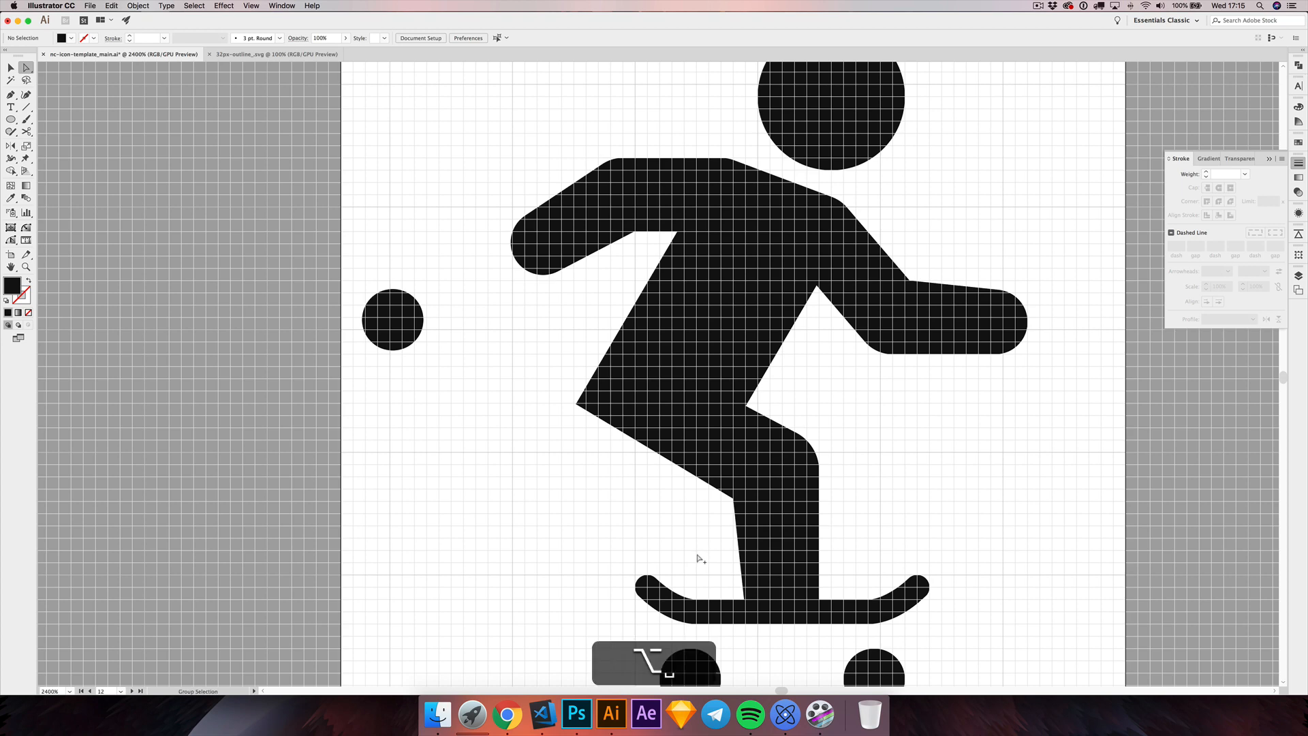
- Draw a 31 × 11 px rectangle over the skateboard and subtract it from the front leg to leave a gap above the deck
scroll(696, 552, down, 1)
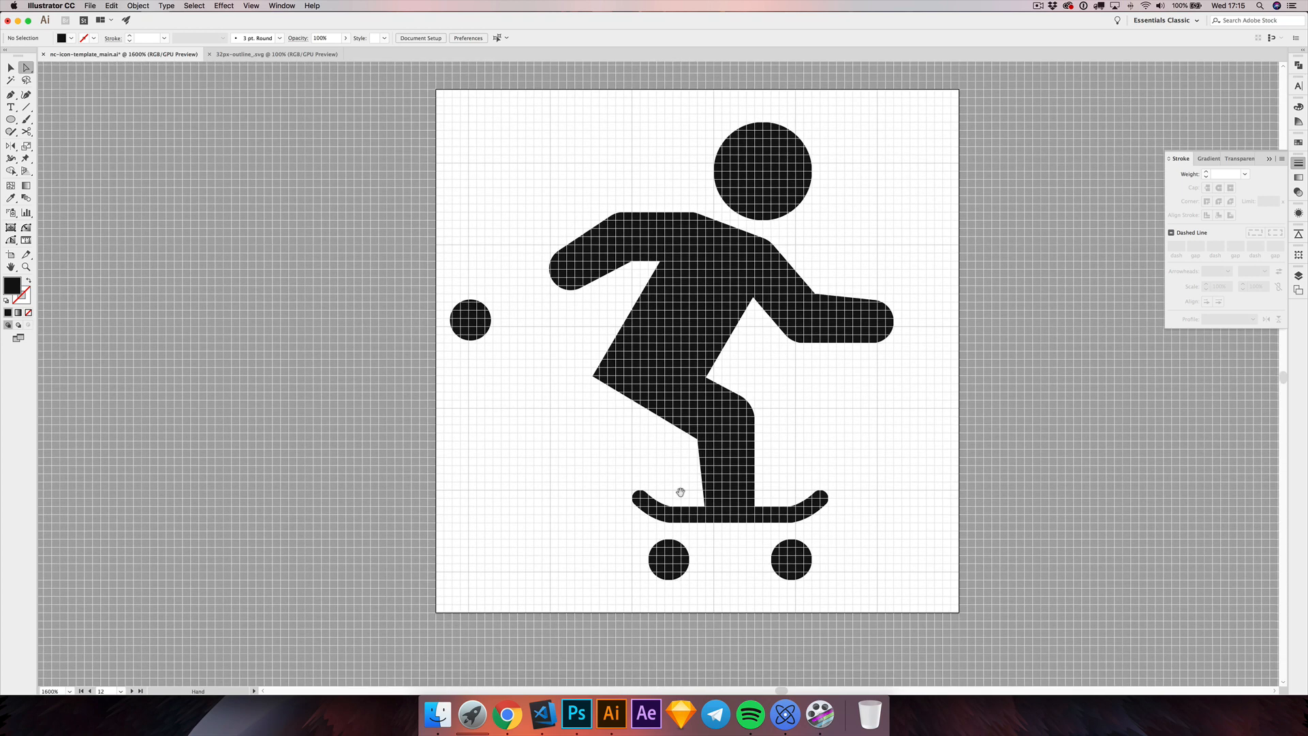
scroll(735, 534, up, 1)
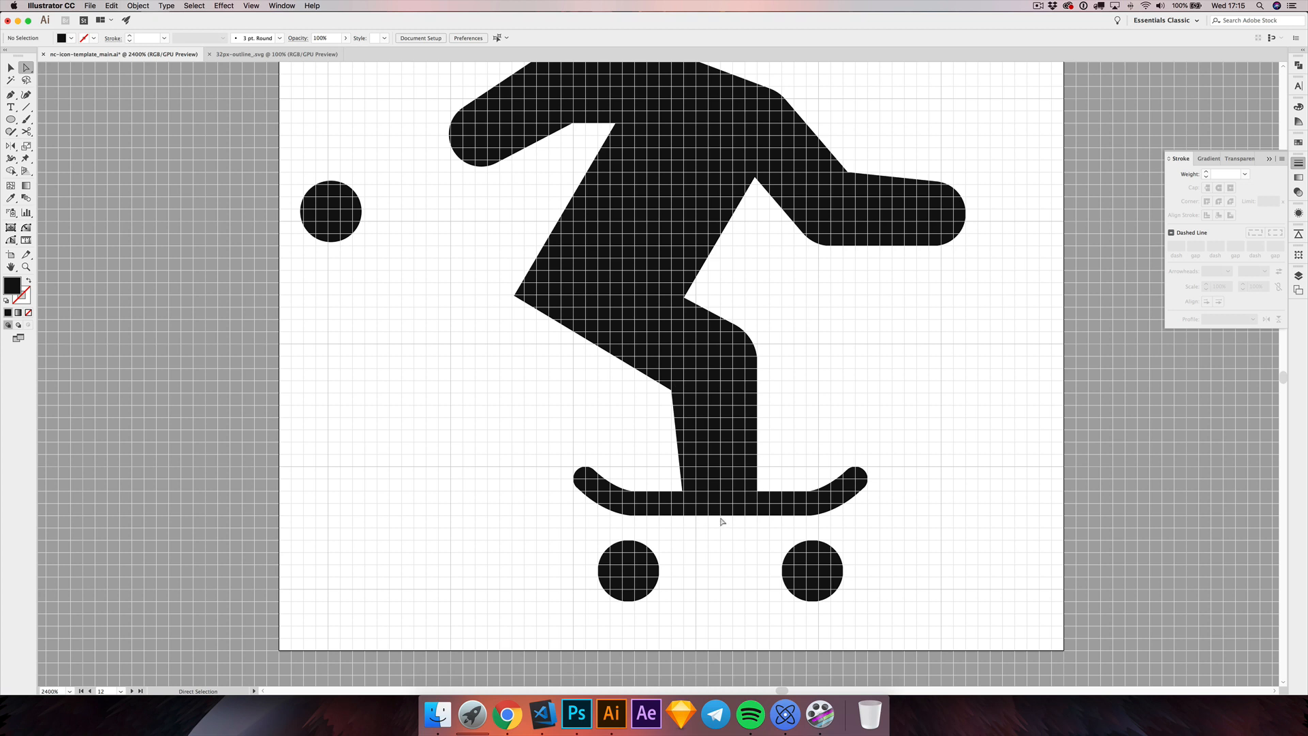
drag(11, 119, 41, 117)
drag(576, 608, 953, 466)
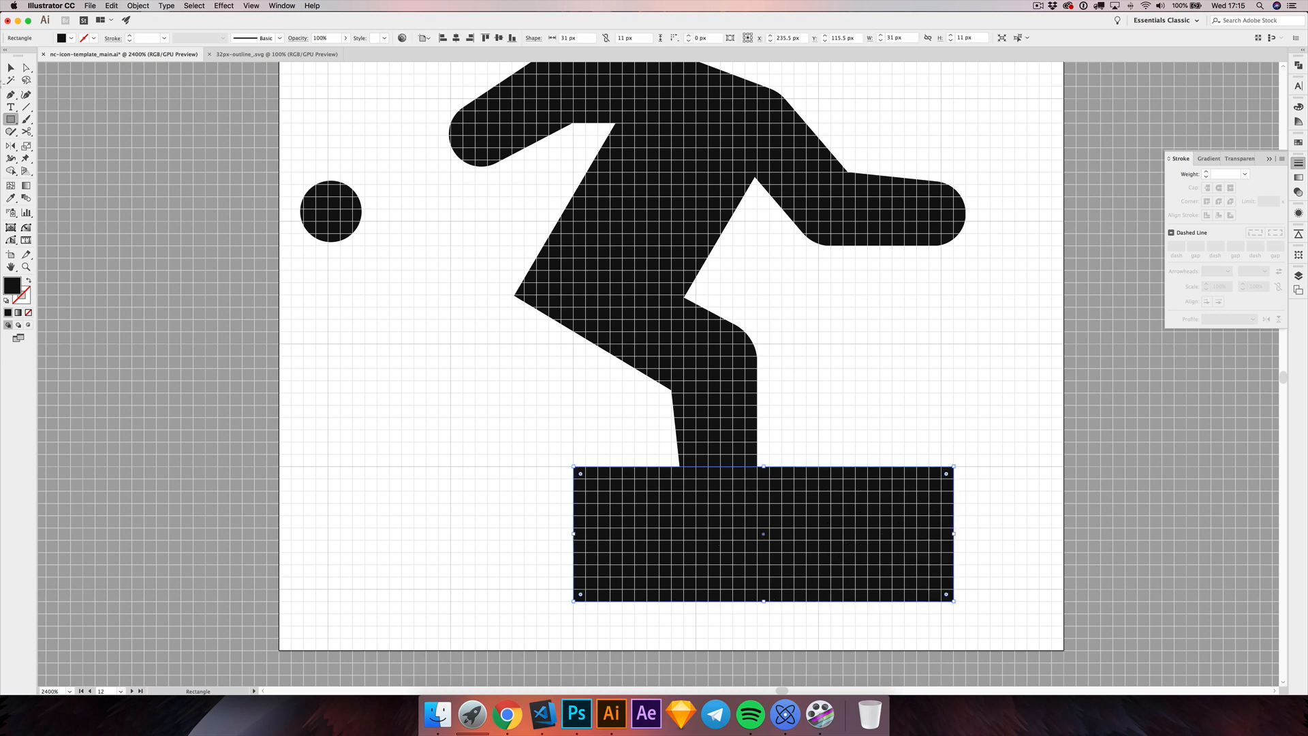
click(11, 68)
shift+click(718, 379)
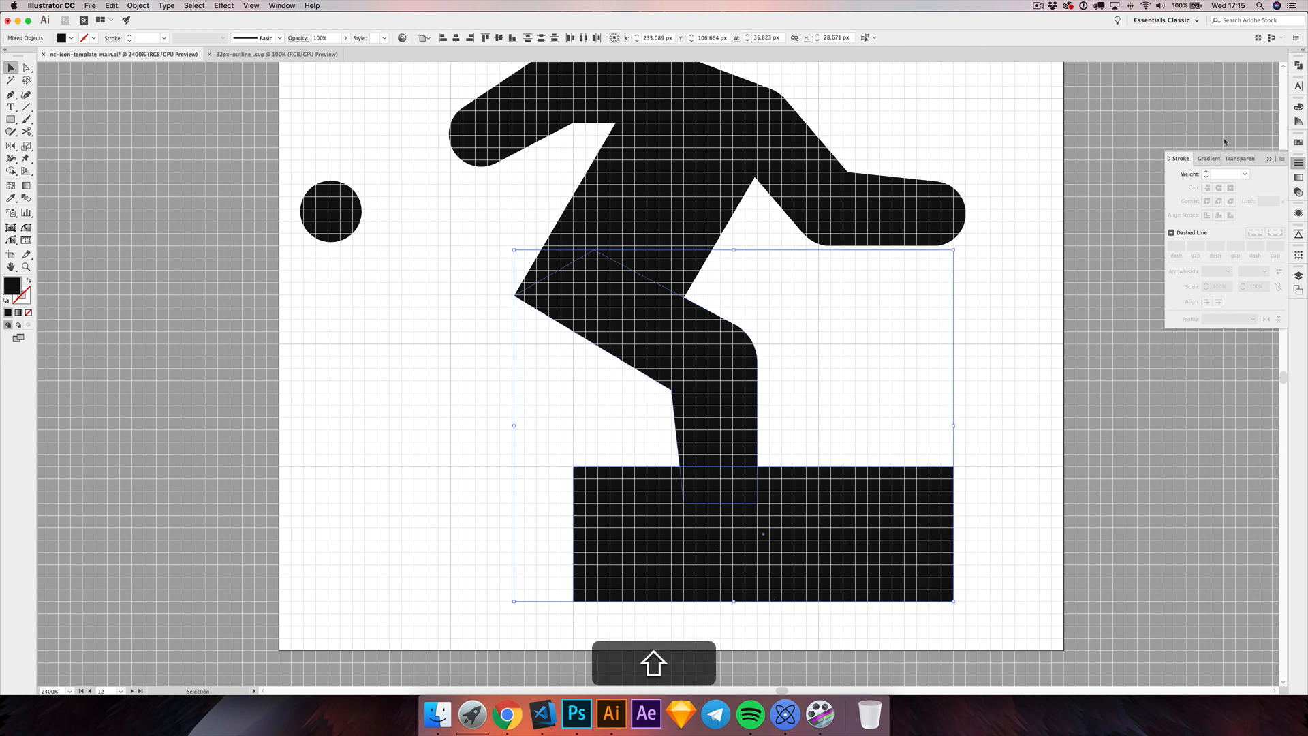
click(1298, 64)
click(1193, 87)
click(864, 336)
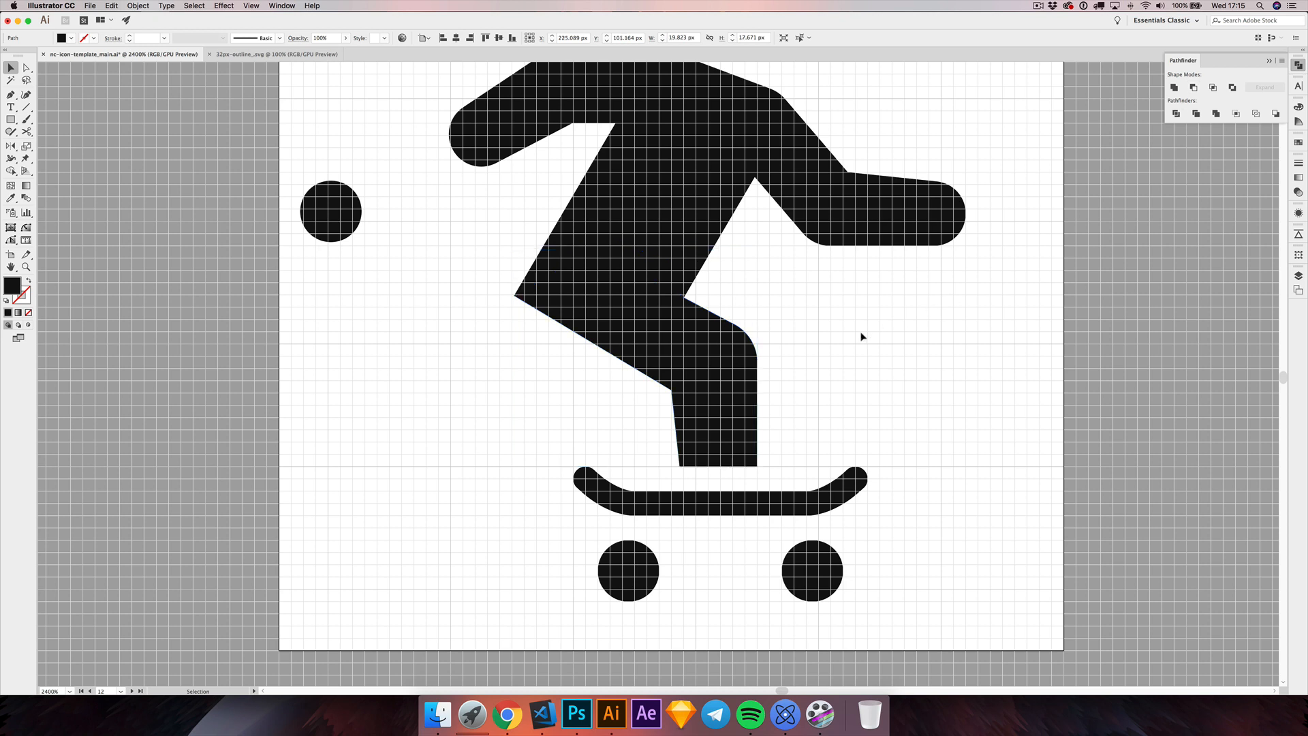
- Unite the torso and the front leg into one shape
drag(799, 310, 883, 372)
drag(552, 344, 864, 428)
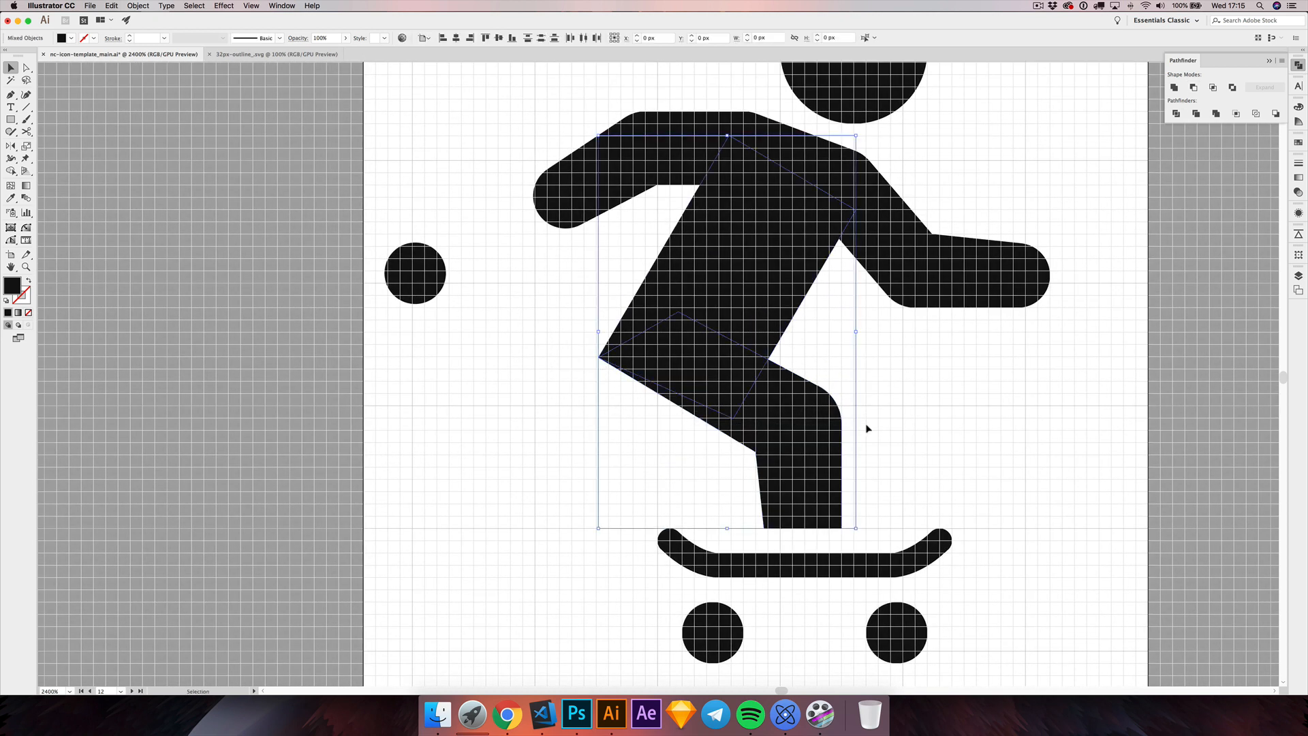
click(1173, 87)
- Round the back hip corner of the united body shape with a 6 px corner radius, then deselect it
key(a)
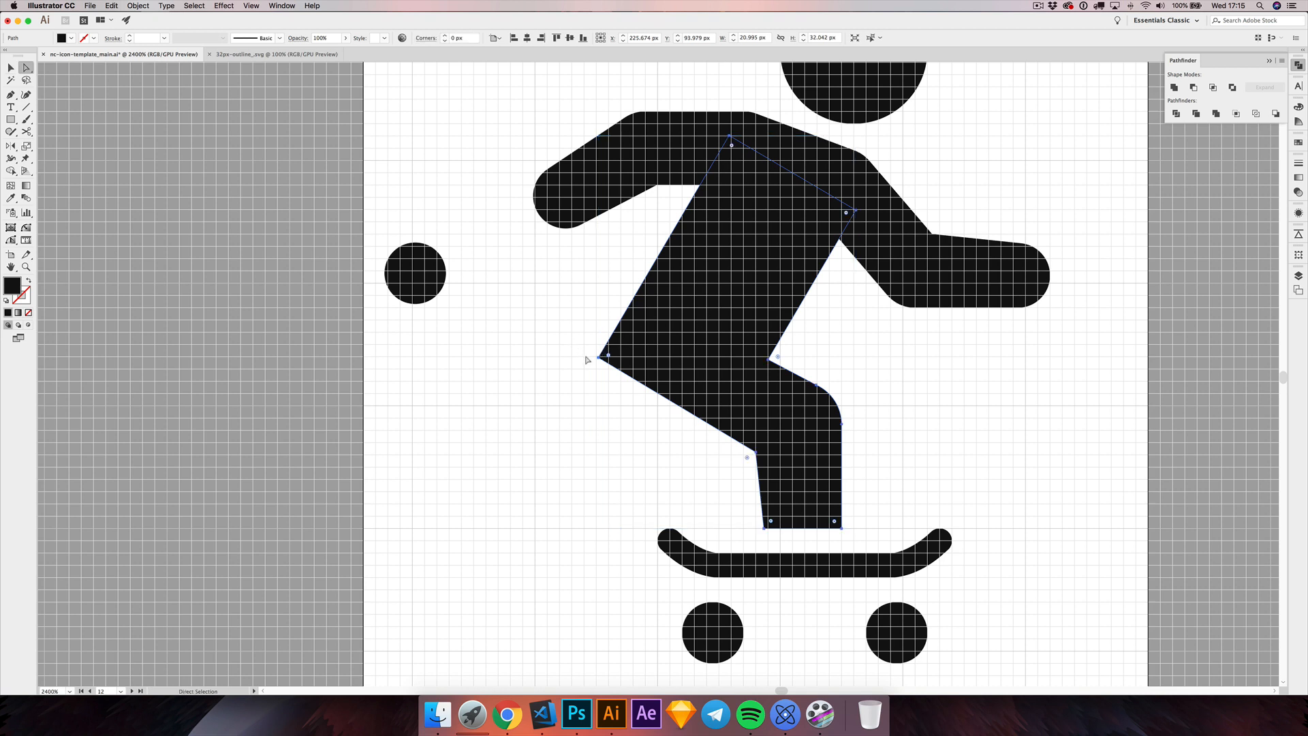
click(599, 358)
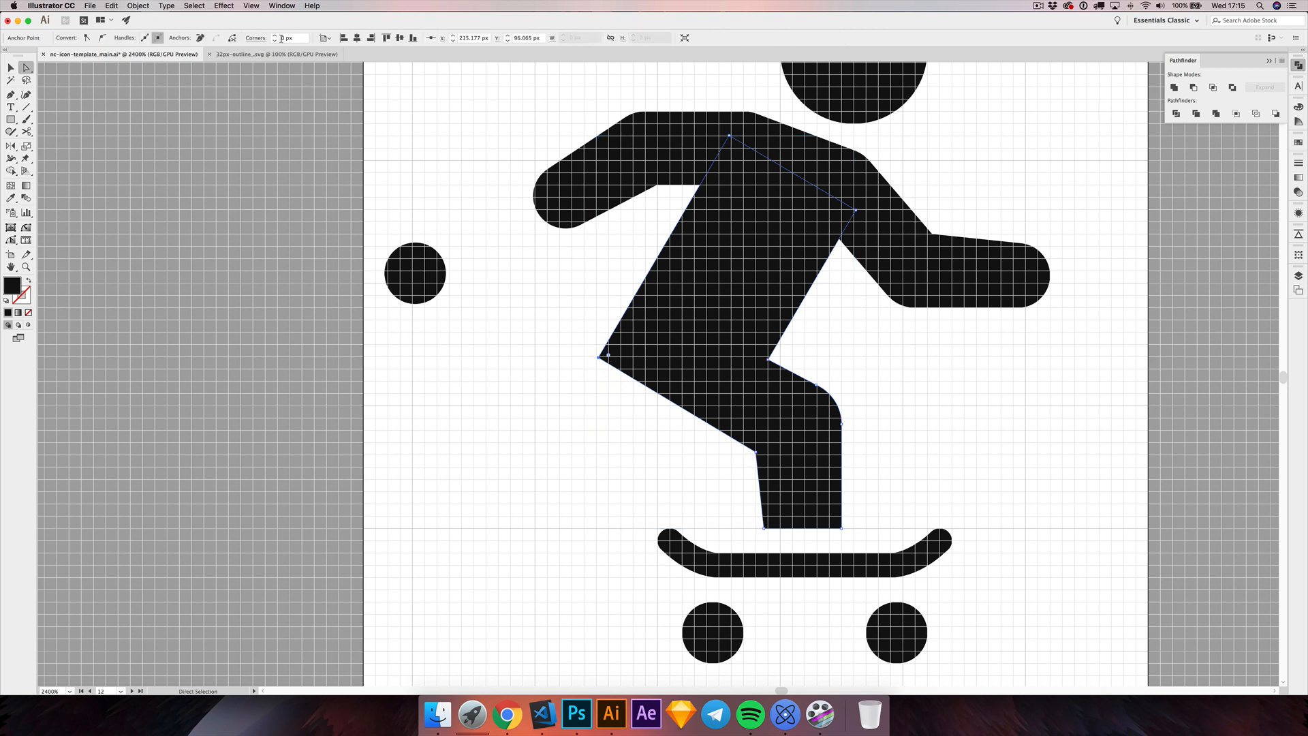
key(Up)
key(Up)
key(Up)
key(Up)
key(Up)
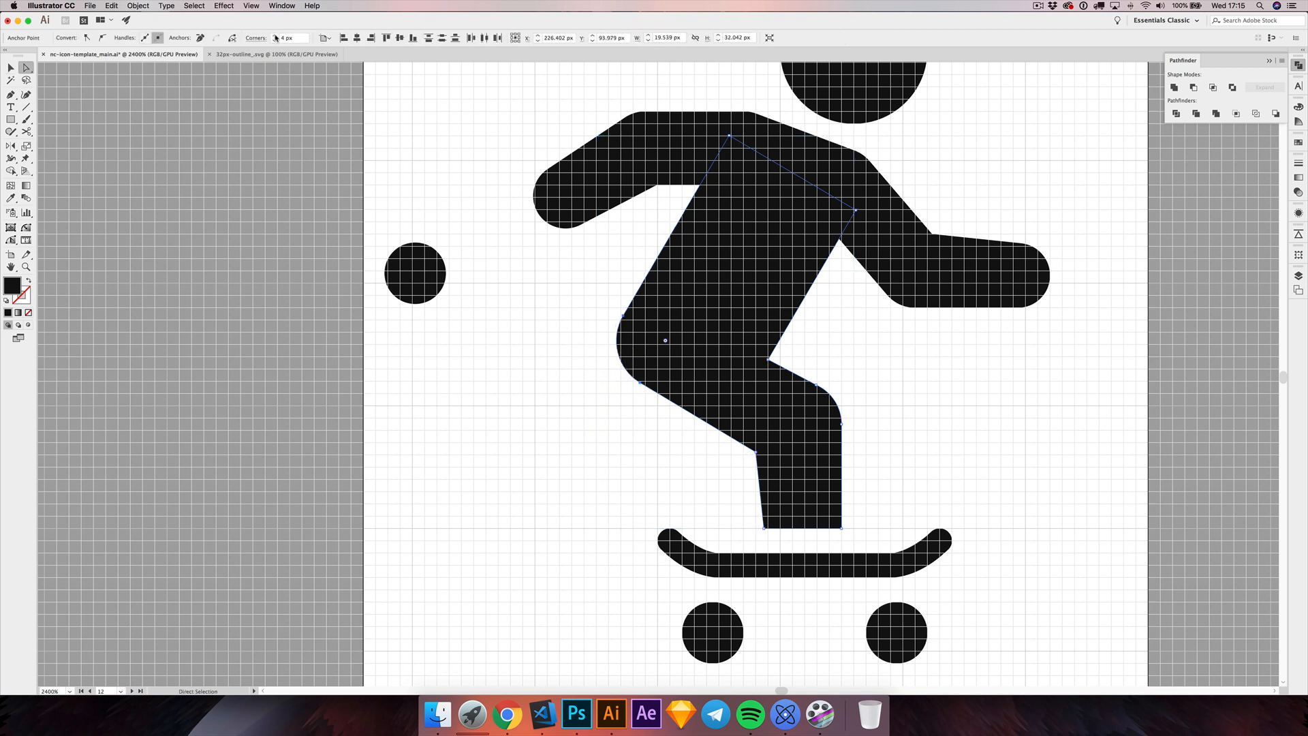
key(Up)
drag(540, 295, 543, 368)
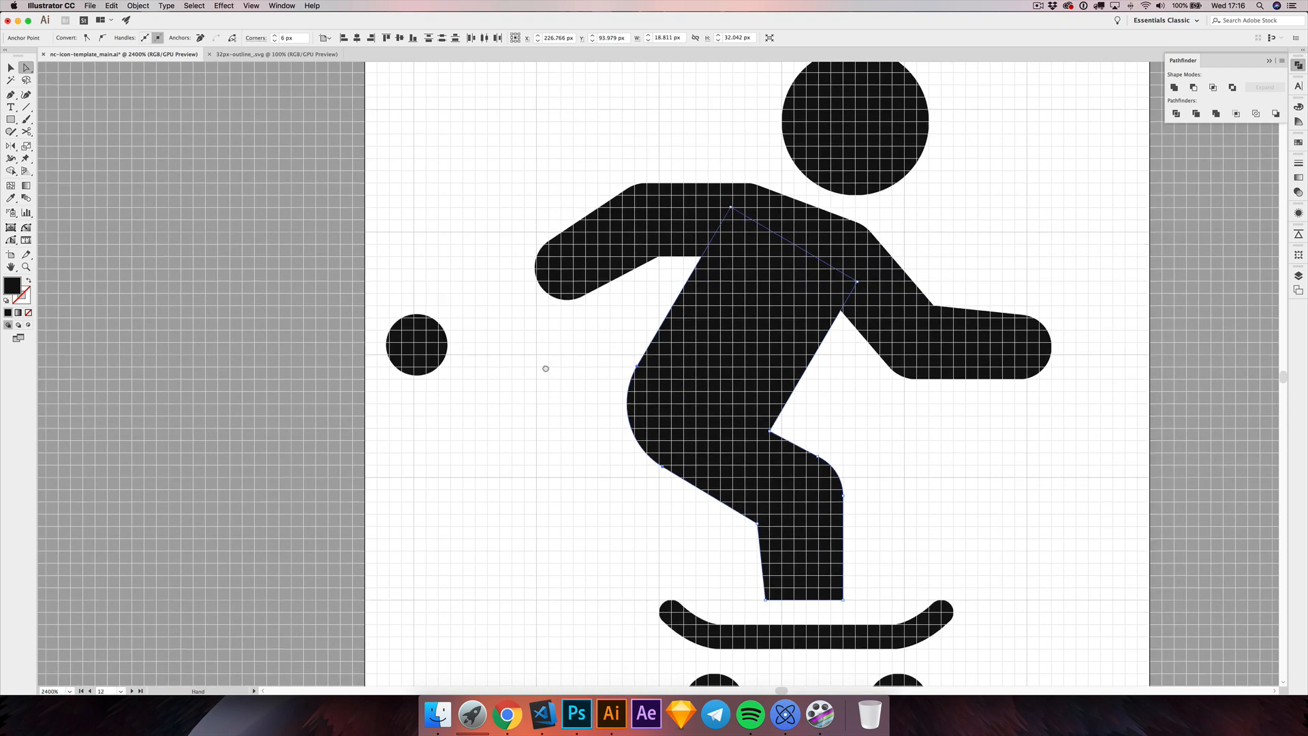
click(10, 67)
click(536, 416)
- Show all hidden objects to bring back the rear leg stroke
key(super+minus)
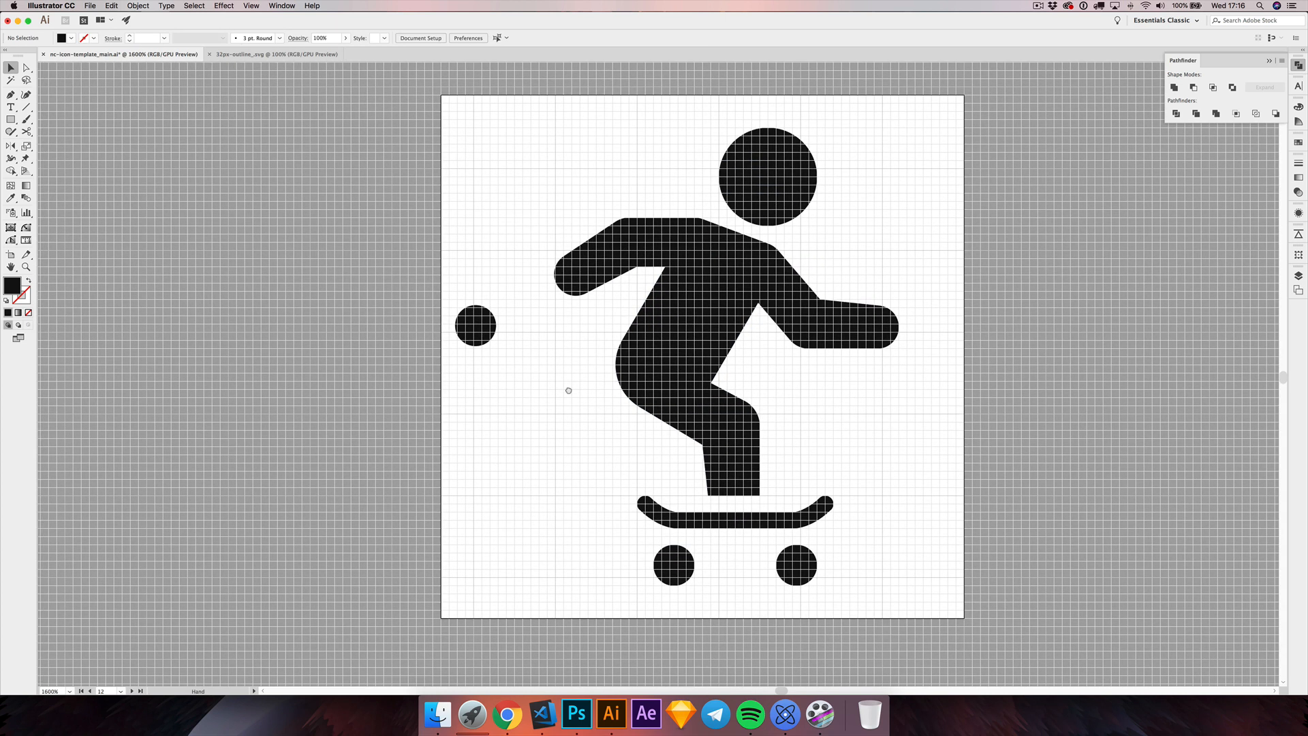
scroll(568, 389, left, 2)
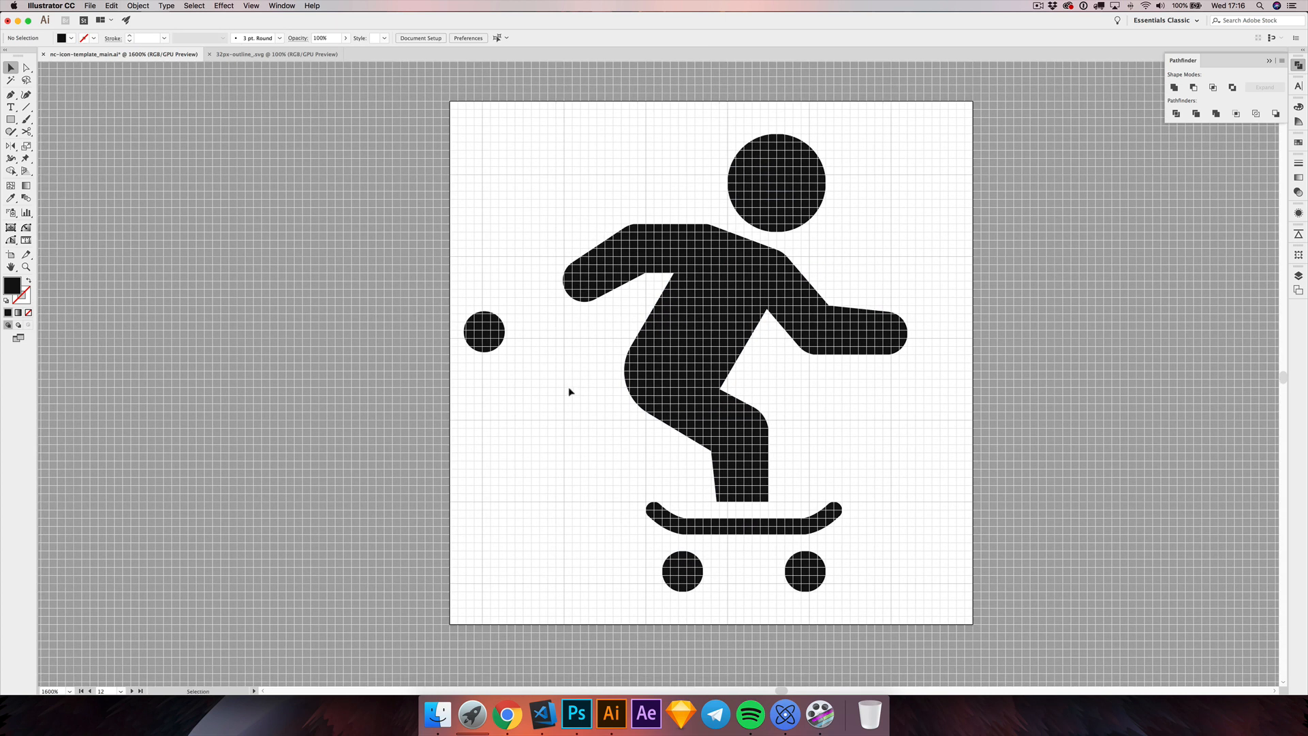
scroll(554, 396, left, 1)
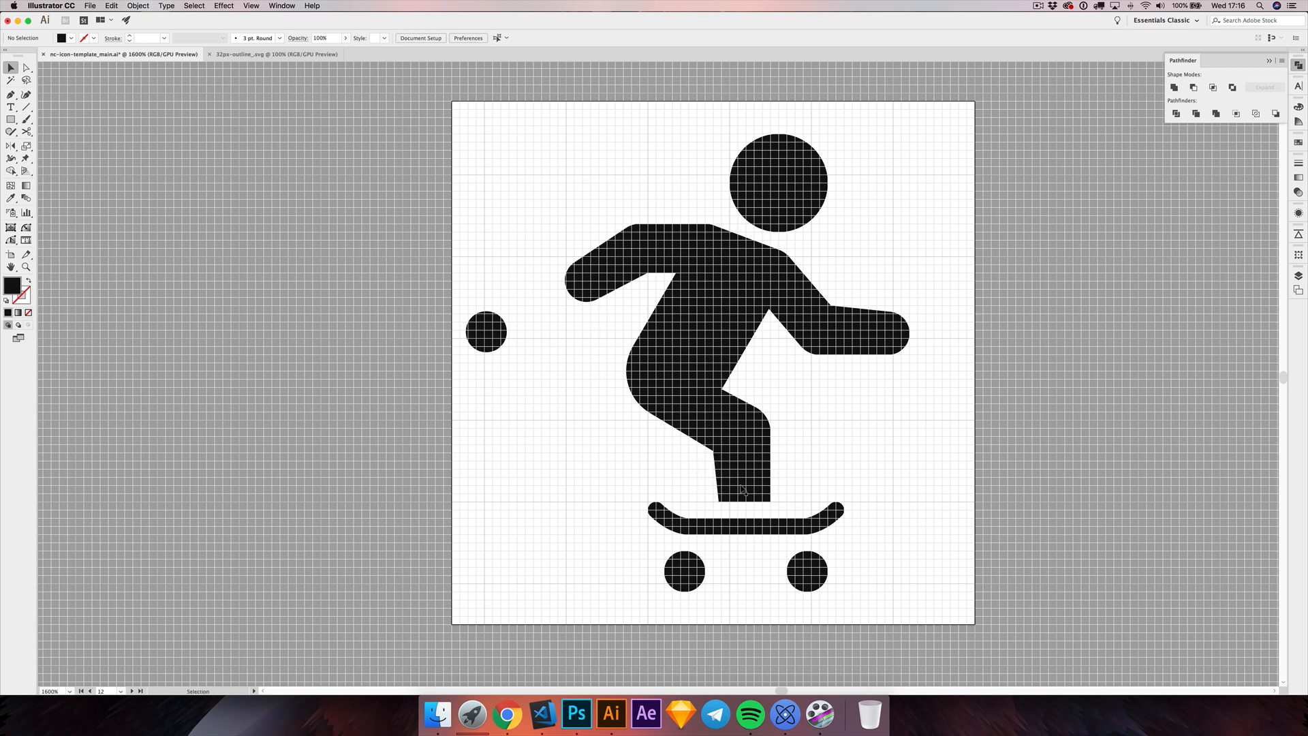
scroll(687, 479, down, 5)
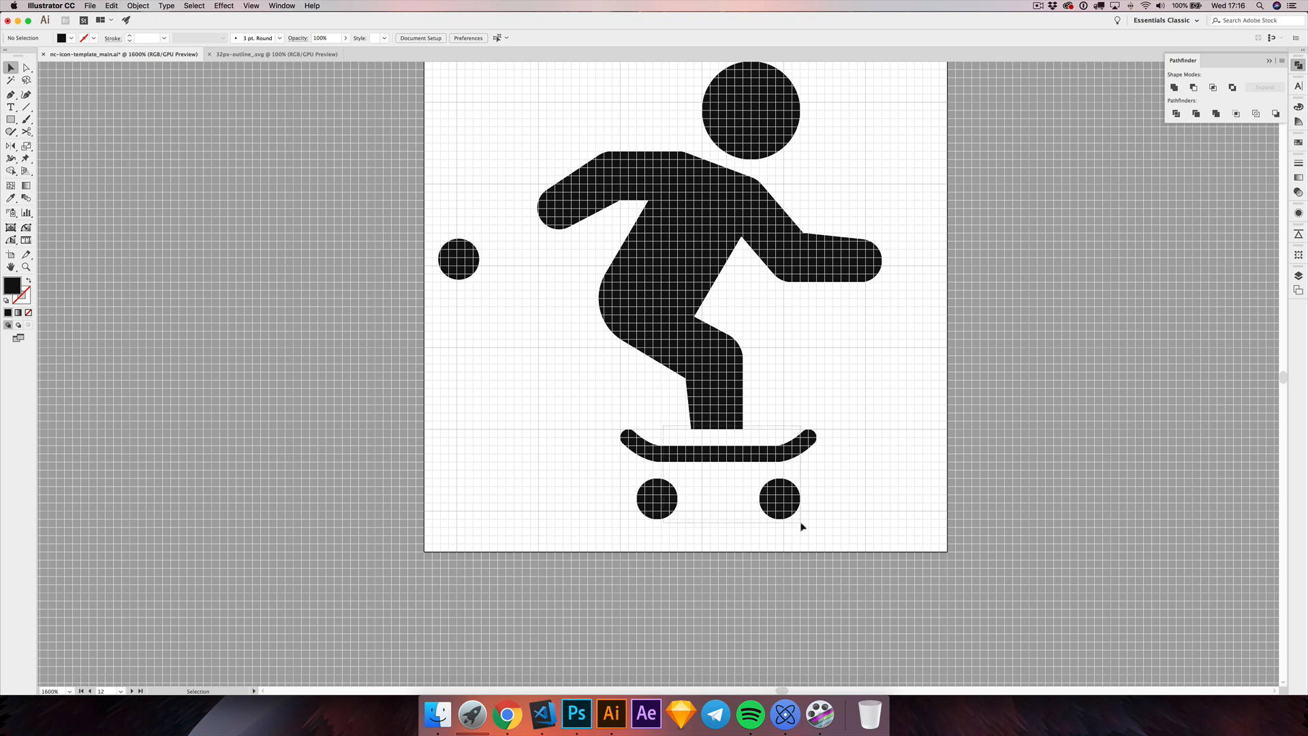
click(712, 426)
click(624, 388)
drag(625, 388, 639, 402)
key(alt+super+3)
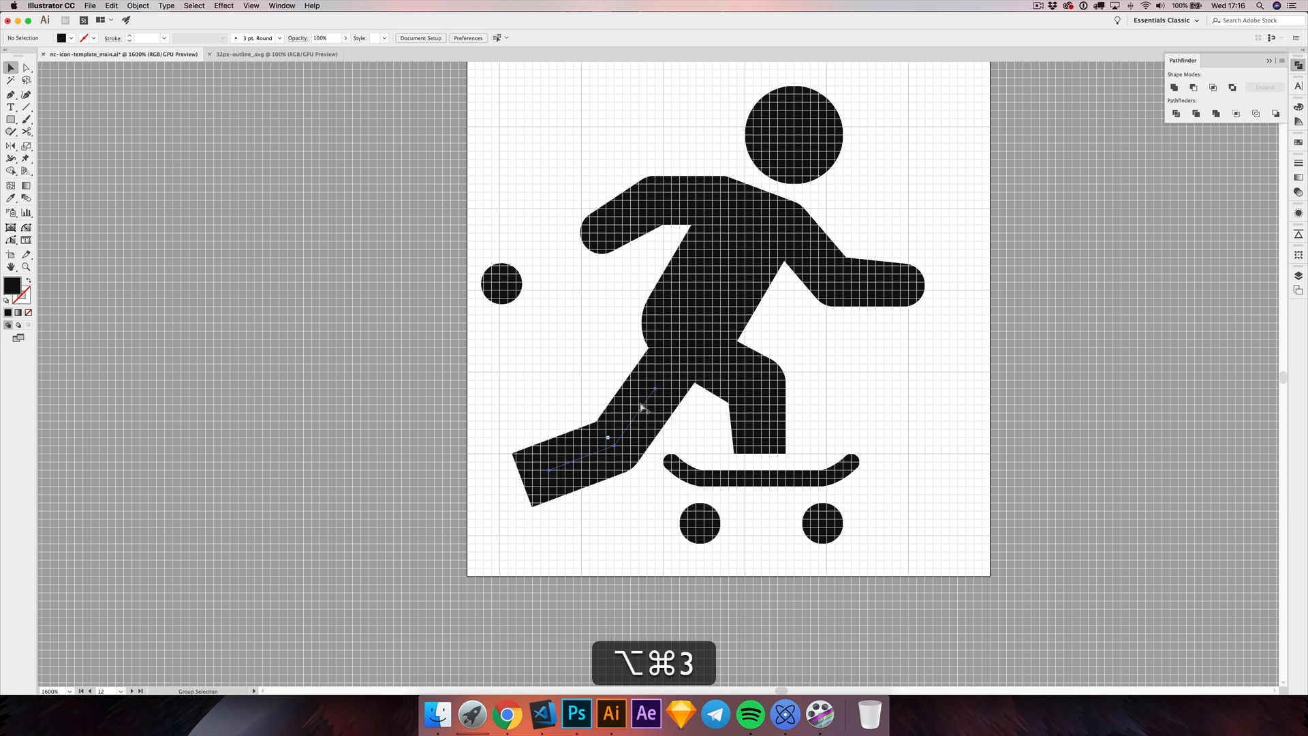
- Nudge the rear leg stroke to X 213.5 px, Y 104 px so its thigh overlaps the hip
click(595, 364)
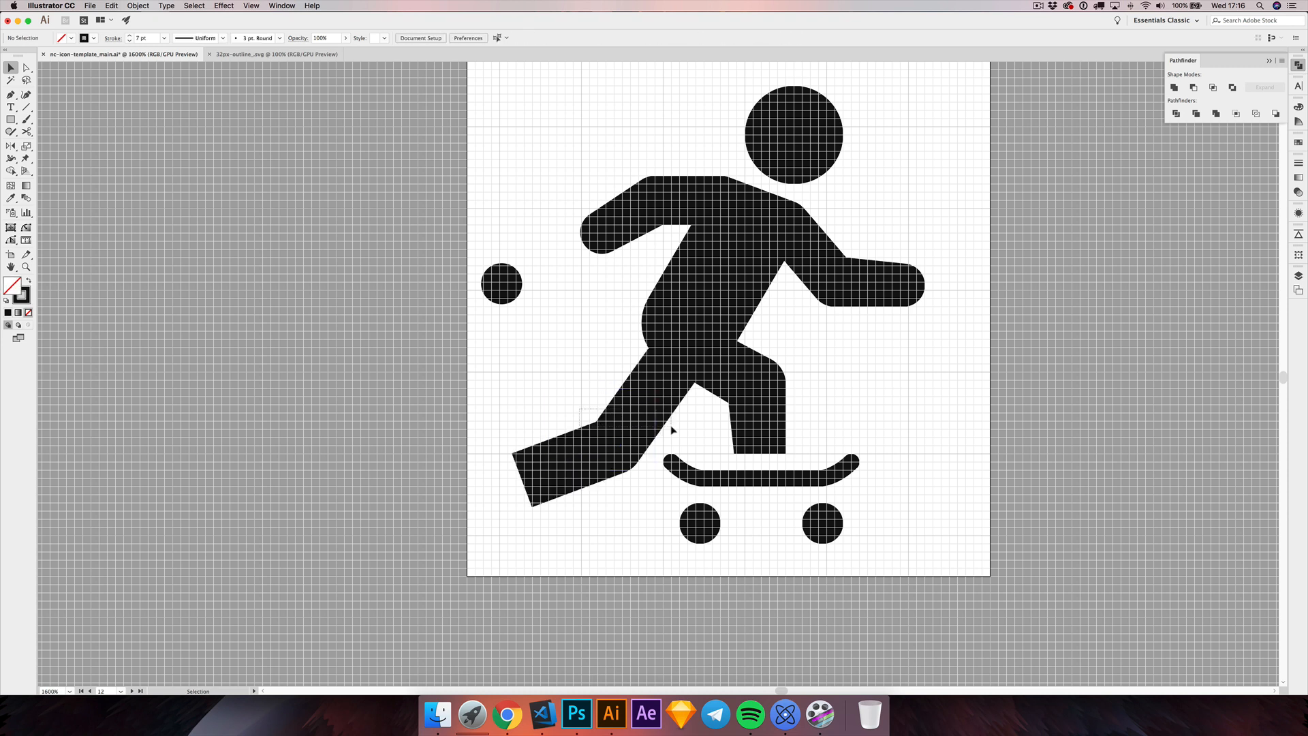
key(super+z)
key(Up)
key(Up)
key(Right)
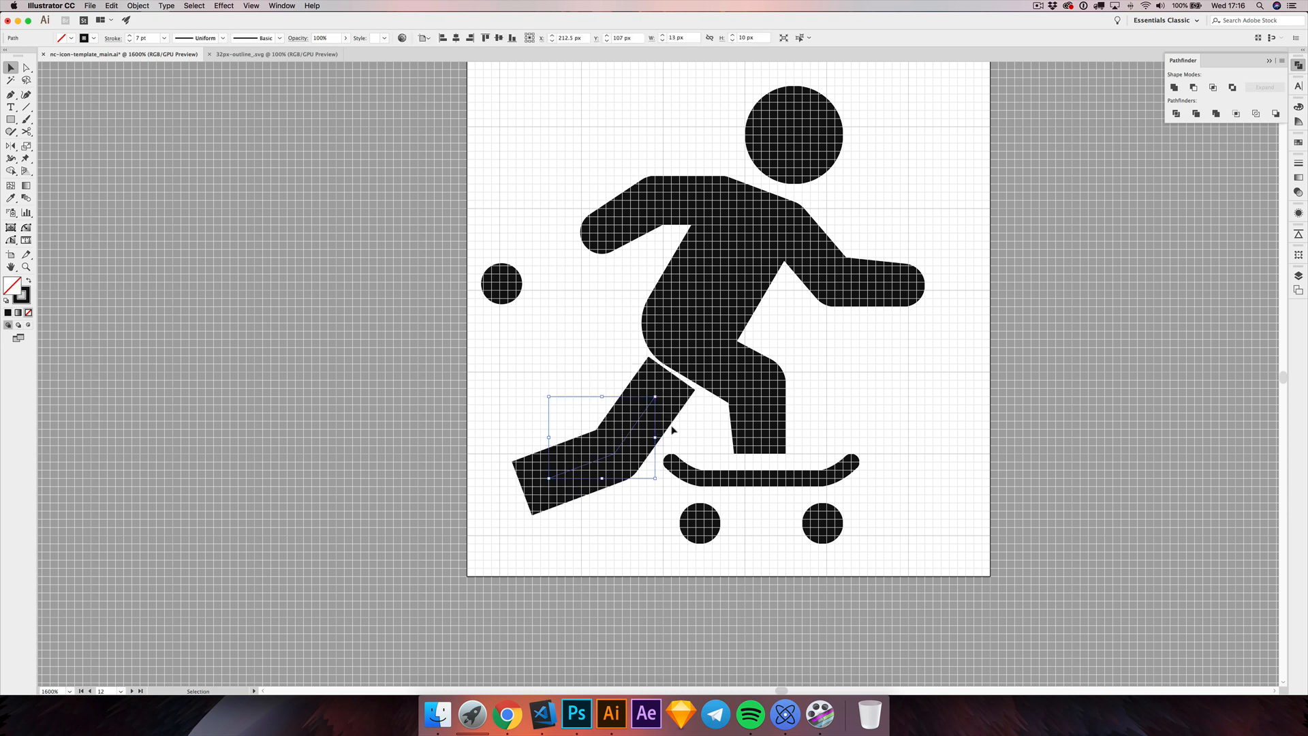
key(Up)
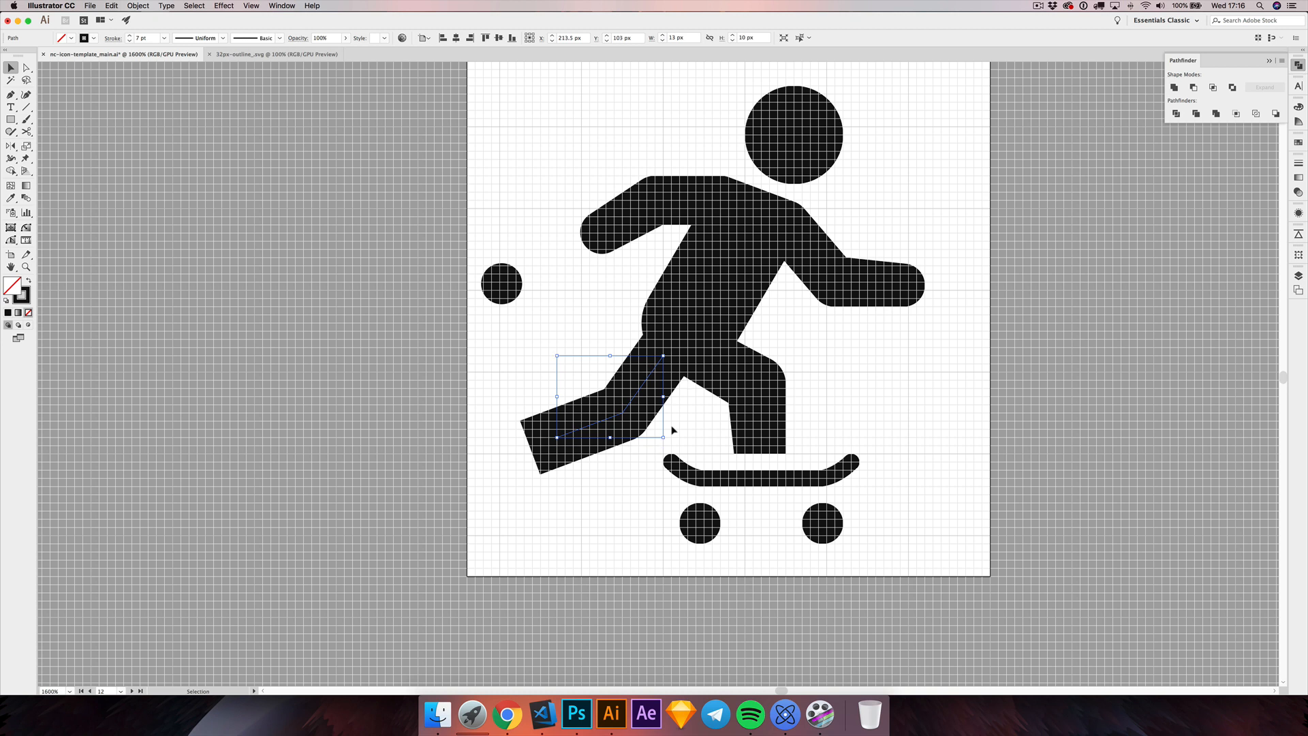
key(Right)
key(Down)
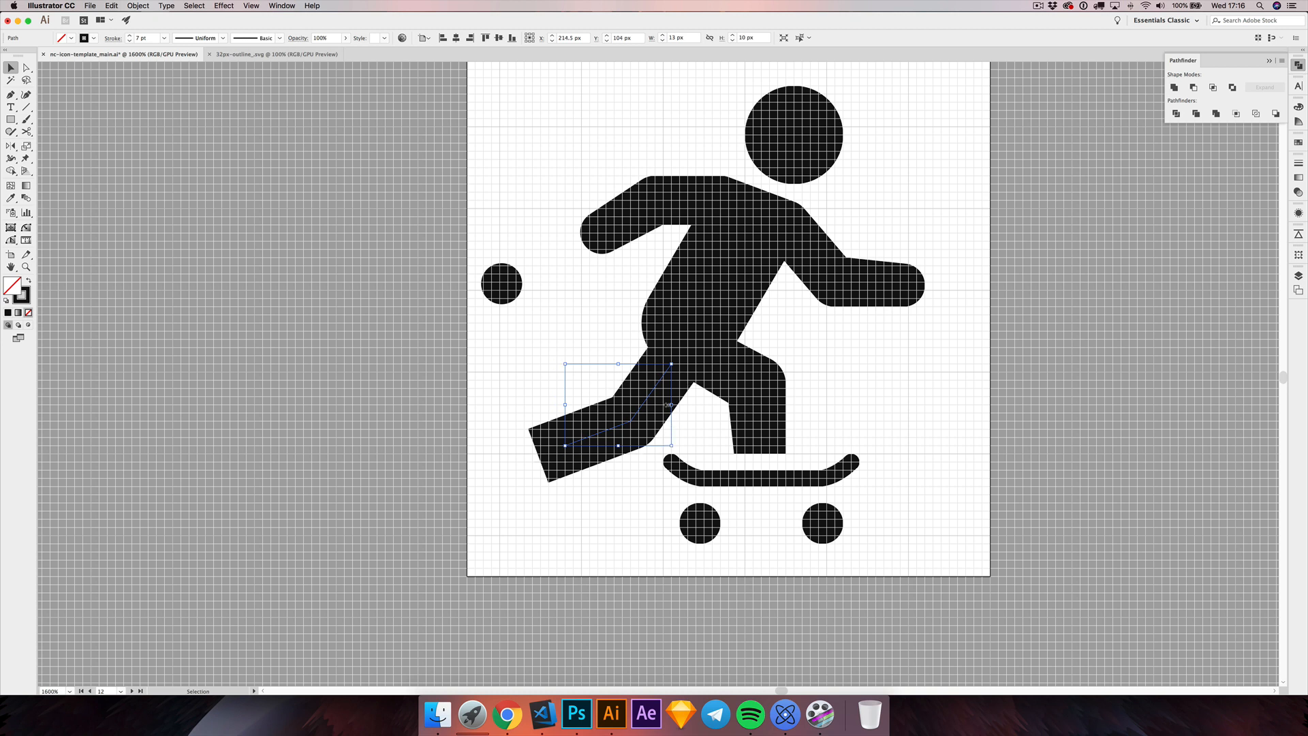
click(612, 384)
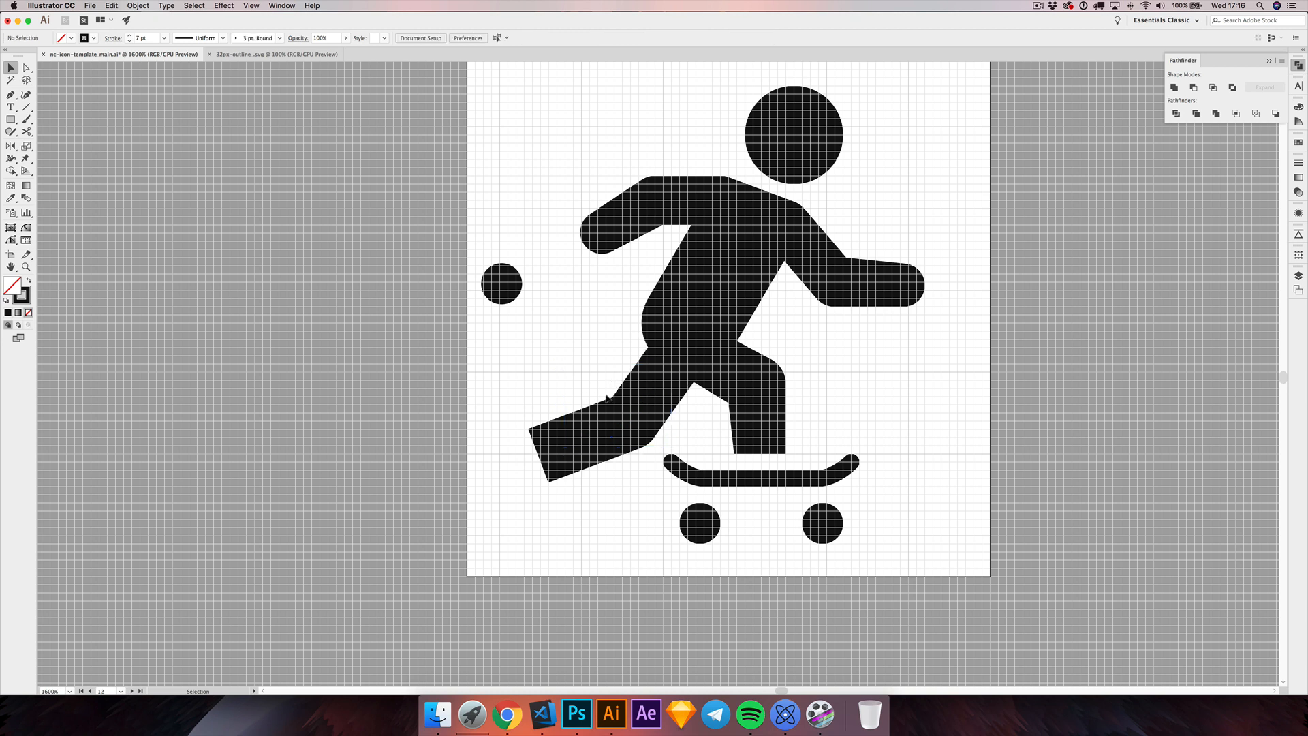
click(630, 465)
key(Left)
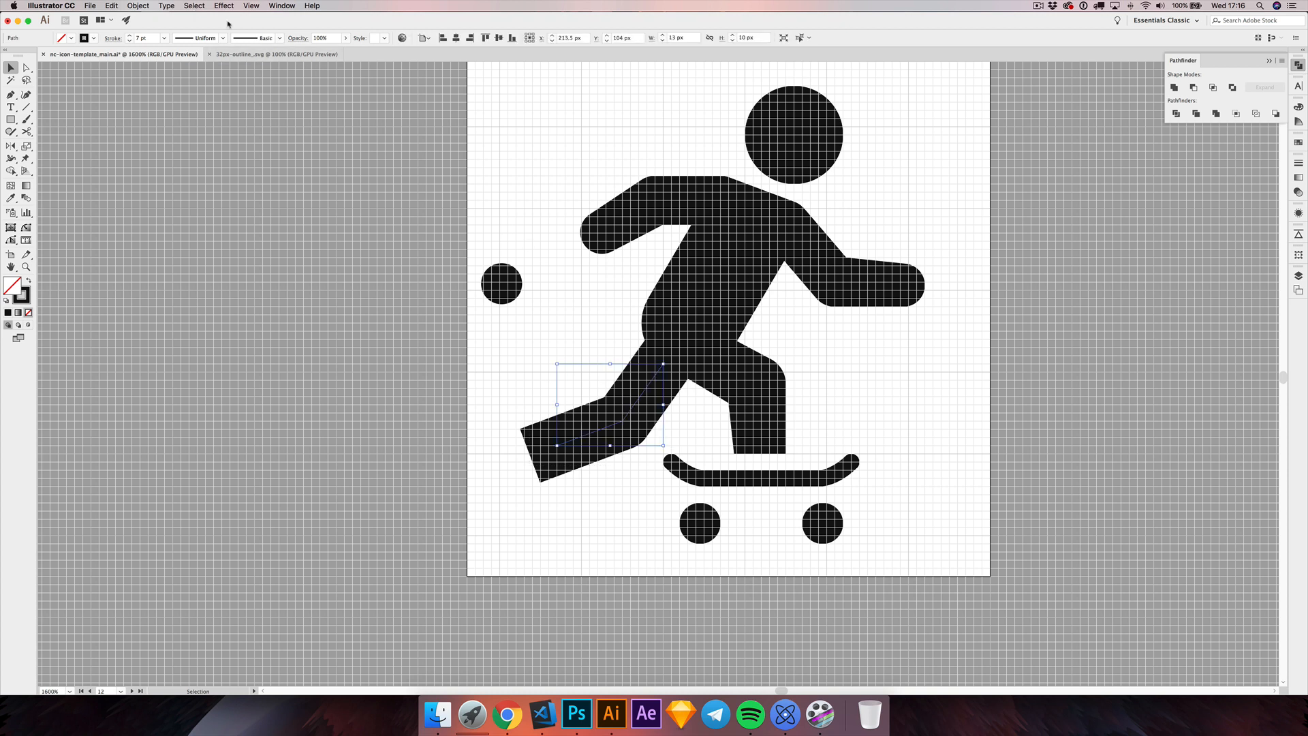
- Expand the rear leg's fill and stroke into an outlined shape
click(138, 7)
click(185, 111)
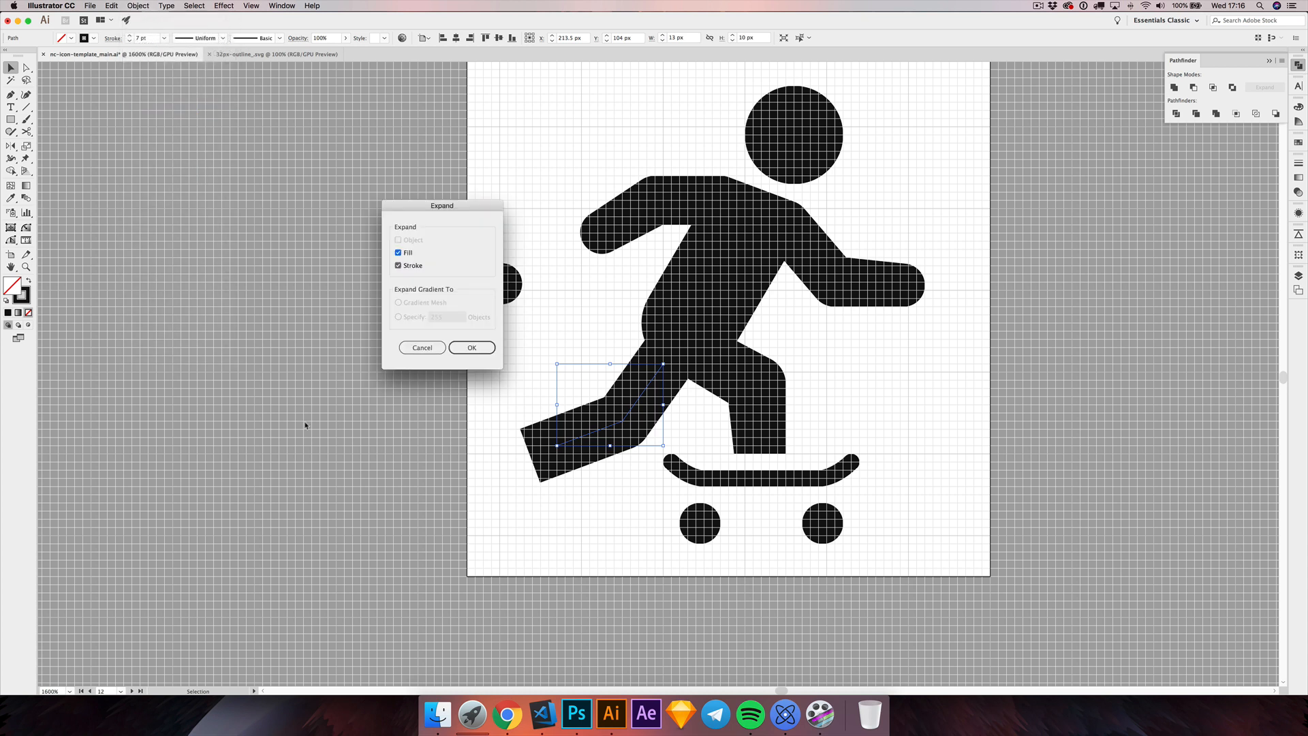
click(471, 347)
- Move the spare circle down to X 200.5 px, Y 101.5 px and resize it proportionally to 6 px wide
click(534, 353)
drag(506, 289, 506, 388)
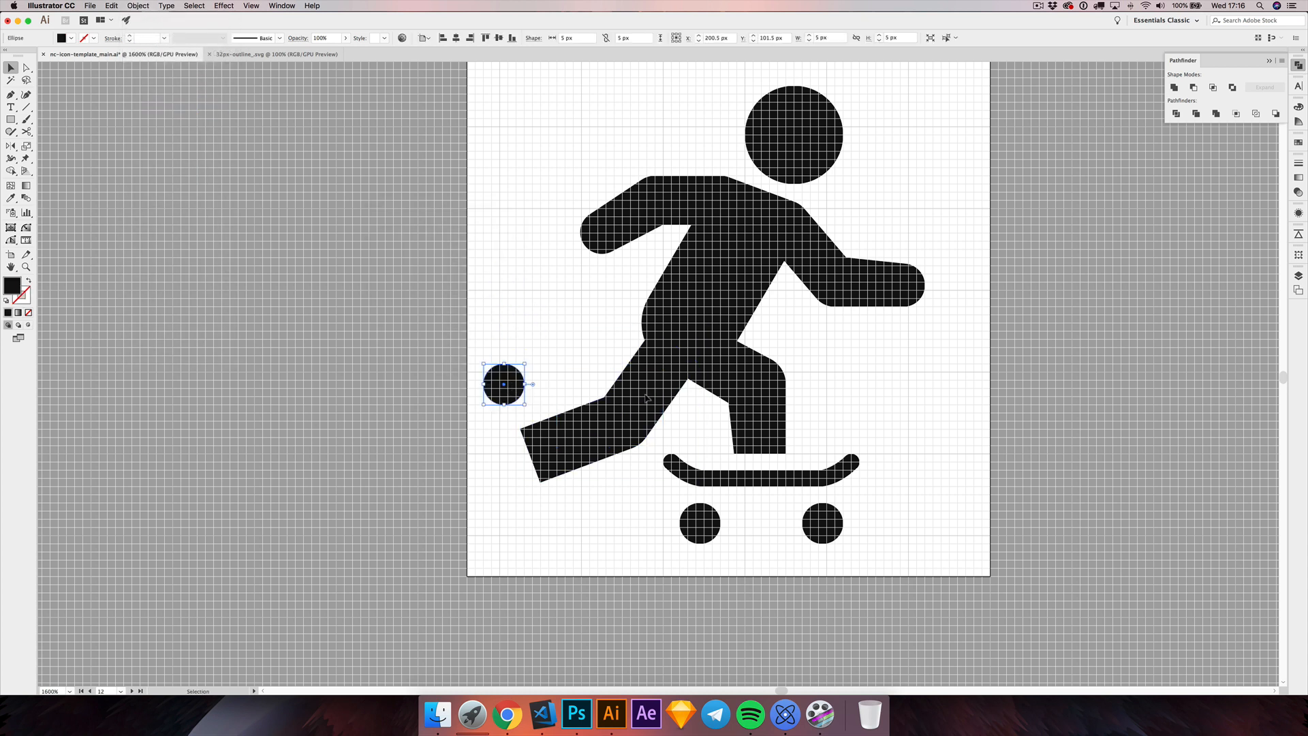
click(1298, 255)
click(1278, 272)
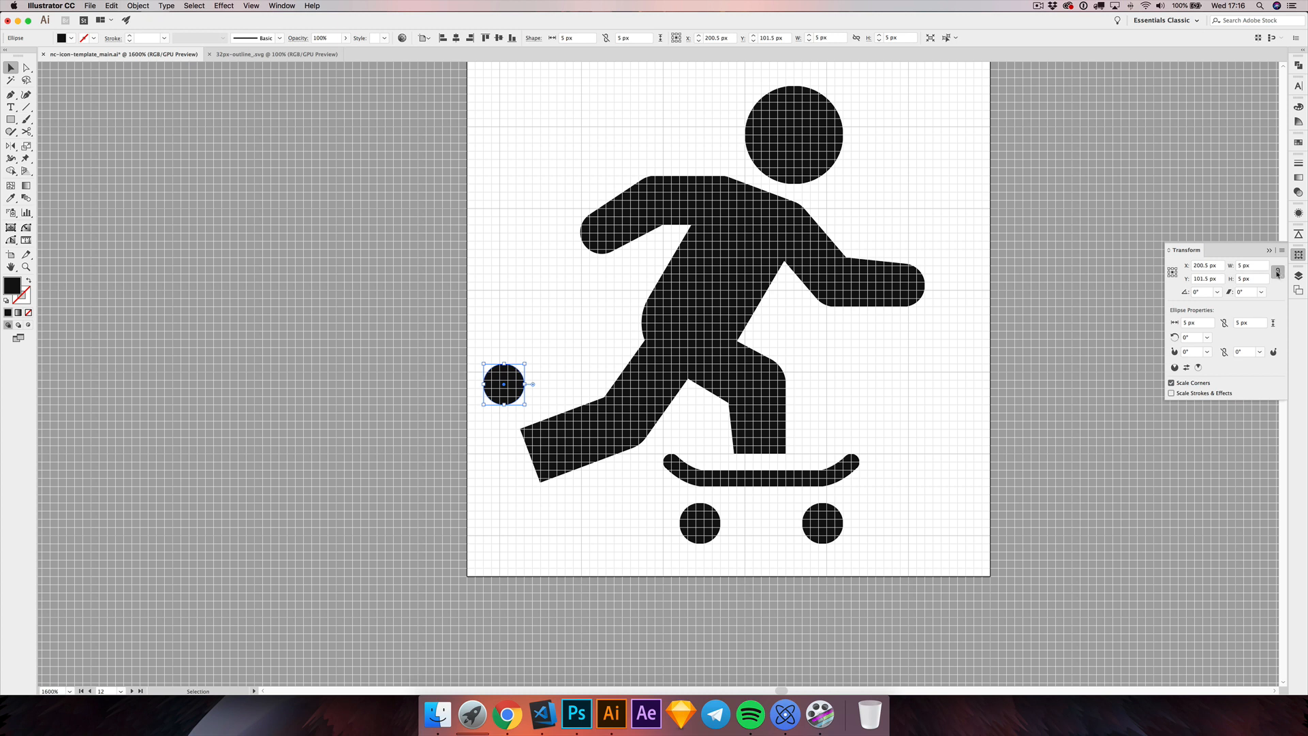
click(1236, 265)
text(6)
key(Return)
- Place the 6 px circle over the rear foot's end, flush with the leg's lower edge, with snapping turned off
drag(501, 391, 529, 461)
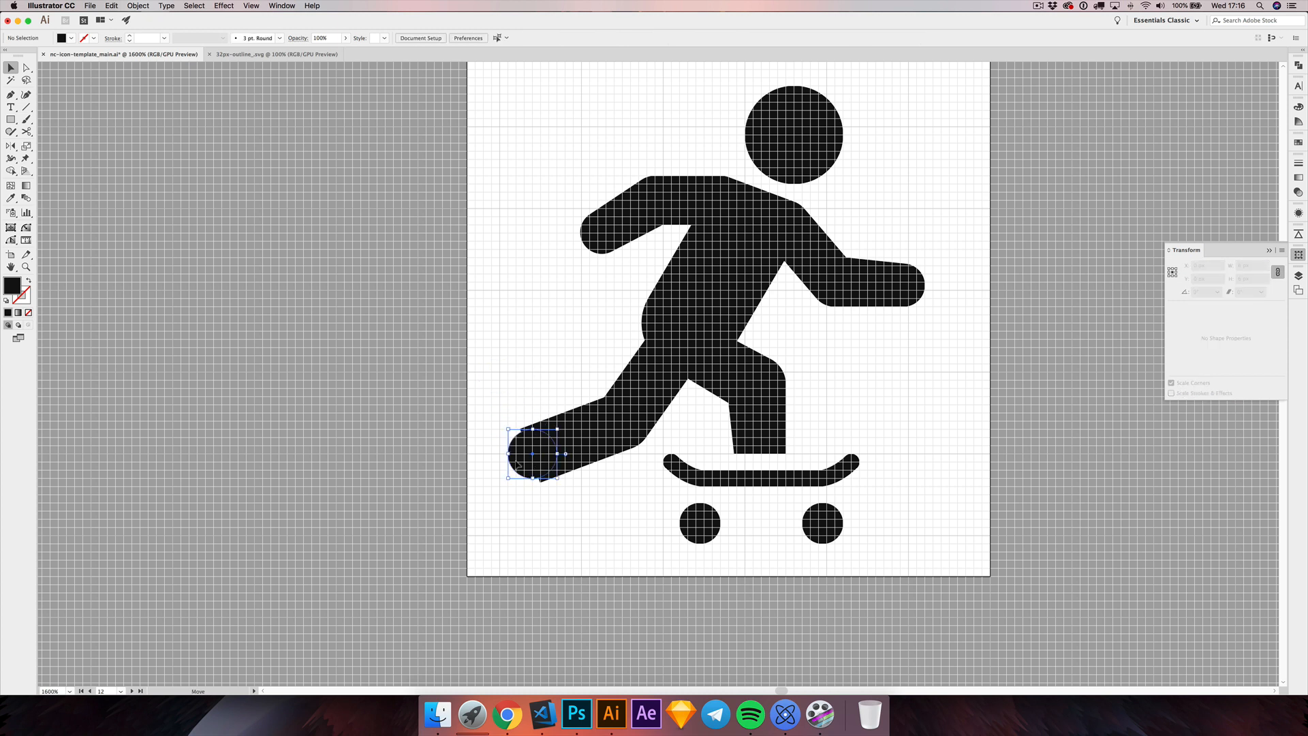
scroll(517, 476, up, 1)
scroll(517, 477, up, 1)
key(shift+super+apostrophe)
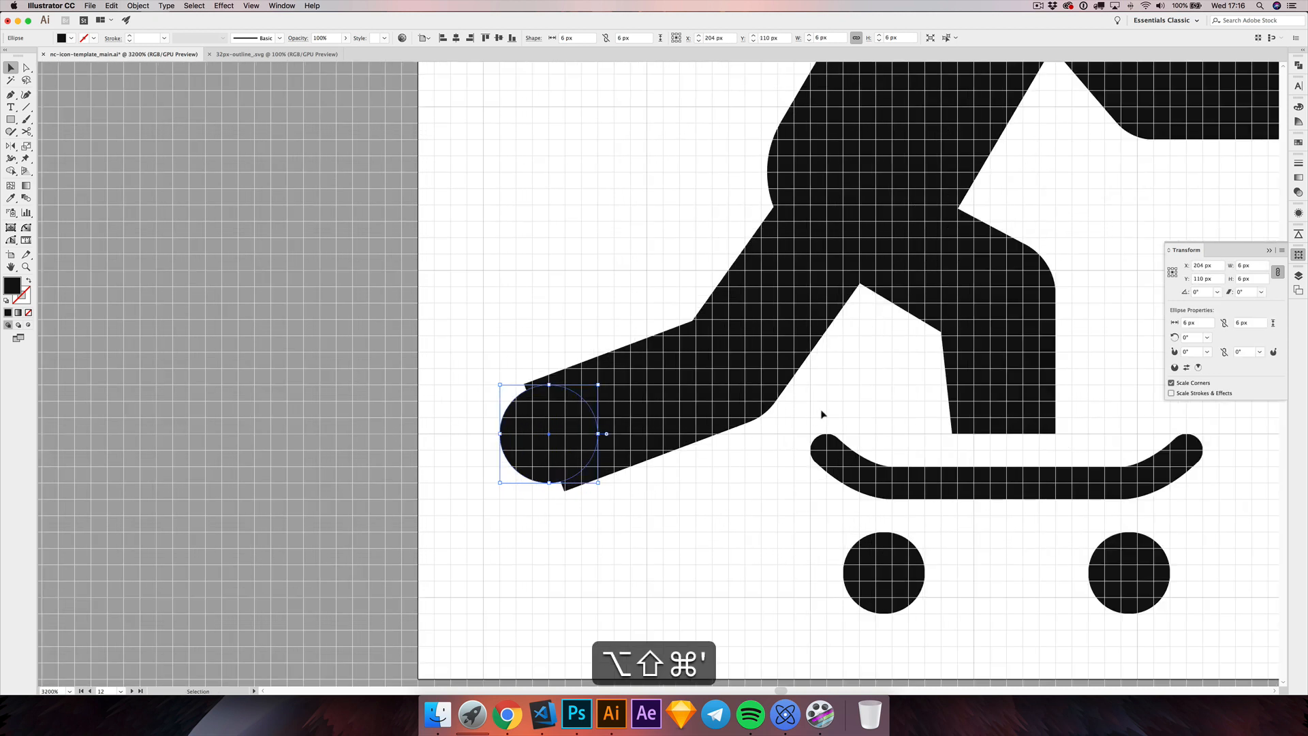
drag(548, 426, 545, 438)
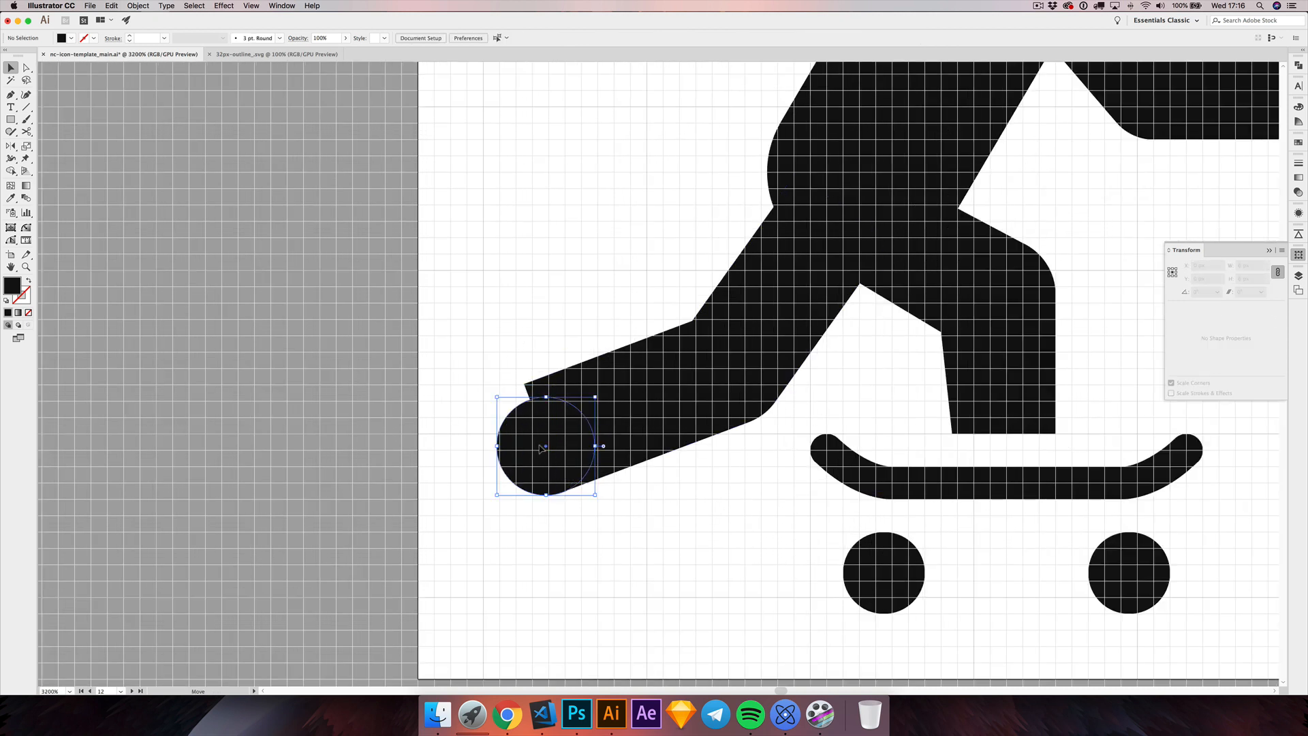
- Taper the rear lower leg by moving its upper end corner inward to match the 6 px circle, and delete the circle
key(a)
drag(525, 394, 451, 285)
click(296, 237)
key(v)
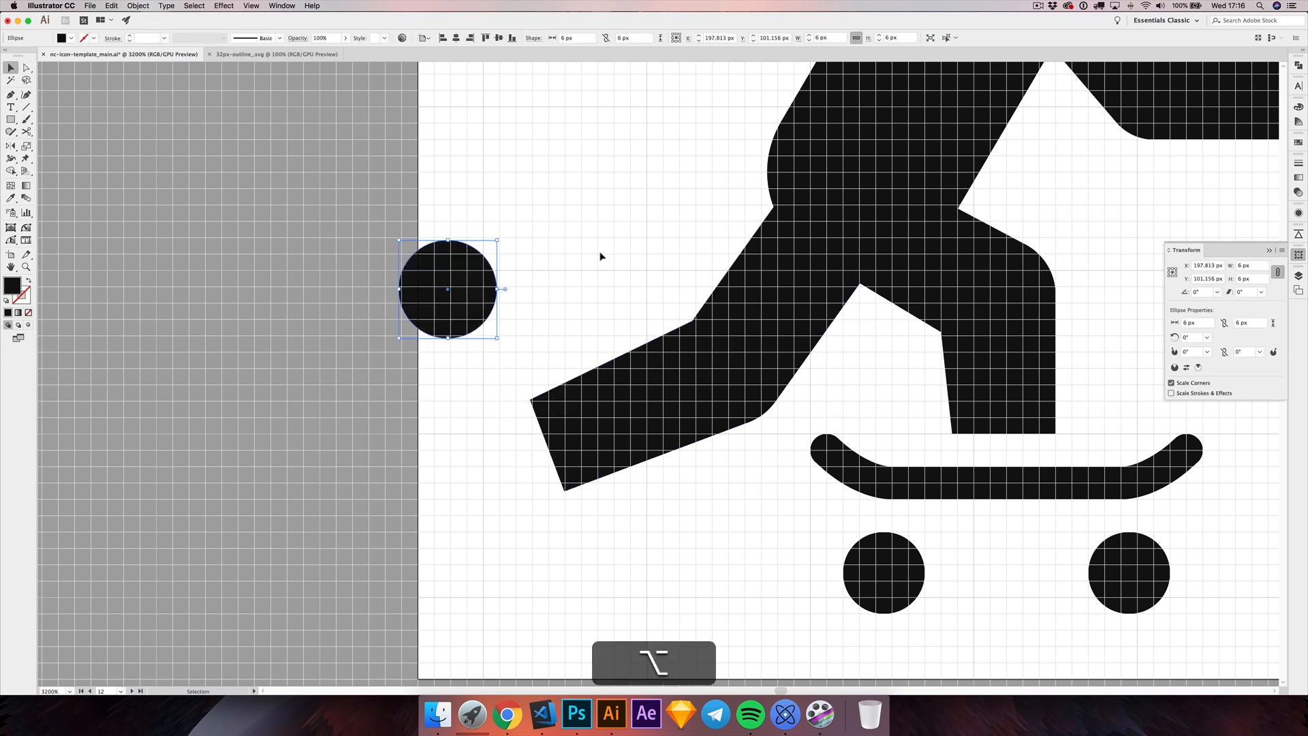
scroll(599, 256, down, 1)
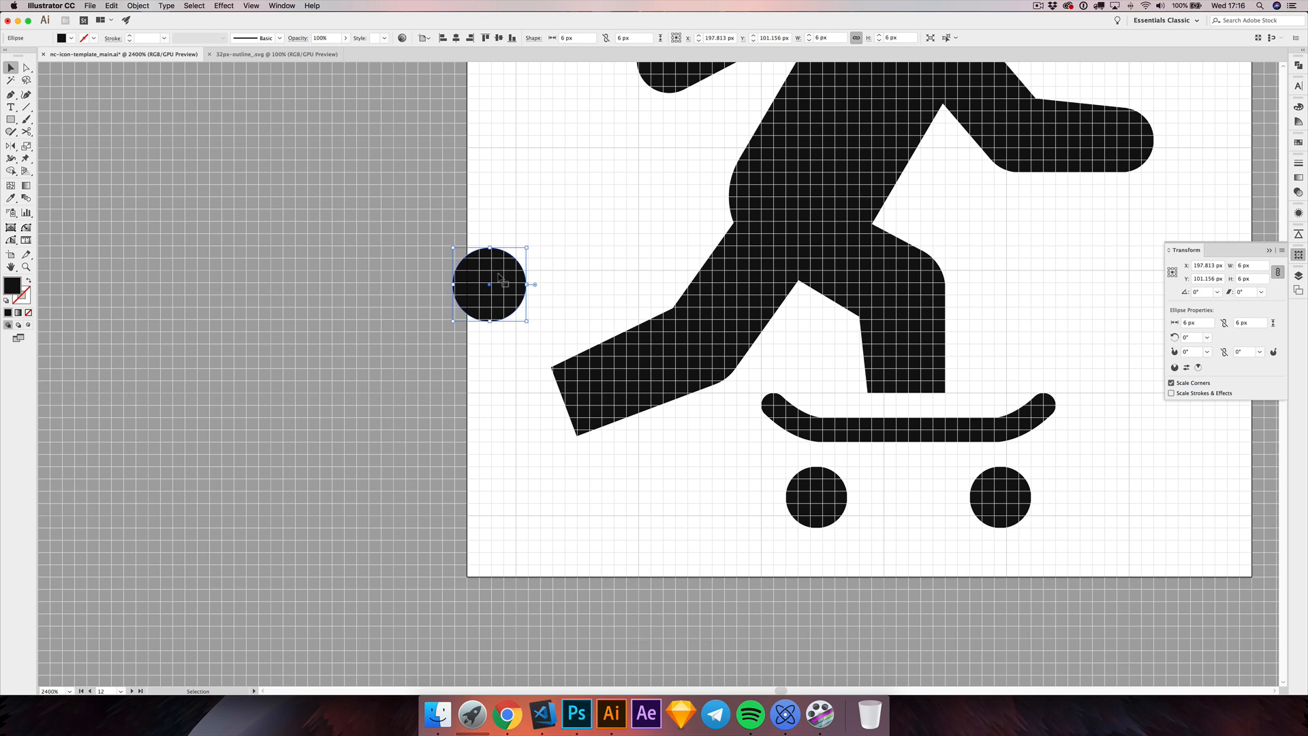
drag(500, 279, 570, 215)
key(Delete)
- Bring the united torso and front leg shape to the front of the stacking order
scroll(538, 239, right, 5)
scroll(538, 239, up, 3)
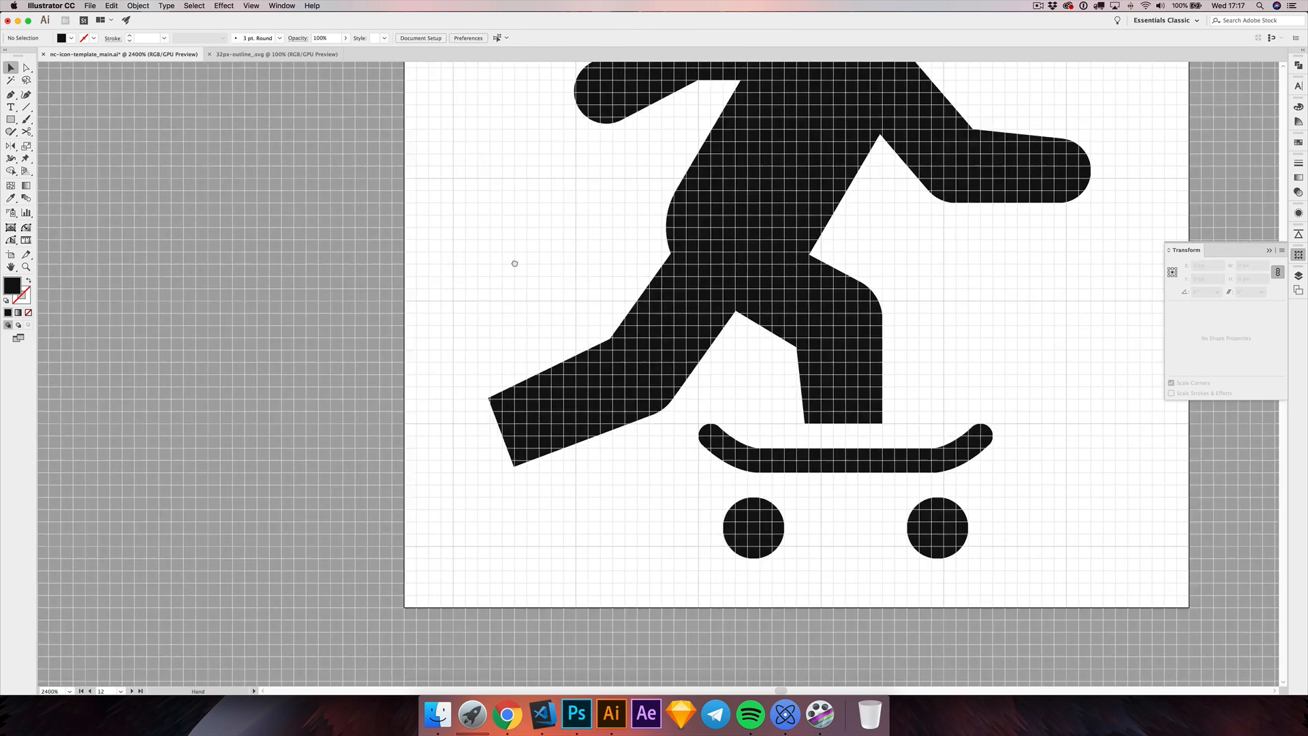
click(767, 191)
scroll(885, 274, right, 3)
scroll(885, 275, up, 1)
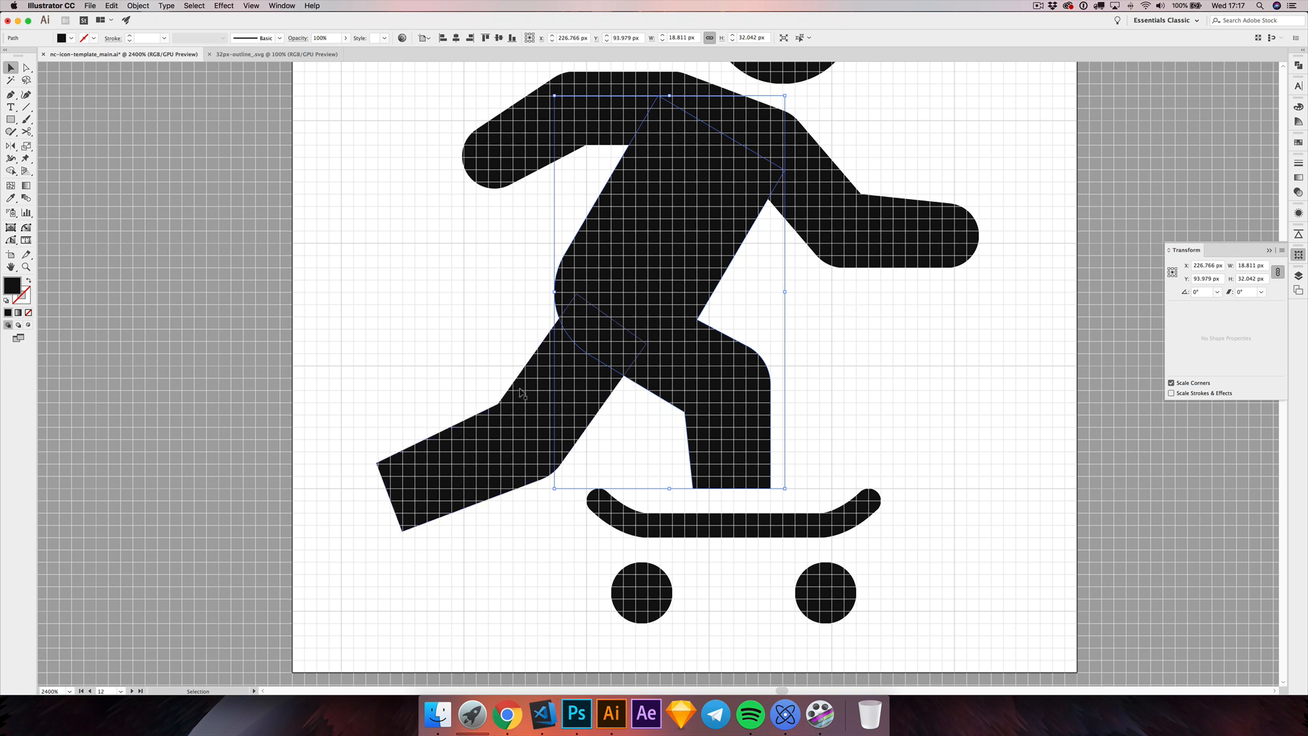
click(539, 392)
click(637, 240)
key(shift+super)
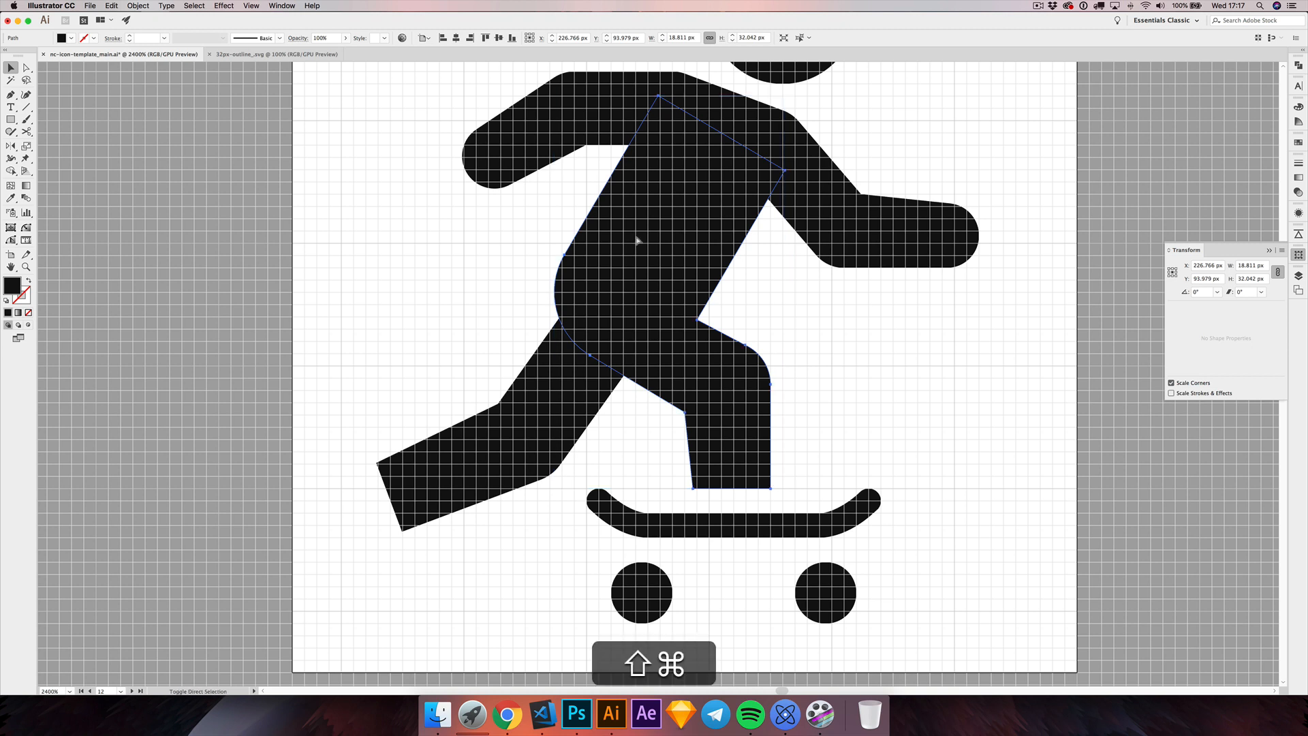
key(shift+super+bracketright)
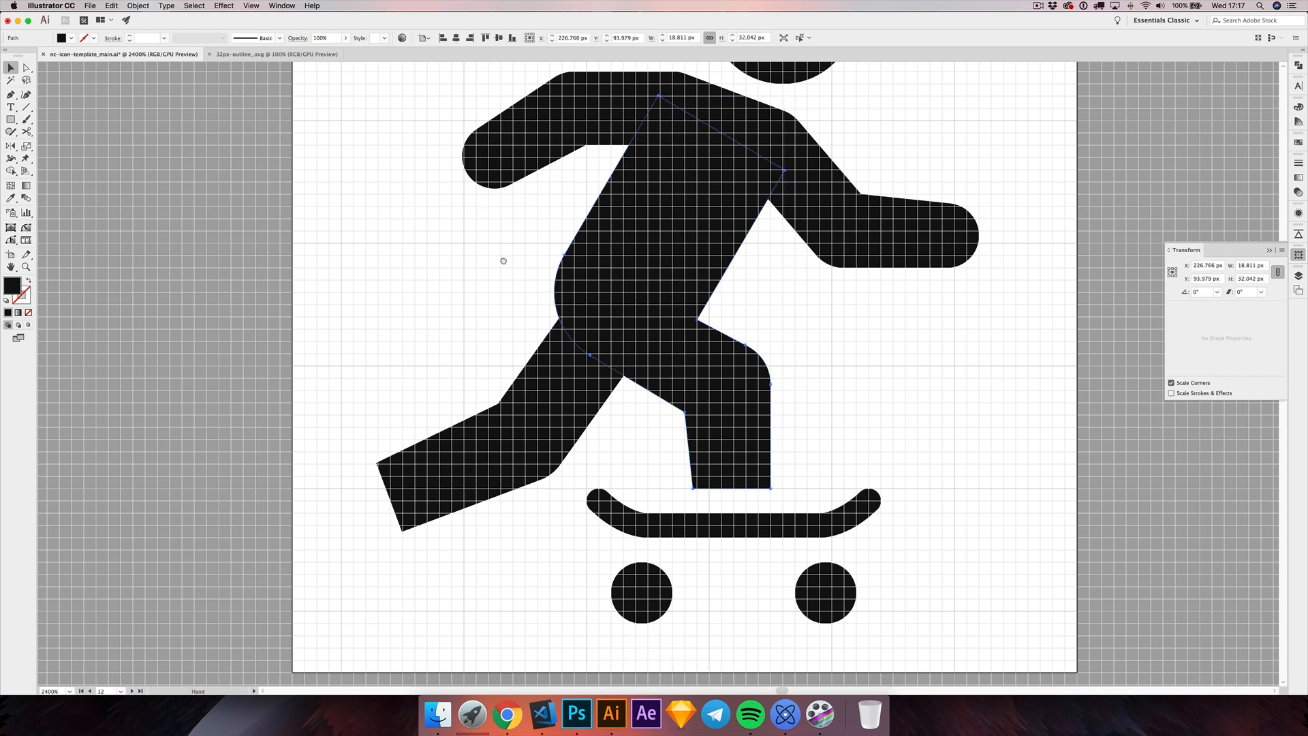
- Create an outward offset path around the united torso and front leg shape
drag(503, 260, 509, 291)
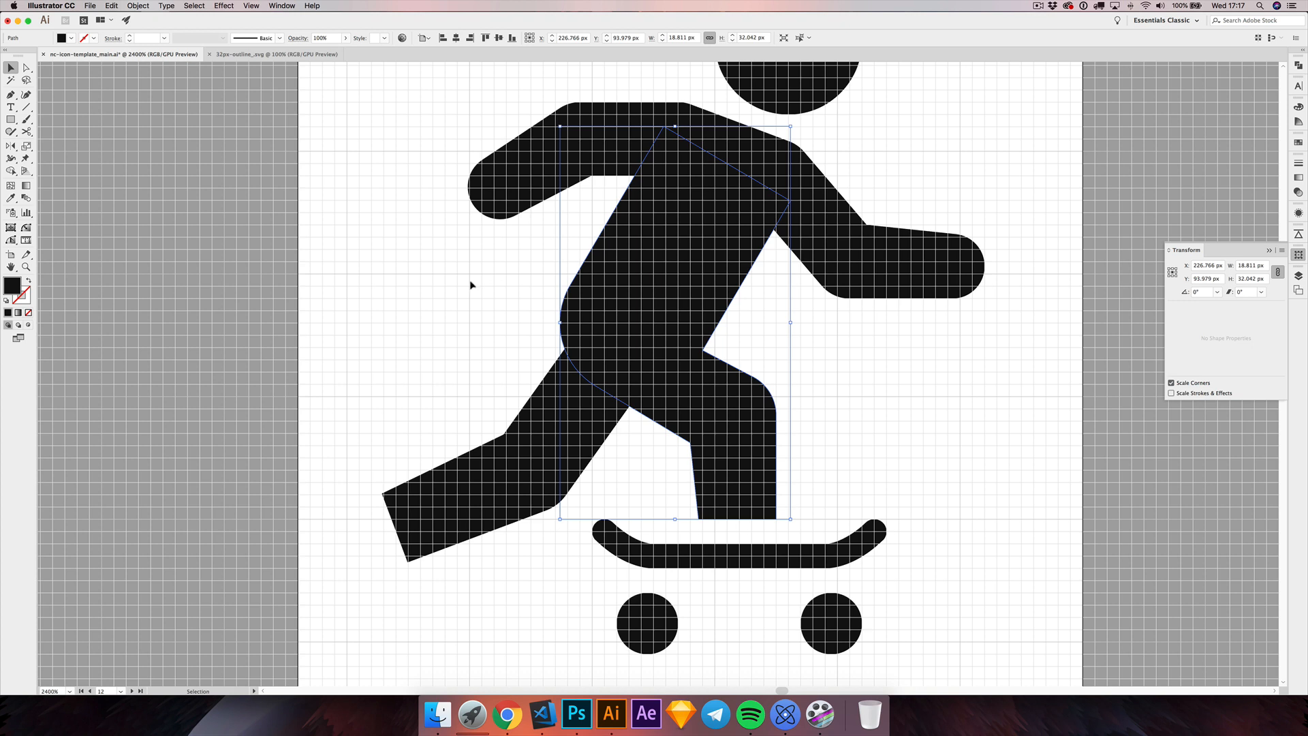
click(130, 5)
mouse_move(166, 224)
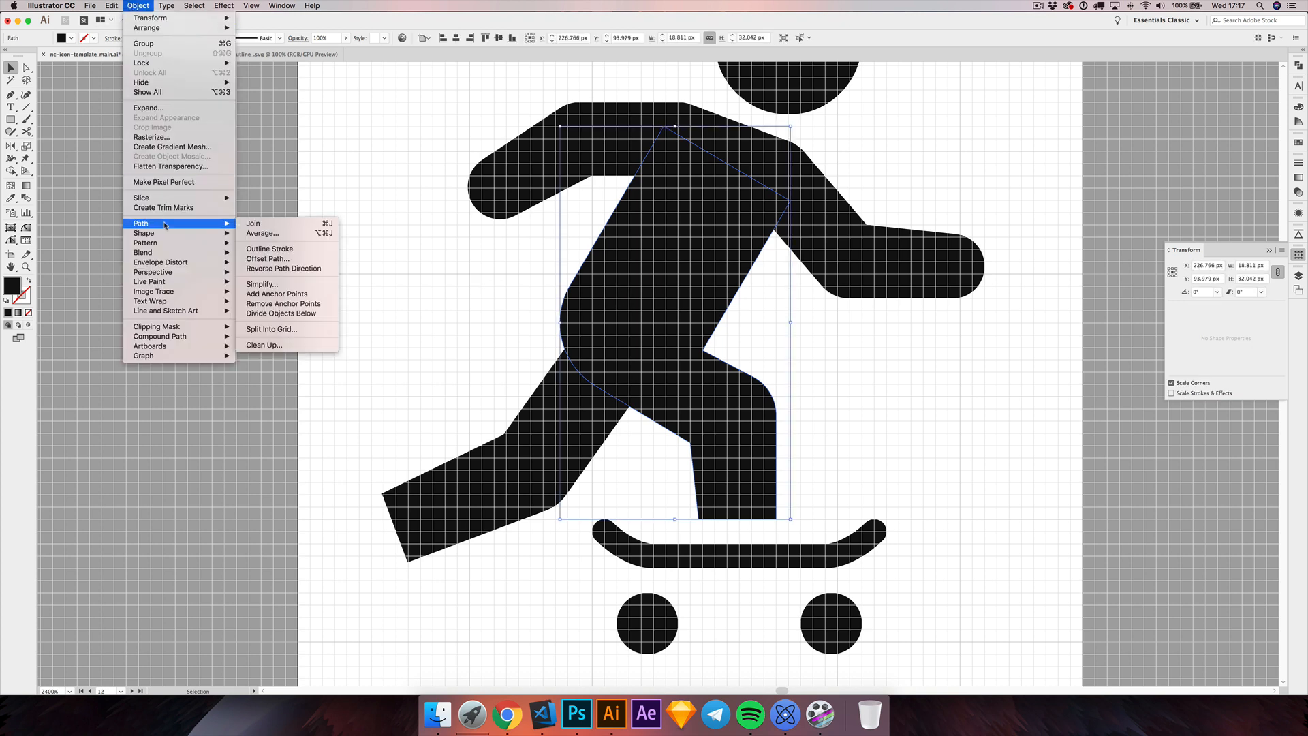
click(266, 259)
click(849, 451)
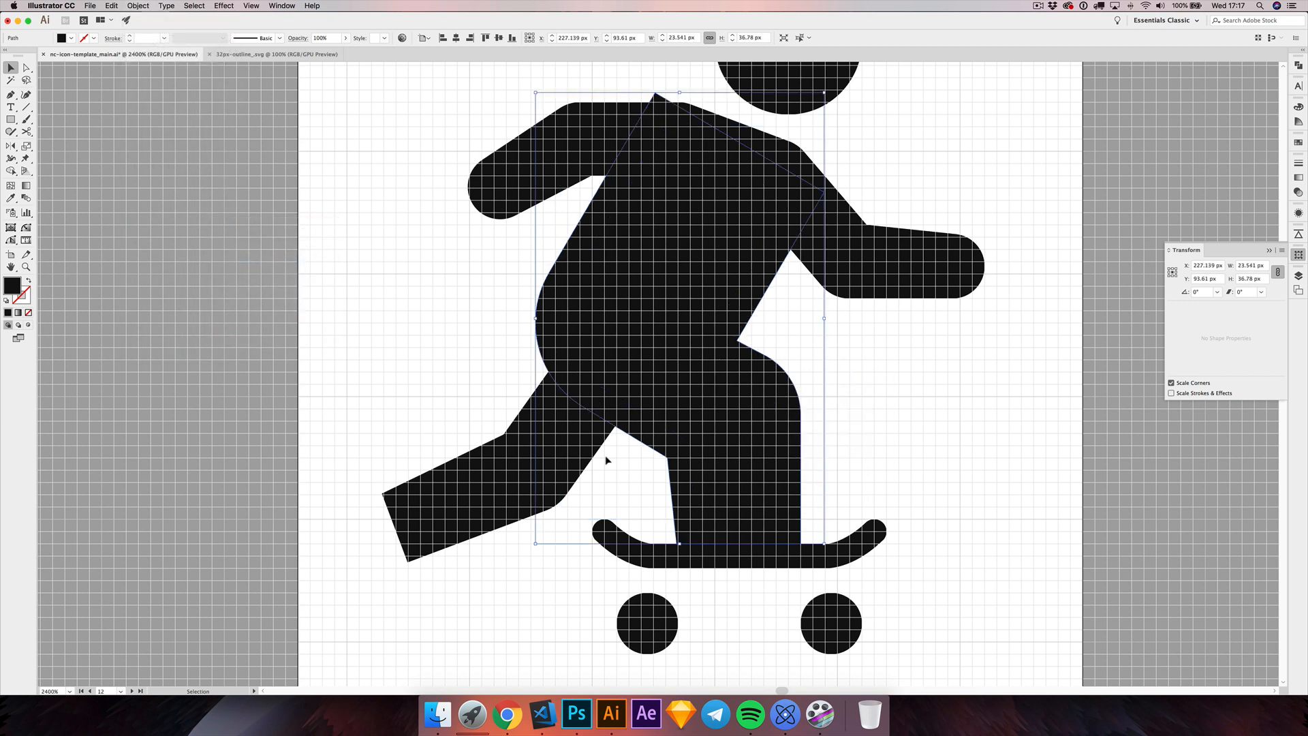
- Subtract the offset shape from the rear leg with Minus Front to cut a gap below the hip, and deselect
shift+click(588, 469)
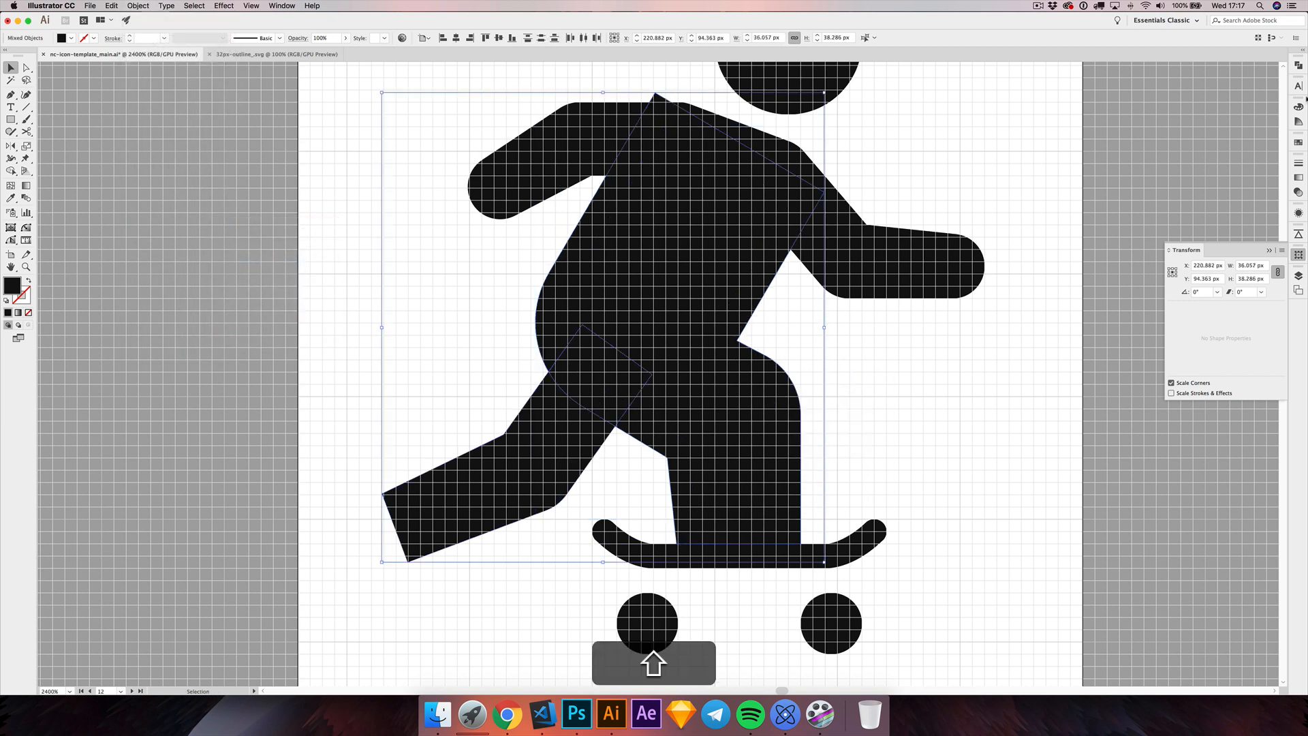
click(1298, 64)
click(1193, 87)
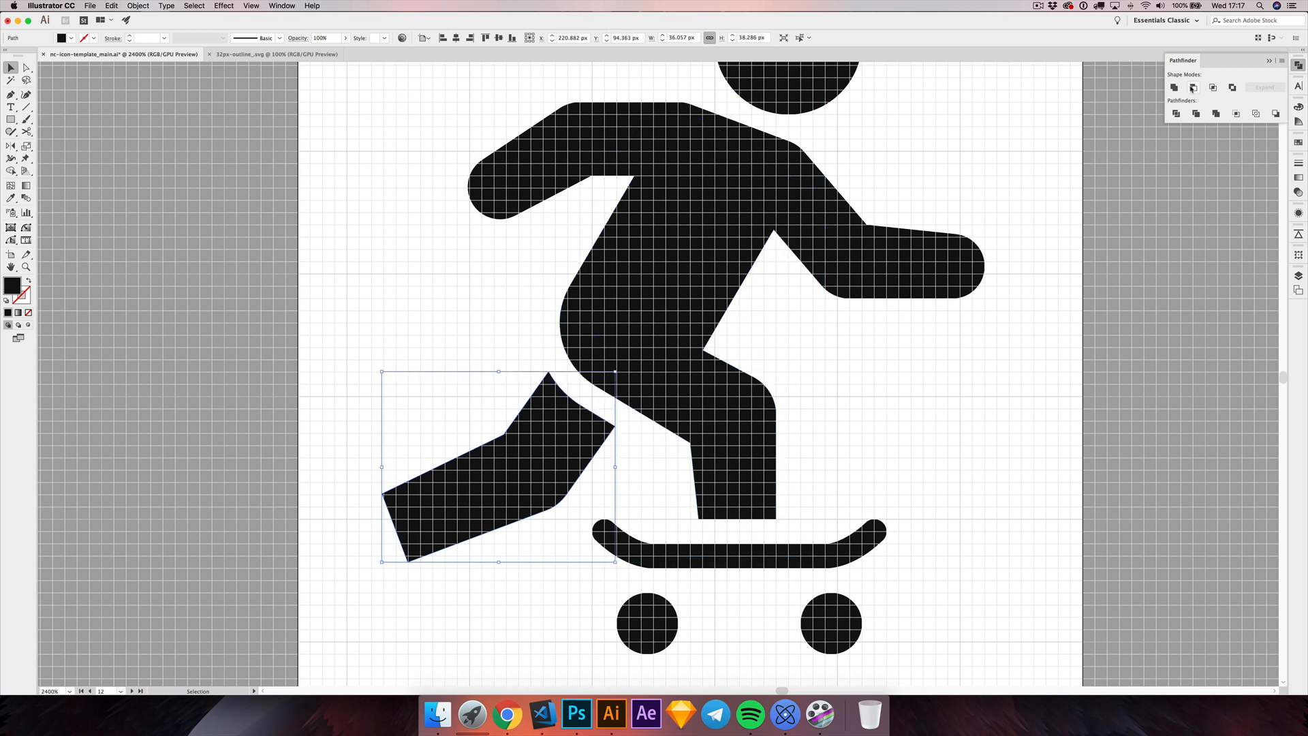
click(908, 382)
- Fully round the two end corners of the rear foot and deselect the leg
drag(874, 388, 907, 380)
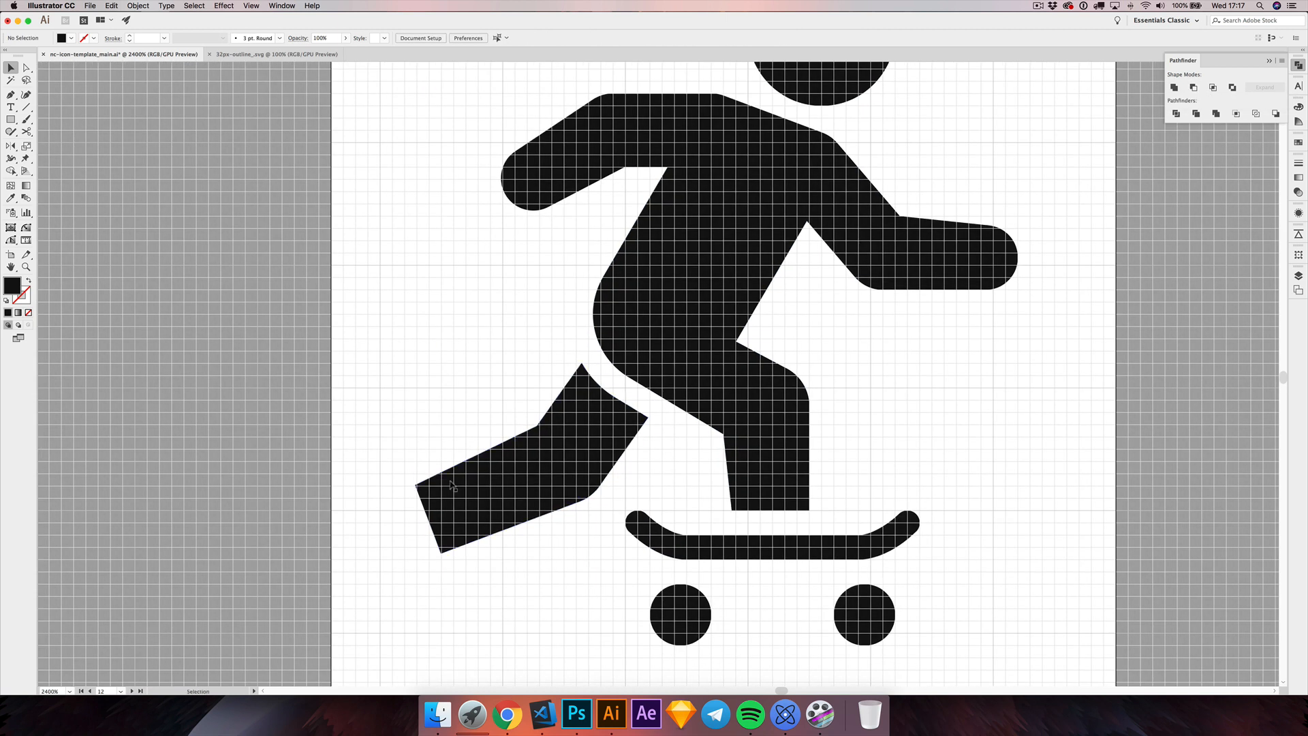
key(a)
drag(393, 477, 473, 576)
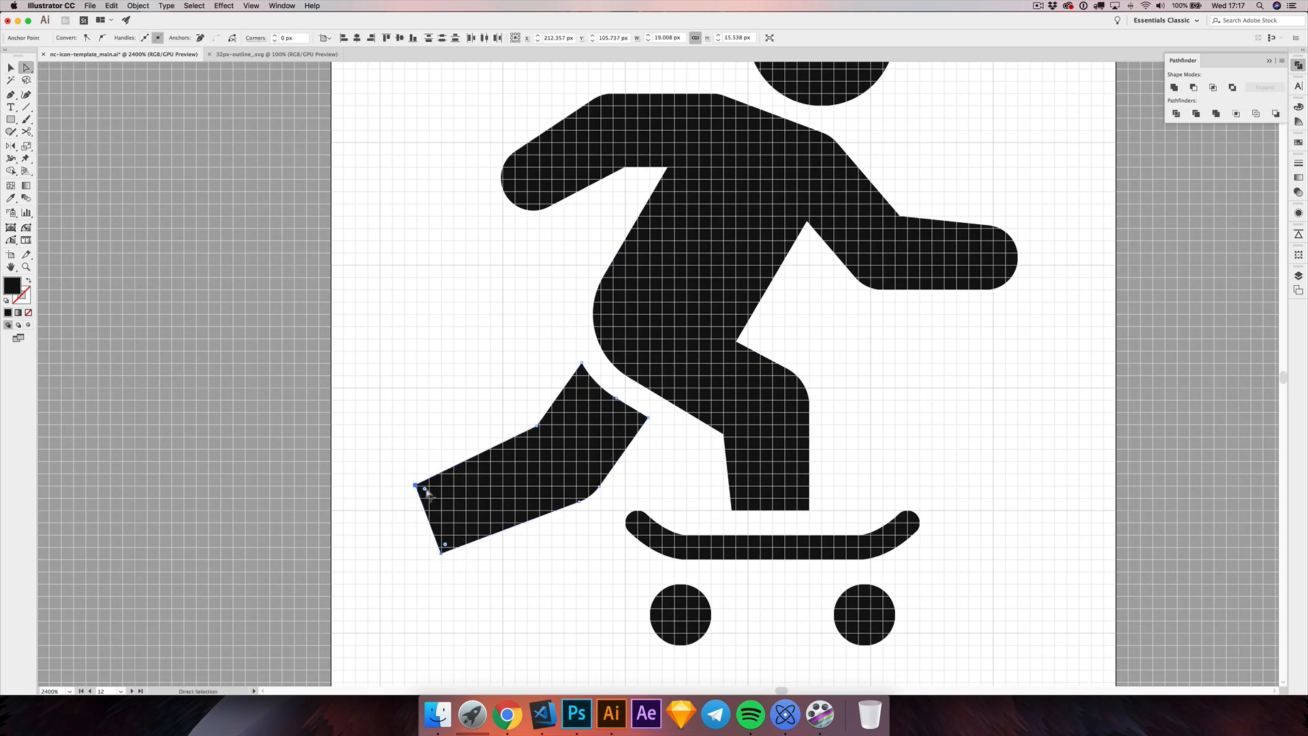
drag(426, 490, 590, 475)
click(482, 406)
scroll(519, 446, down, 1)
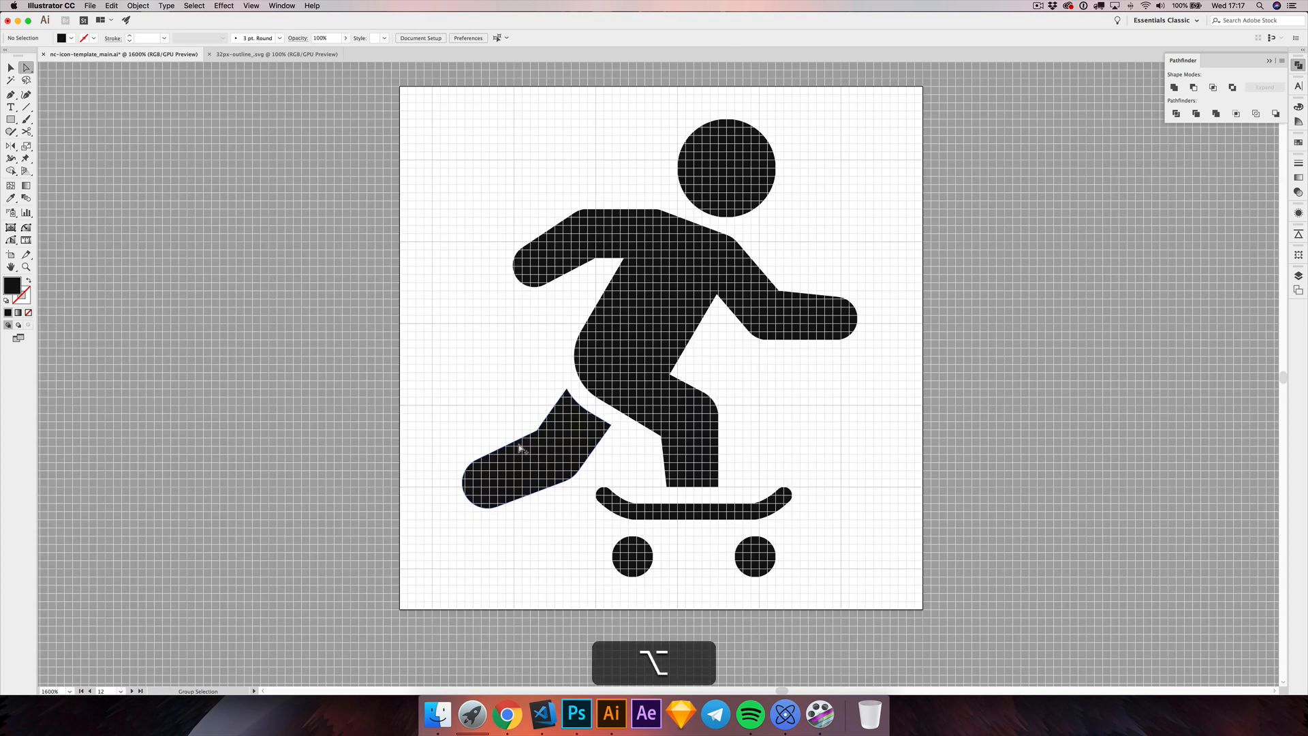
- Select the entire skateboarder icon, move it up 1 px and deselect it
drag(443, 408, 514, 385)
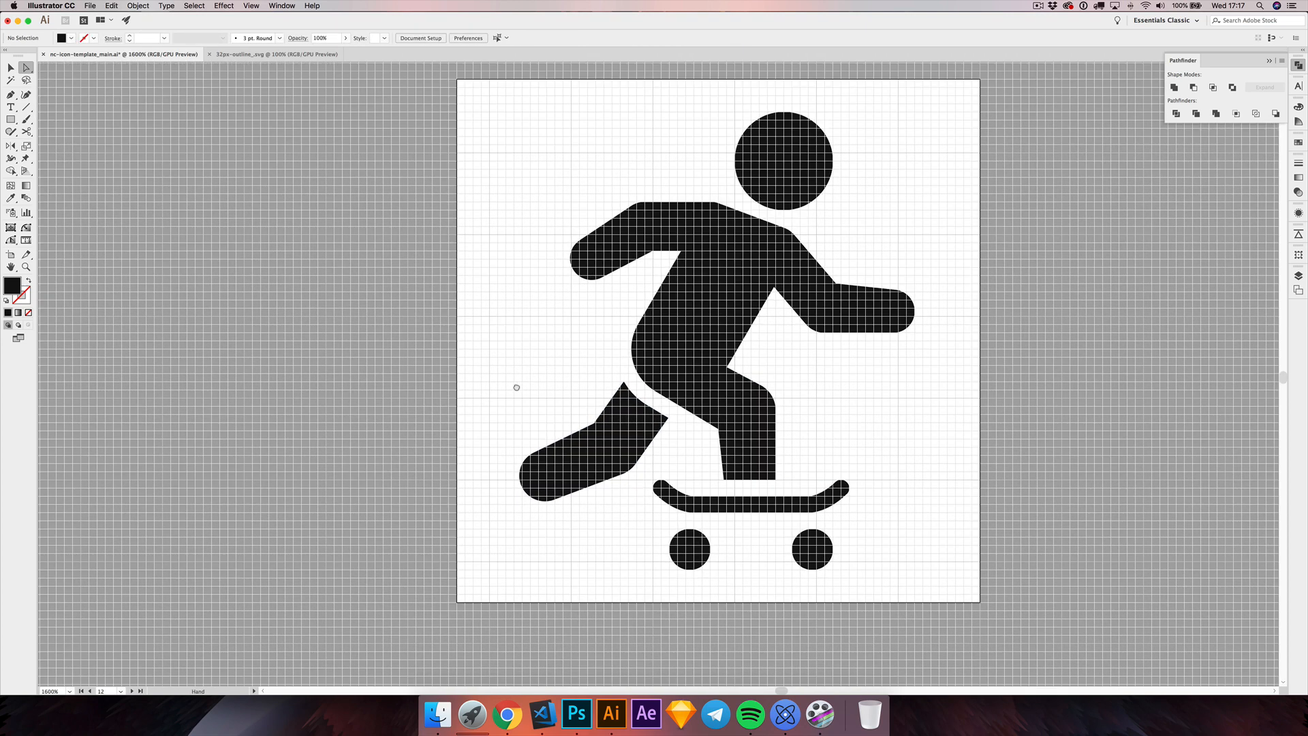
click(15, 69)
drag(455, 343, 452, 331)
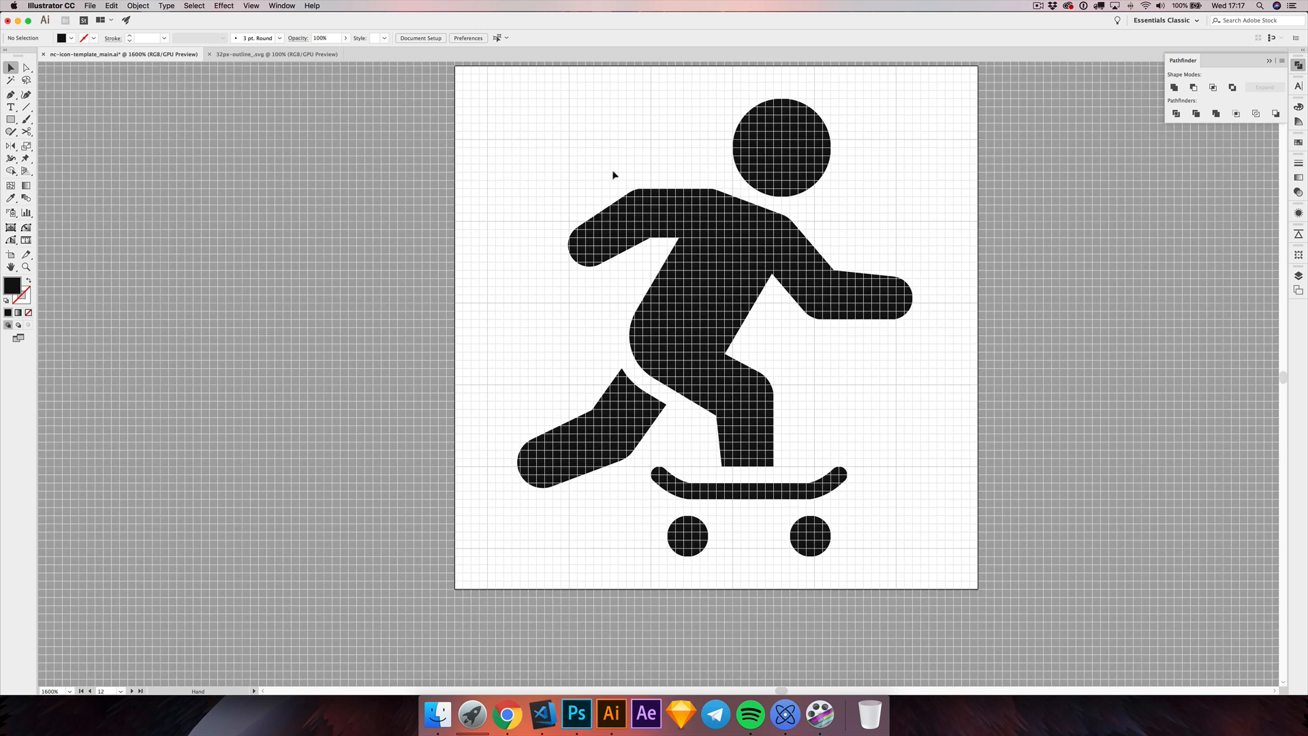
drag(791, 465, 912, 576)
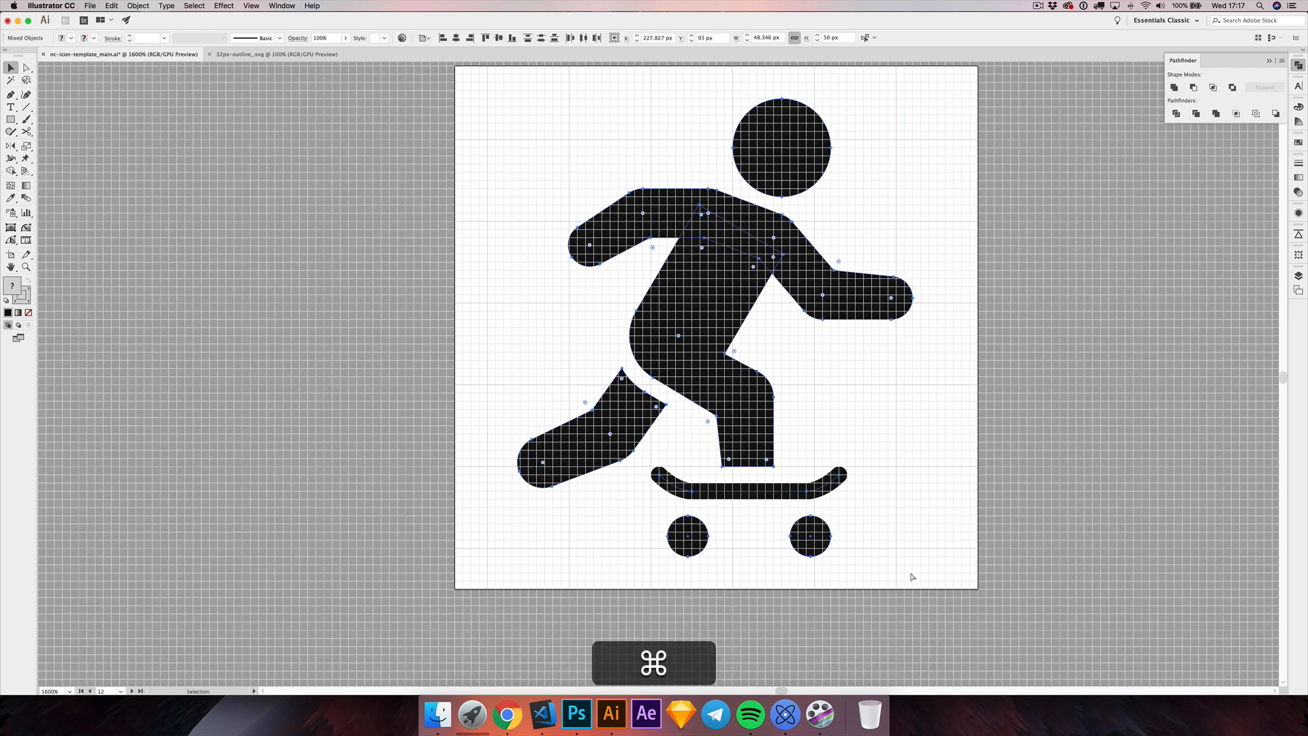
key(shift+super+m)
text(-1)
key(Return)
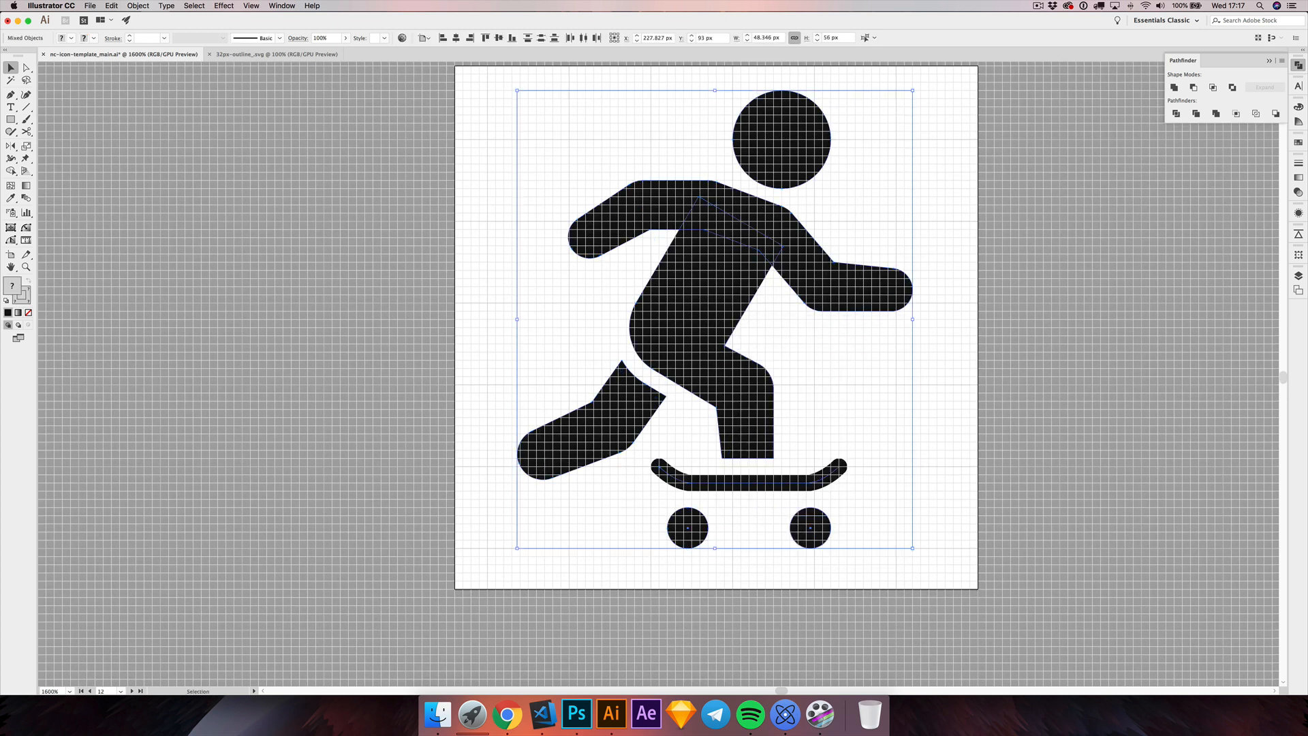
click(831, 441)
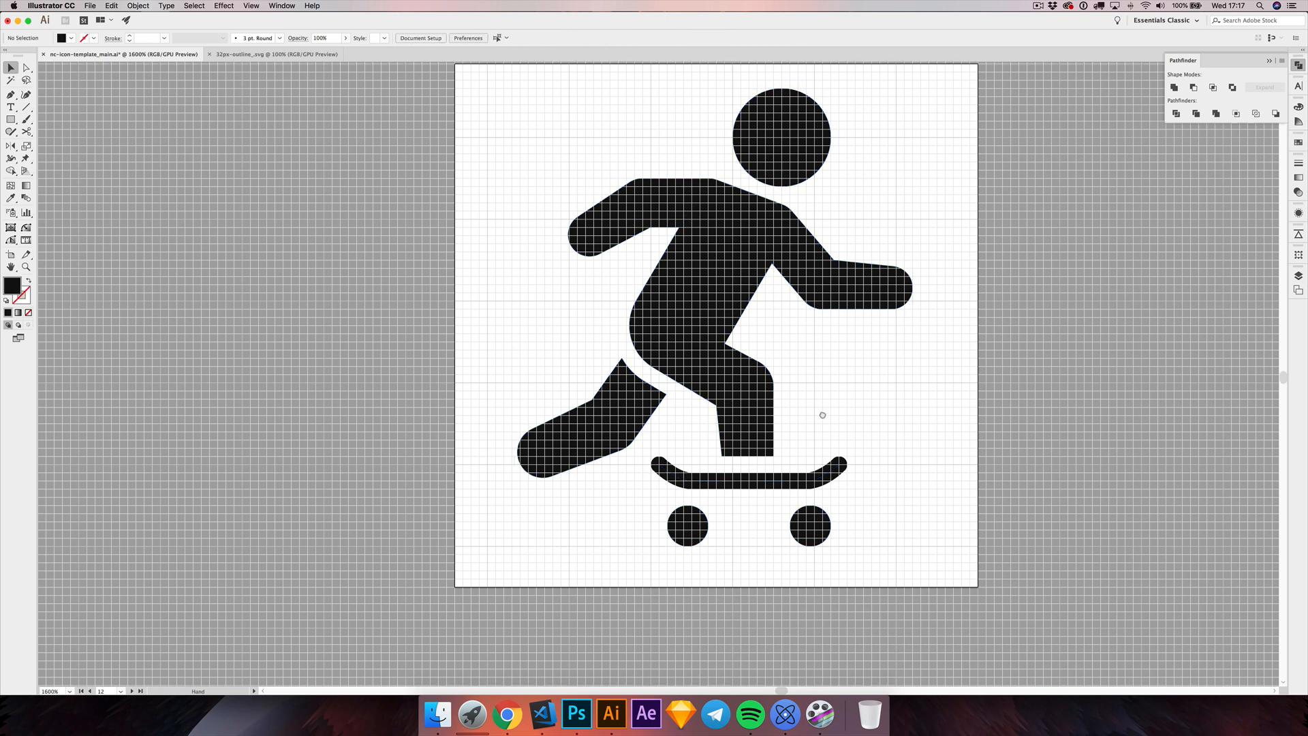
- Extend the front leg by moving its bottom edge down 2 px, and deselect it
scroll(777, 329, down, 3)
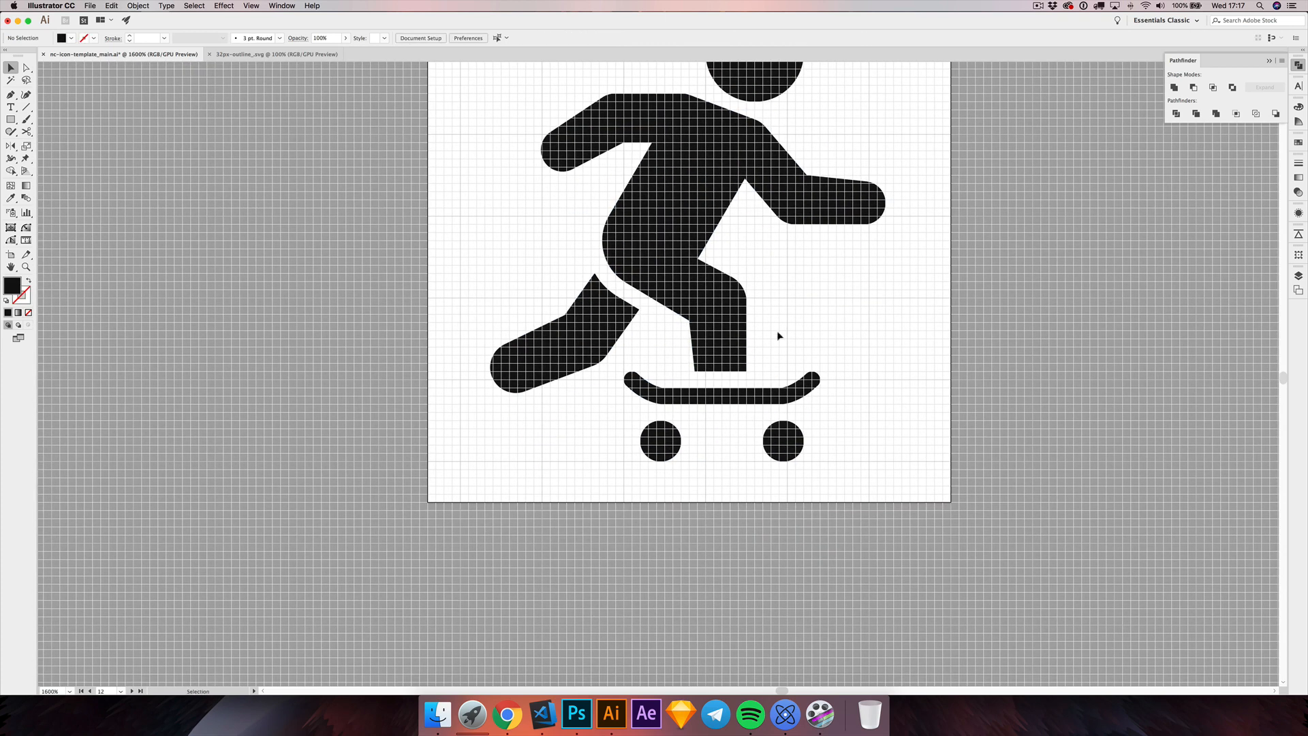
key(super+plus)
key(a)
click(701, 371)
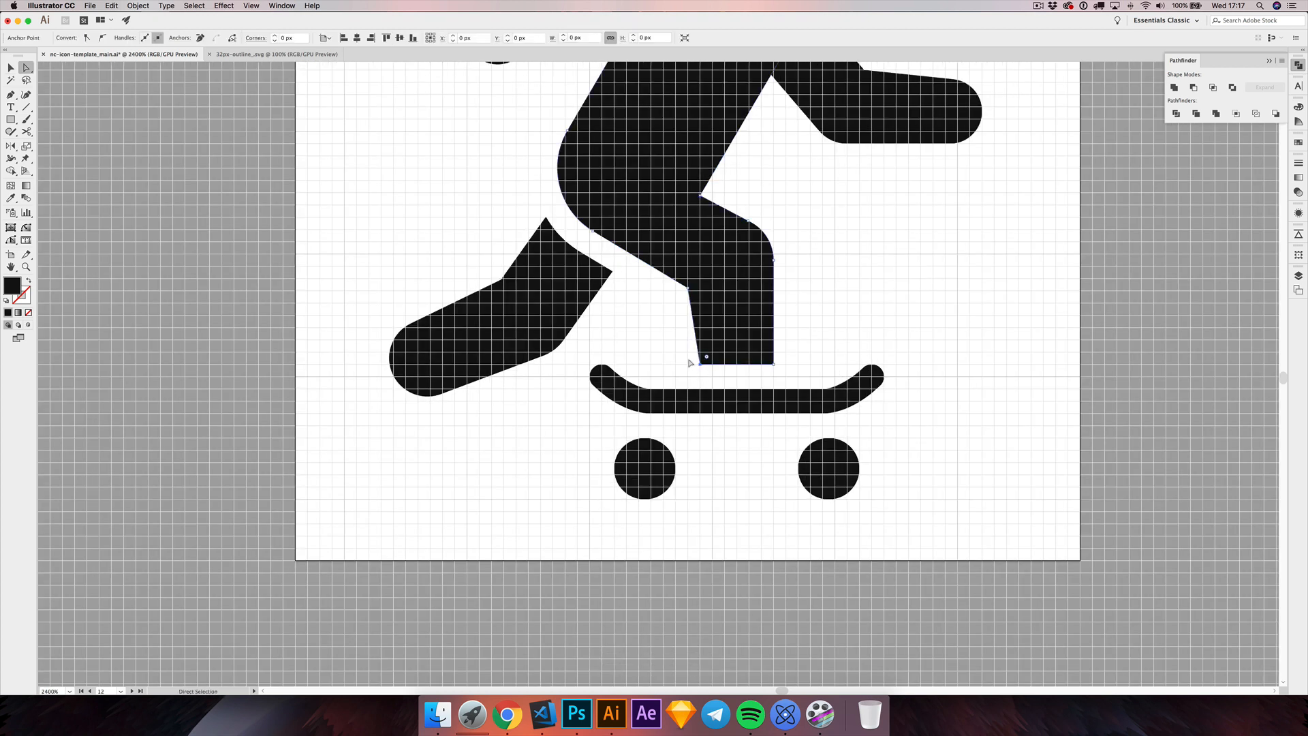
key(Down)
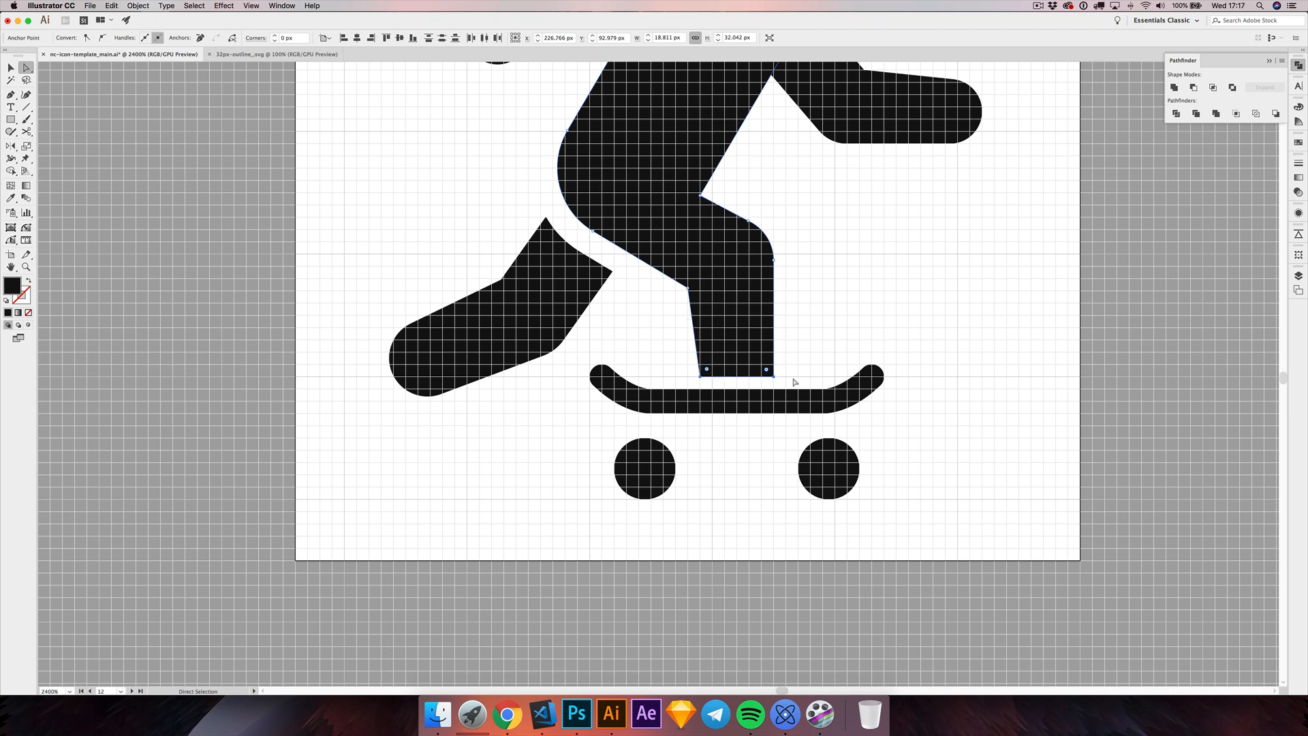
key(Down)
click(11, 68)
click(687, 443)
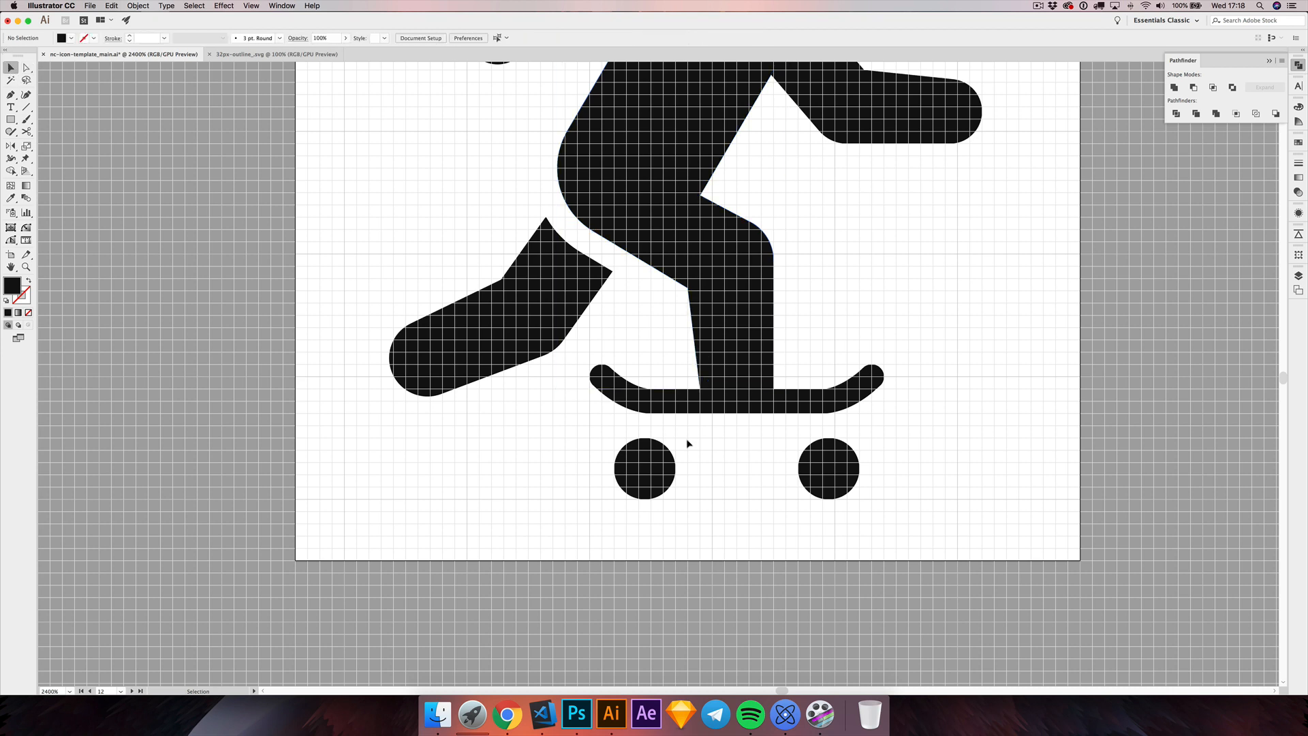
- Move the skateboard deck and both wheels down 2 px together, and deselect them
click(658, 452)
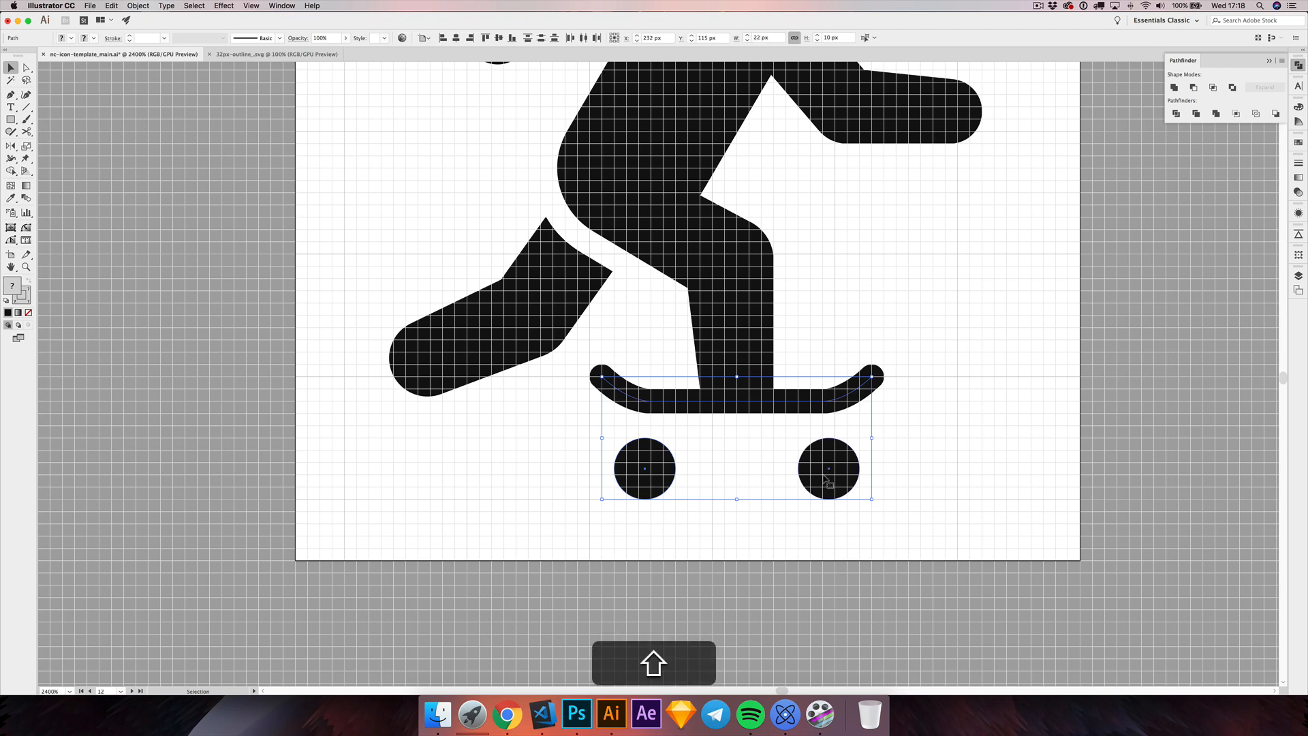
key(shift+Down)
key(shift+Down)
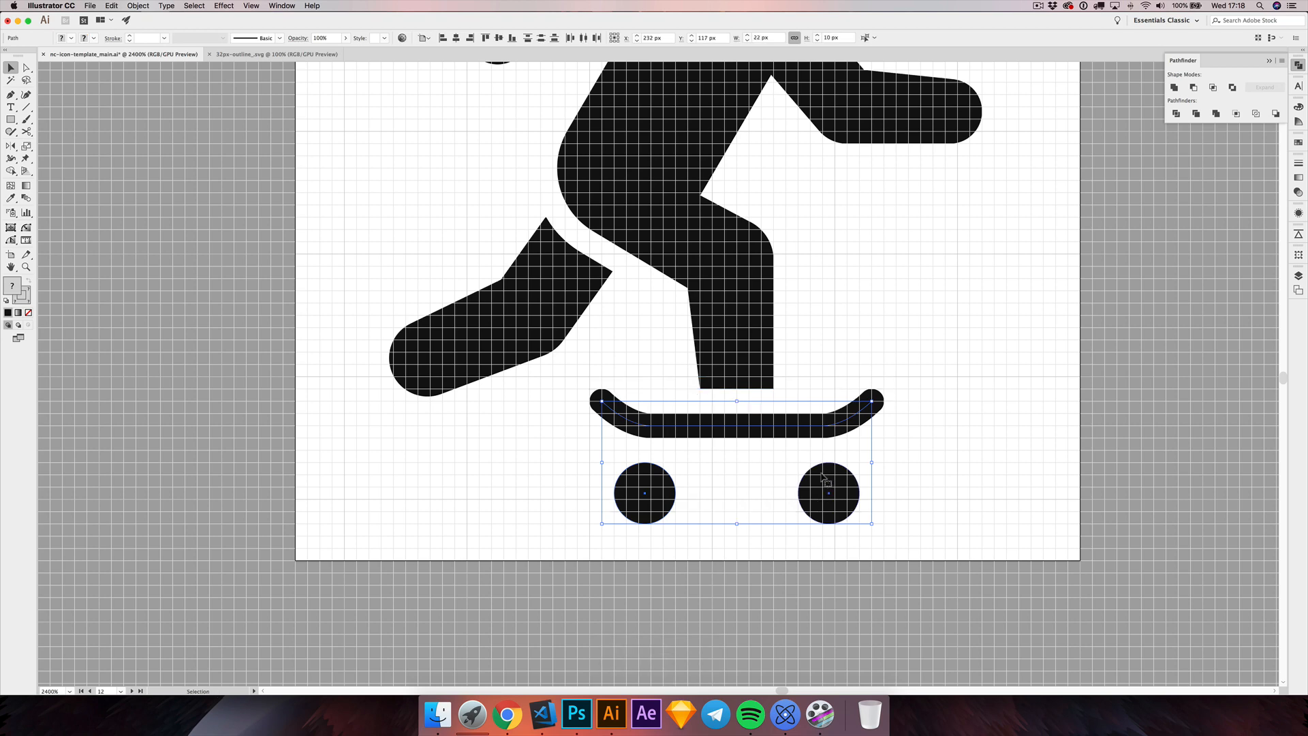
click(659, 339)
scroll(659, 338, down, 5)
drag(753, 287, 773, 309)
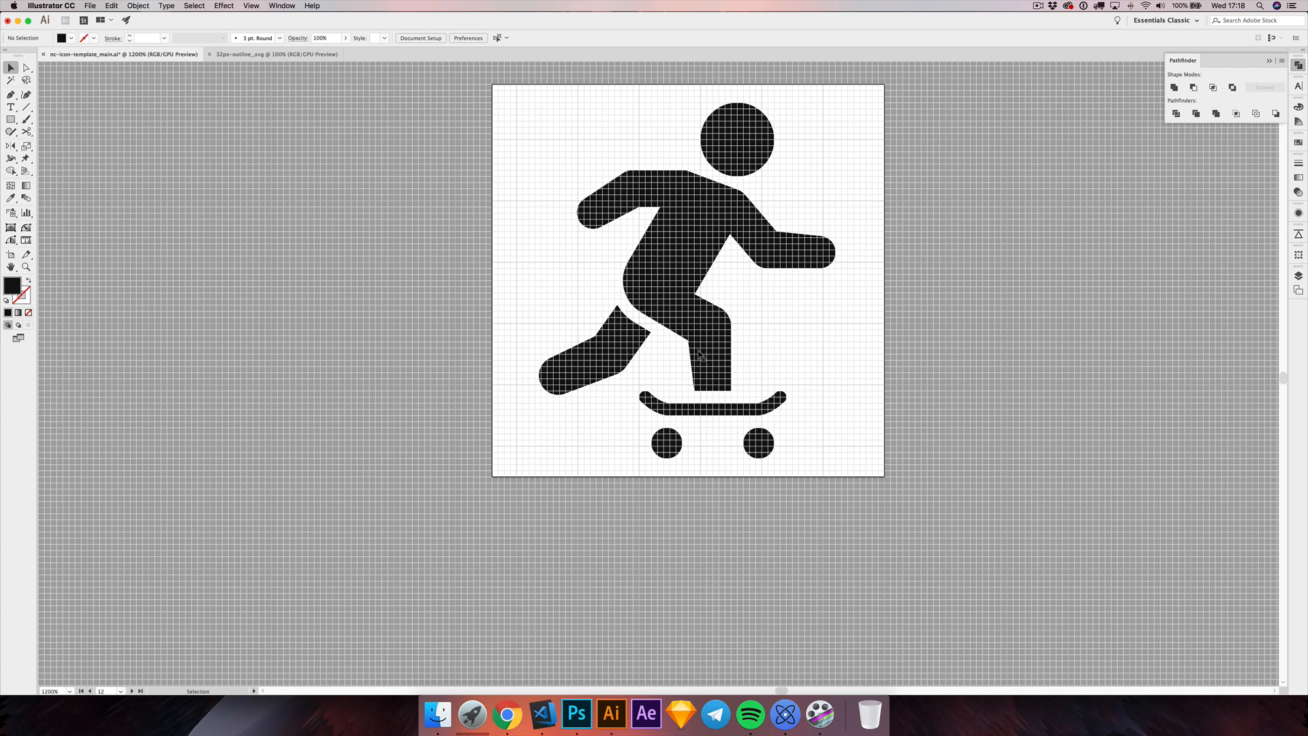
drag(718, 389, 728, 408)
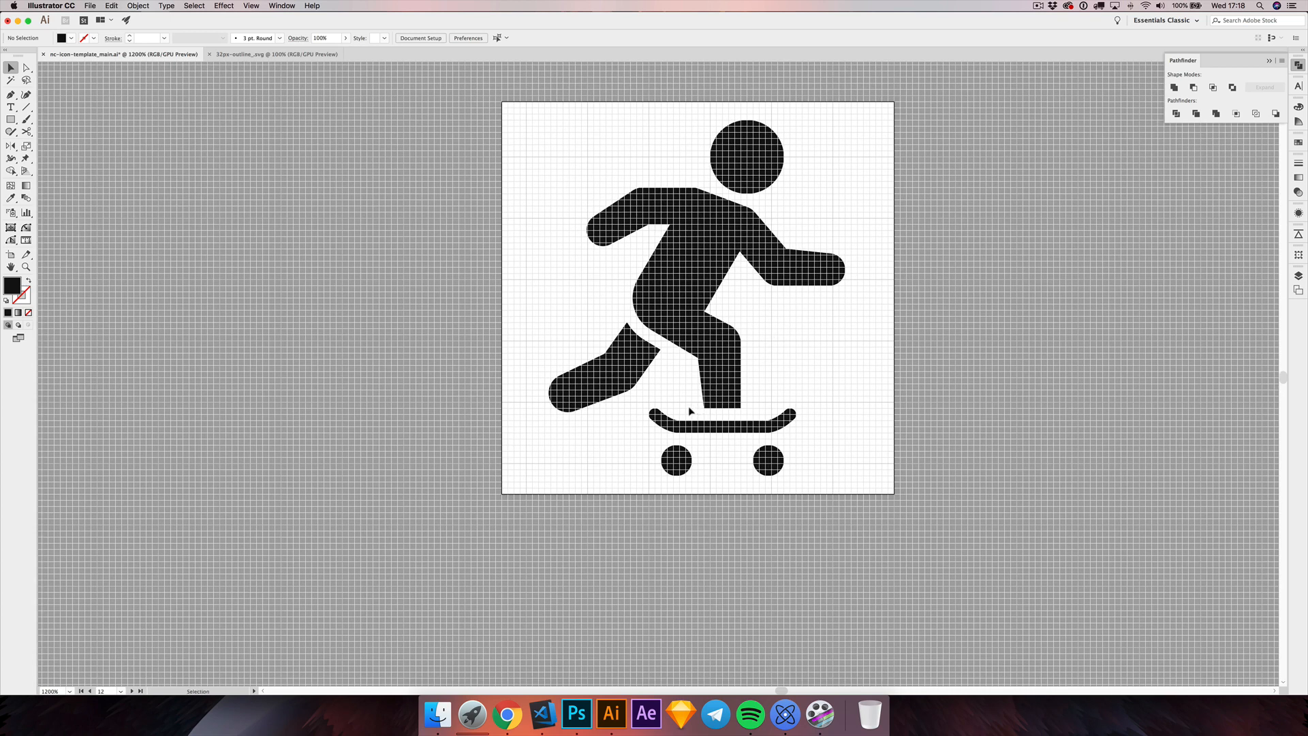
key(super+z)
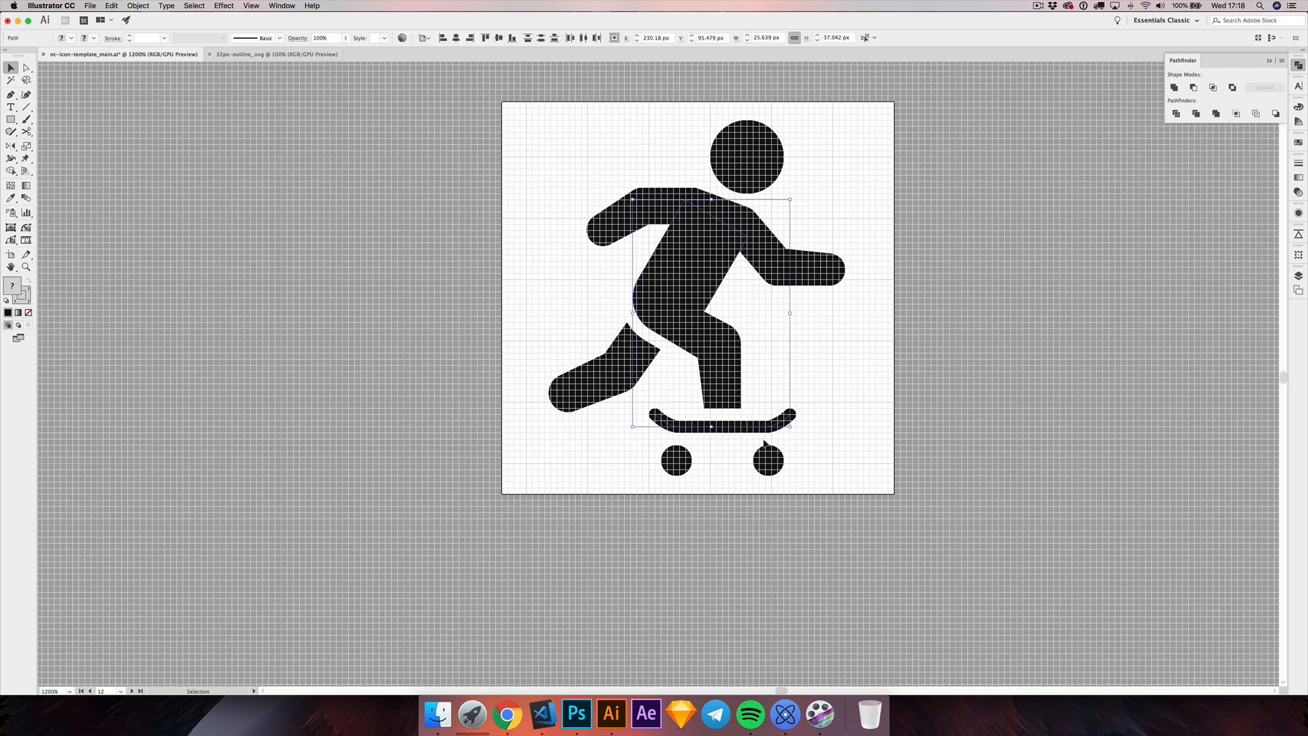
click(753, 361)
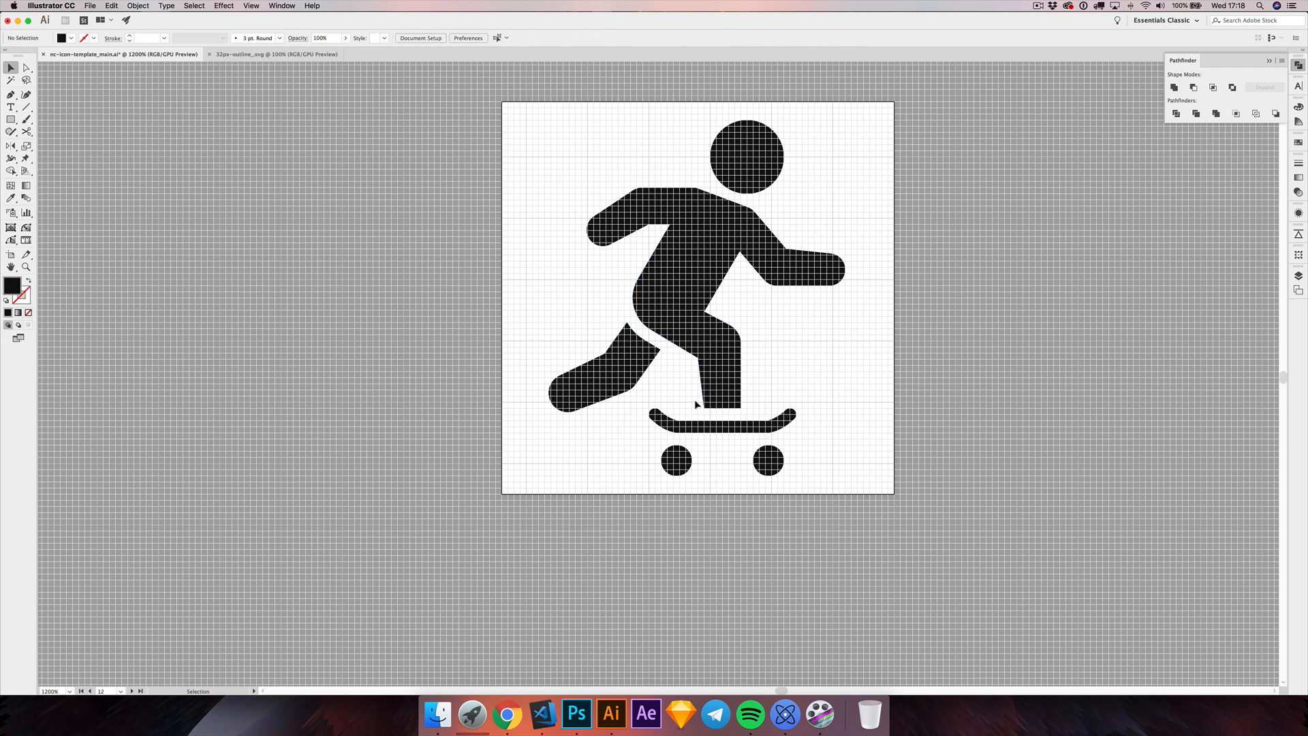
key(a)
drag(748, 415, 714, 361)
key(super+z)
key(super+z)
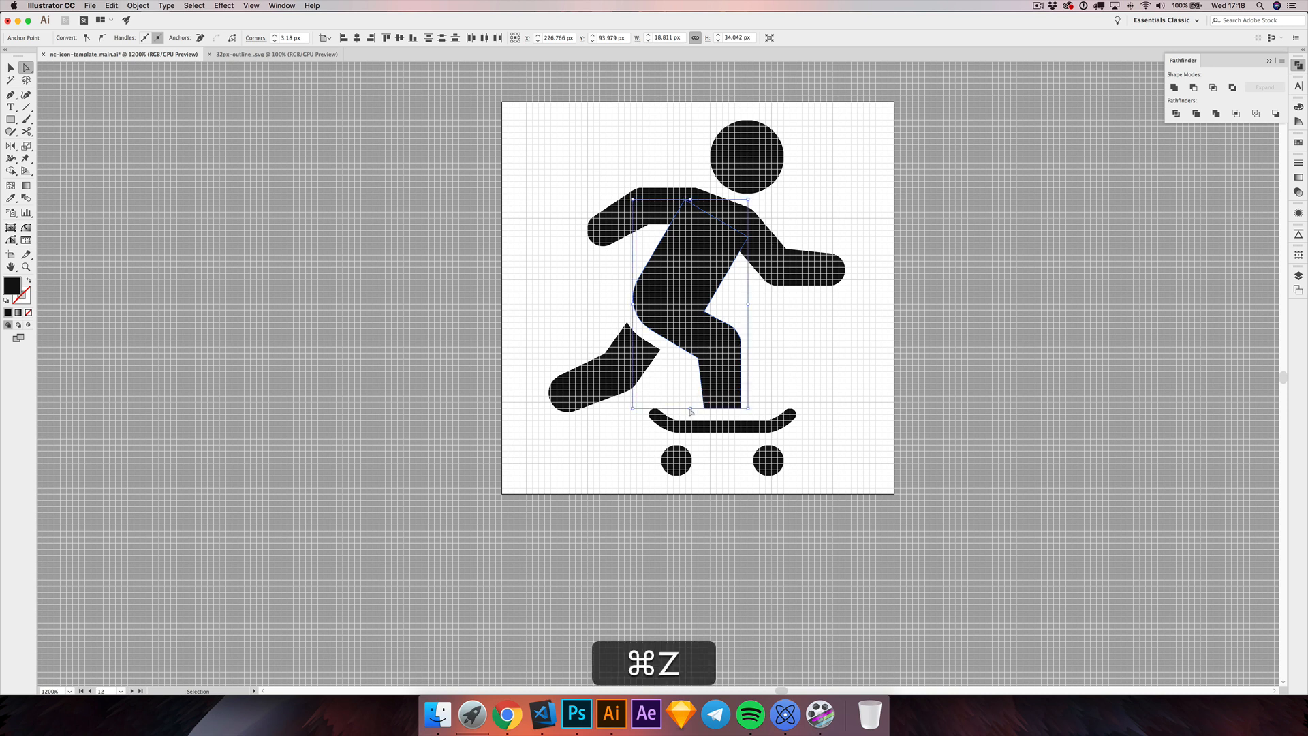
- Try extending the front leg 3 px down onto the deck with rounded end corners, undo the attempt and deselect the leg
drag(705, 423, 728, 367)
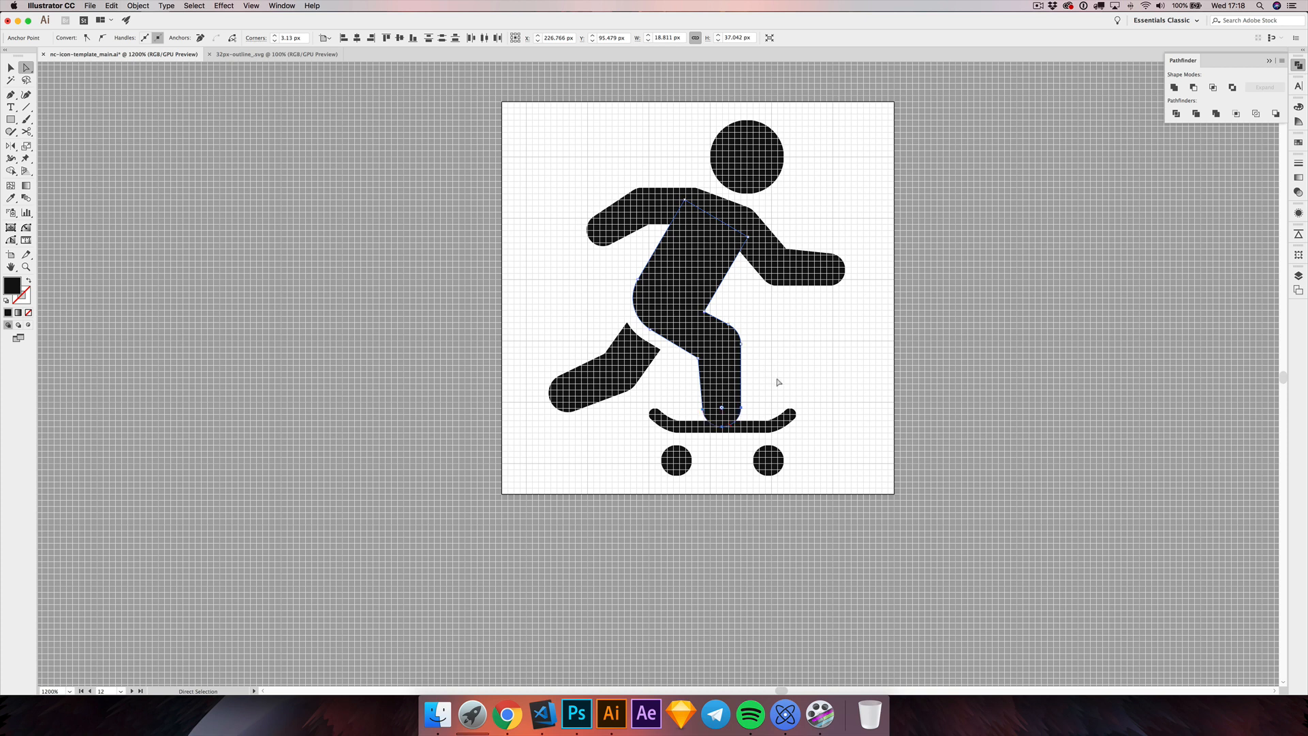
key(super)
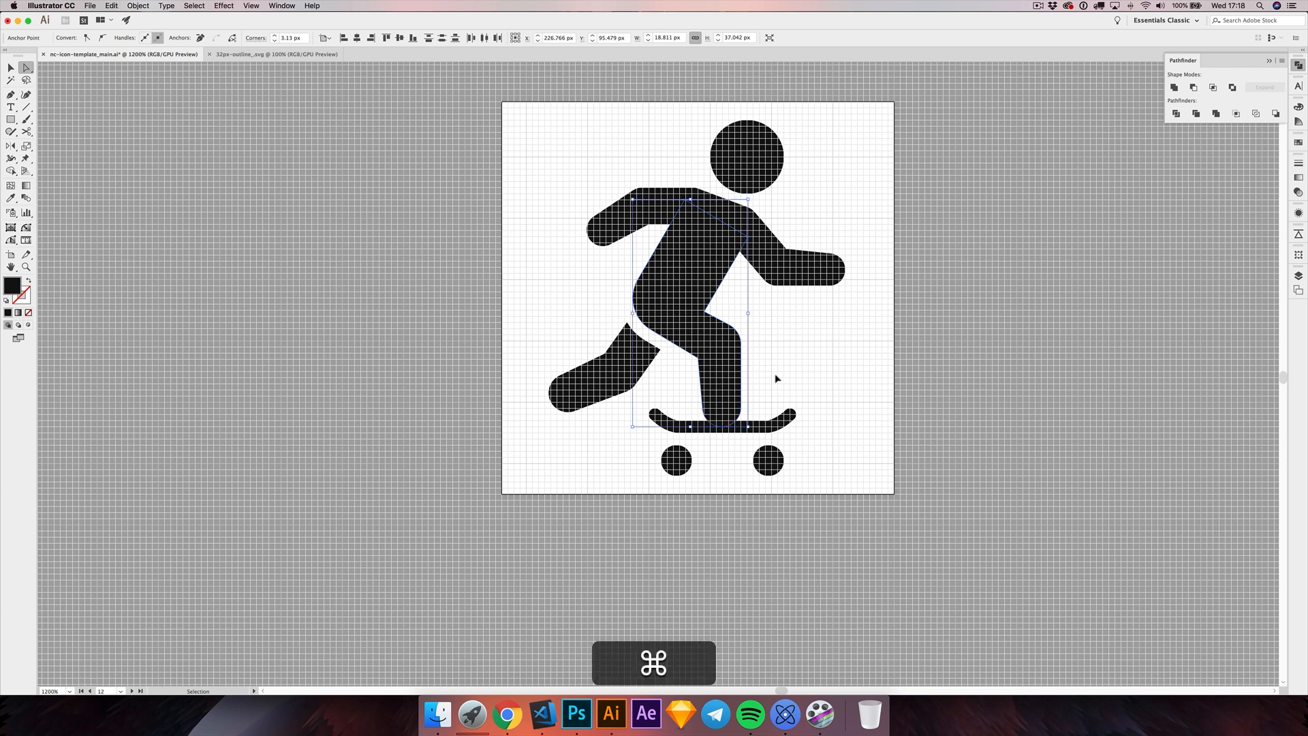
key(super+z)
key(super+z)
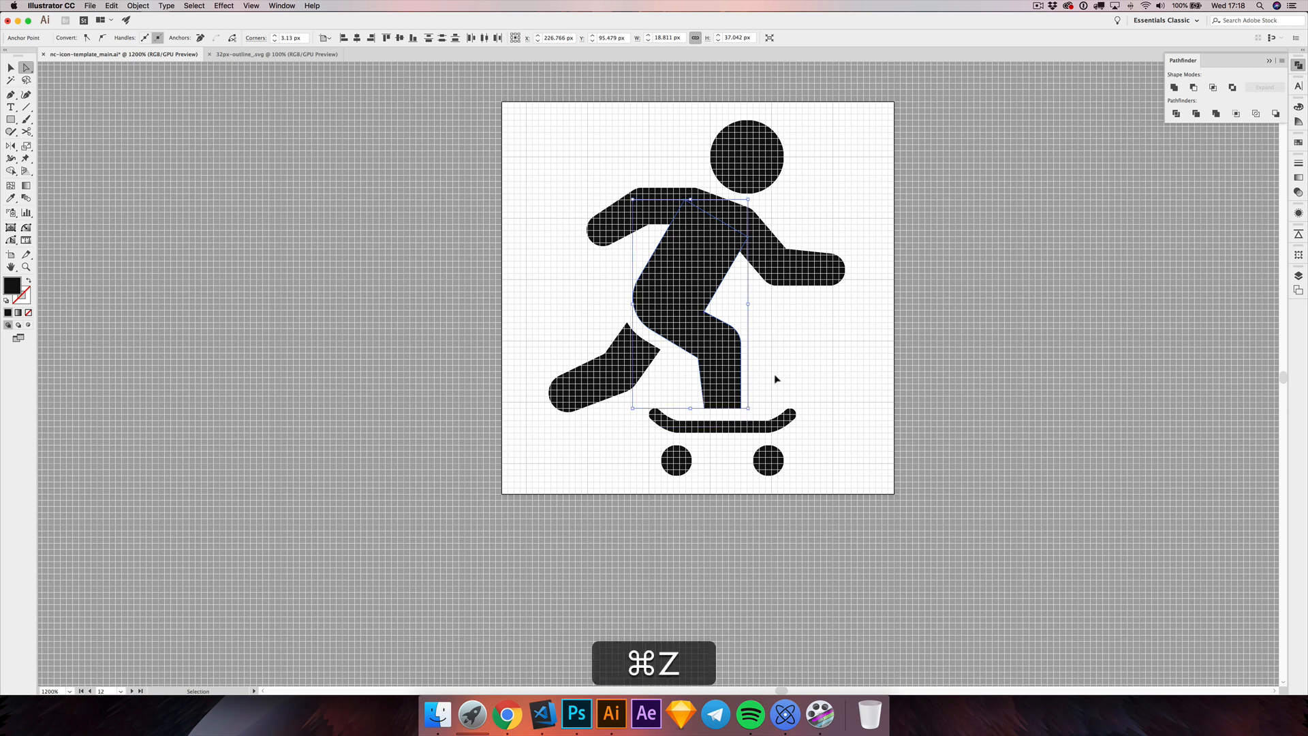
click(775, 379)
drag(773, 359, 770, 365)
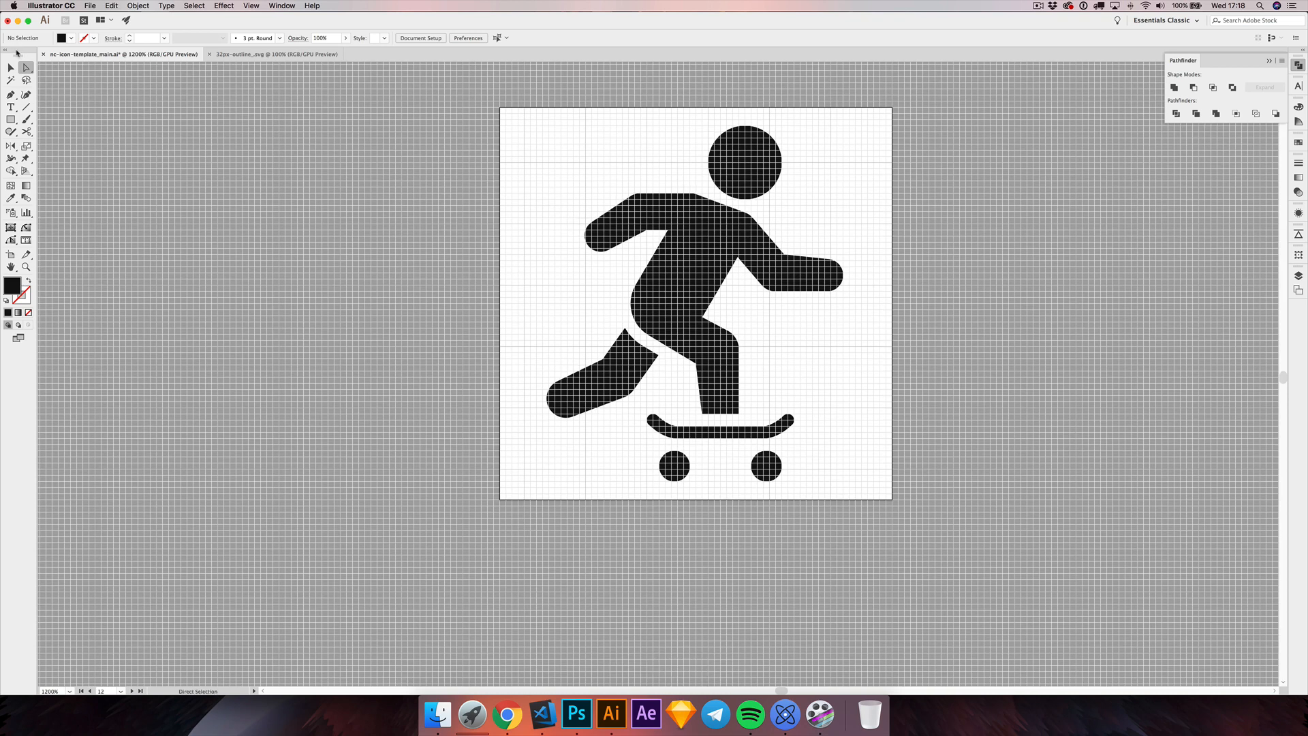
- Activate the Selection tool, hide the document grid and toggle snapping to the grid
click(11, 67)
drag(529, 322, 532, 317)
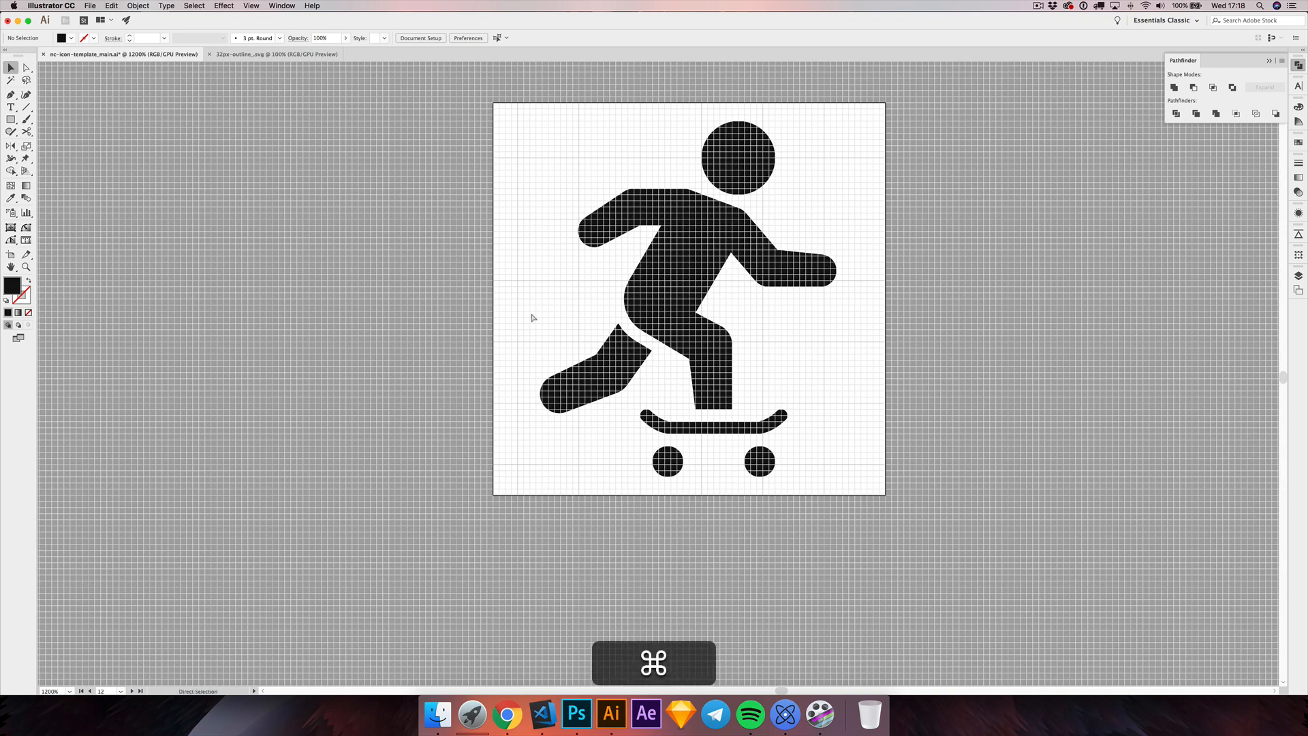
key(super+apostrophe)
key(shift+super+apostrophe)
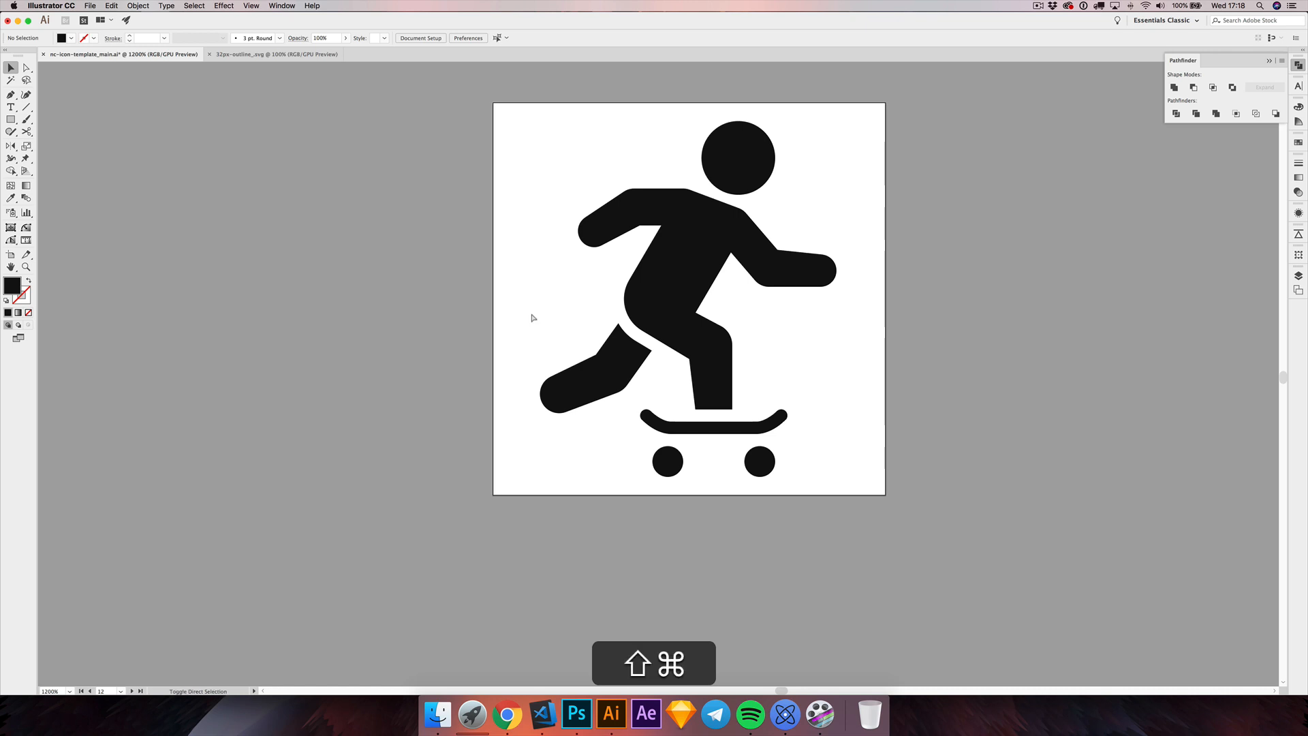
- Expand the whole skateboarder icon so the skateboard deck's stroke becomes a filled shape
drag(458, 92, 978, 603)
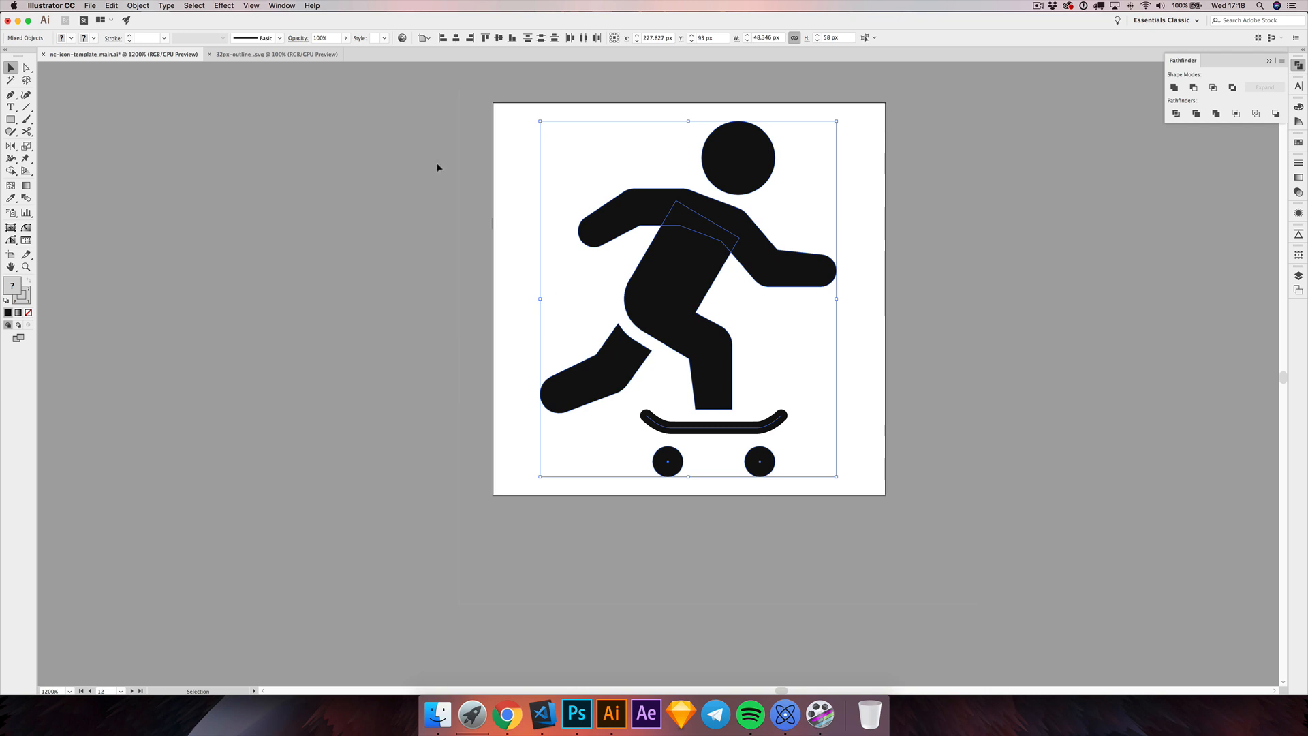
click(141, 6)
click(163, 108)
click(471, 348)
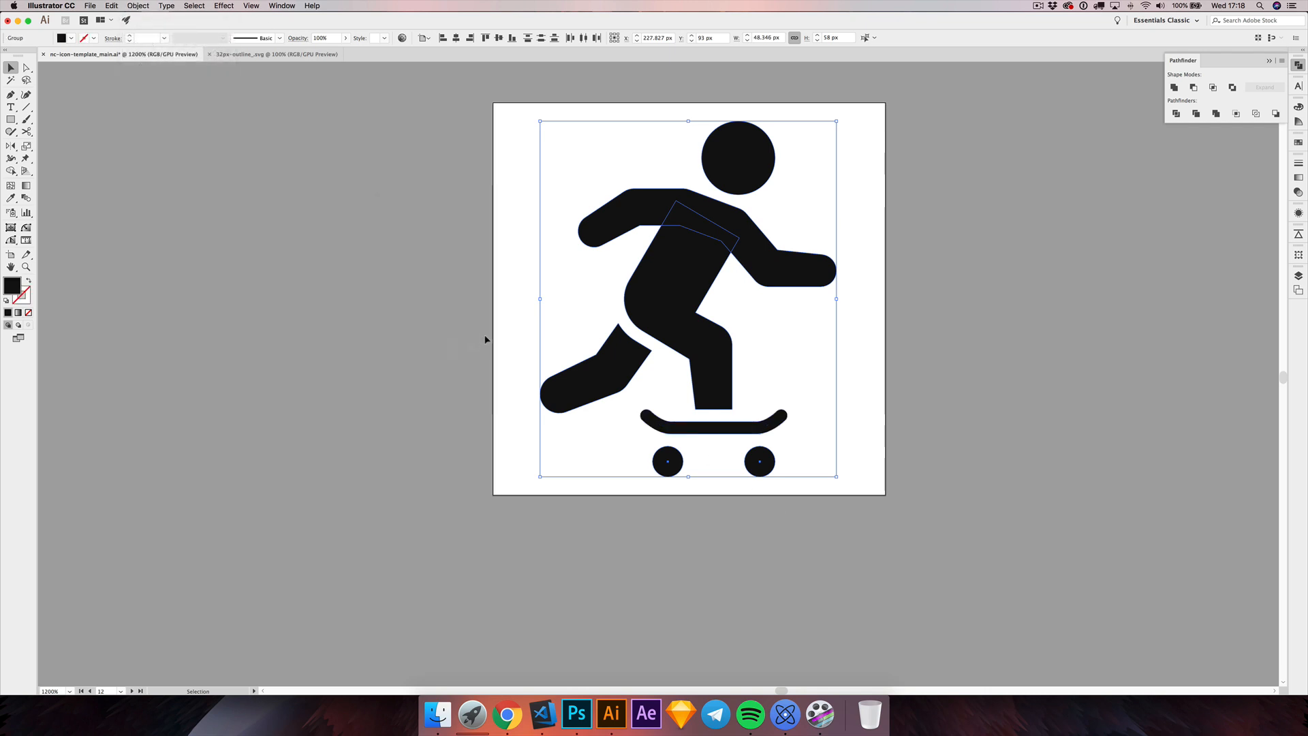
- Unite the arms with the torso and front leg into one shape, ungroup the whole icon and deselect it
drag(531, 218, 804, 267)
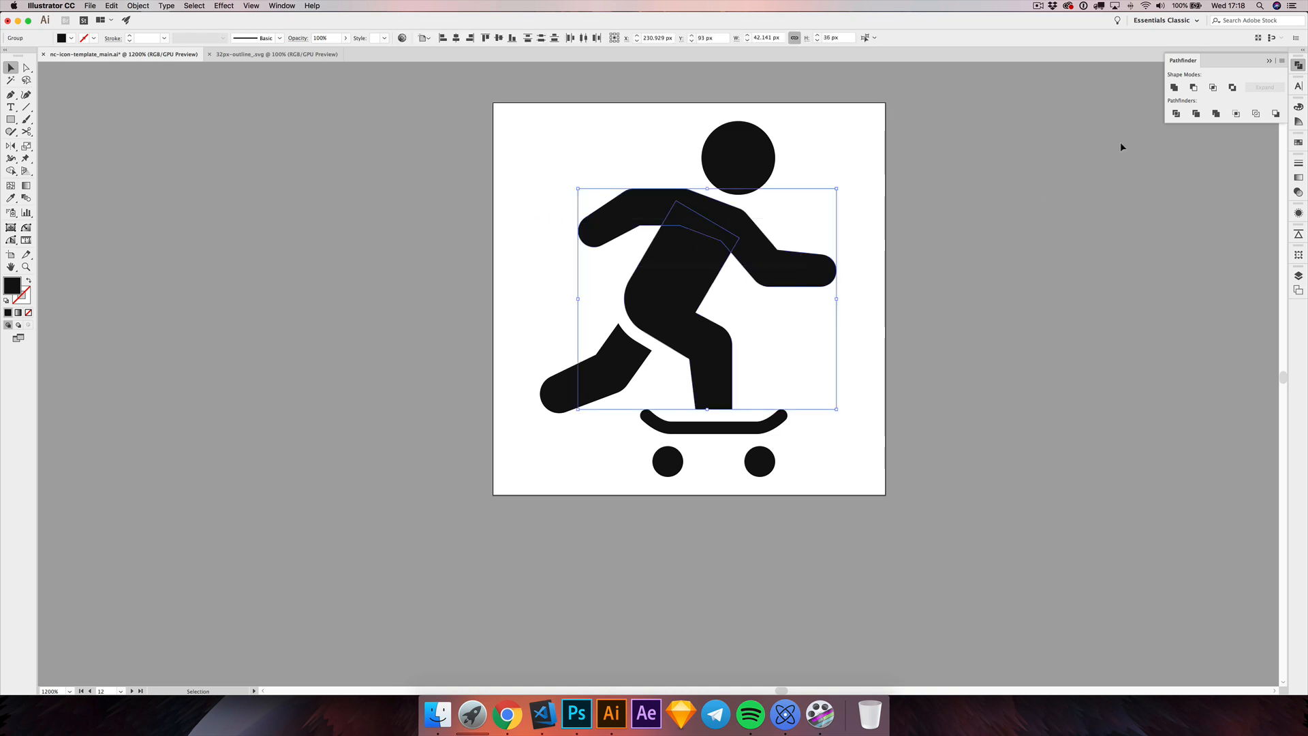
click(1174, 87)
drag(520, 156, 934, 481)
key(shift+super+g)
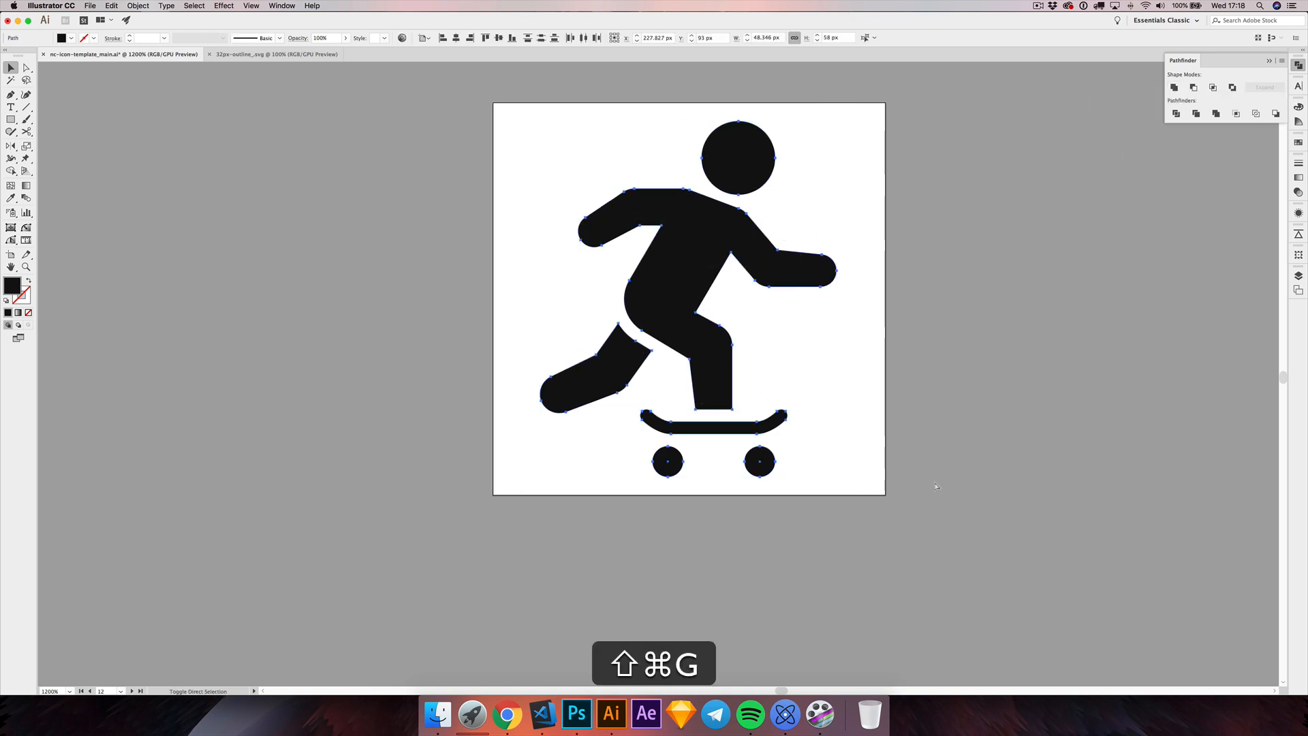
click(874, 444)
- Start Export for Screens and choose only artboard 12, the 64px glyph, for export
drag(894, 363, 867, 389)
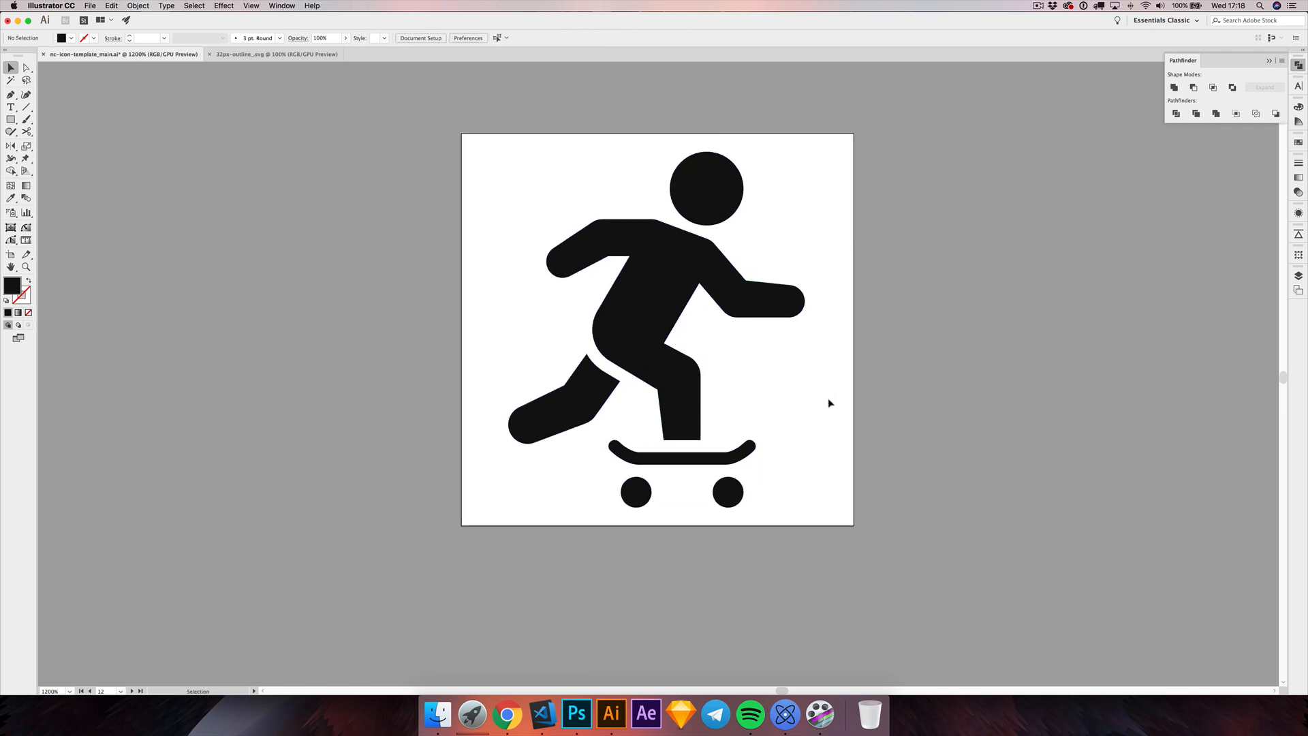
scroll(777, 424, down, 1)
drag(858, 428, 811, 407)
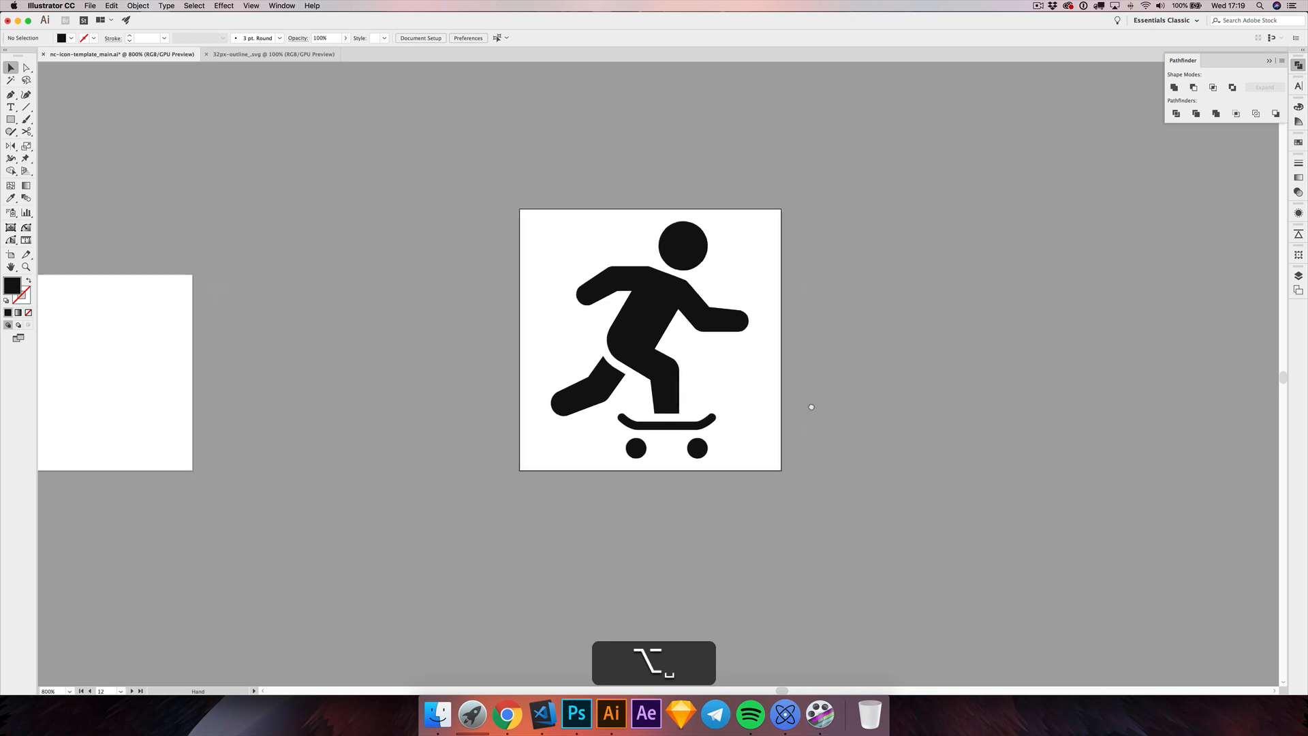
key(alt+super+e)
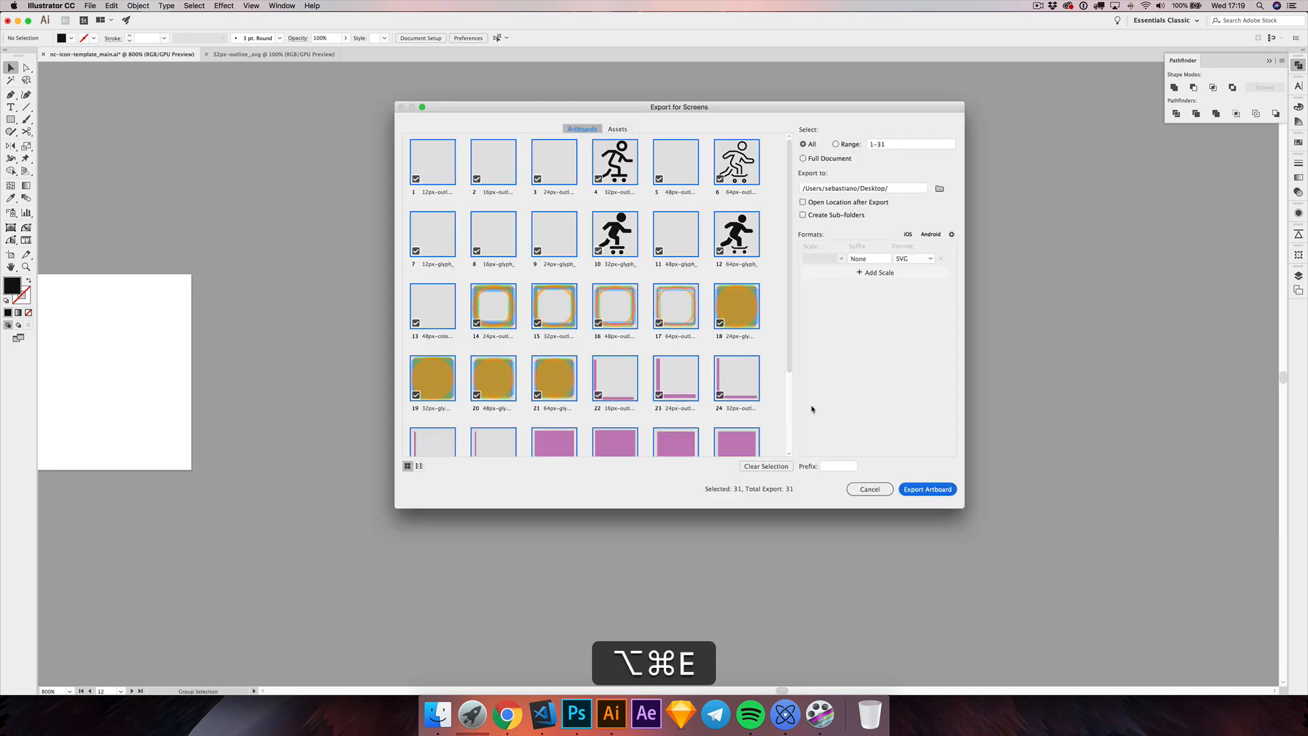
click(766, 466)
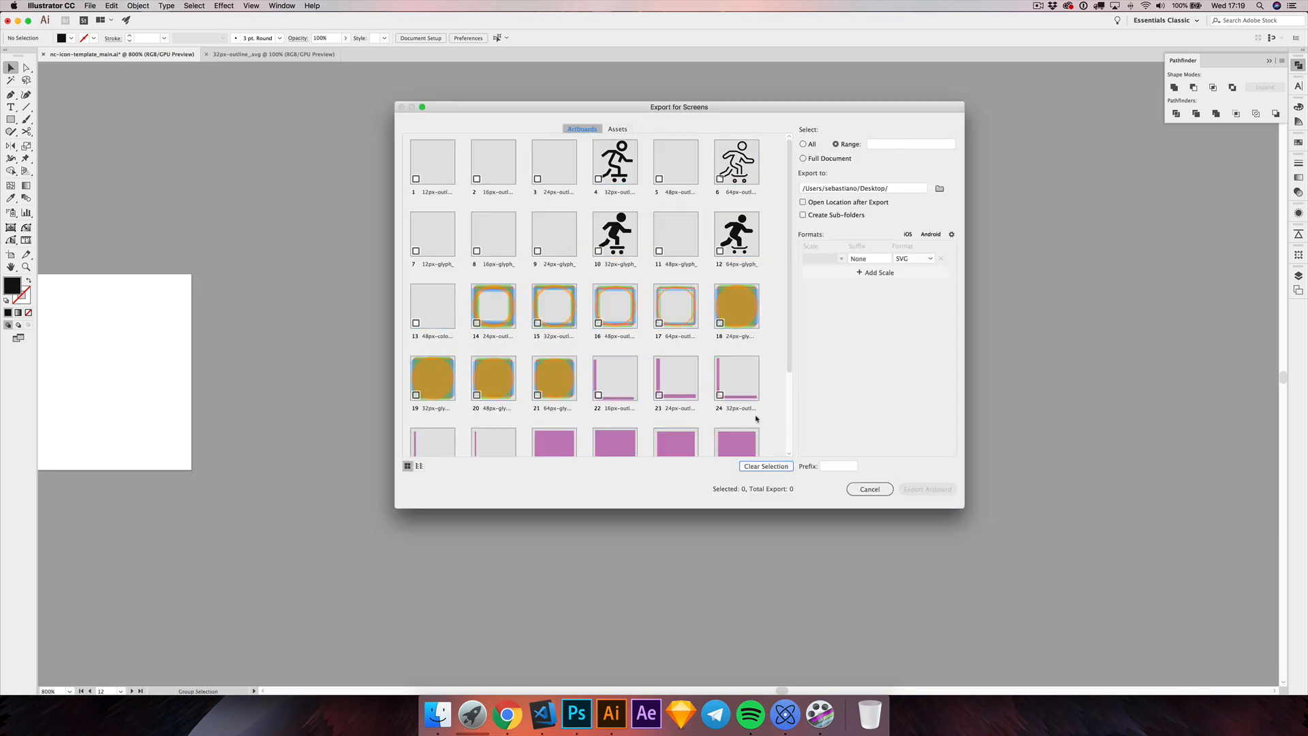
click(726, 239)
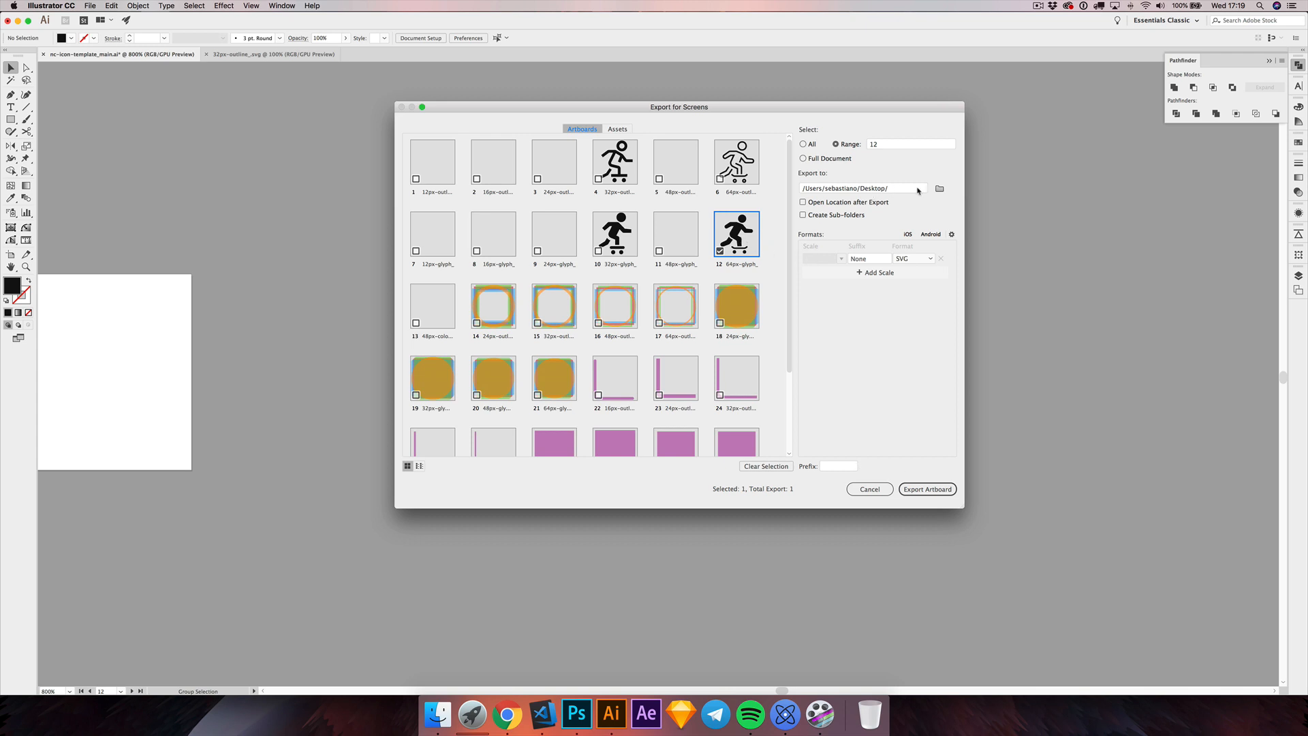
- Set the export destination to the user's home folder and export the artboard as SVG
click(939, 188)
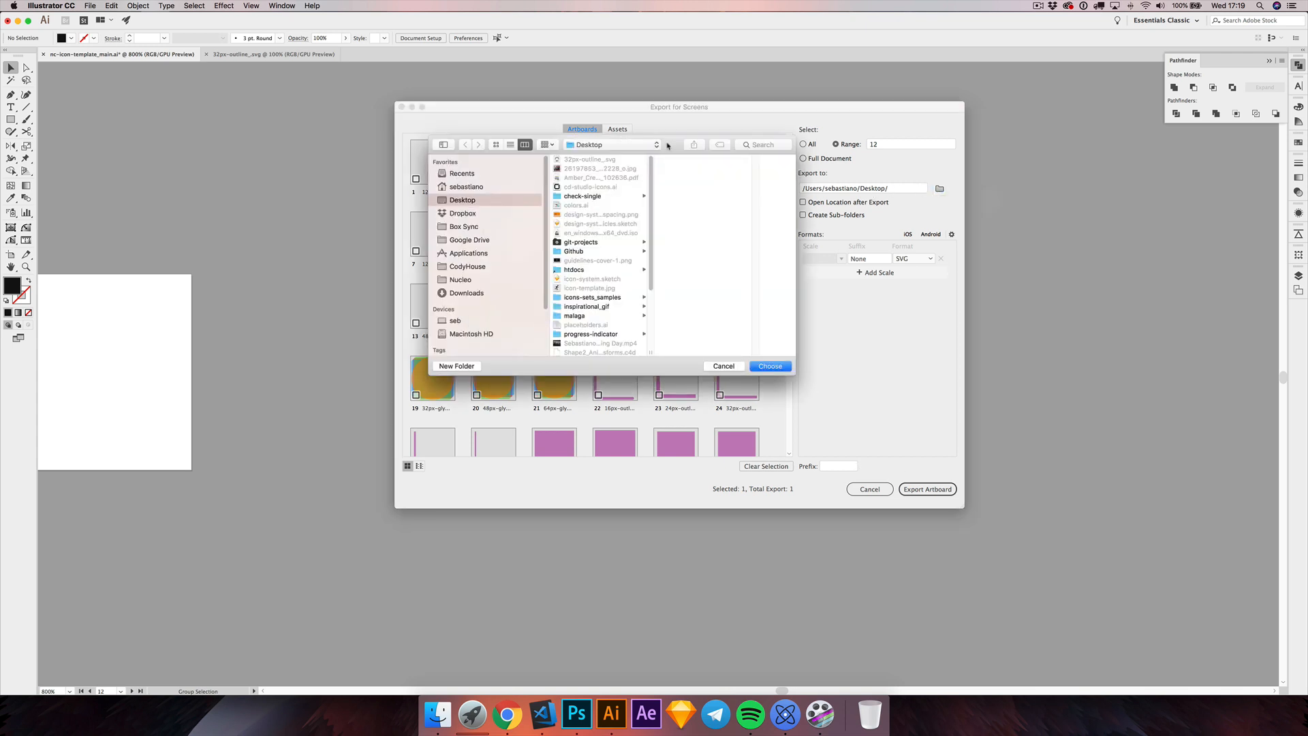
drag(668, 145, 673, 154)
click(471, 196)
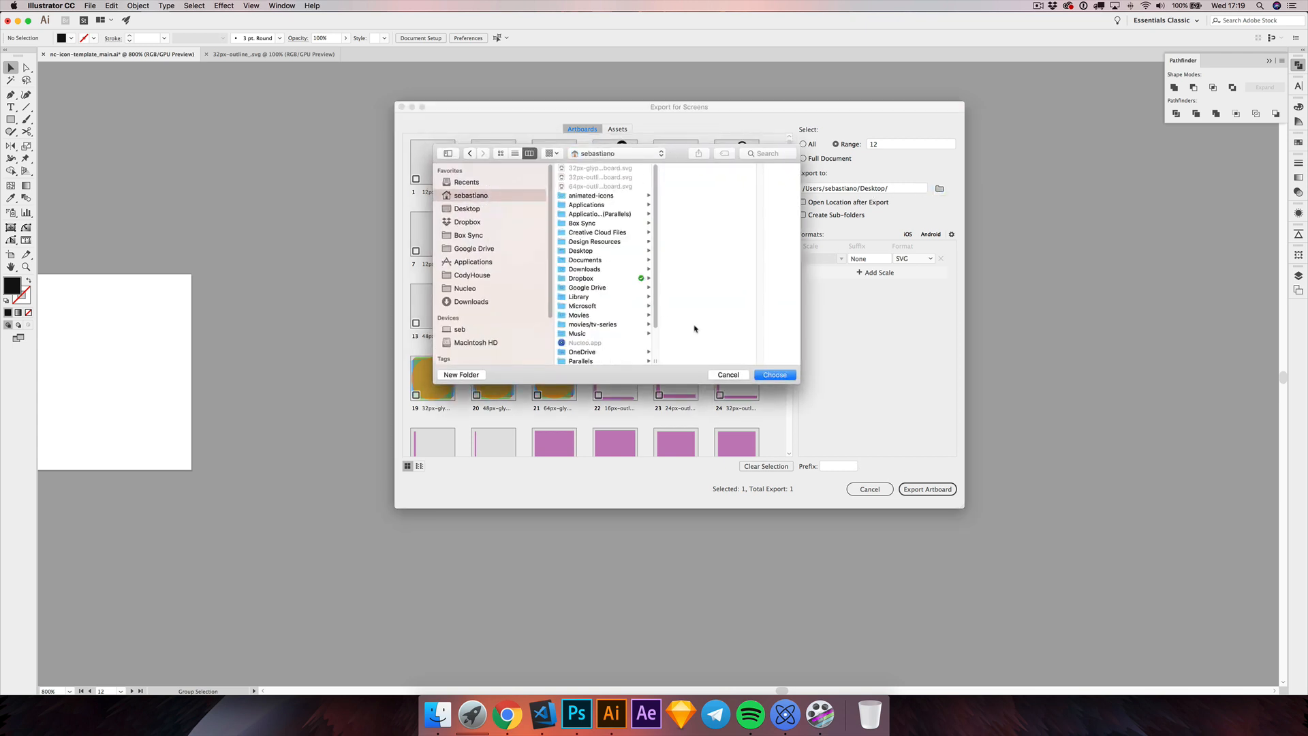
click(775, 375)
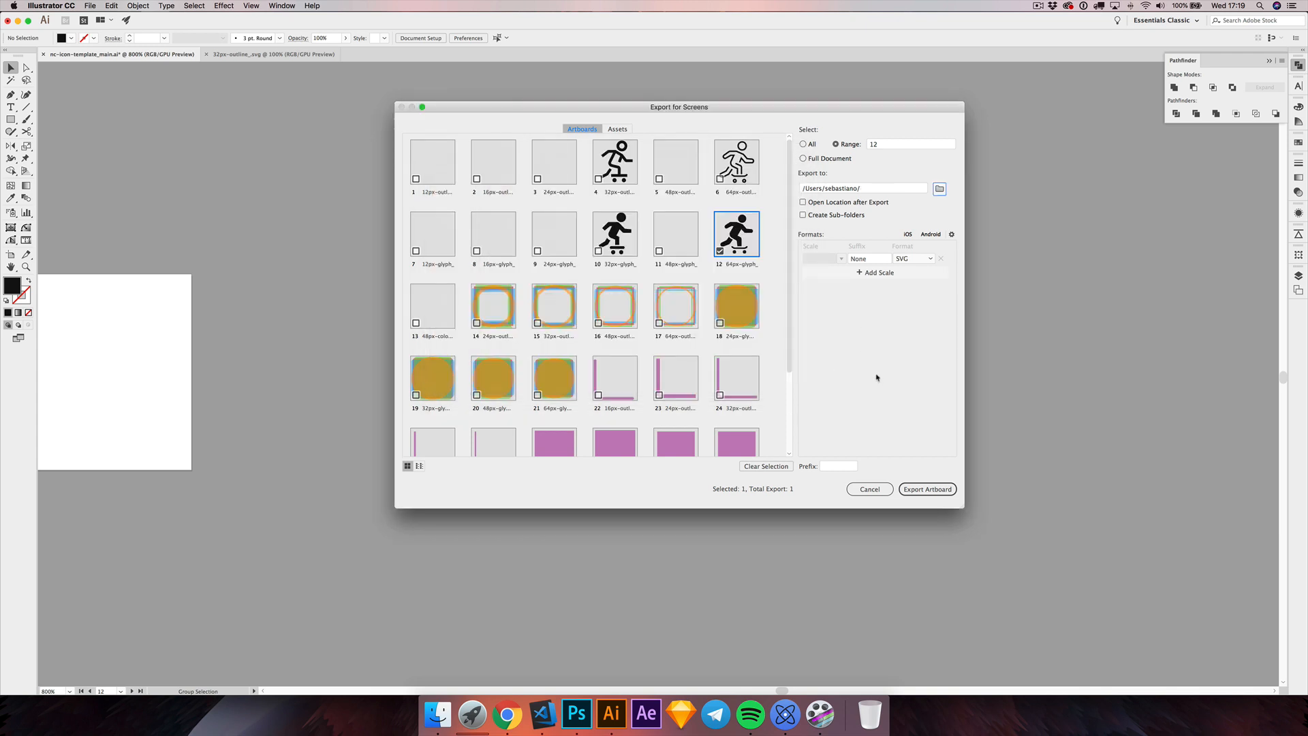
click(934, 493)
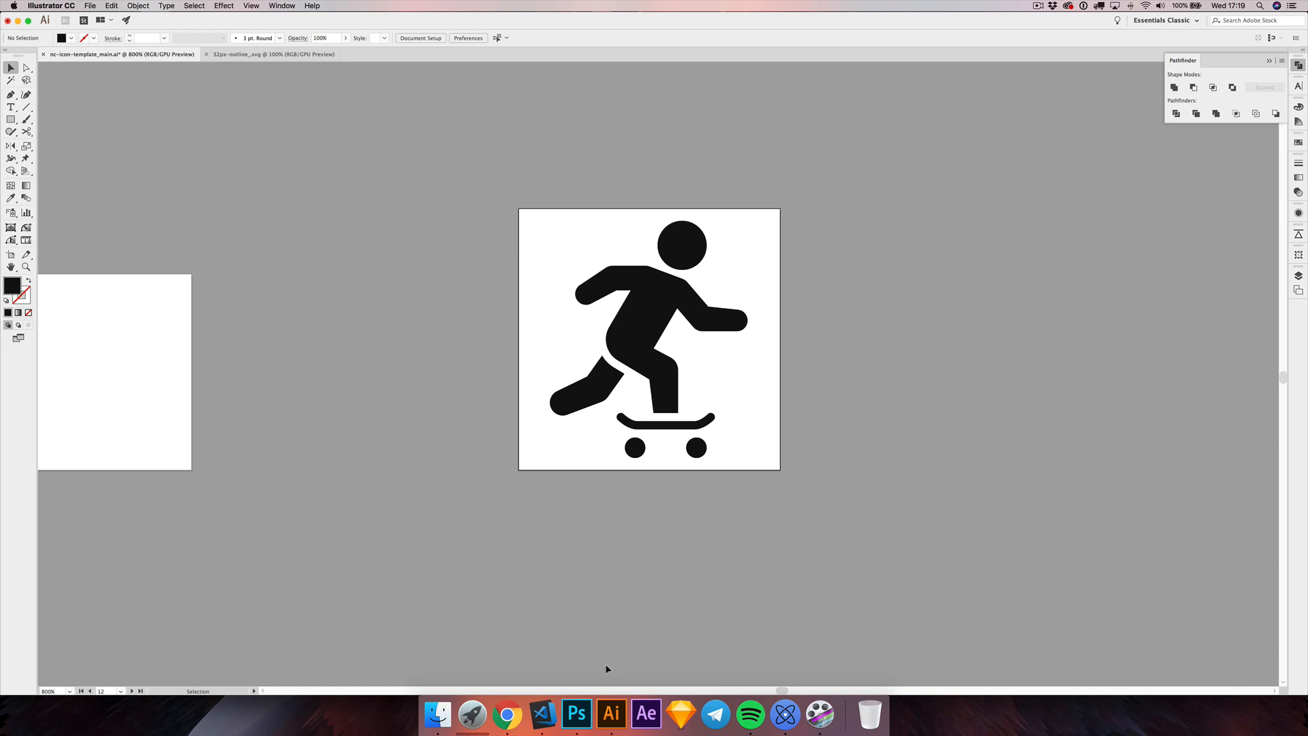
- Switch to Nucleo, collapse the Nucleo set and show the Skateboard Icons set in all styles
click(785, 714)
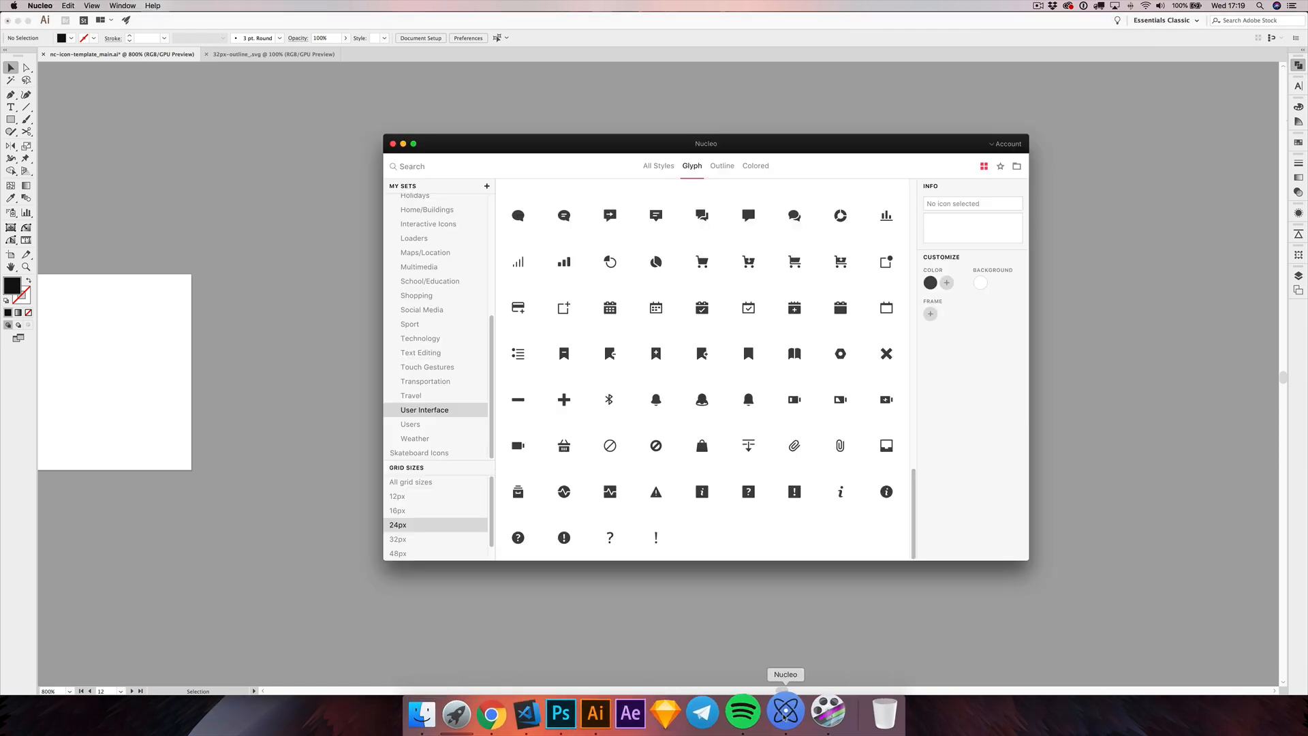
scroll(426, 307, up, 8)
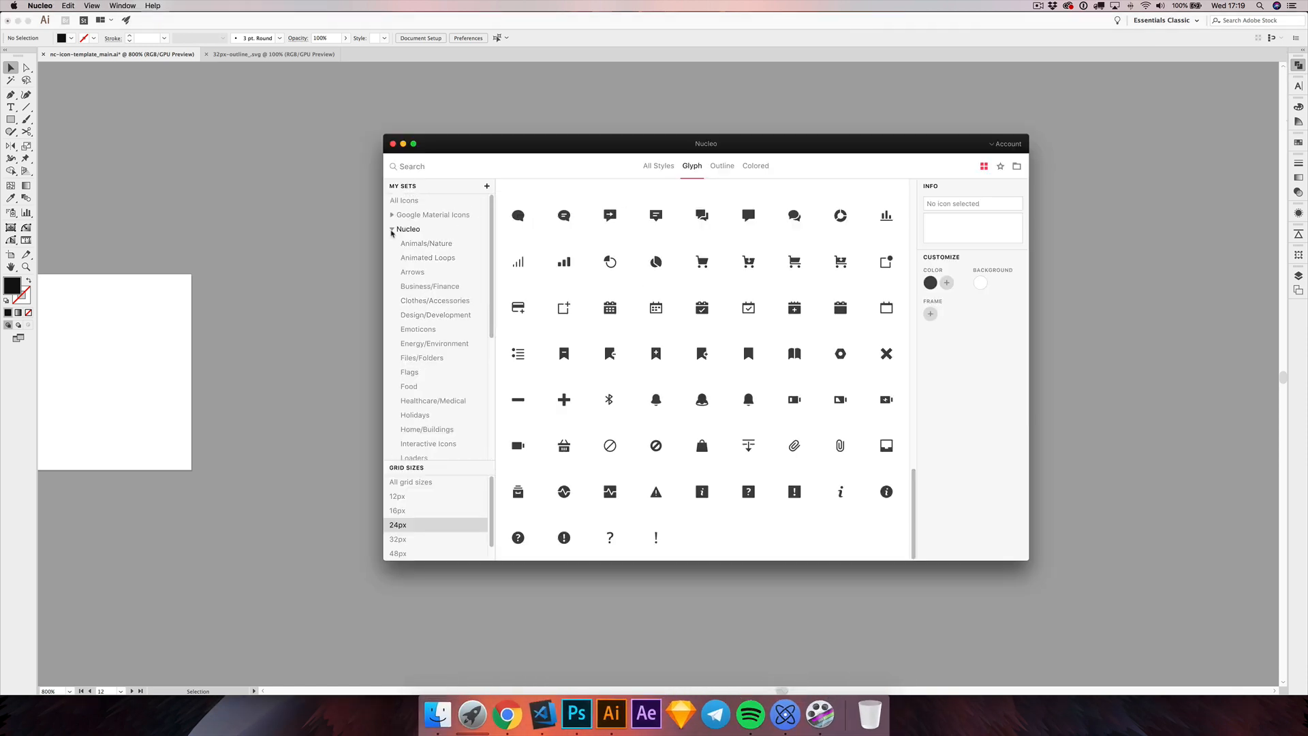
click(392, 231)
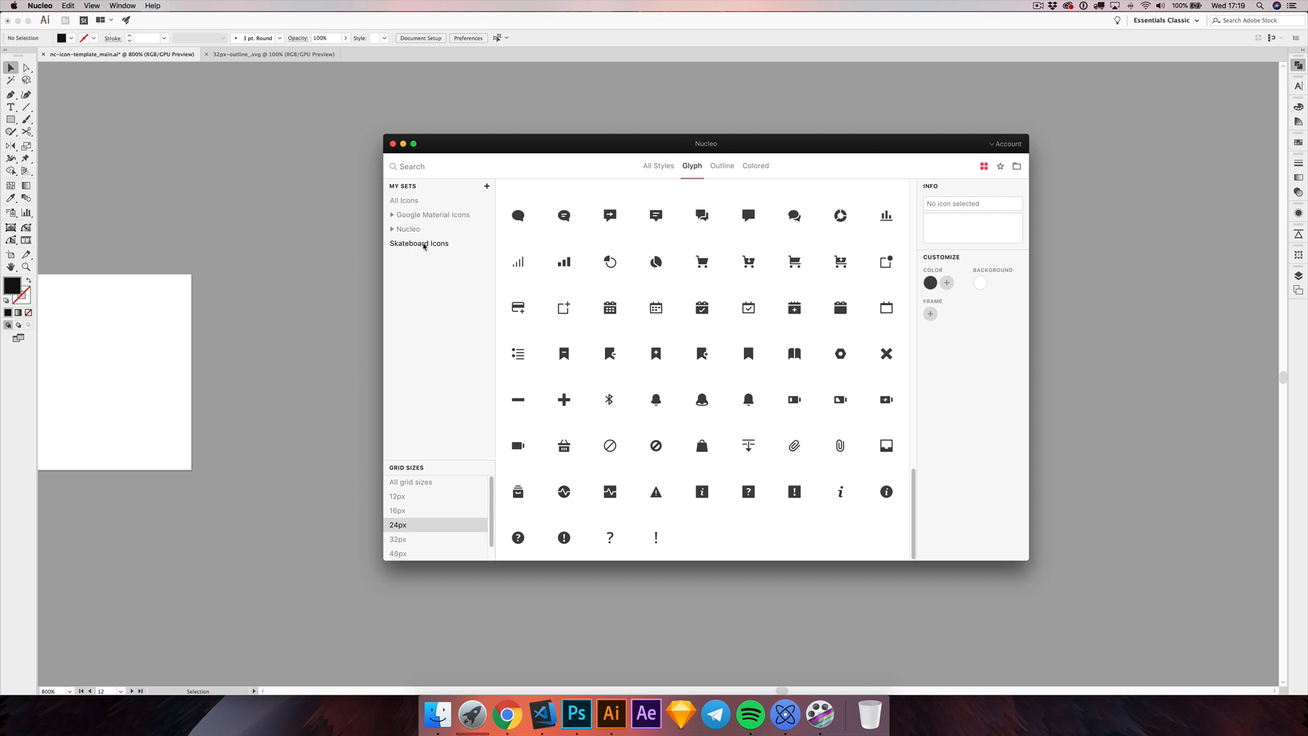
click(415, 243)
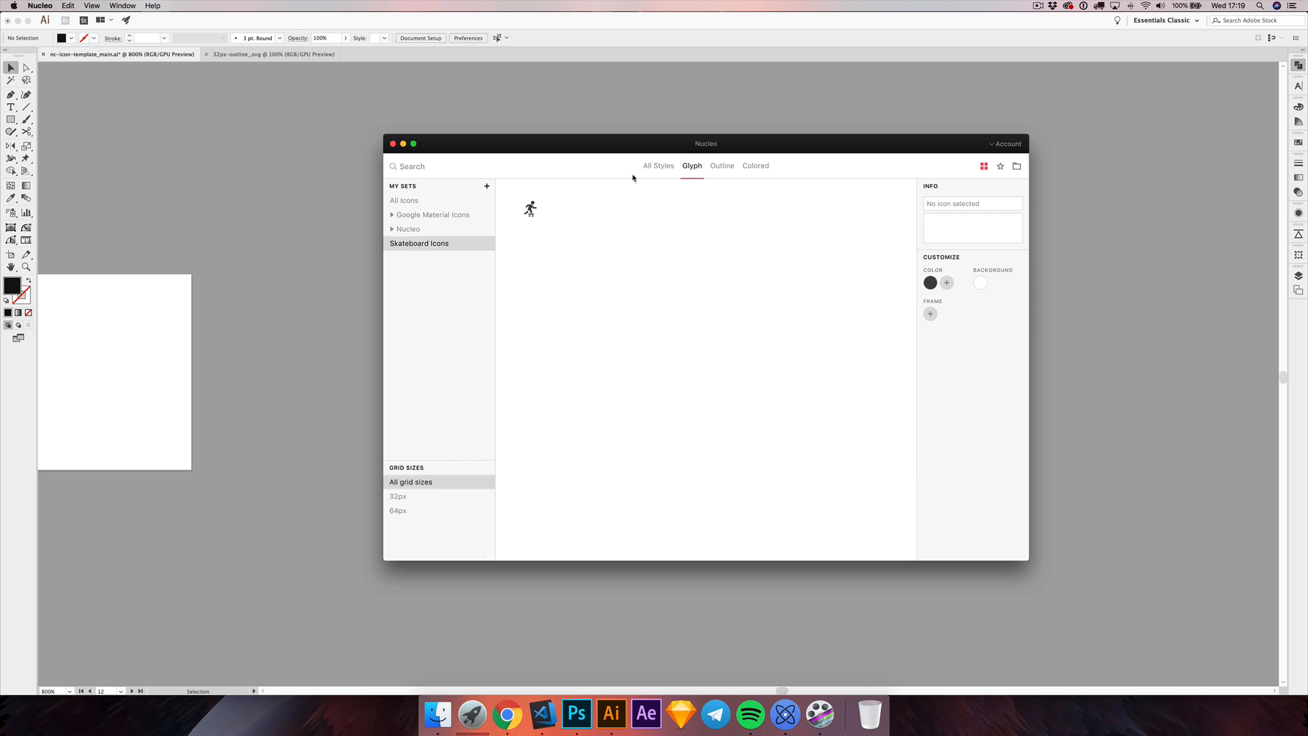
drag(585, 145, 589, 141)
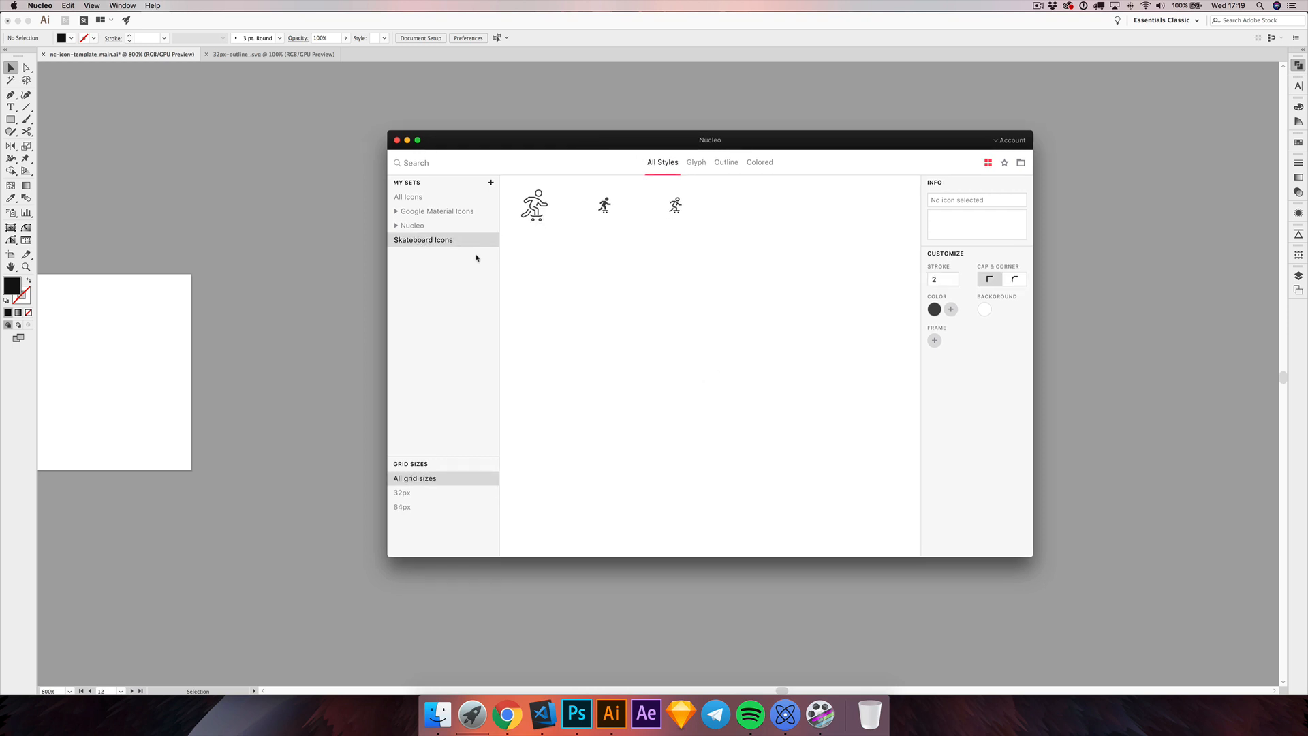
- Import the 64px glyph SVG from the home folder into the Skateboard Icons set with the Auto style
click(438, 714)
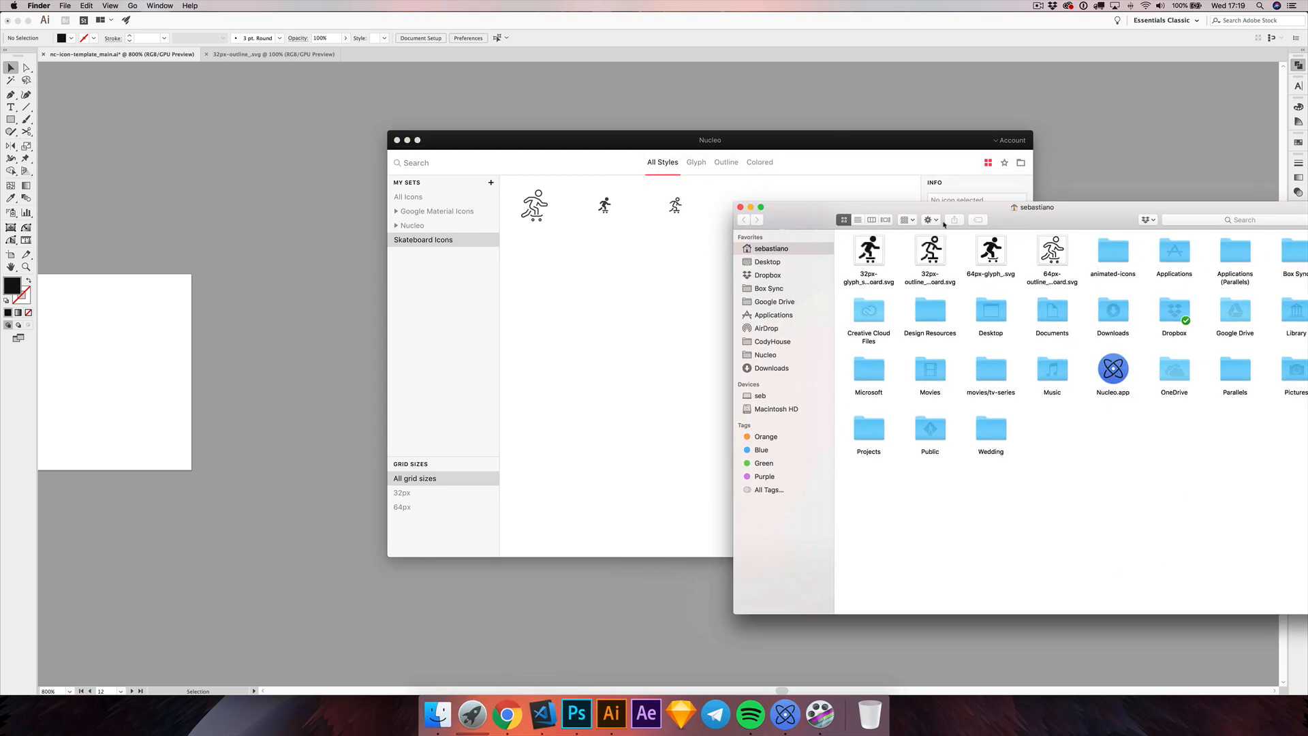
drag(990, 261, 651, 342)
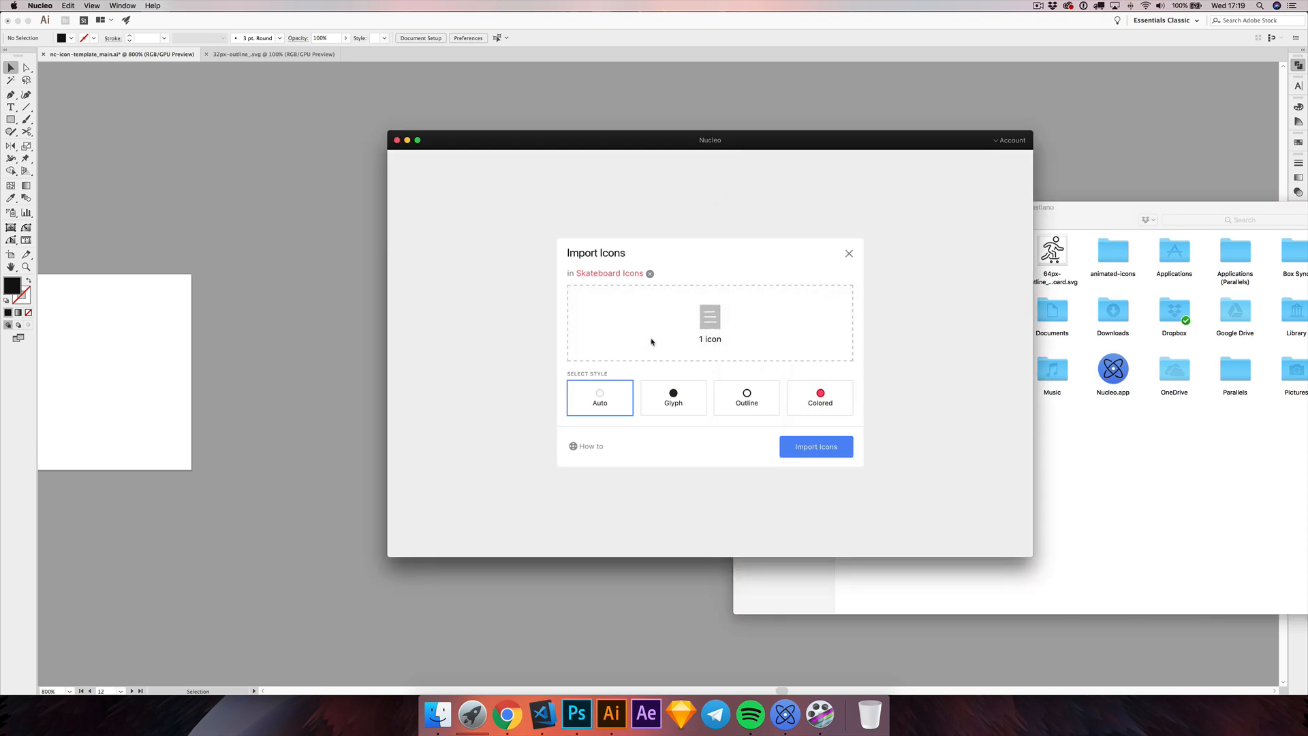
click(813, 452)
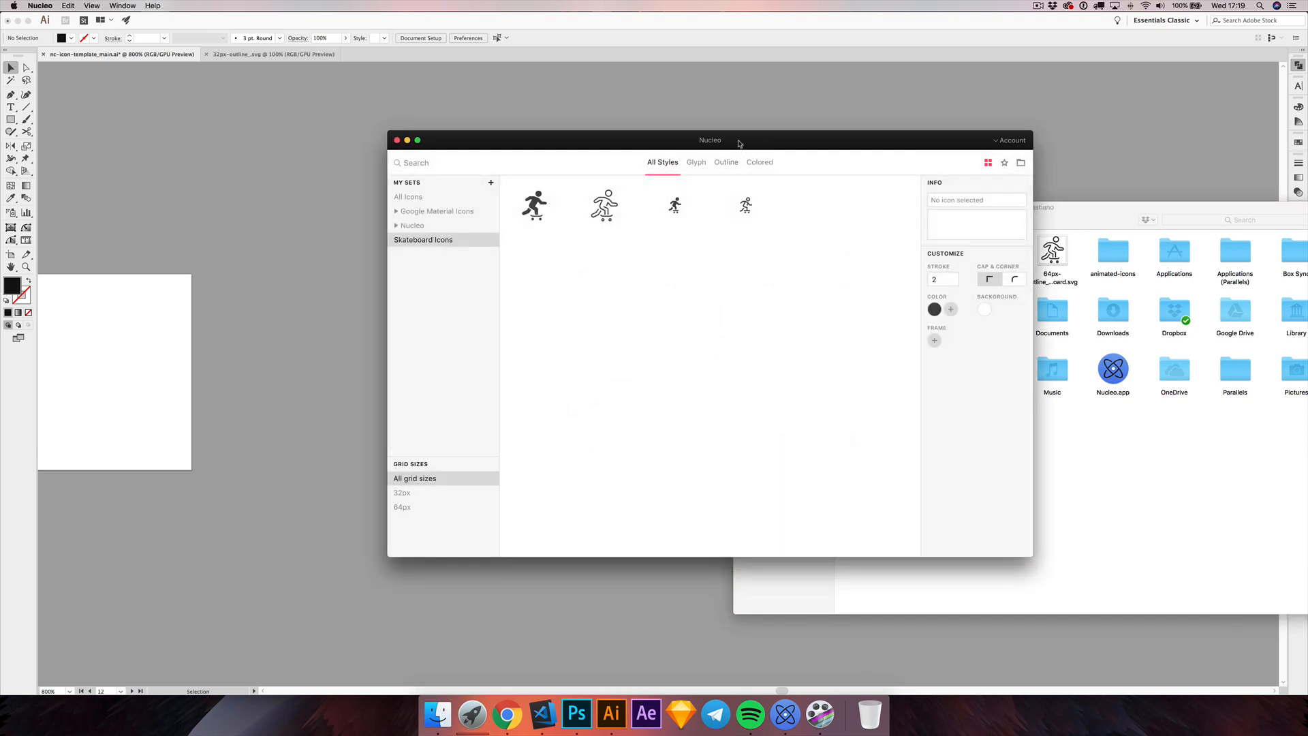
drag(739, 140, 666, 113)
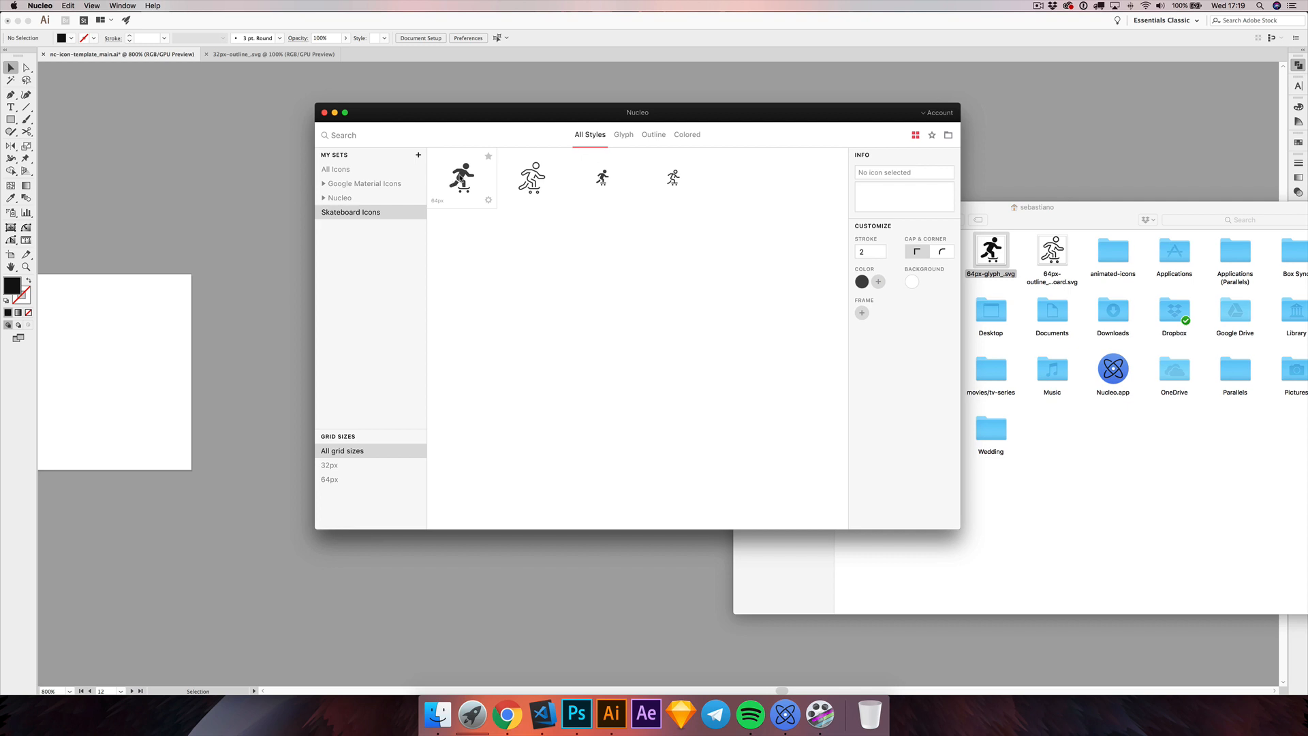
drag(458, 116, 425, 107)
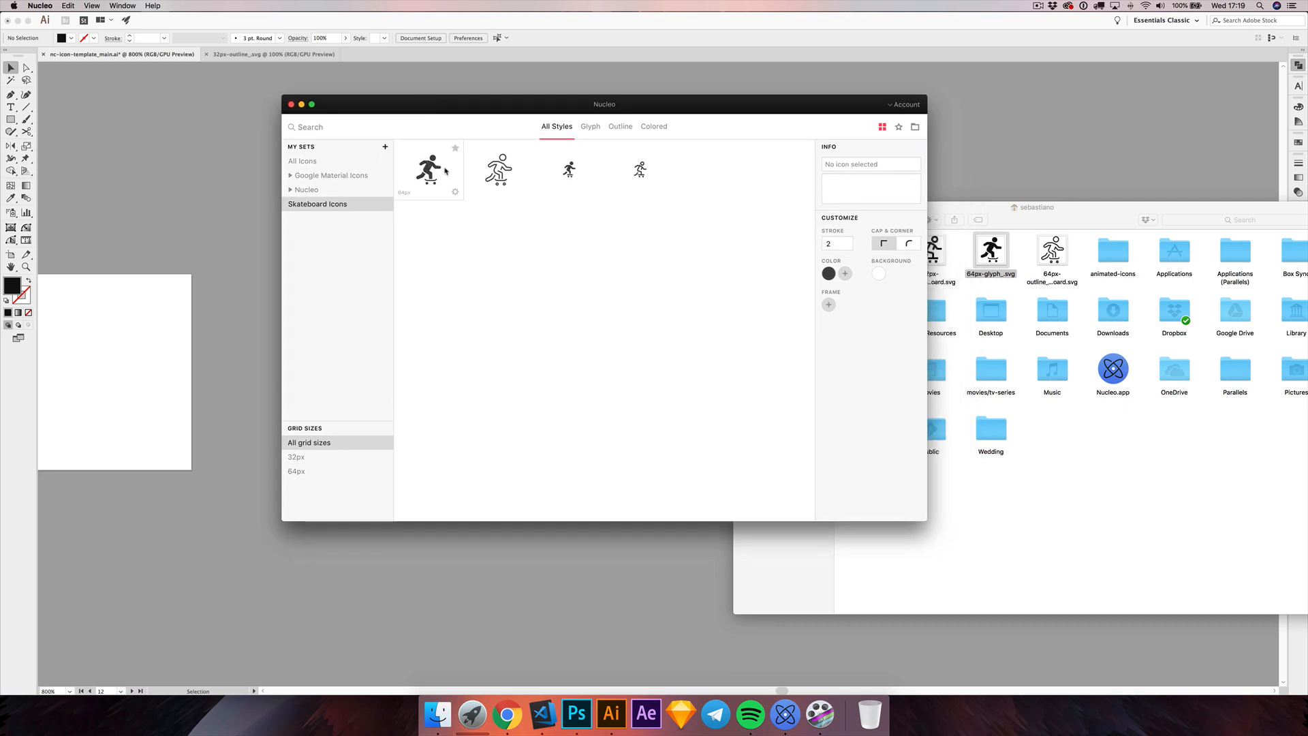
drag(510, 103, 475, 98)
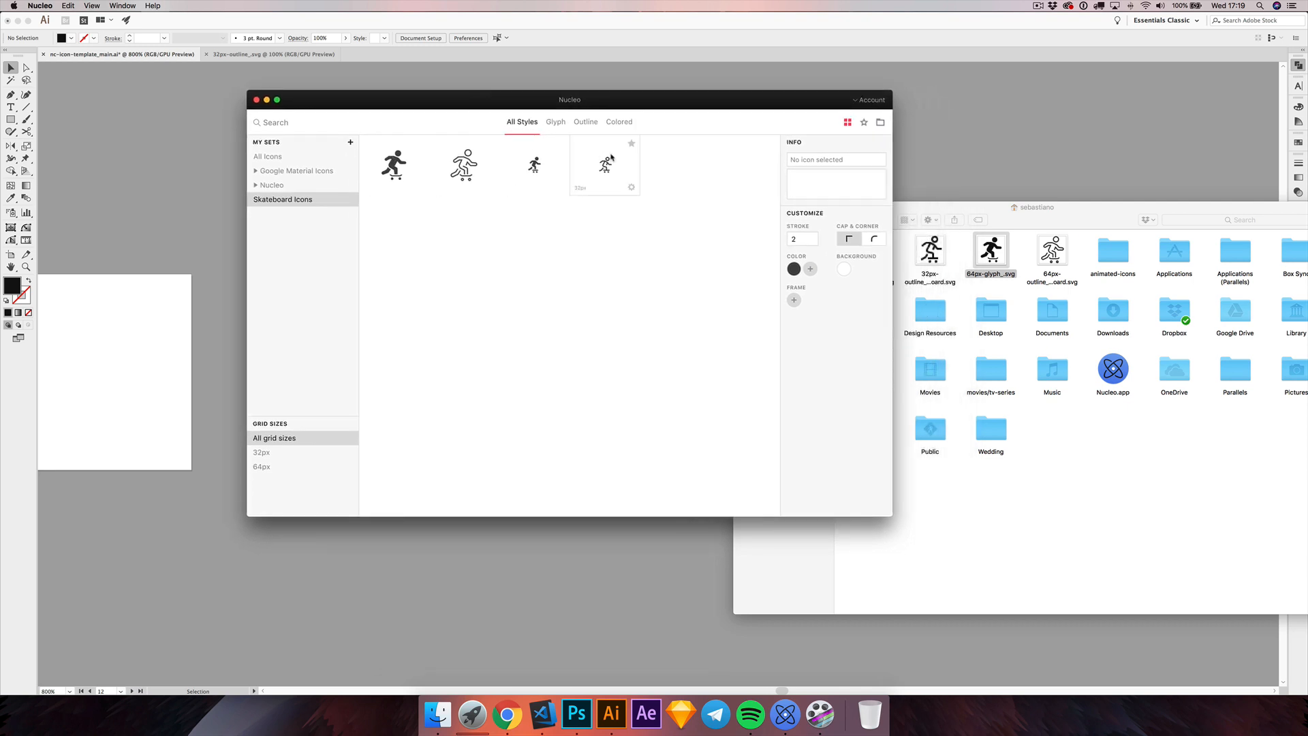
mouse_move(612, 106)
mouse_down()
mouse_move(590, 100)
mouse_move(603, 97)
mouse_up()
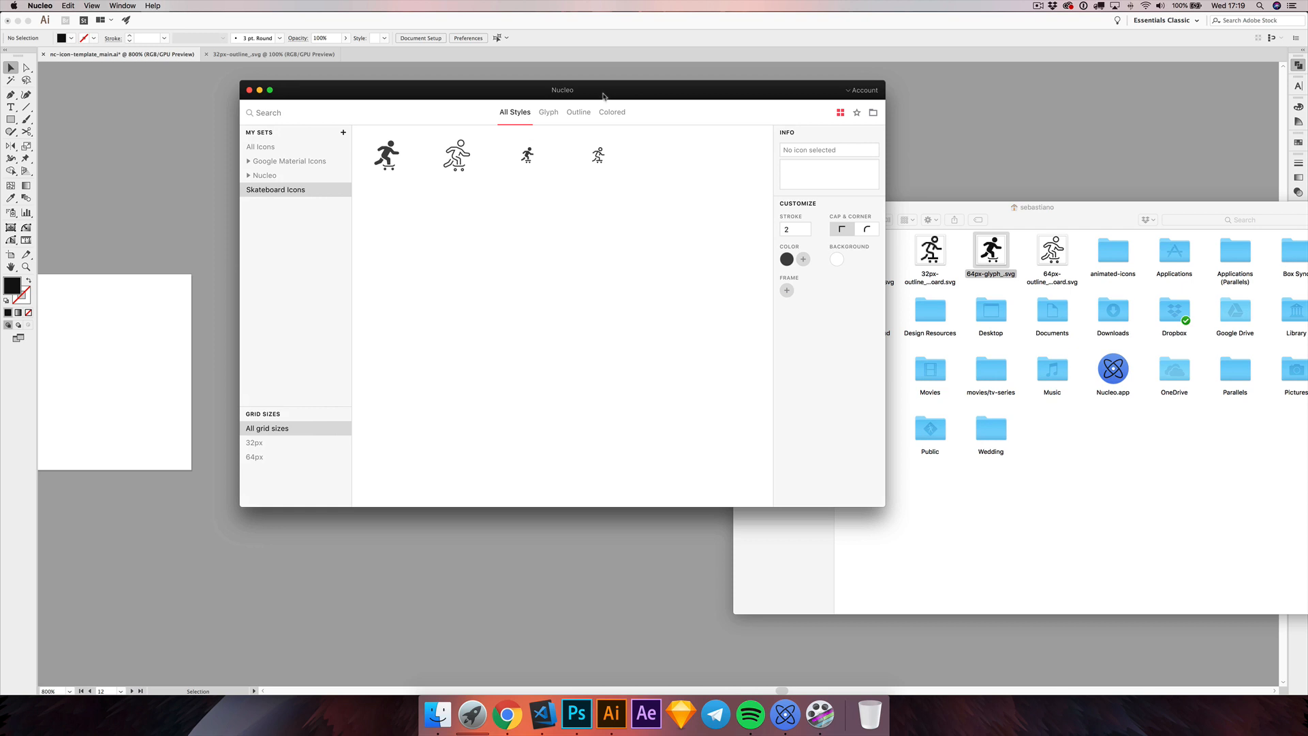
drag(603, 96, 636, 94)
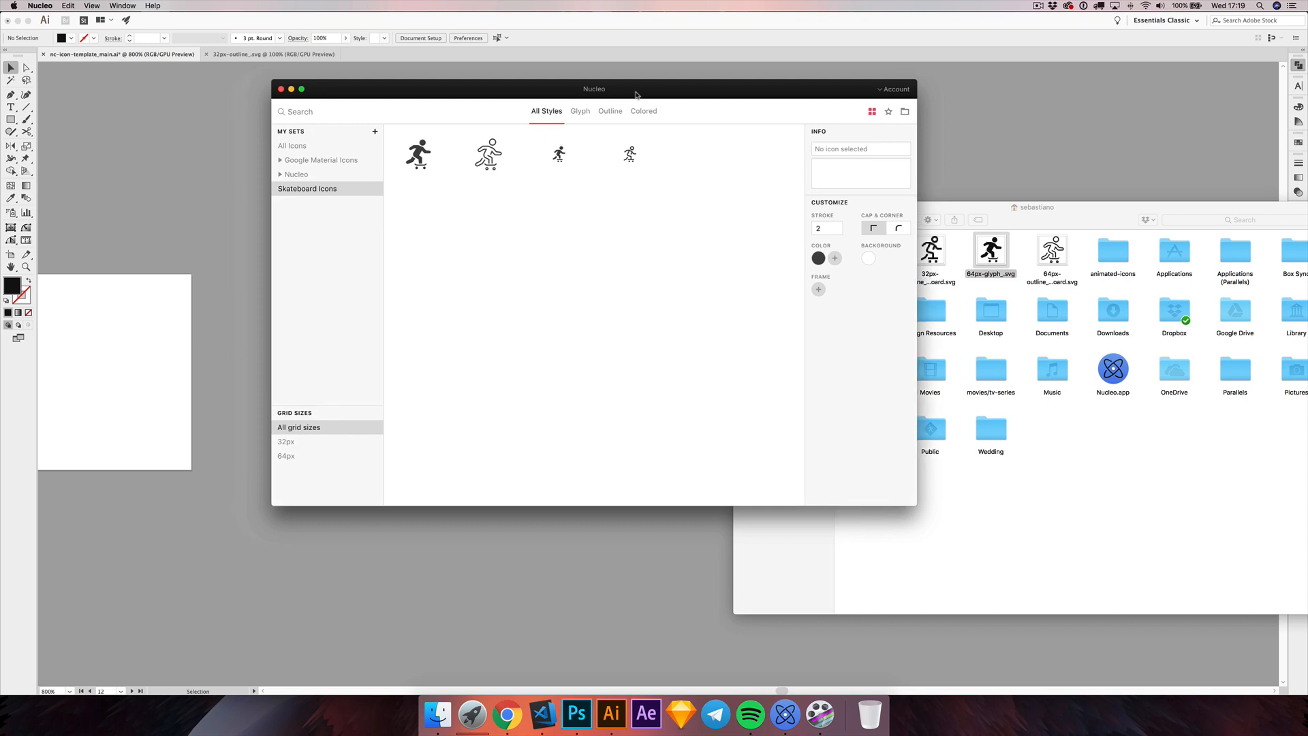